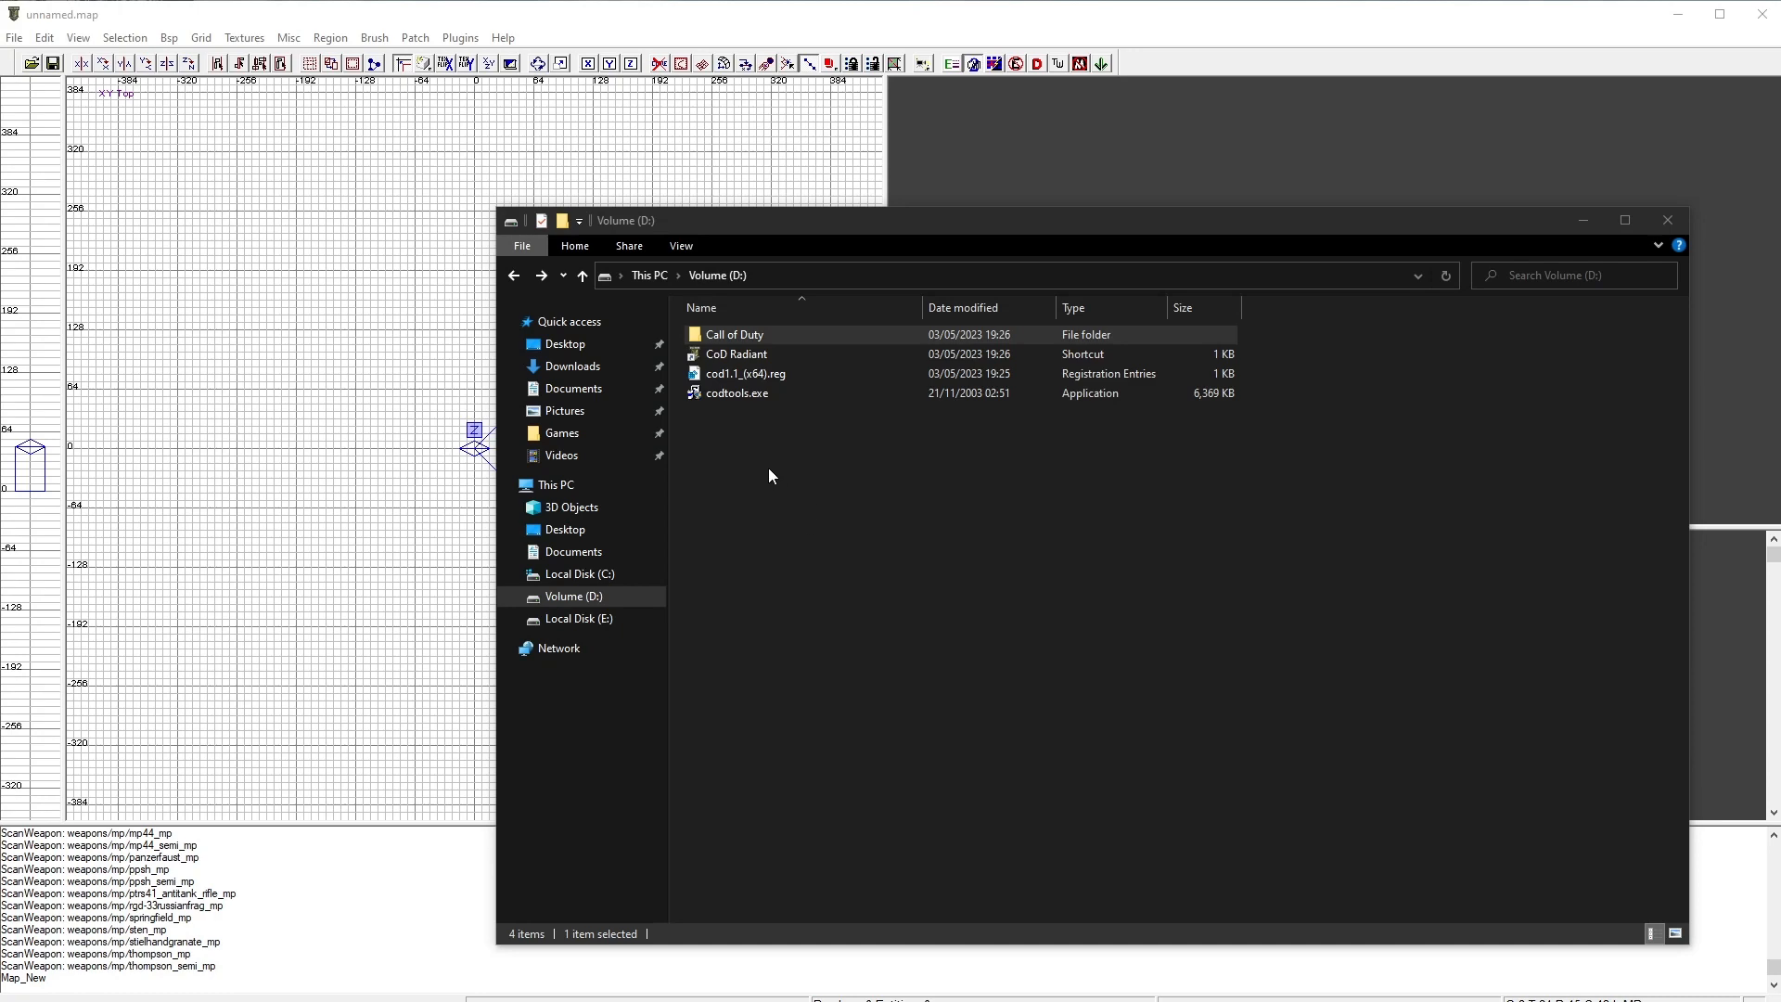
Step: Open the Call of Duty main folder and open pak0.pk3 in the archive tool
{"action": "double_click", "coordinate": [802, 335]}
{"action": "double_click", "coordinate": [766, 353]}
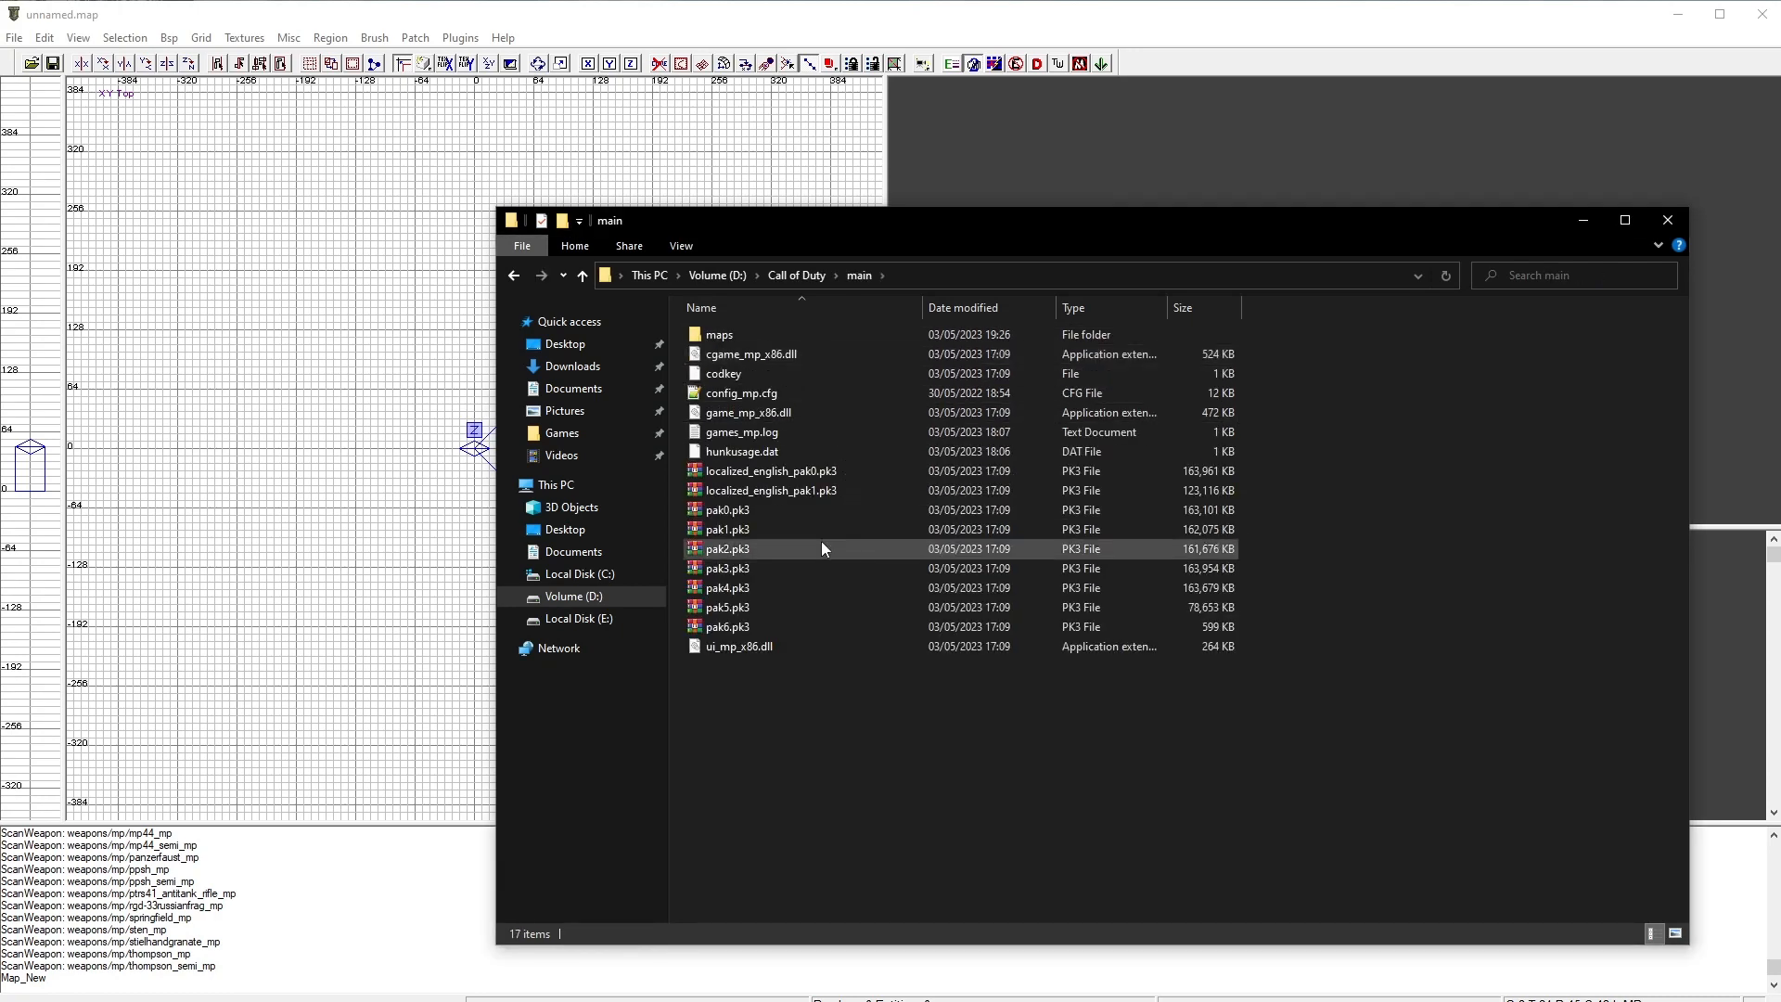
{"action": "double_click", "coordinate": [753, 510]}
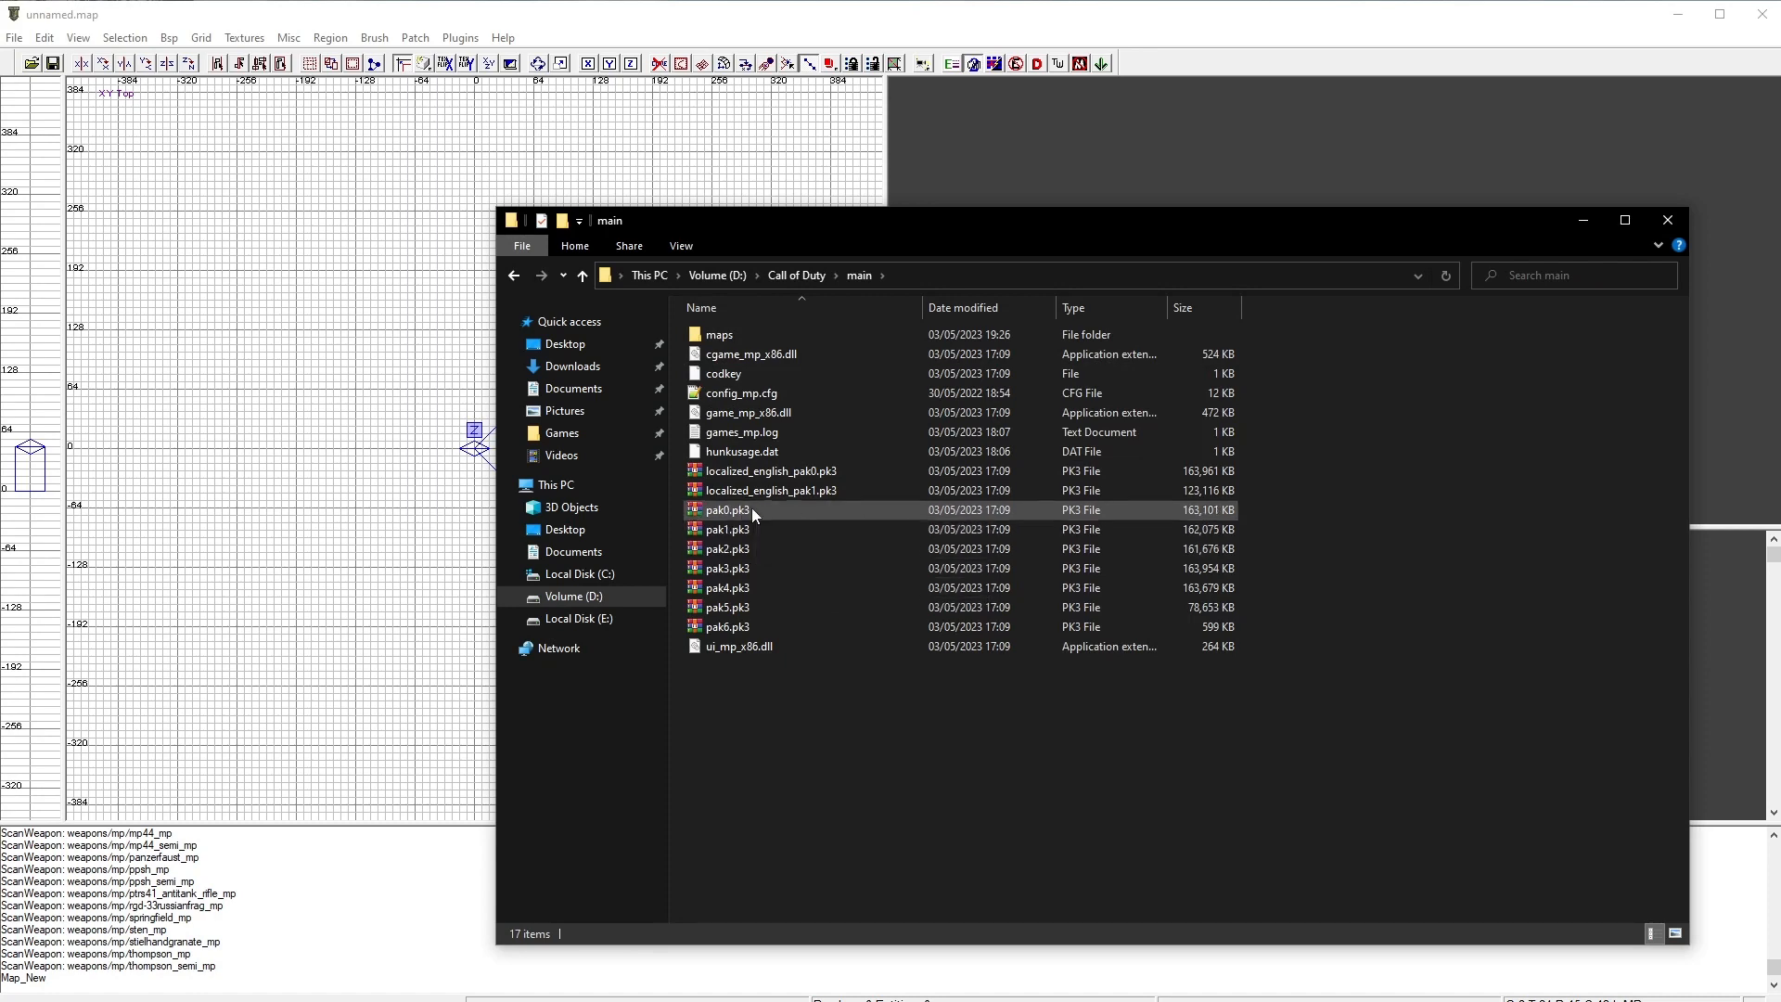
Step: Extract the xmodelsurfs, xmodelparts, xmodelalias, xmodel and xanim folders from pak0.pk3 into the main folder
{"action": "left_click_drag", "start_coordinate": [1117, 503], "coordinate": [1301, 471]}
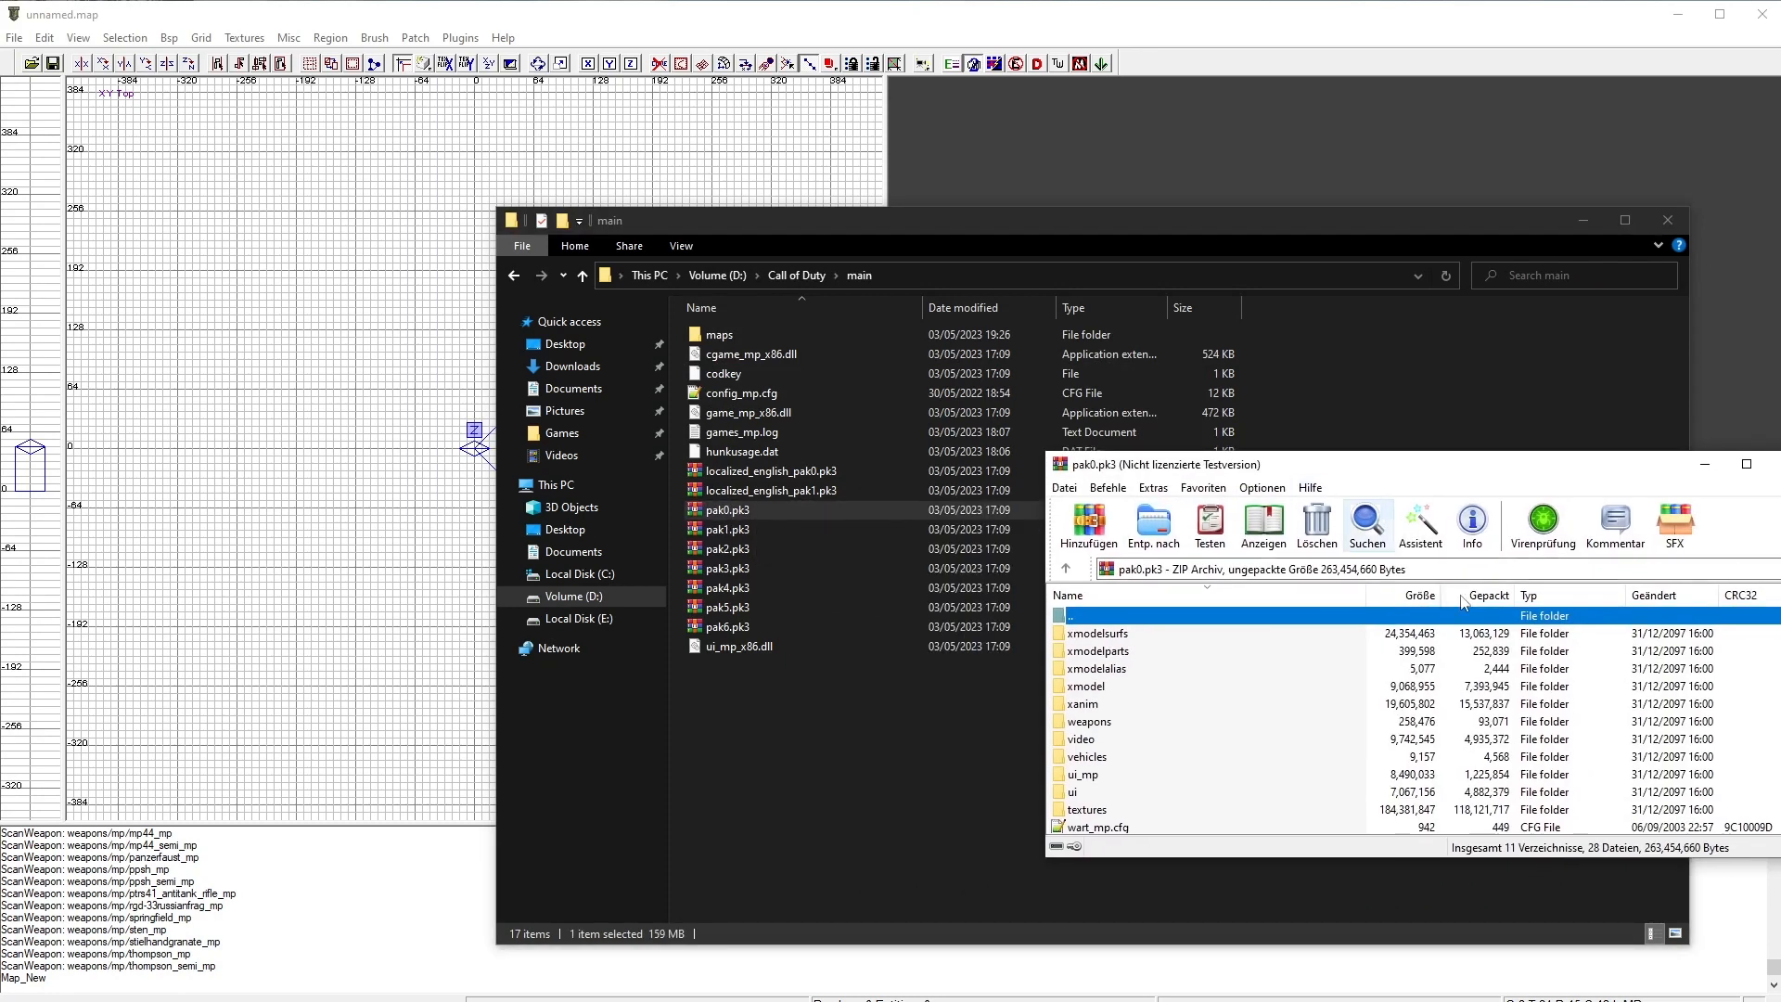
{"action": "left_click", "coordinate": [1570, 586]}
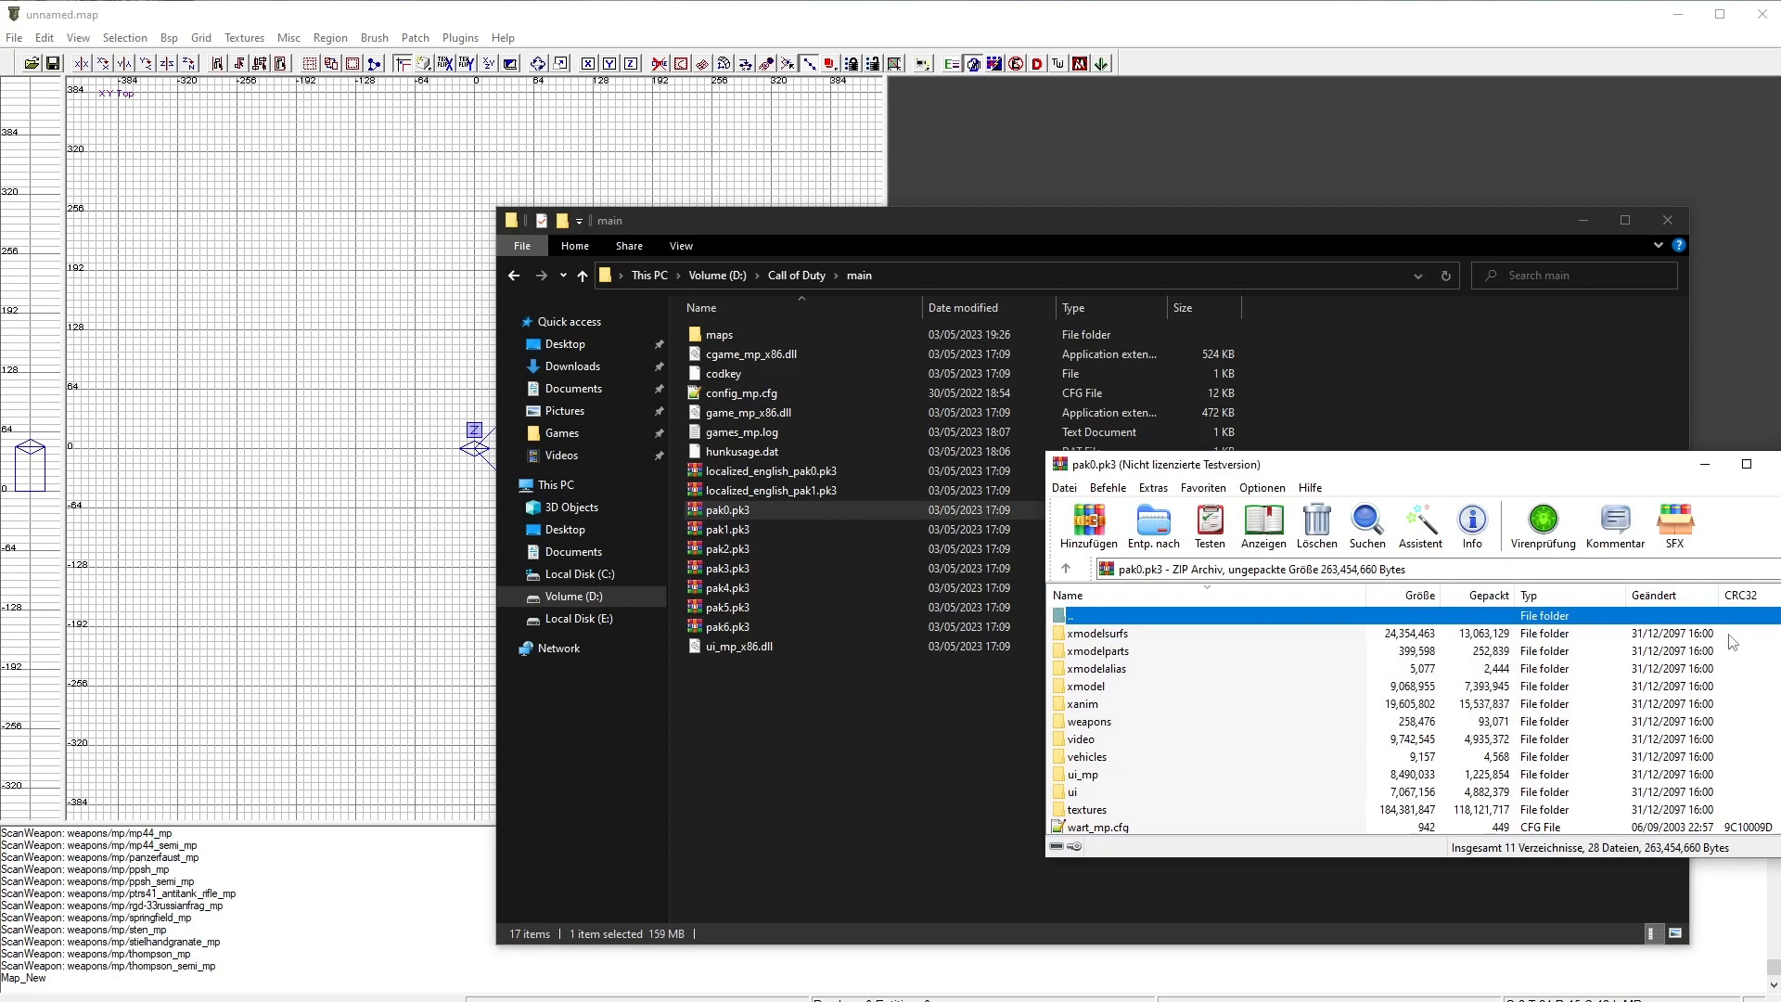
{"action": "left_click_drag", "start_coordinate": [1729, 636], "coordinate": [1380, 657]}
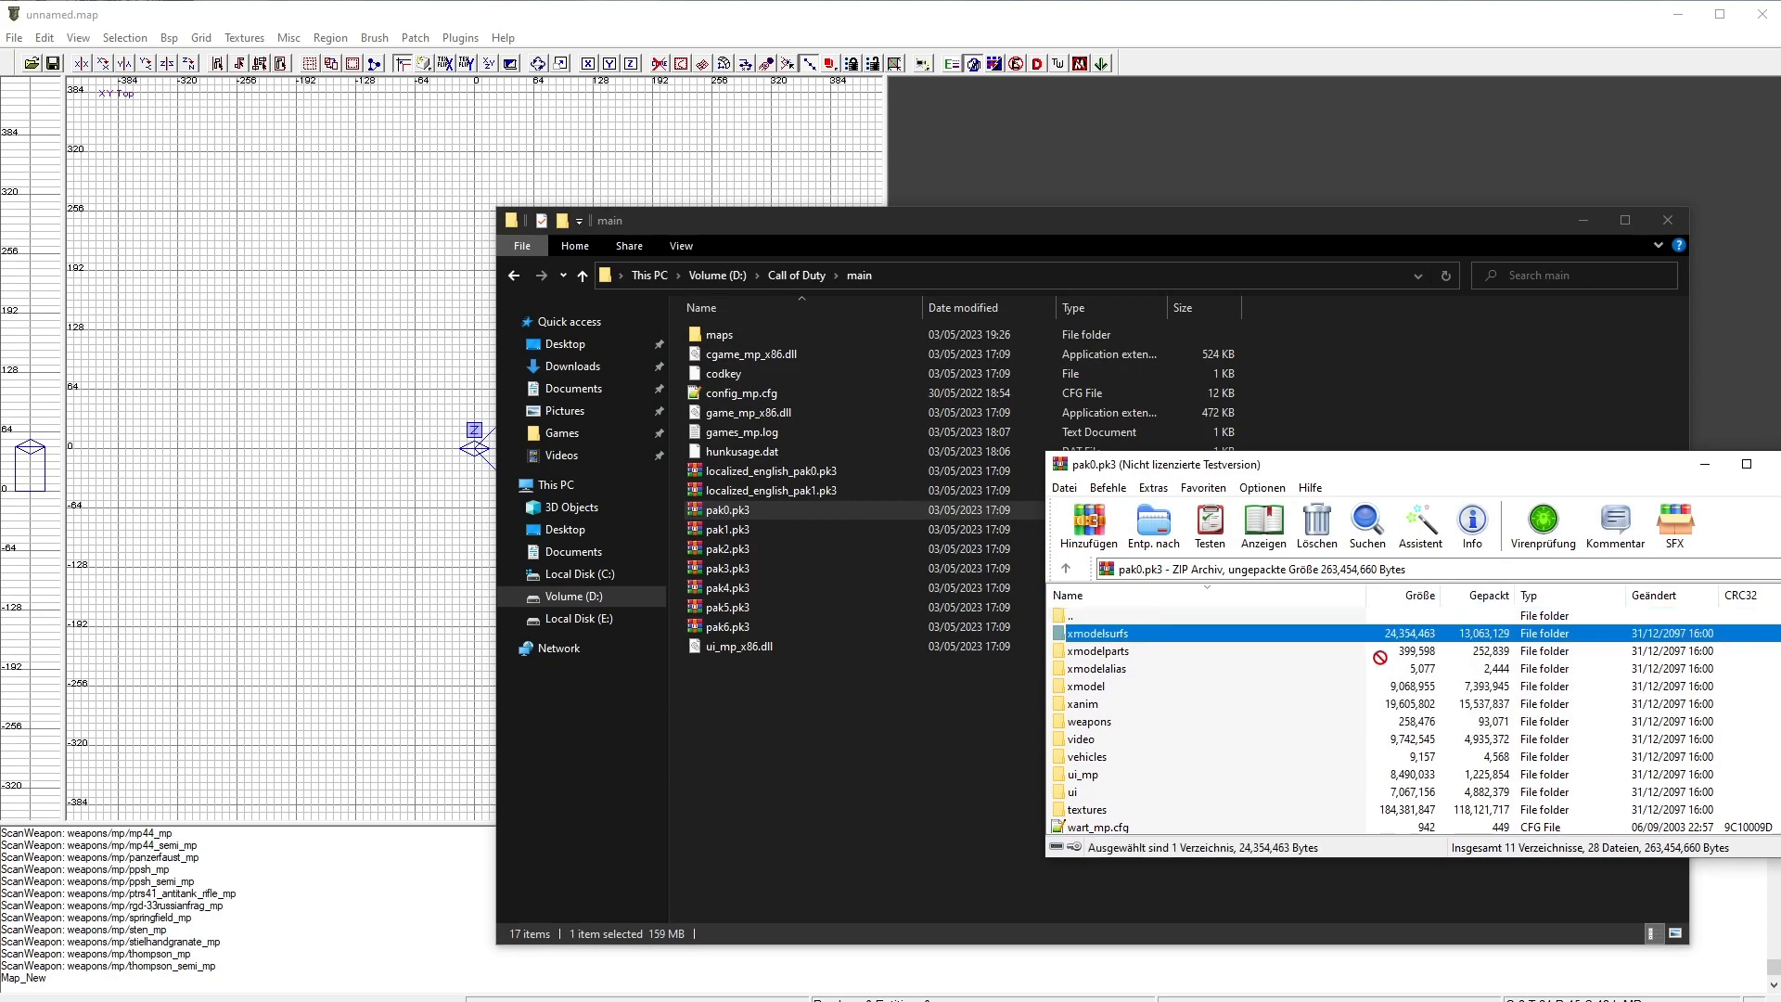
{"action": "left_click", "coordinate": [1094, 707], "text": "shift"}
{"action": "left_click_drag", "start_coordinate": [801, 720], "coordinate": [776, 725]}
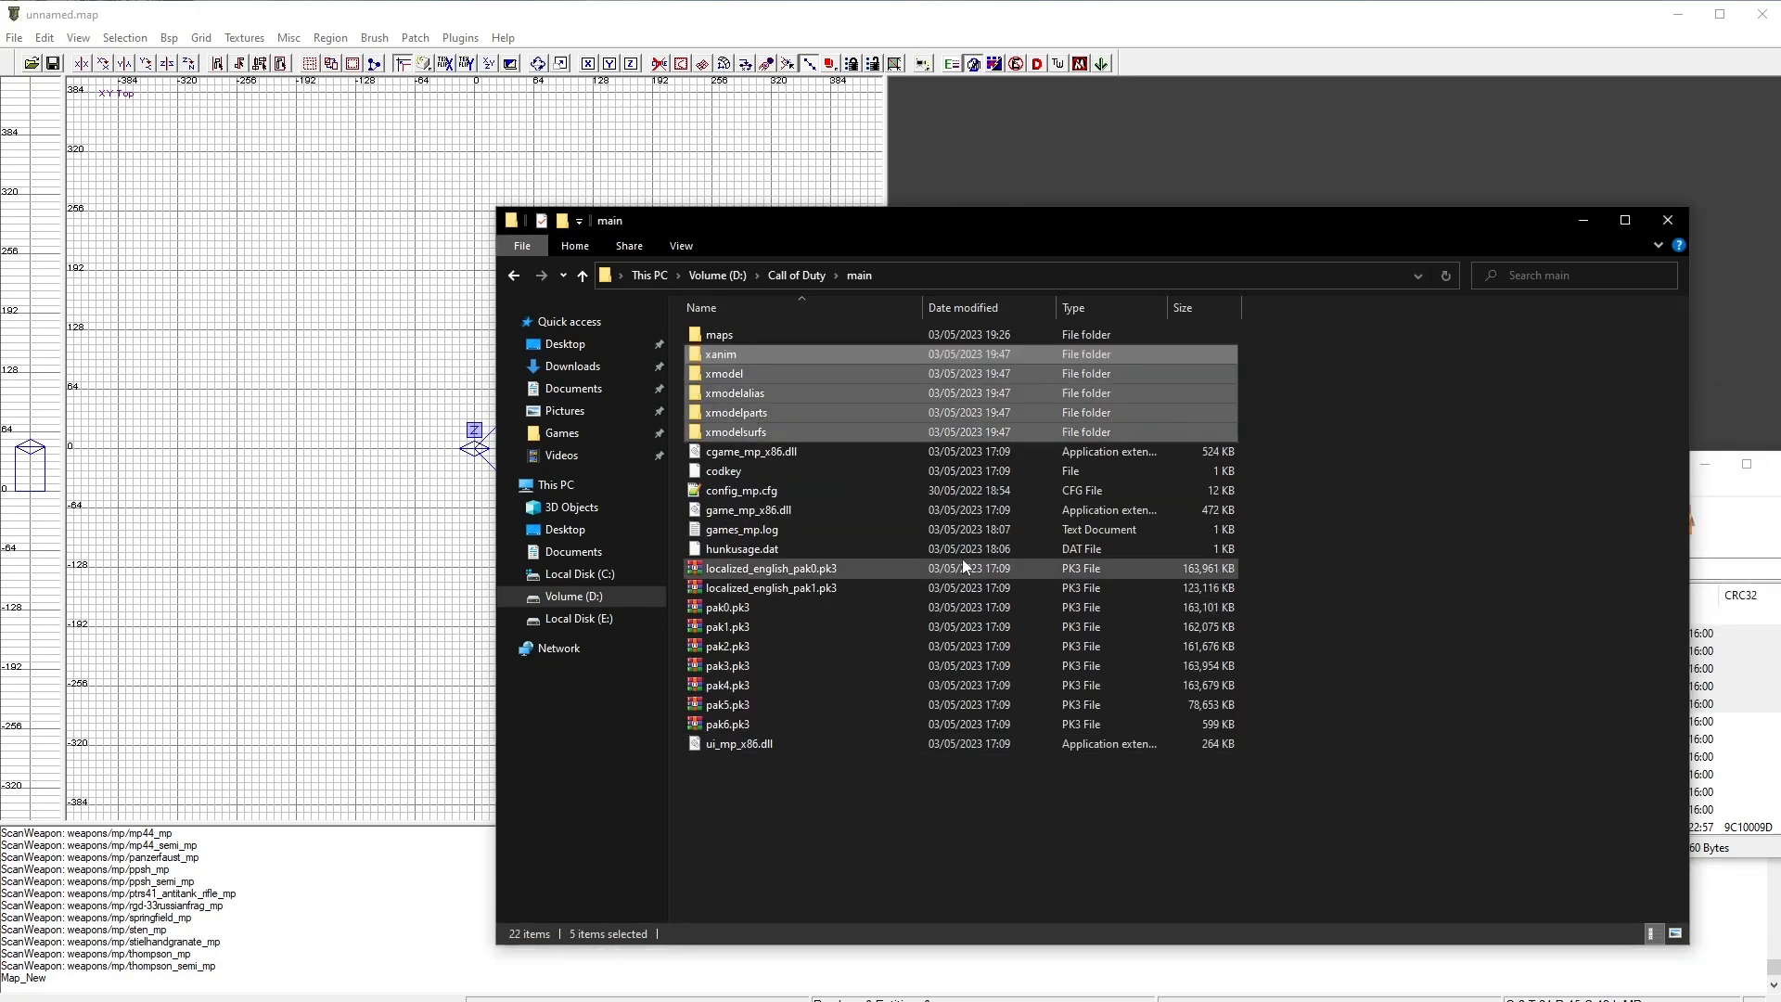
{"action": "left_click", "coordinate": [1352, 404]}
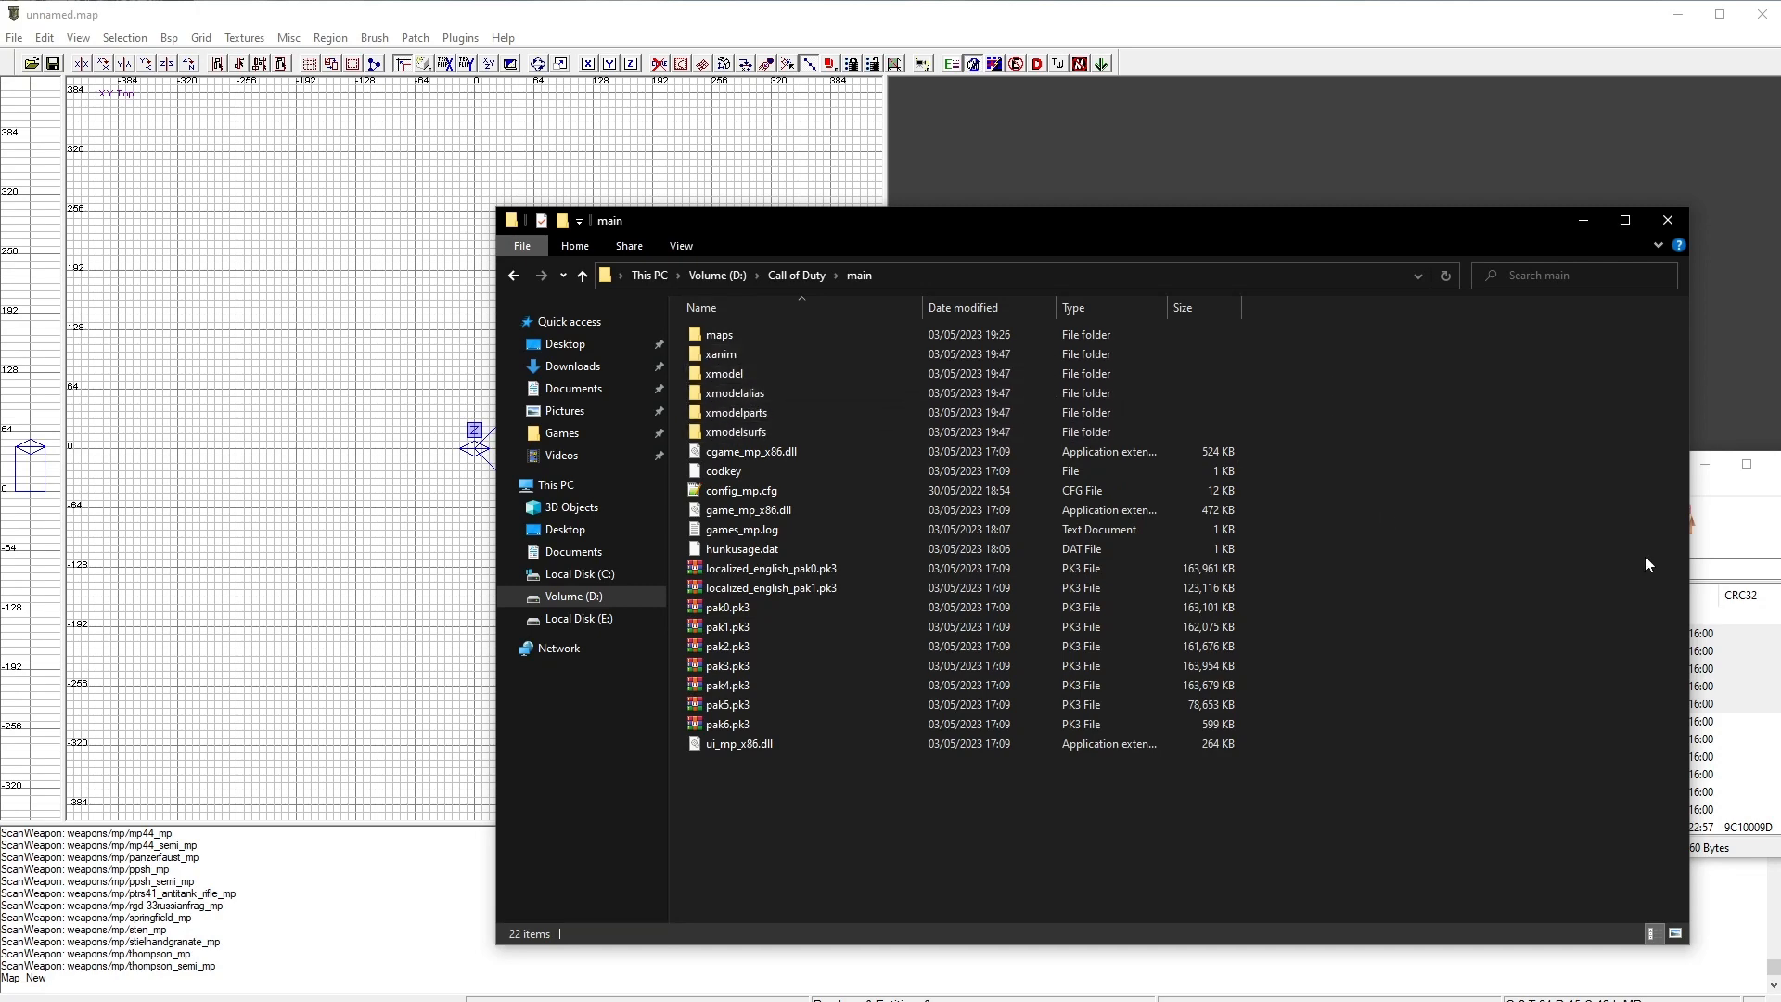
Step: Extract the textures folder from pak0.pk3 into main and open it to check its contents
{"action": "left_click", "coordinate": [1772, 568]}
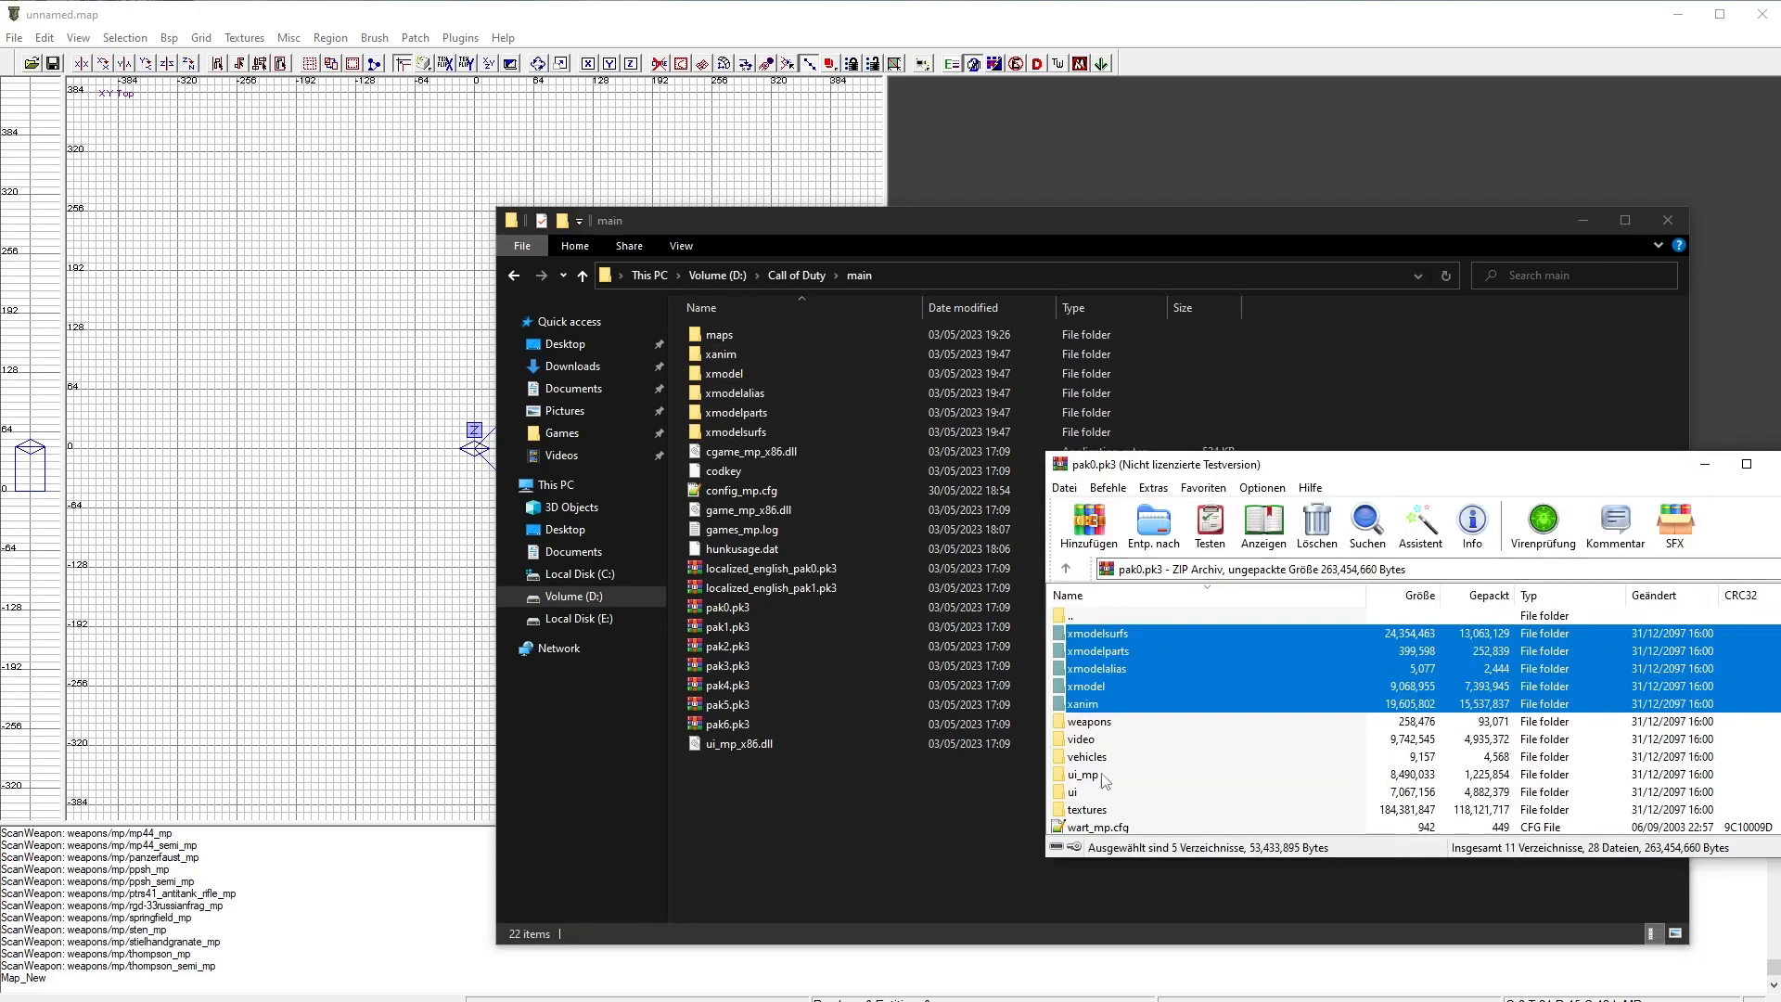
{"action": "left_click_drag", "start_coordinate": [1101, 813], "coordinate": [759, 800]}
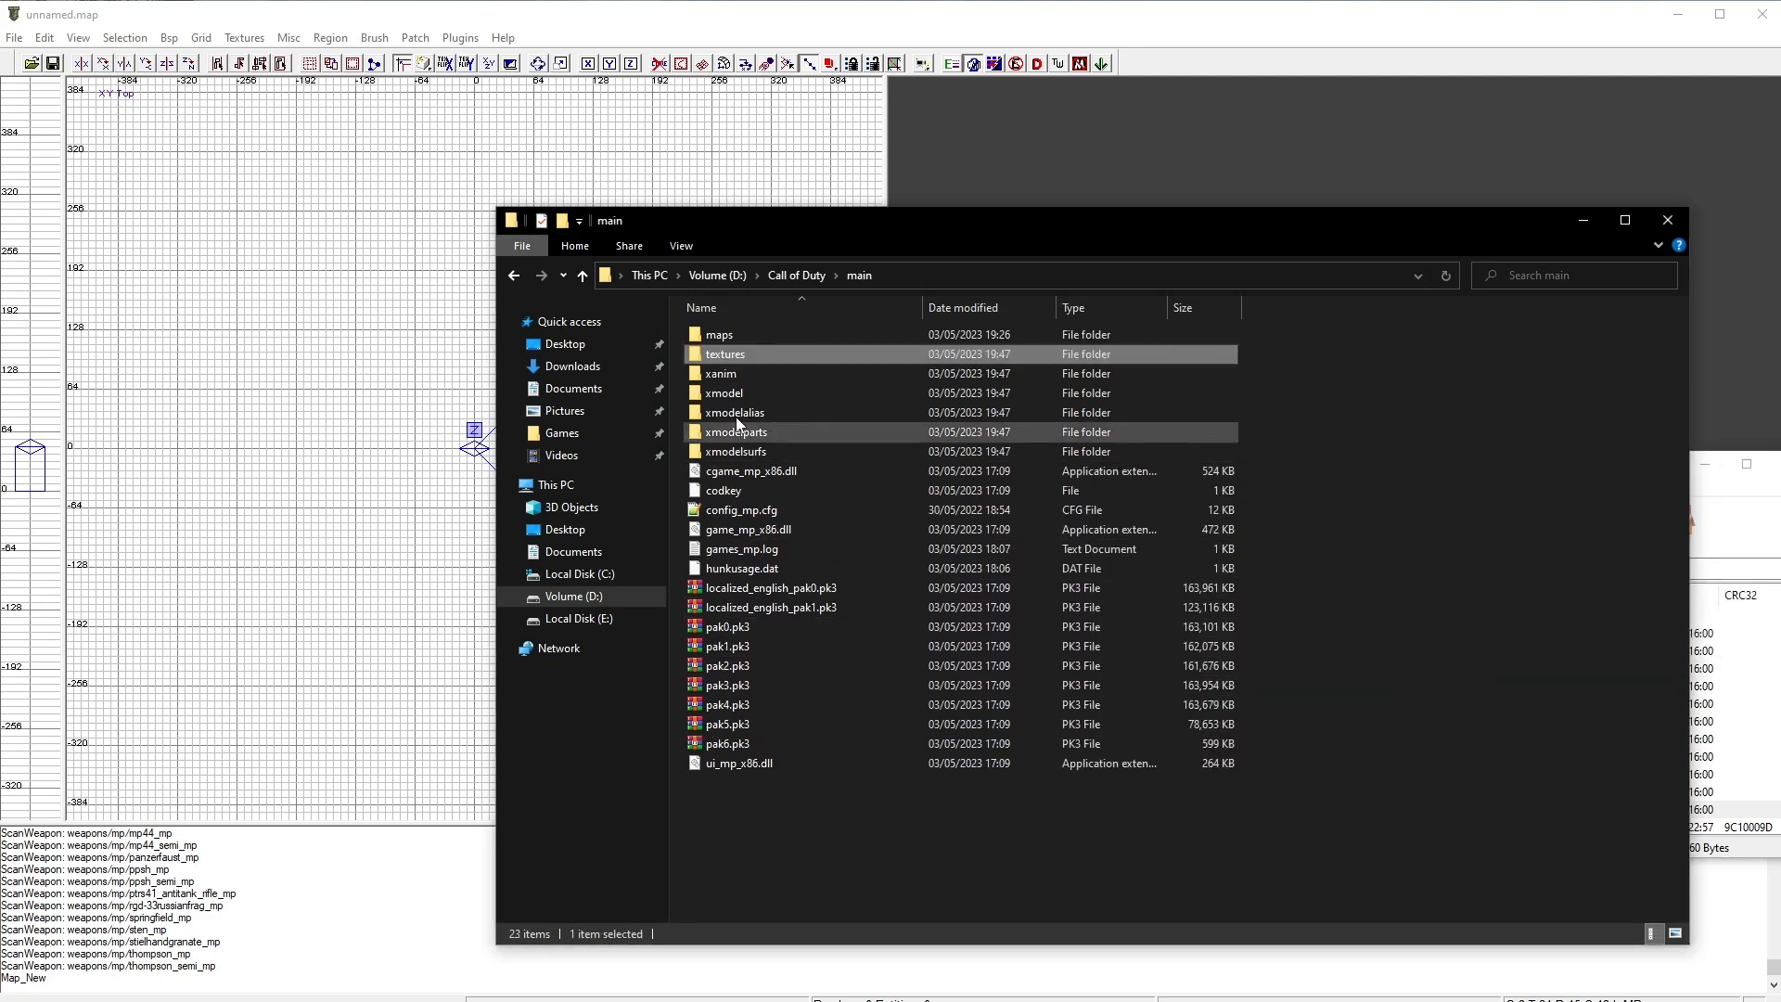
{"action": "double_click", "coordinate": [731, 355]}
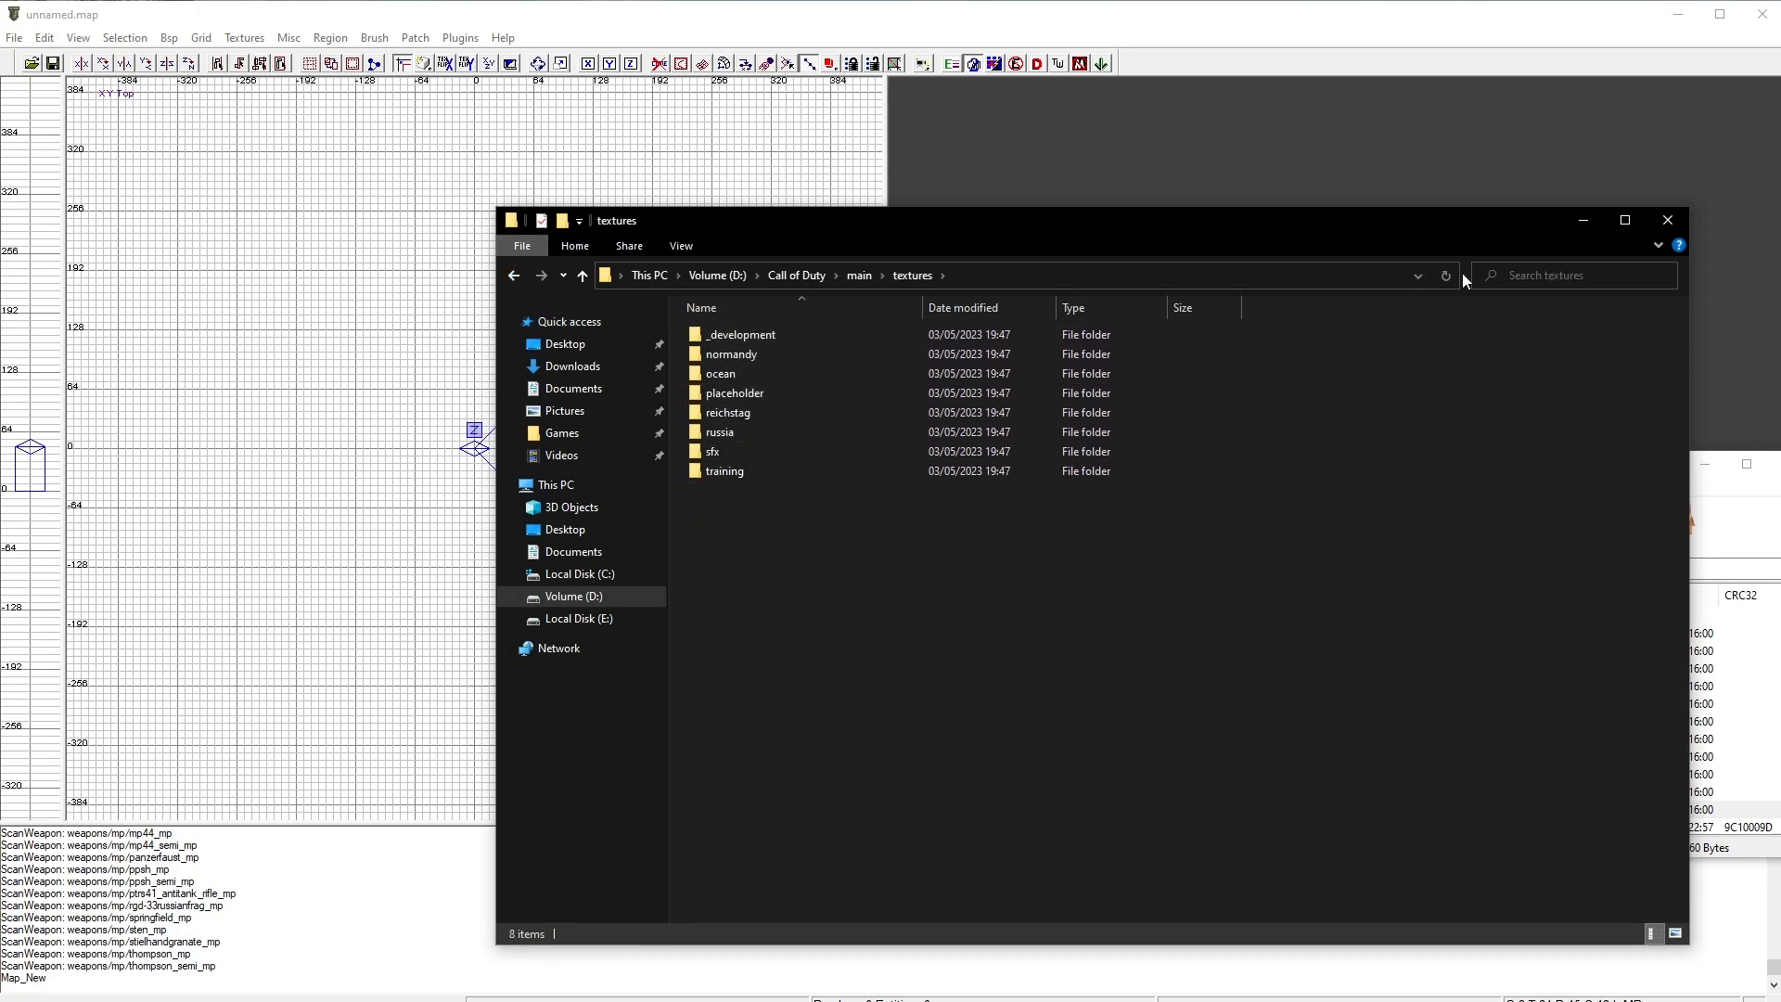
Step: Close the pak0.pk3 archive and return to the main folder
{"action": "left_click", "coordinate": [1779, 482]}
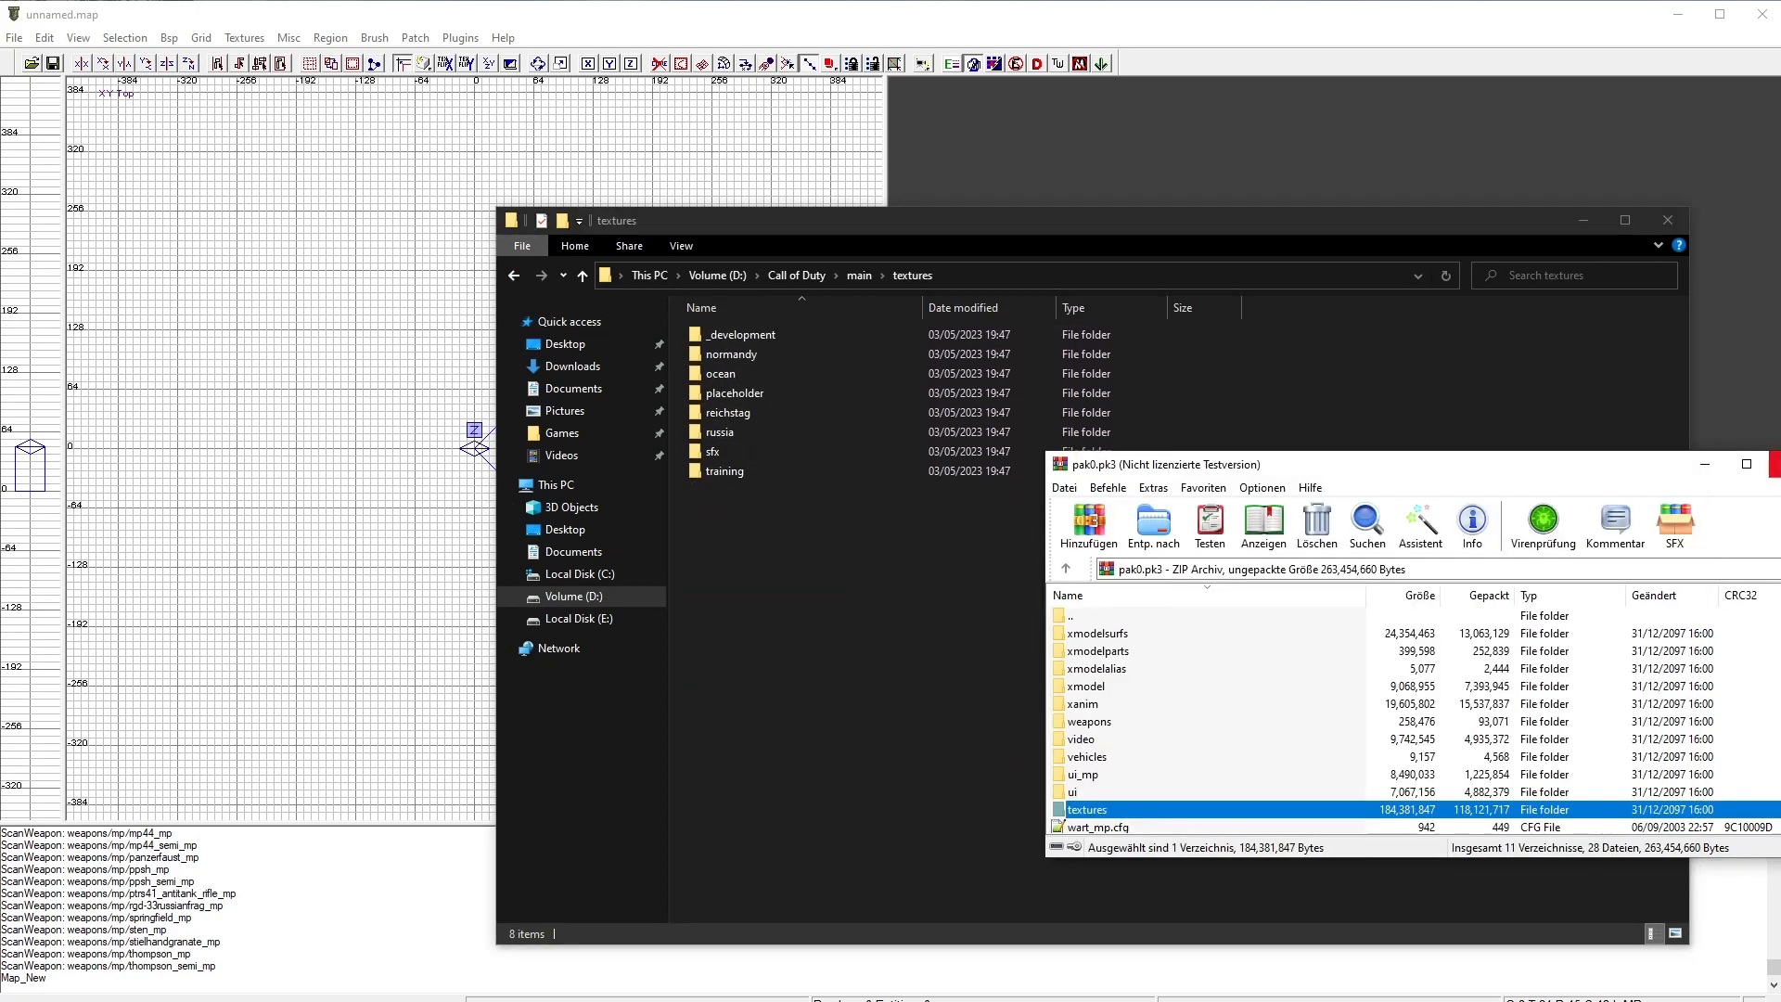
{"action": "left_click", "coordinate": [1780, 464]}
{"action": "left_click", "coordinate": [516, 277]}
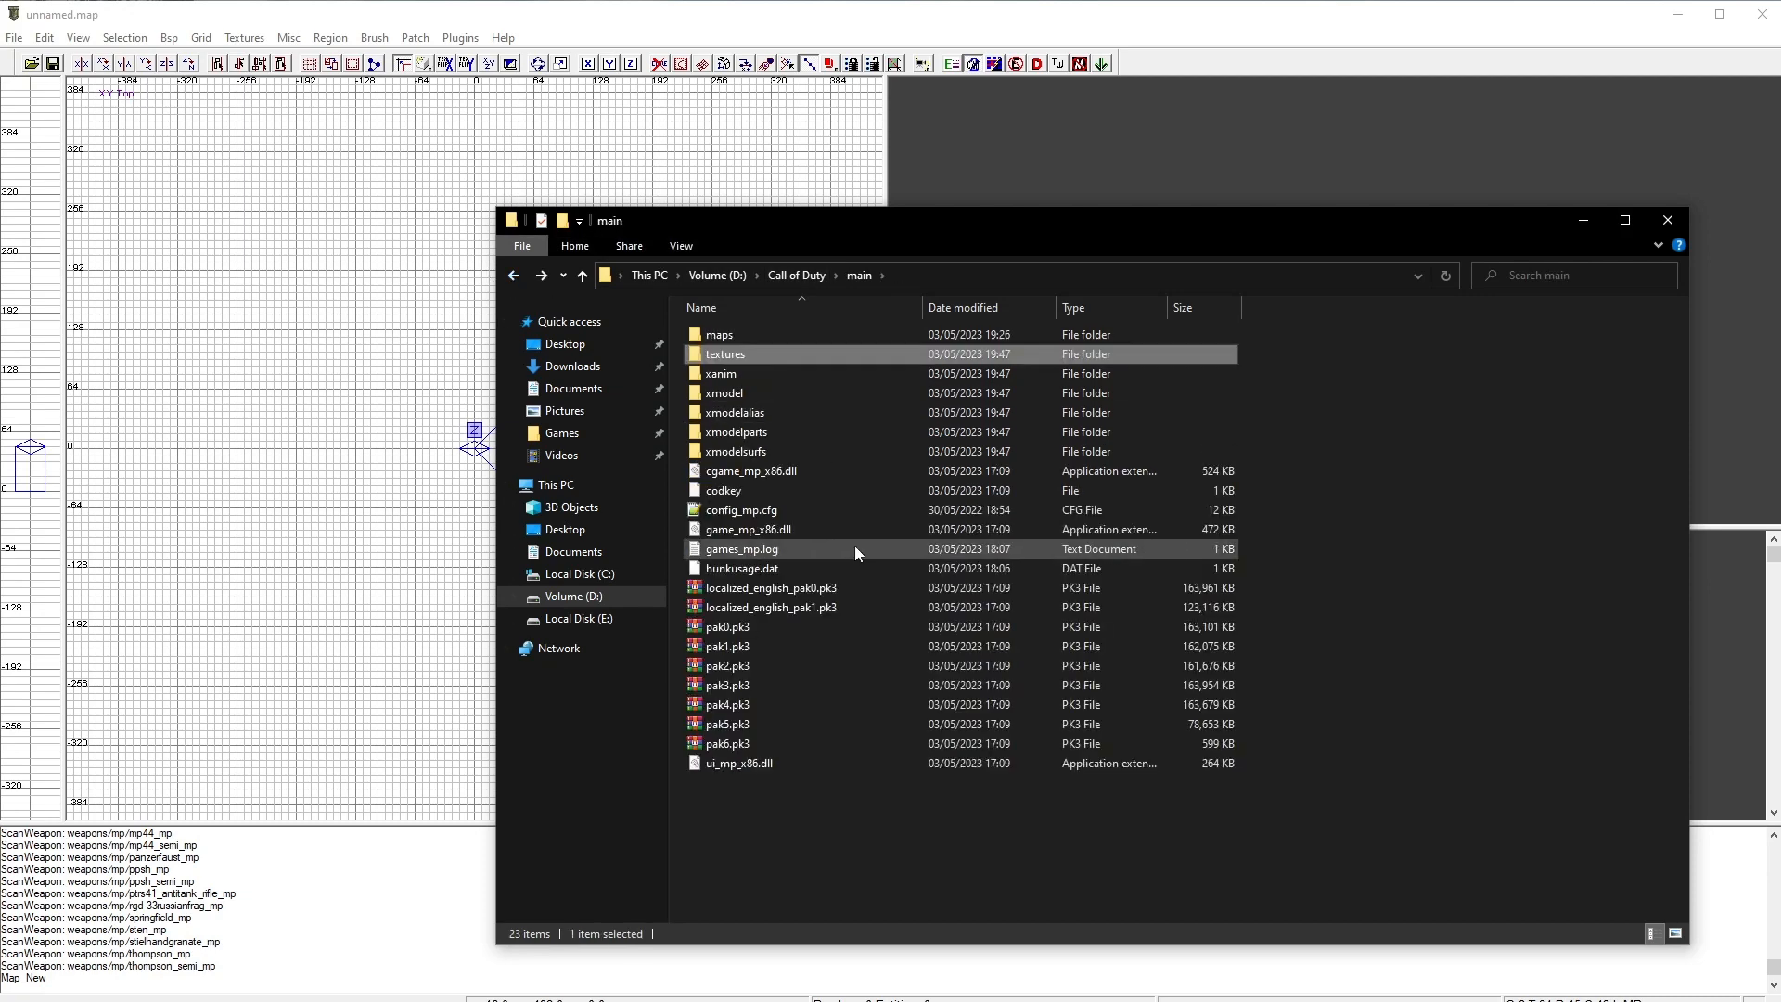
Step: Open pak1.pk3 and extract all of its texture folders into the main folder's textures
{"action": "double_click", "coordinate": [748, 648]}
{"action": "double_click", "coordinate": [1109, 637]}
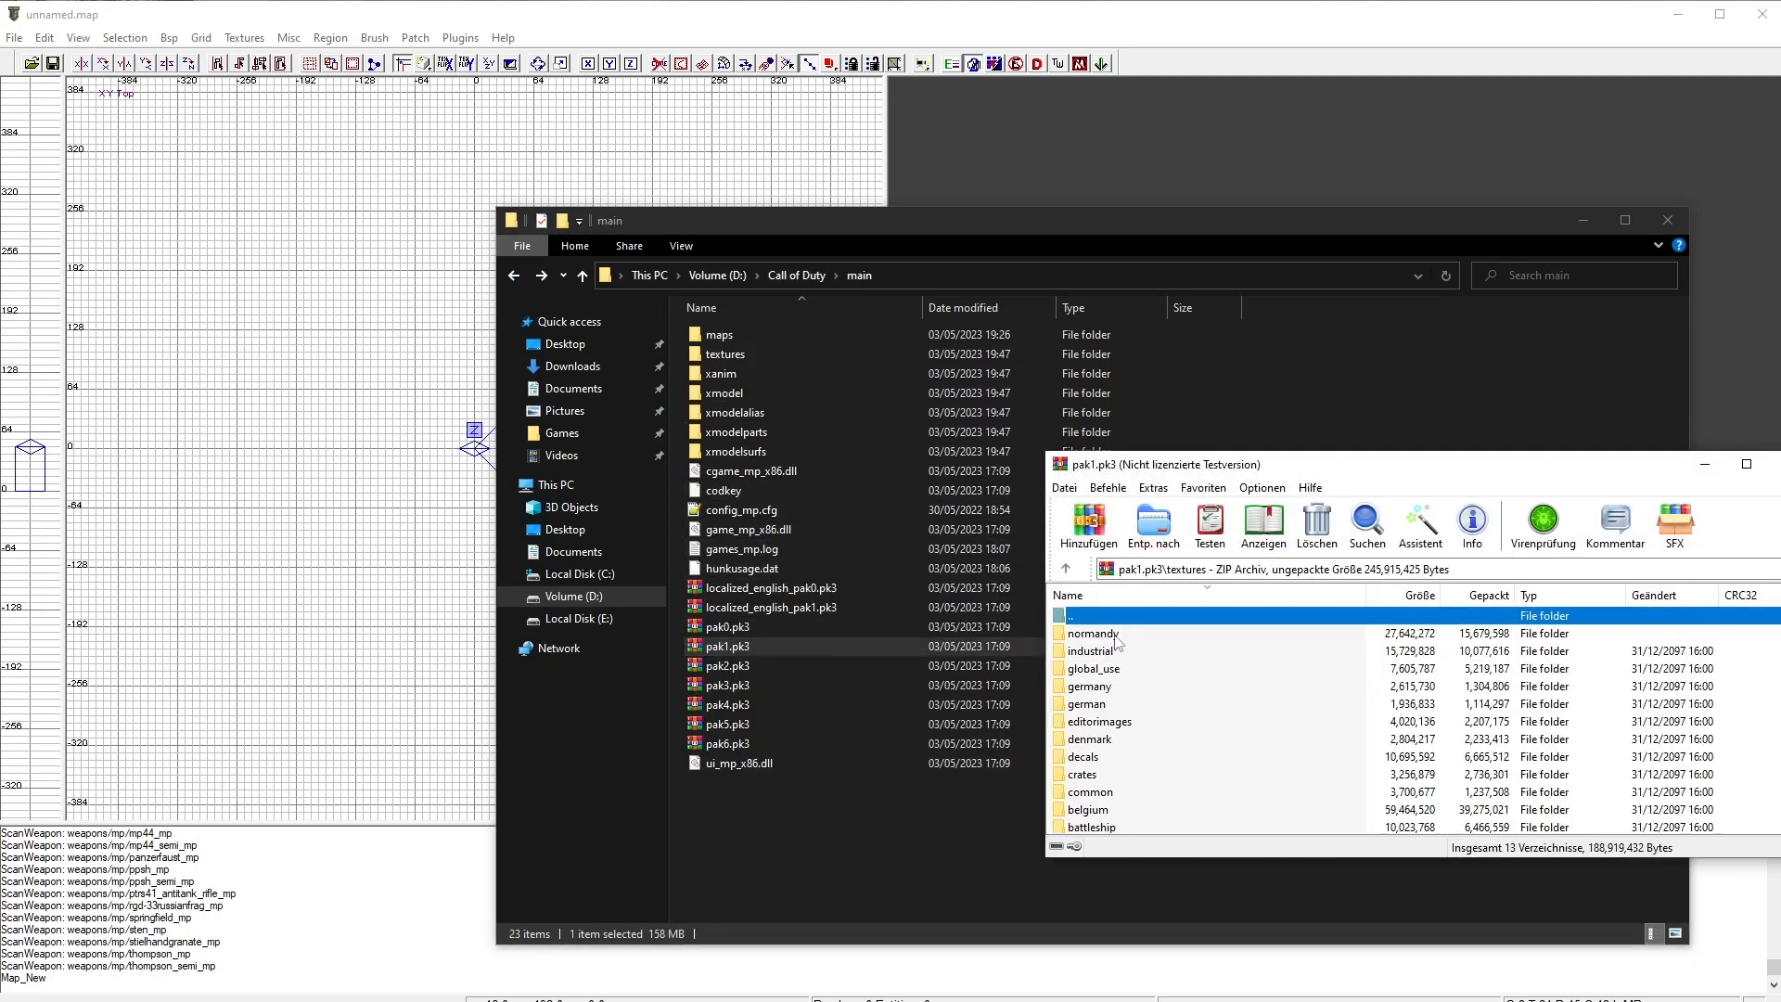
{"action": "left_click", "coordinate": [1575, 580]}
{"action": "left_click", "coordinate": [1737, 659]}
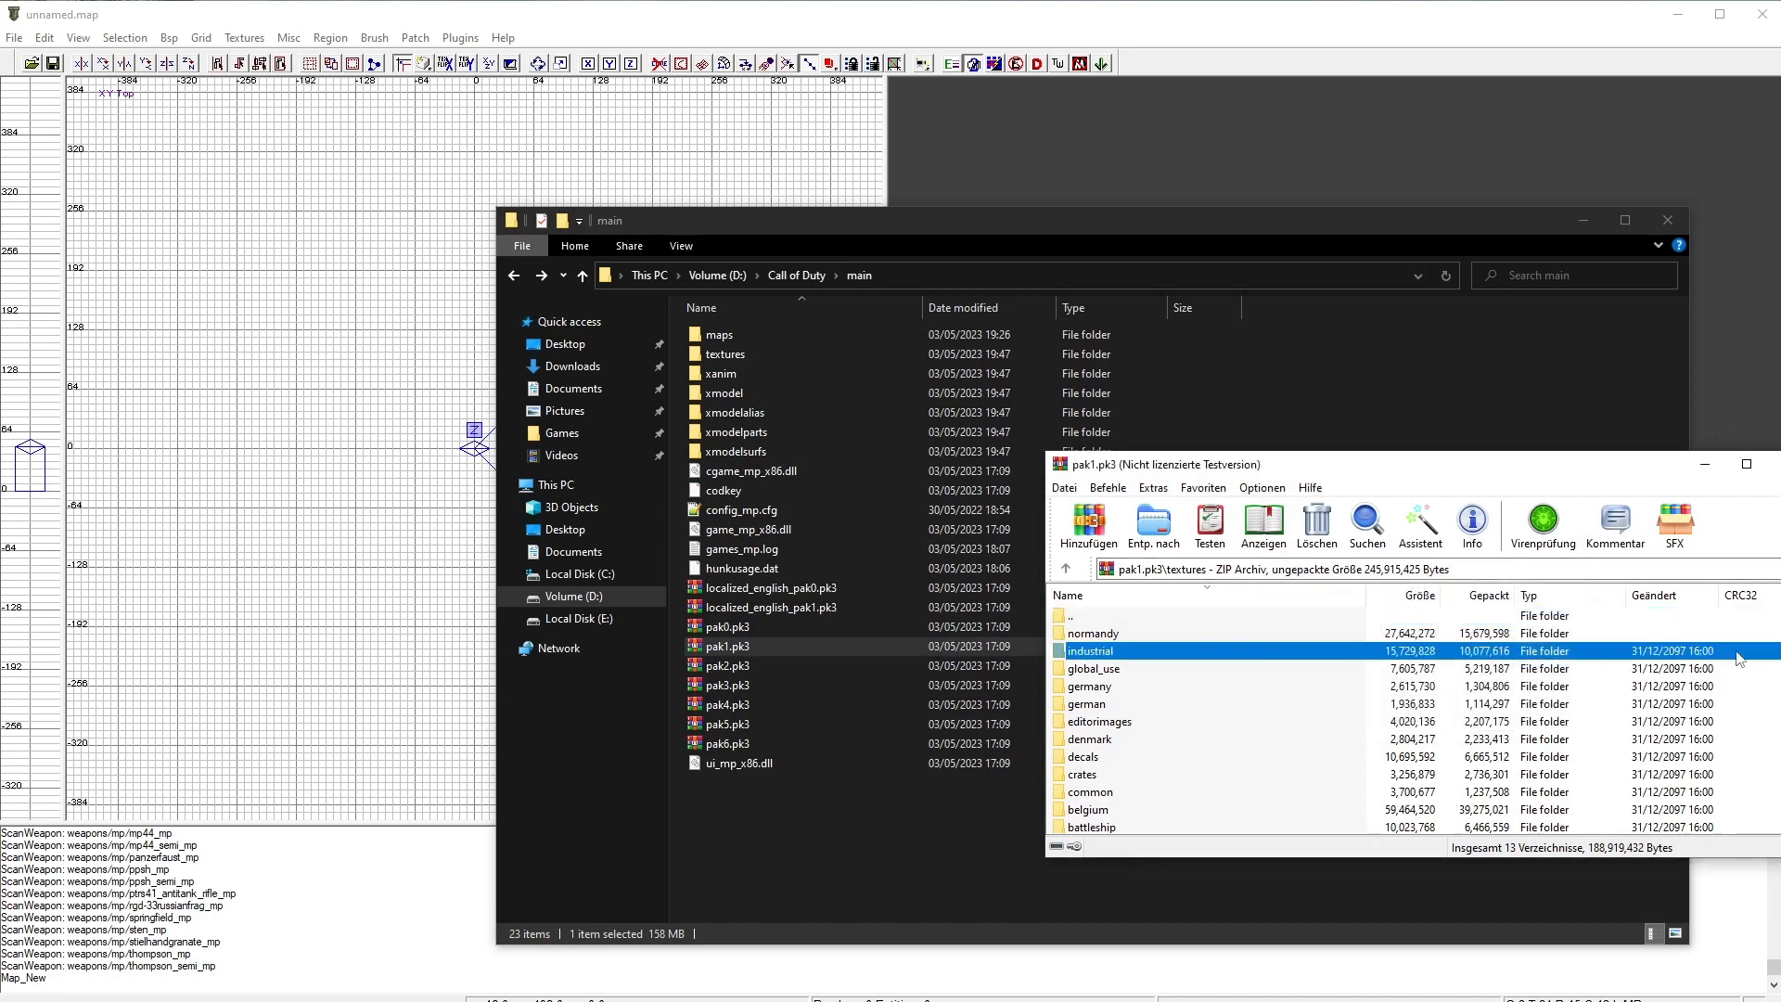
{"action": "left_click", "coordinate": [1137, 636]}
{"action": "scroll", "coordinate": [1161, 756], "scroll_direction": "down", "scroll_amount": 1}
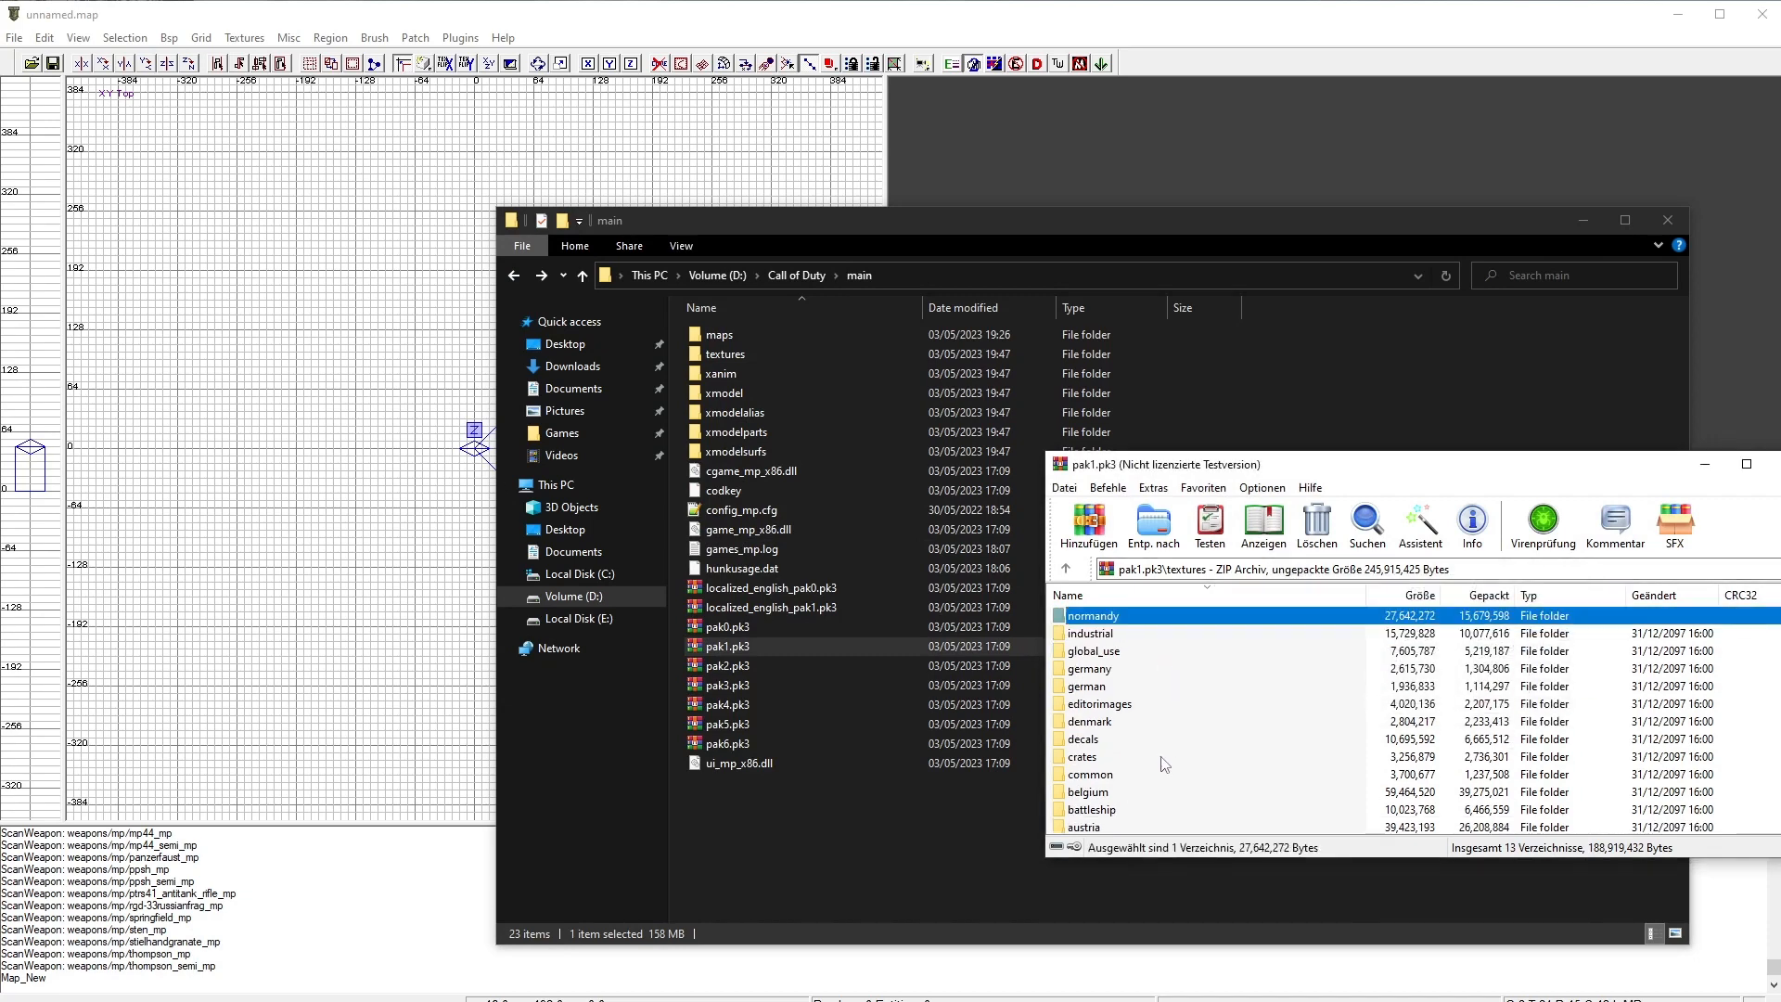
{"action": "left_click", "coordinate": [1090, 829], "text": "shift"}
{"action": "left_click_drag", "start_coordinate": [1116, 615], "coordinate": [733, 358]}
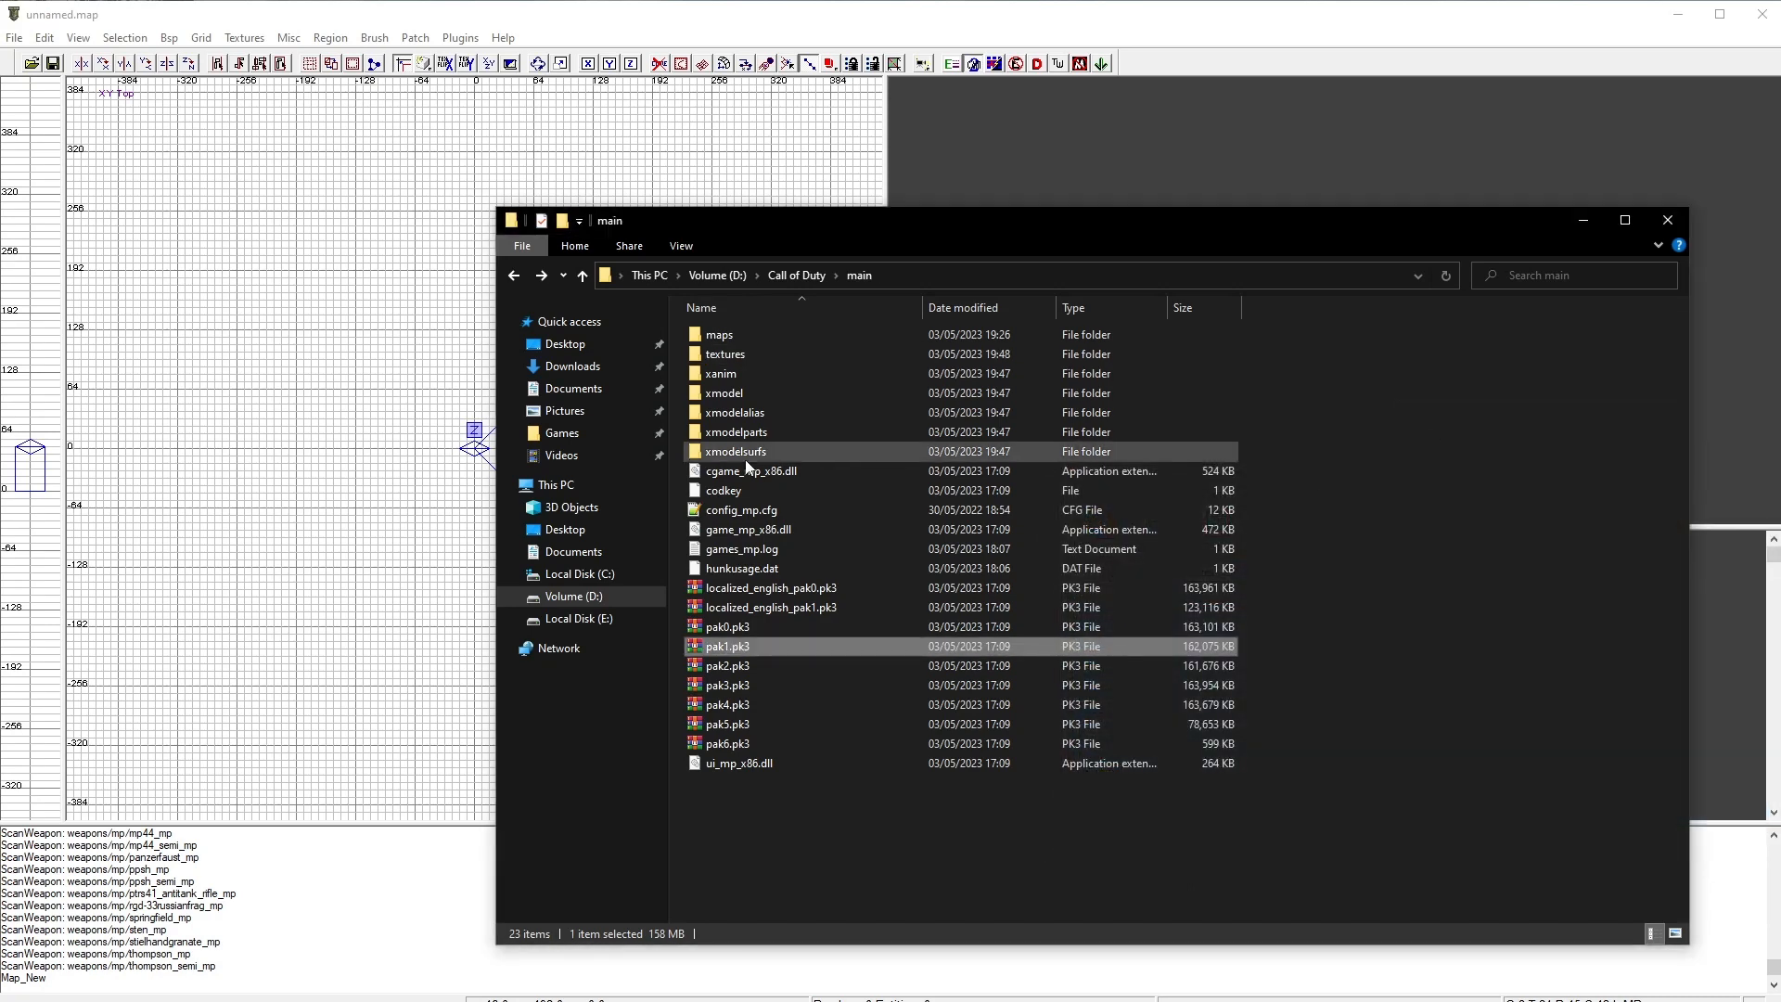
Step: Open the maps folder and delete test.map
{"action": "left_click", "coordinate": [738, 333]}
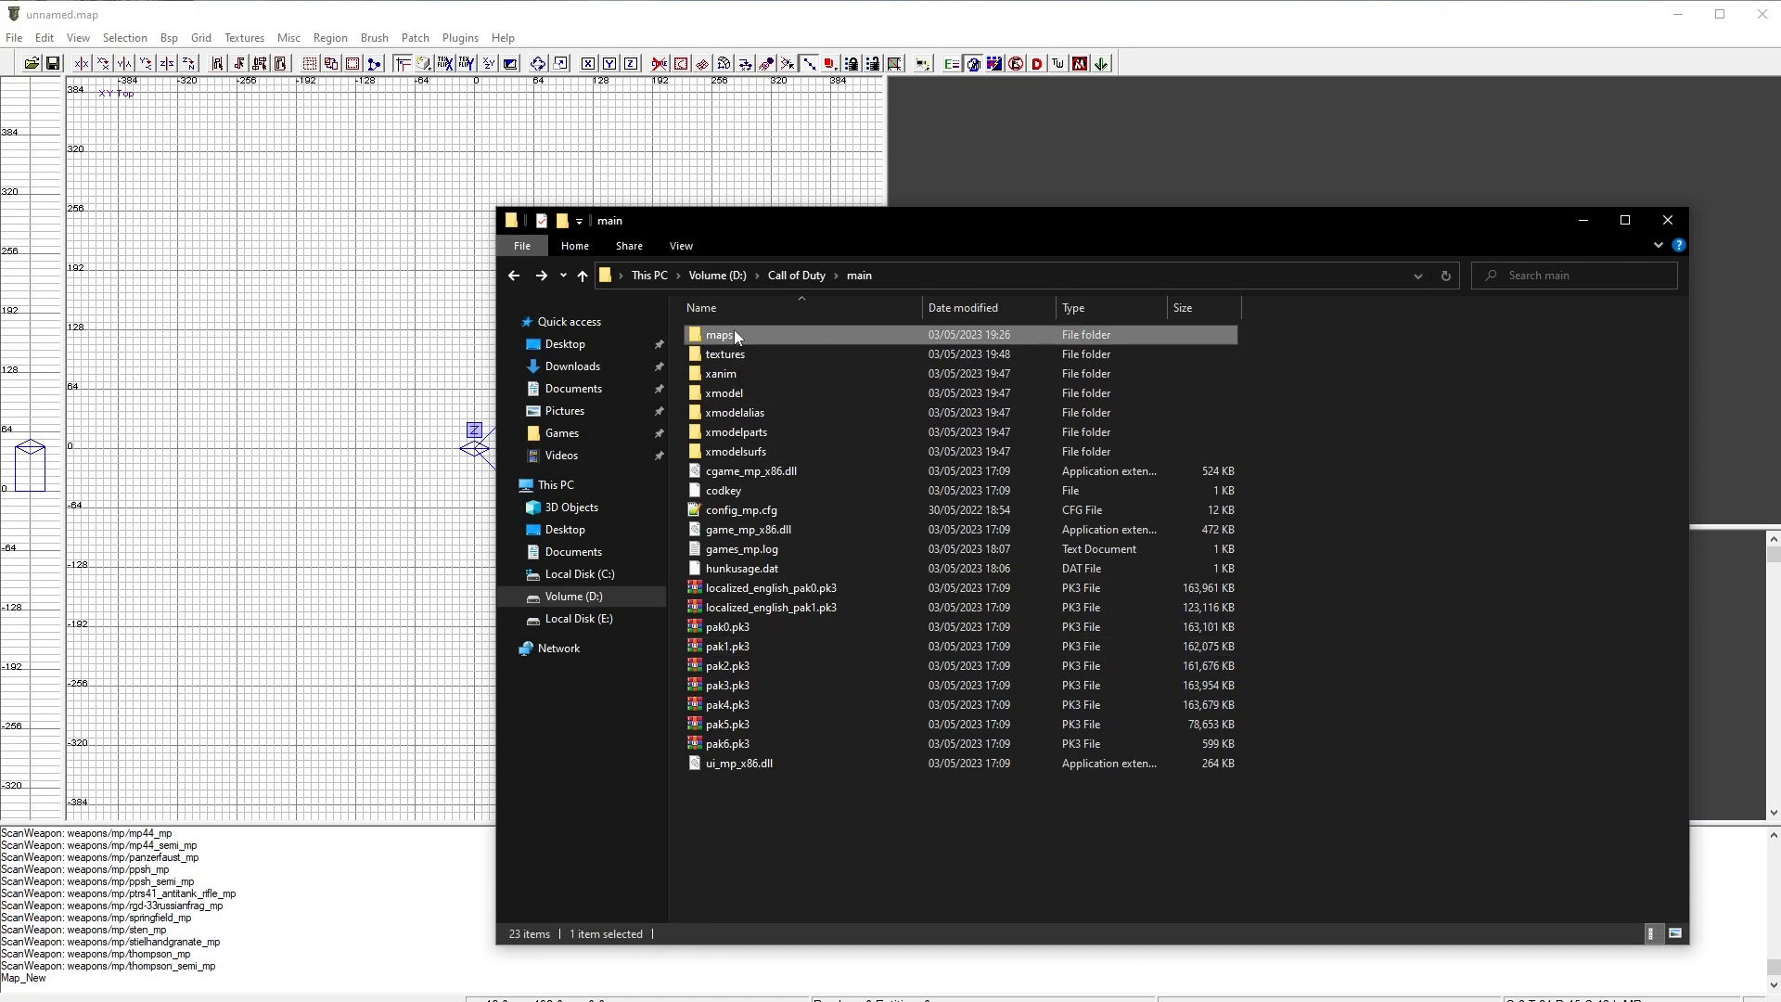
{"action": "double_click", "coordinate": [733, 332]}
{"action": "left_click", "coordinate": [767, 378]}
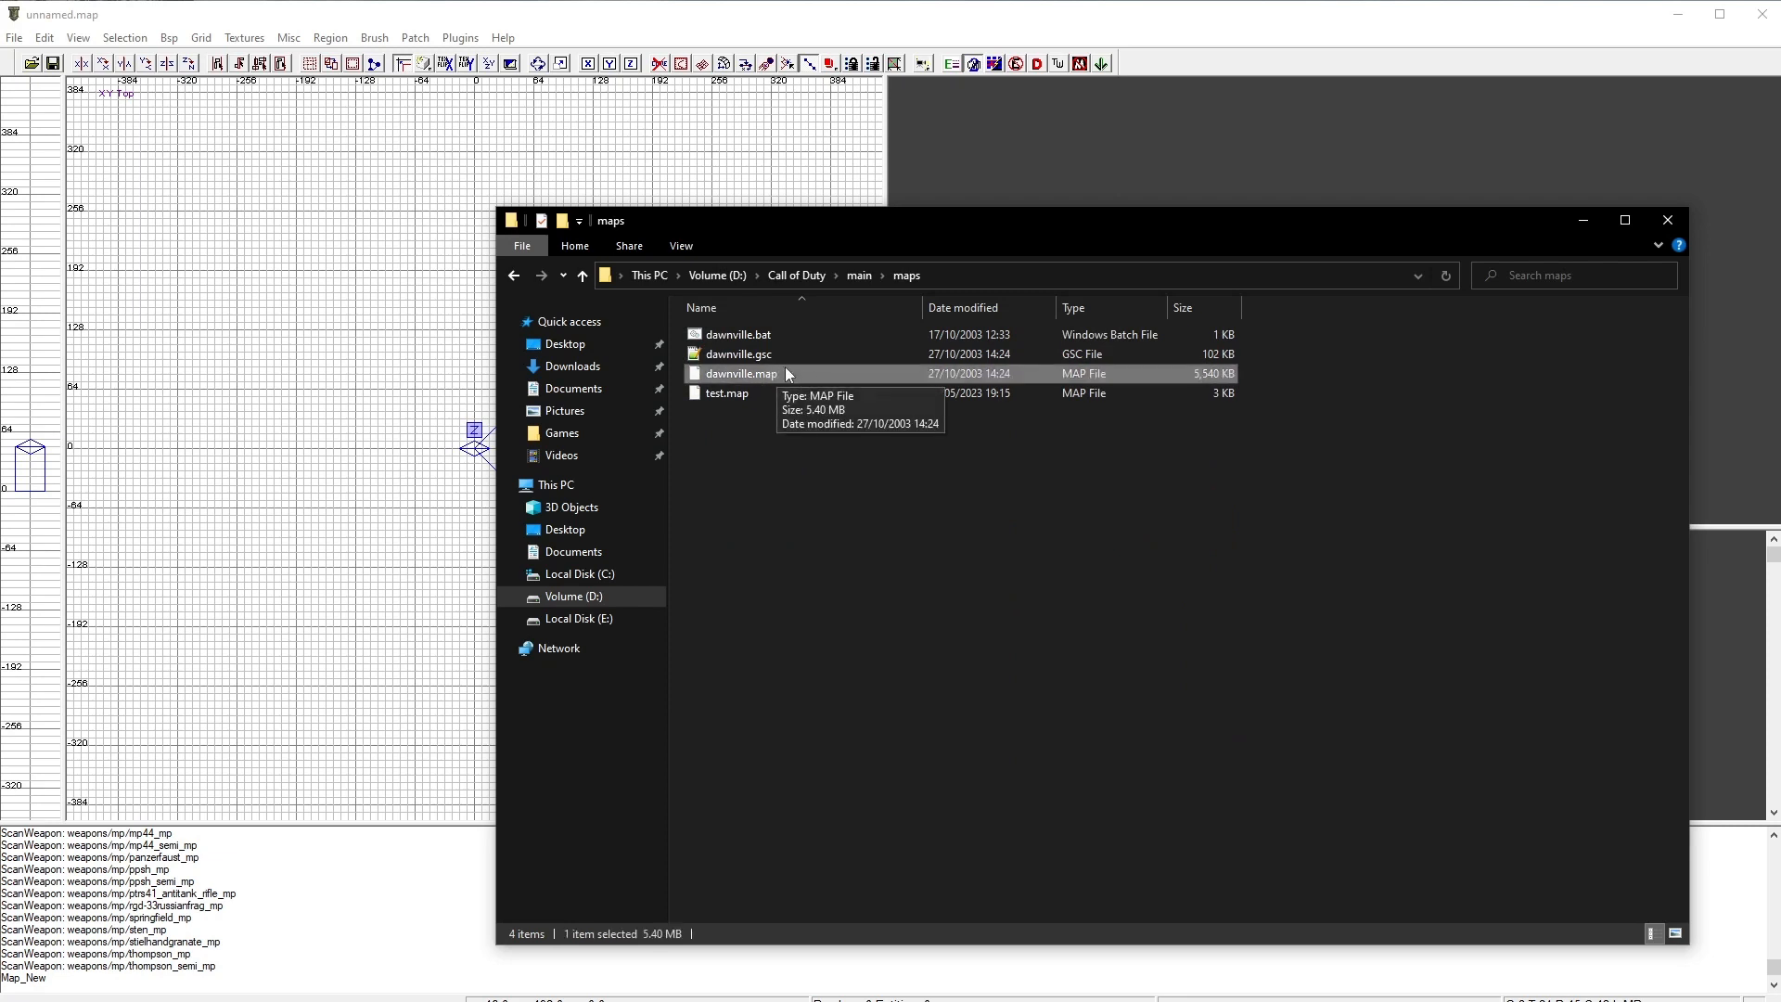
{"action": "left_click", "coordinate": [739, 395]}
{"action": "key", "text": "Delete"}
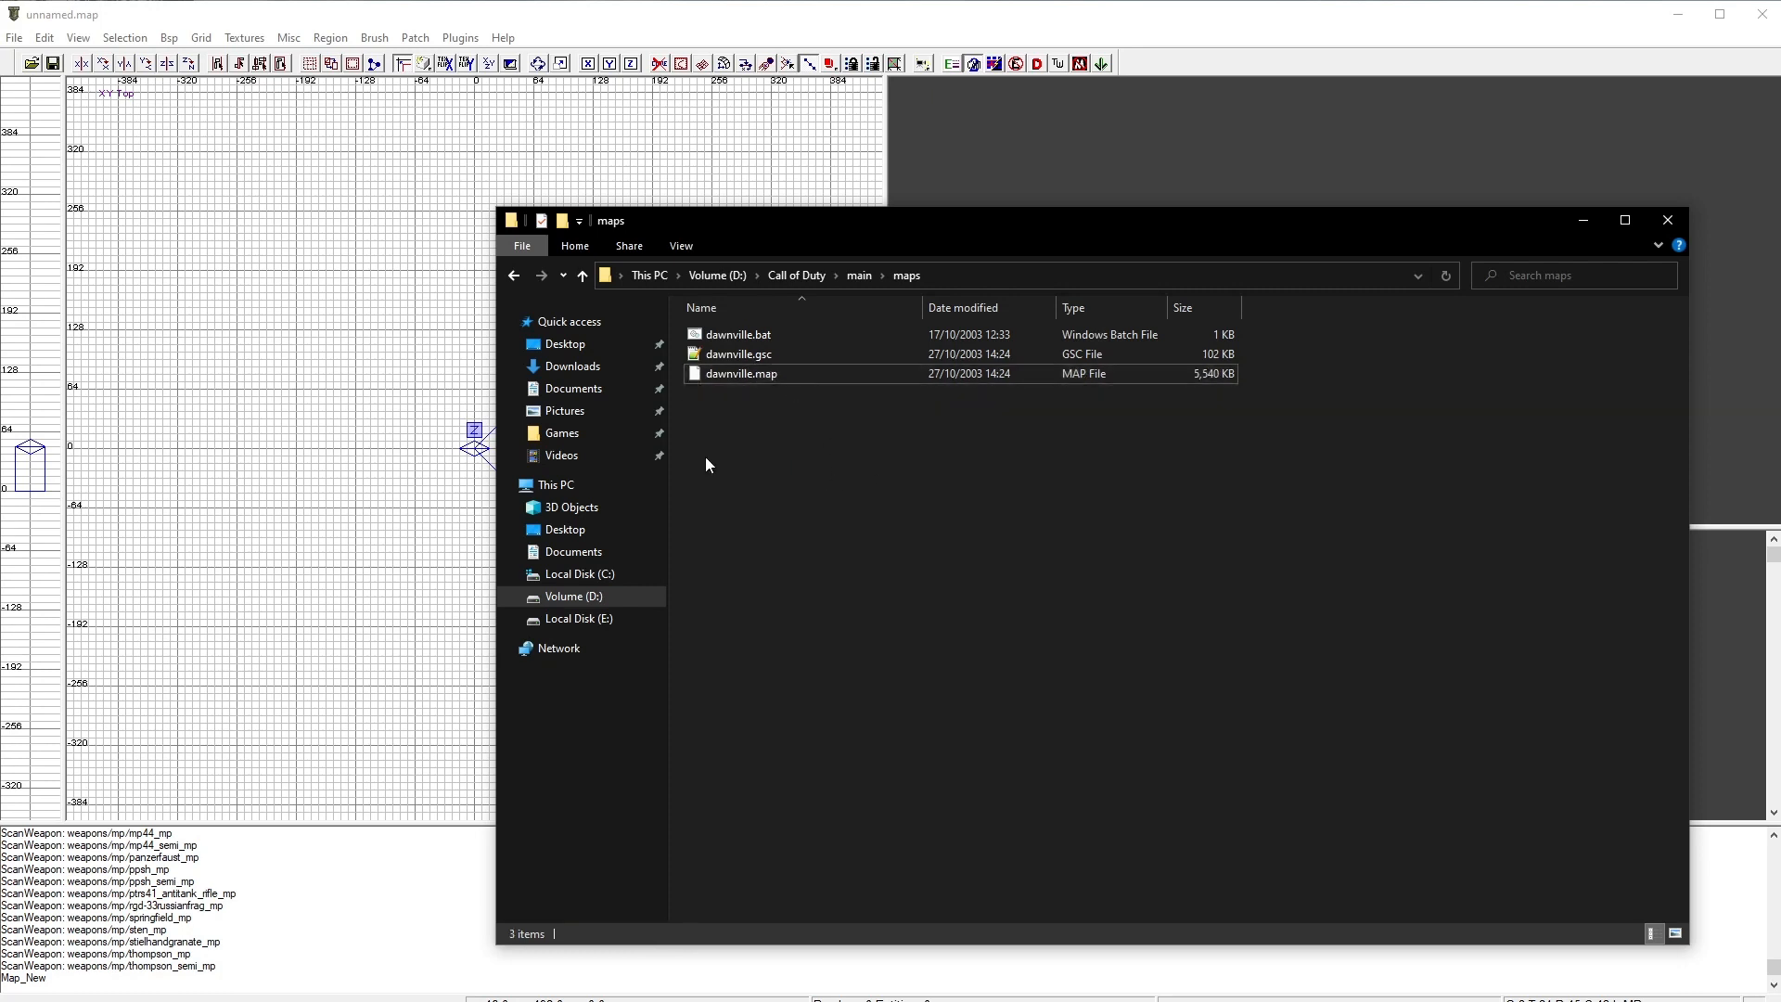
Step: Widen the top 2D grid view pane in the editor
{"action": "left_click", "coordinate": [433, 369]}
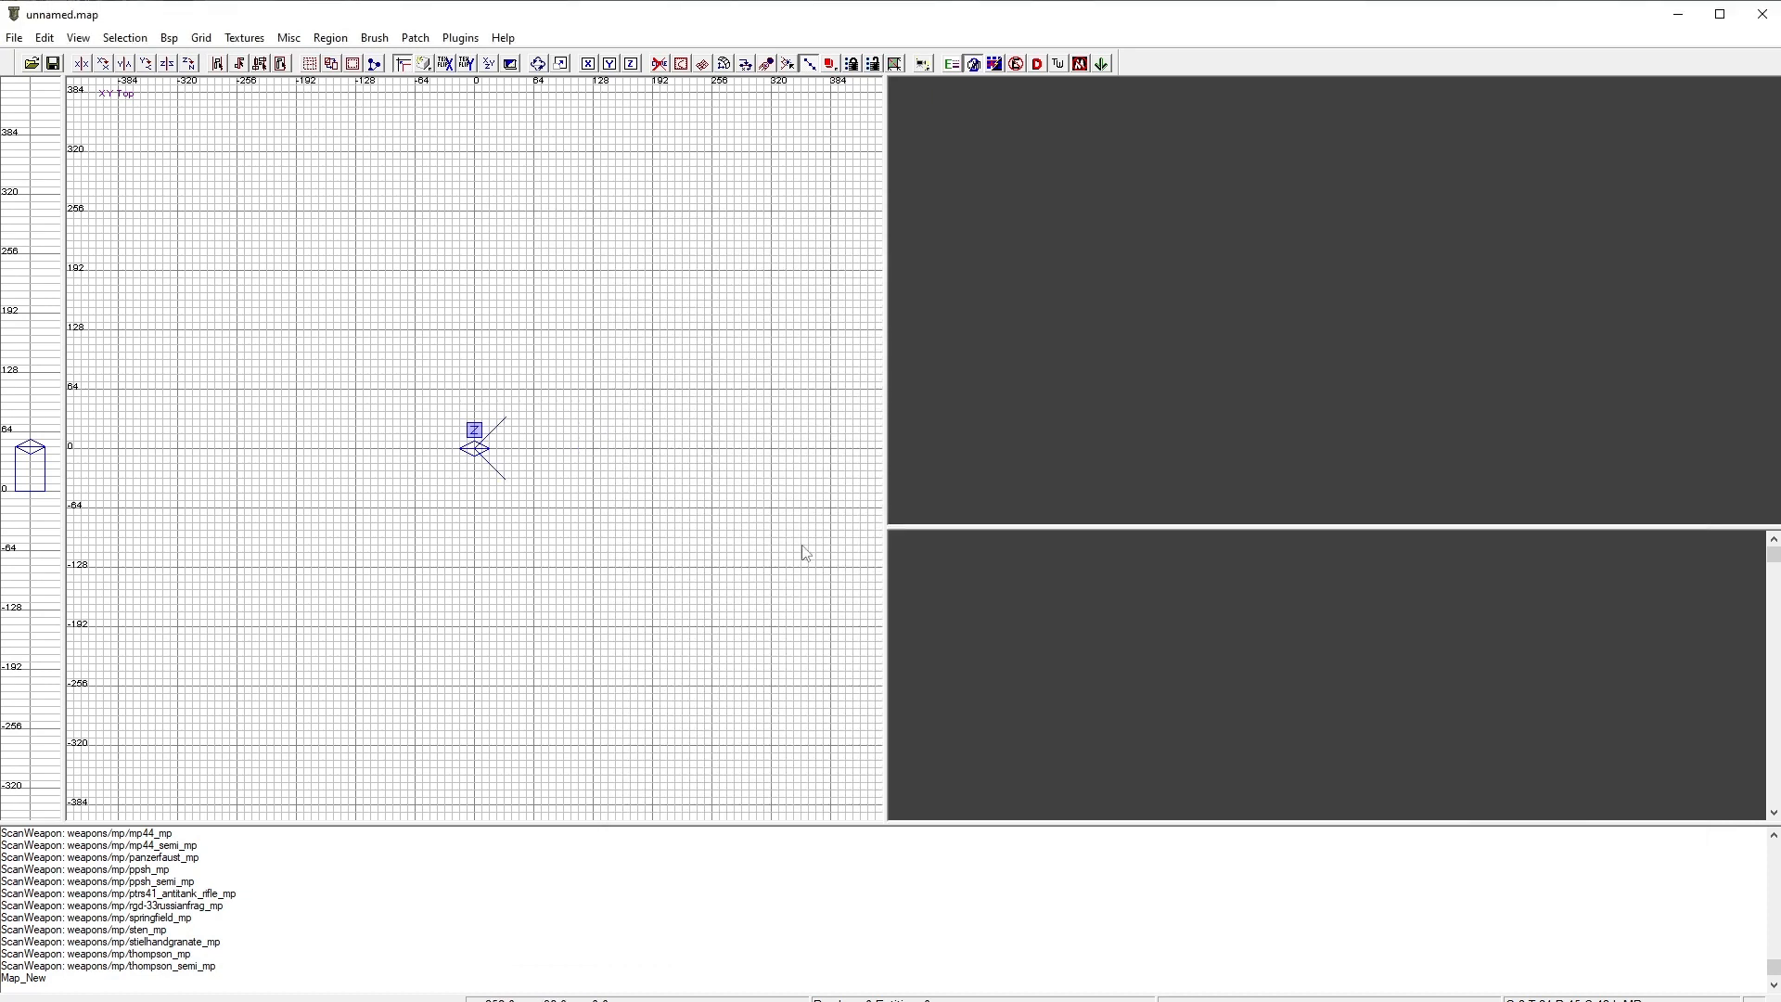
{"action": "left_click_drag", "start_coordinate": [882, 534], "coordinate": [1079, 554]}
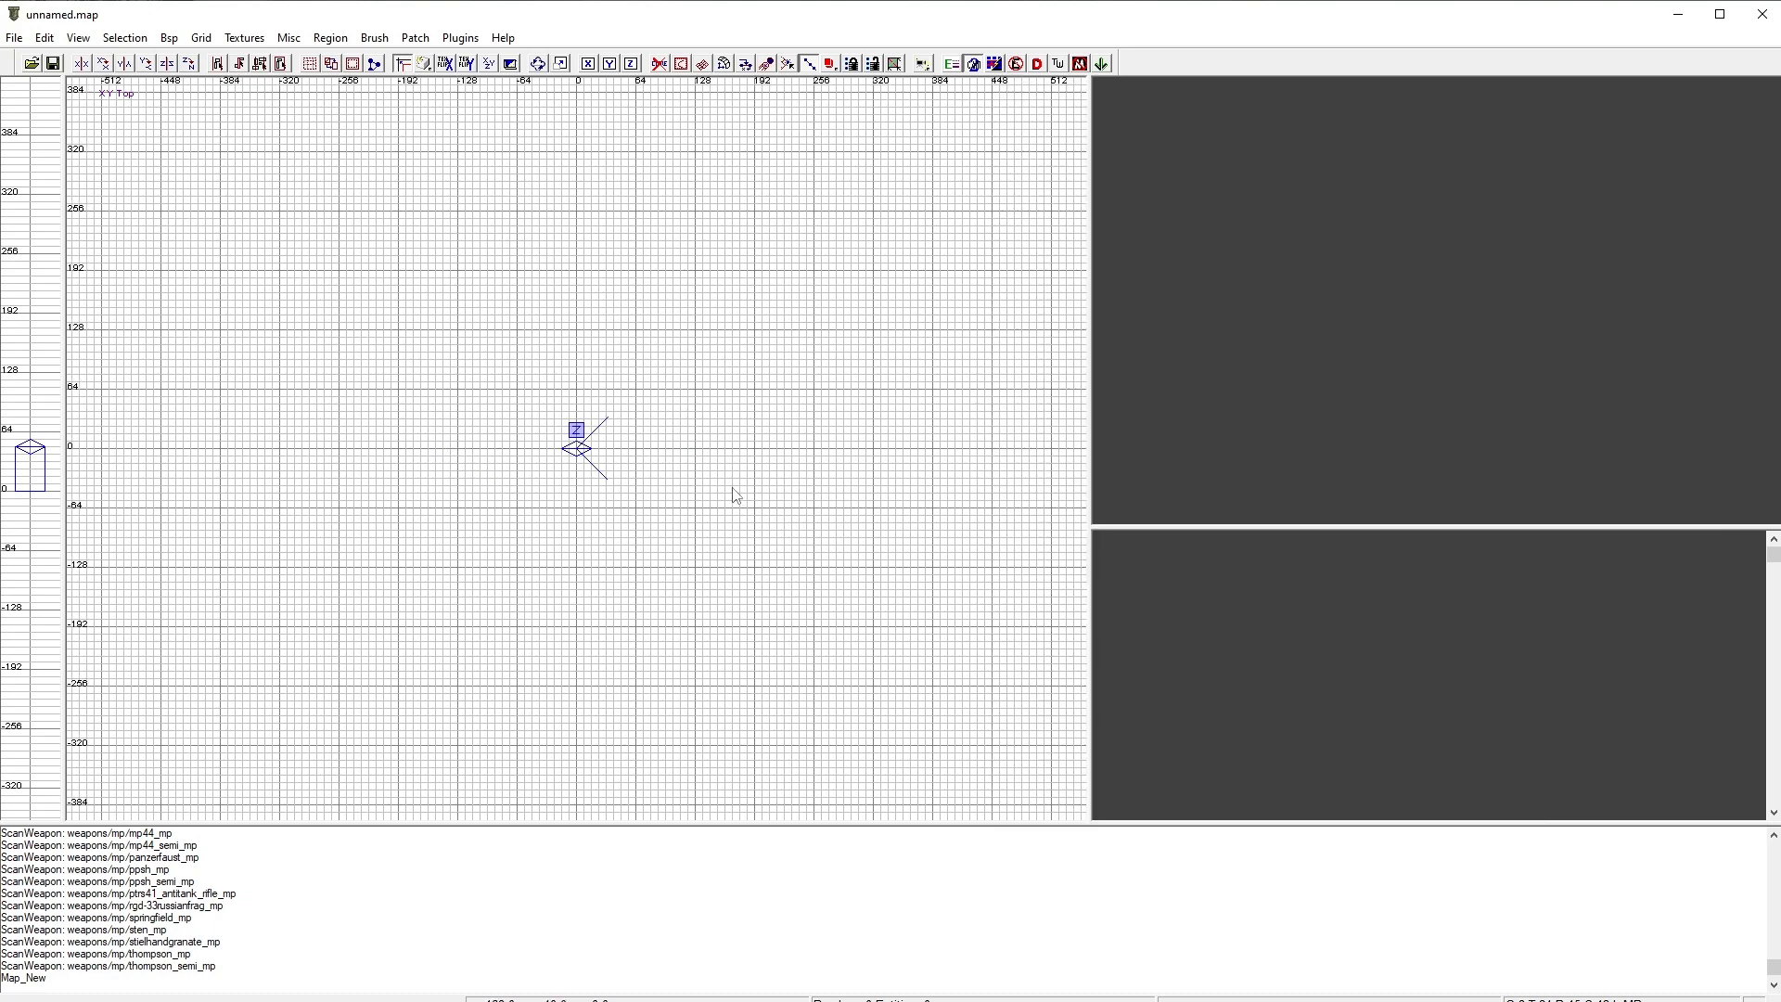
Step: Load the common texture set into the texture browser
{"action": "right_click_drag", "start_coordinate": [736, 496], "coordinate": [514, 492]}
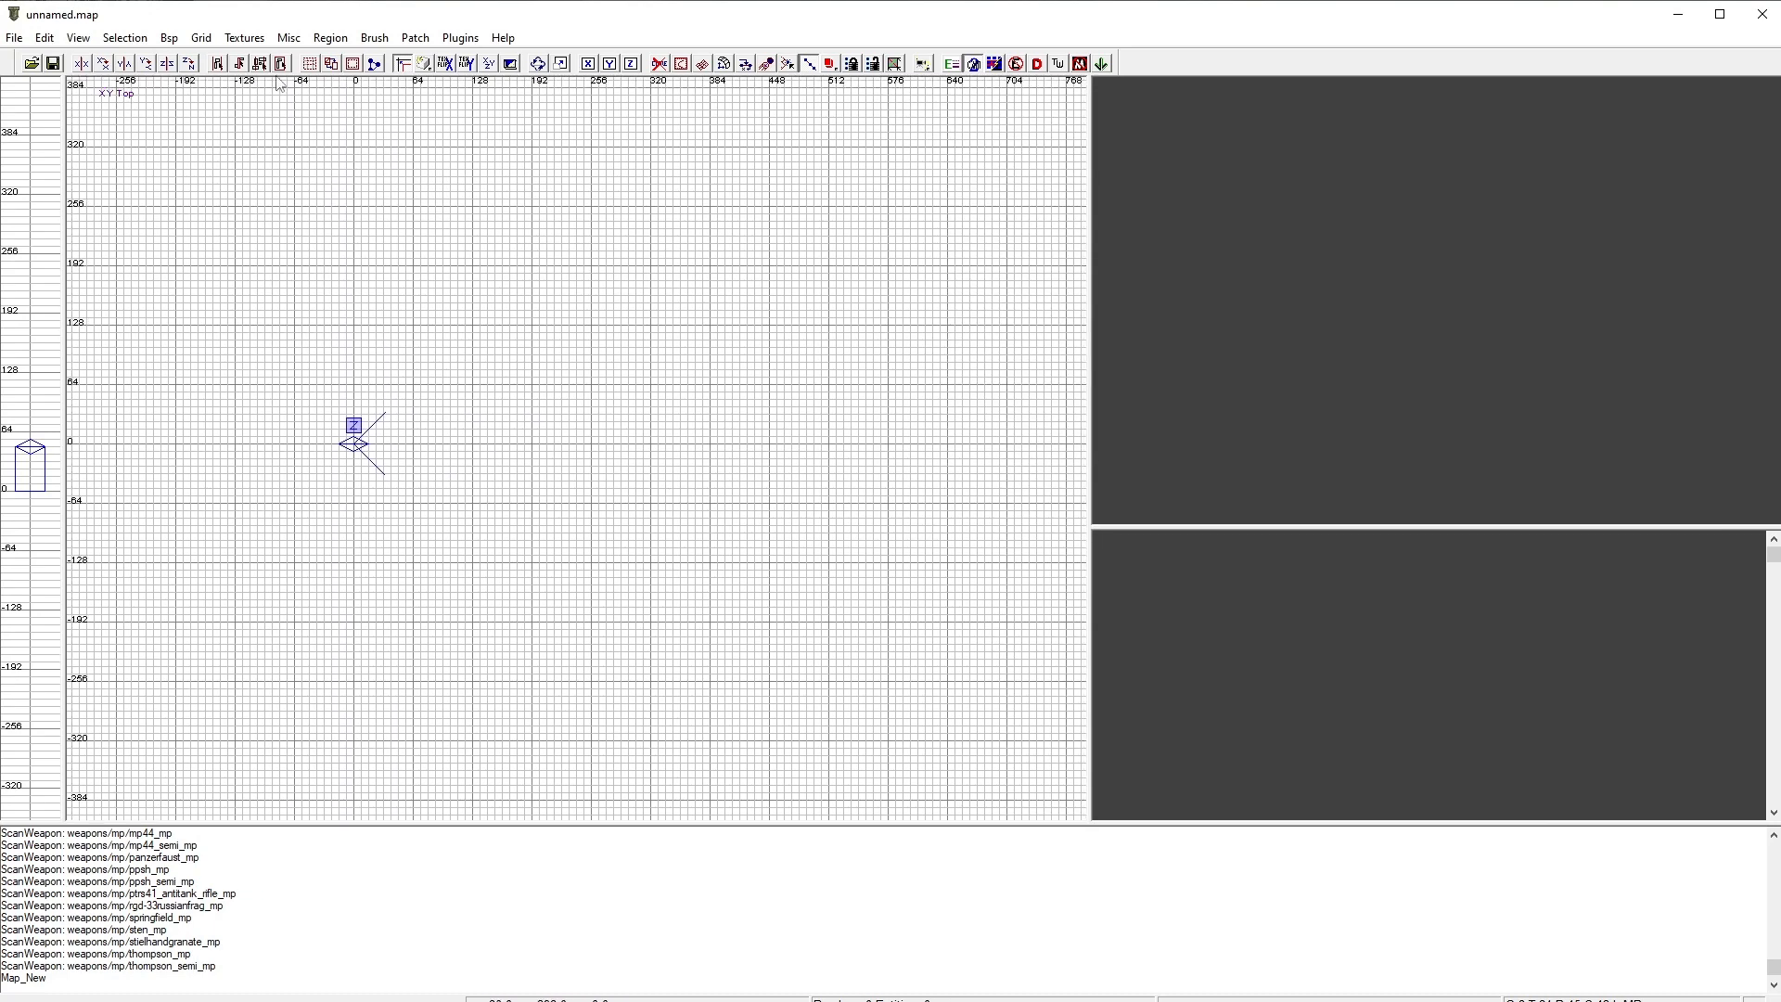
{"action": "left_click", "coordinate": [244, 37]}
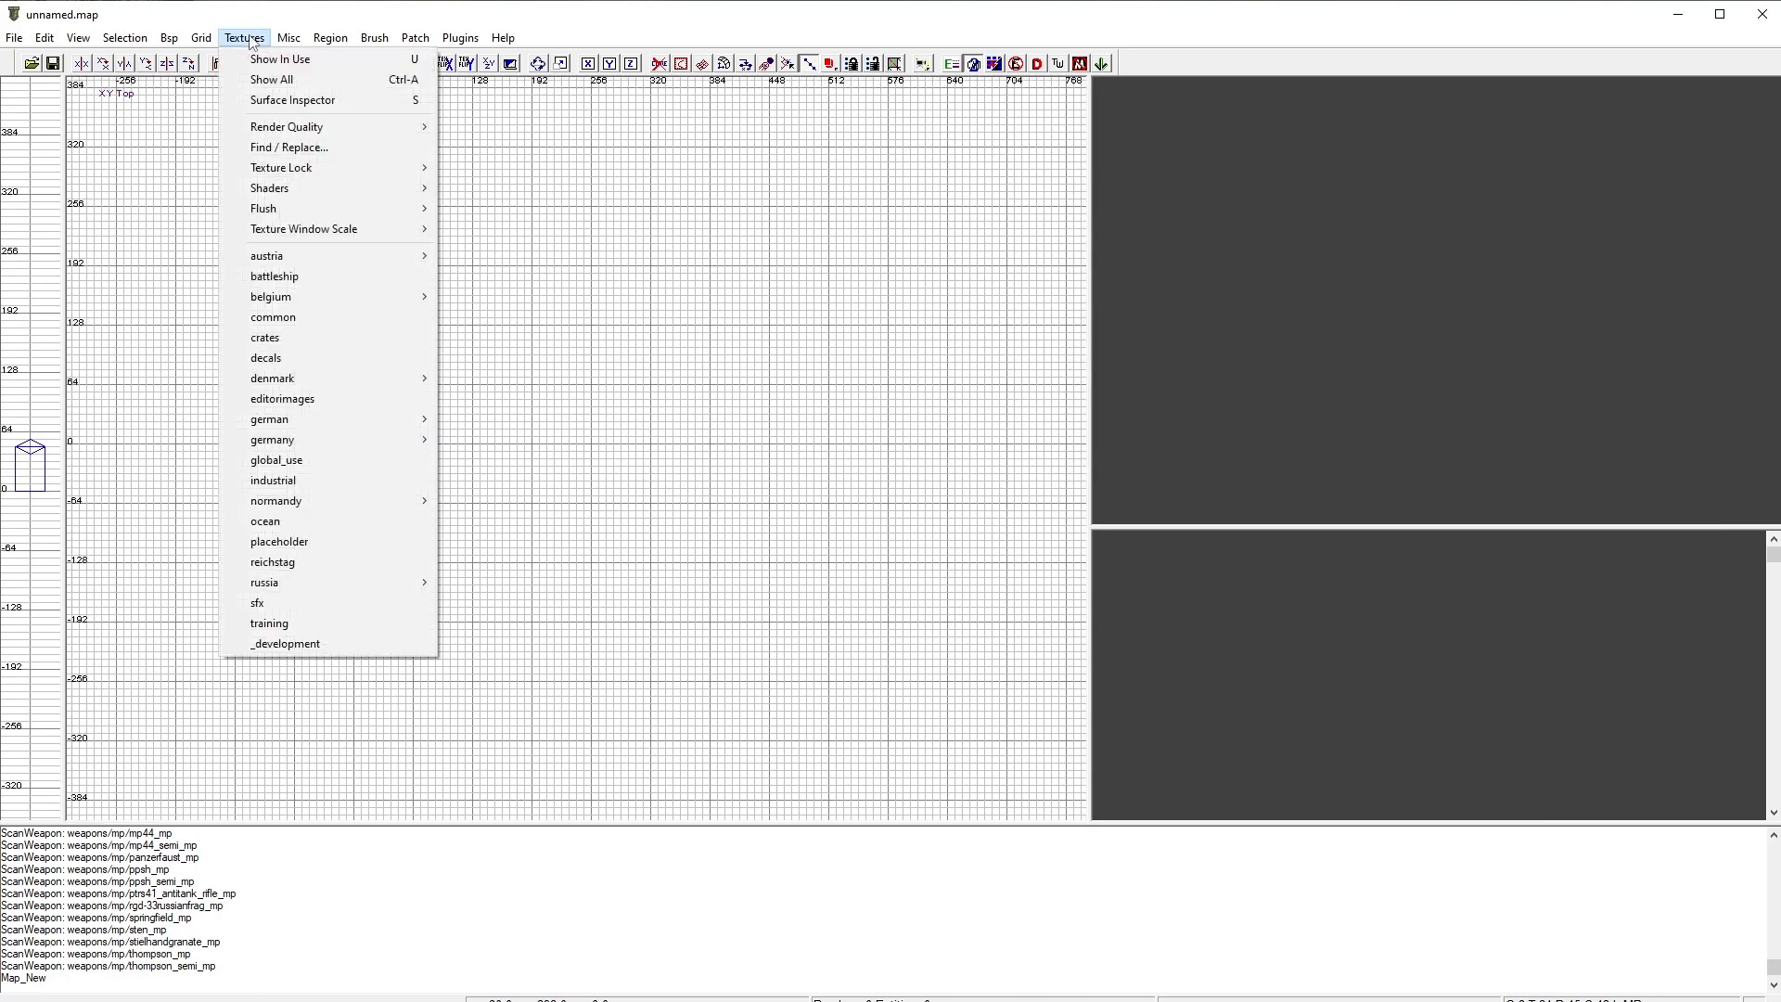
{"action": "left_click", "coordinate": [315, 316]}
{"action": "scroll", "coordinate": [1364, 537], "scroll_direction": "down", "scroll_amount": 5}
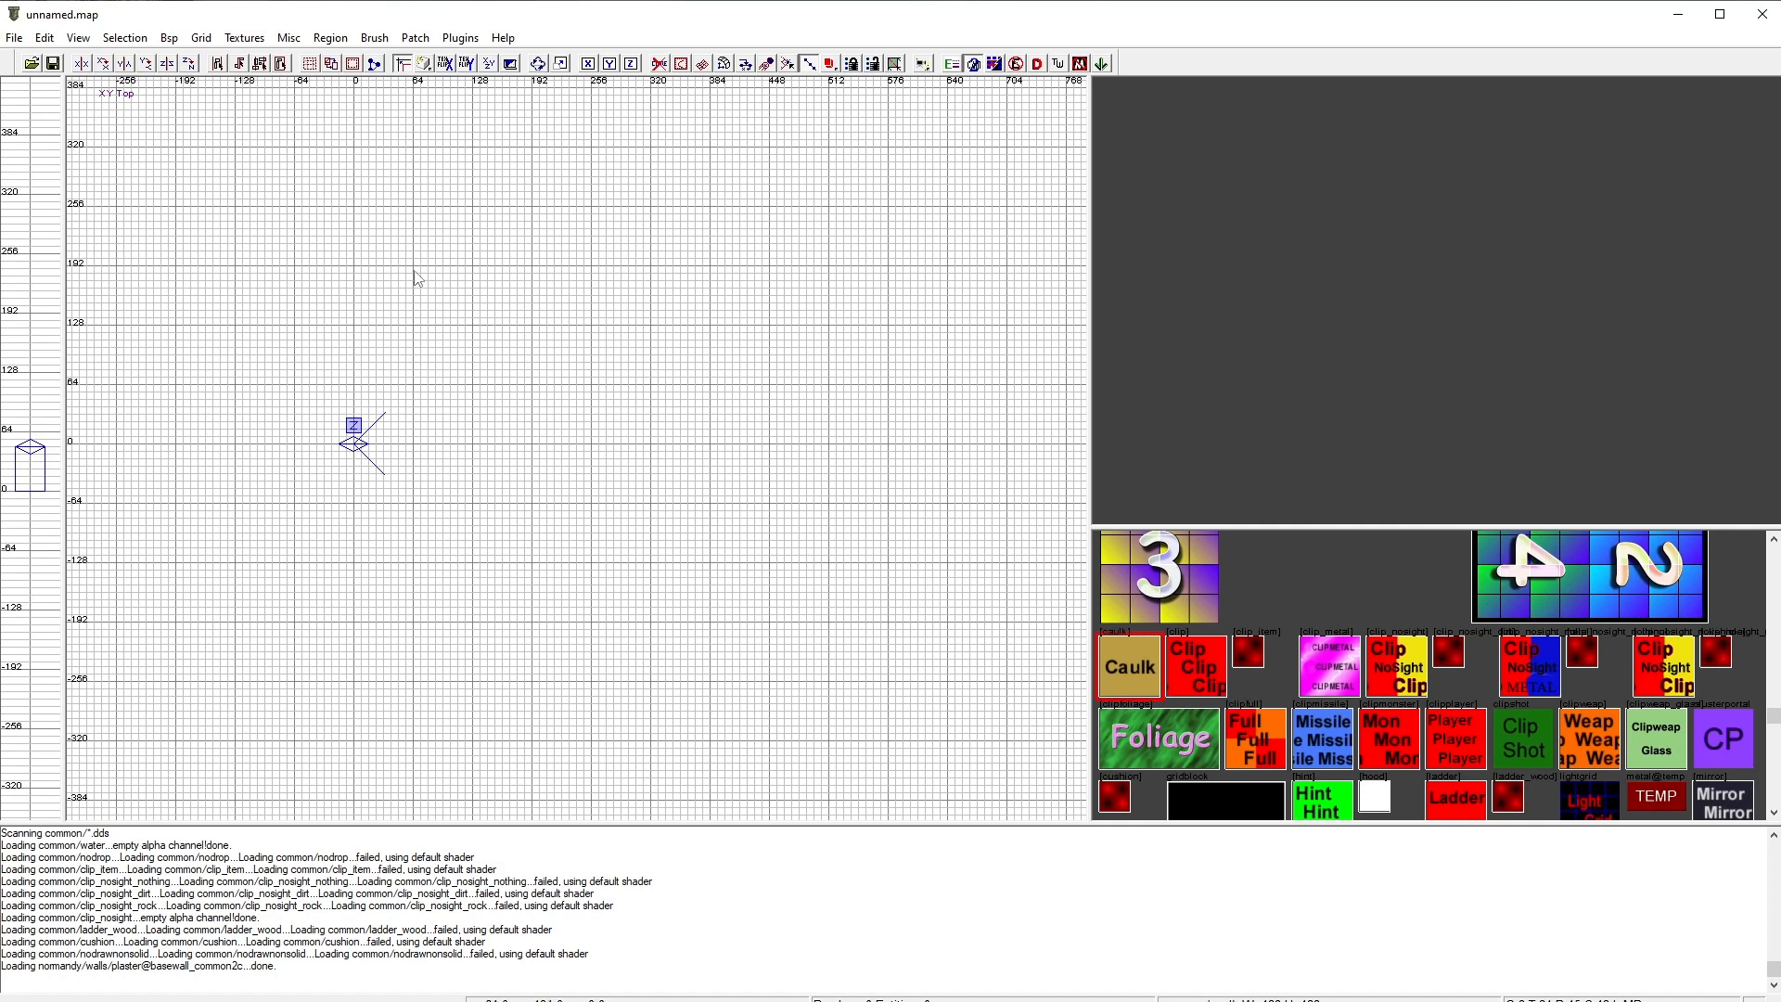
Step: Draw a caulk floor brush and resize it to about 512 by 400 units
{"action": "mouse_move", "coordinate": [415, 275]}
{"action": "left_mouse_down"}
{"action": "mouse_move", "coordinate": [778, 621]}
{"action": "mouse_move", "coordinate": [826, 631]}
{"action": "left_mouse_up"}
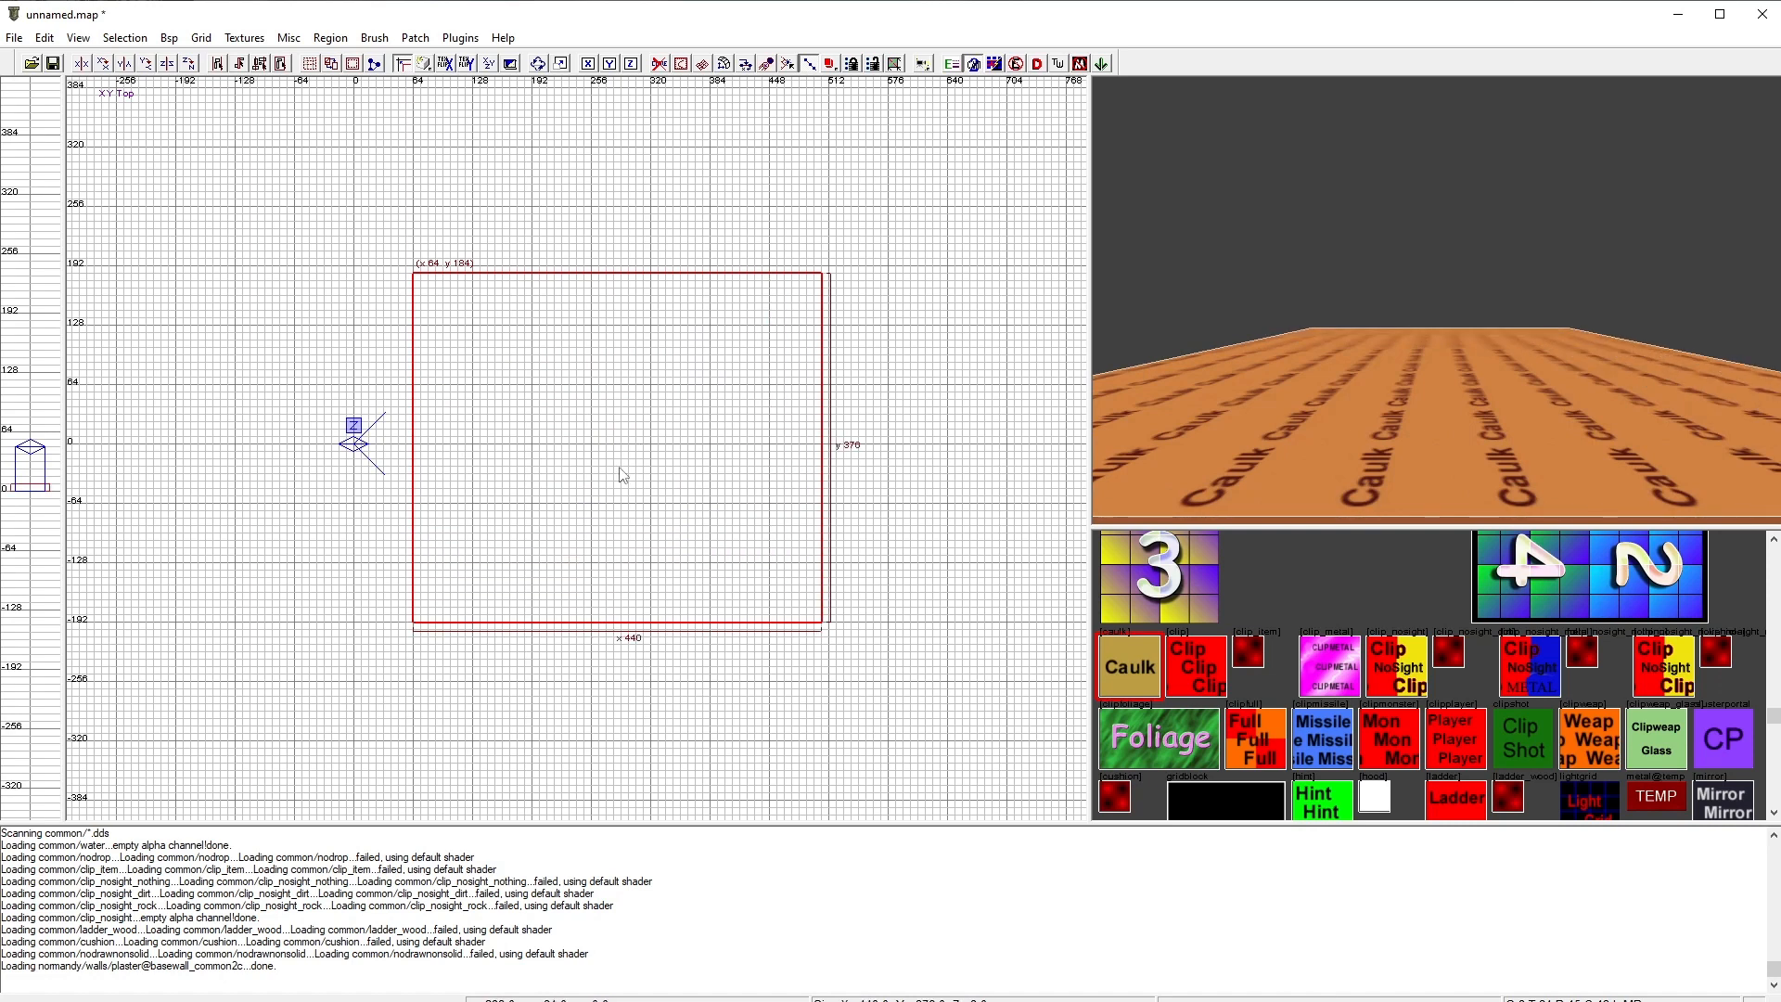
{"action": "left_click_drag", "start_coordinate": [621, 475], "coordinate": [624, 471]}
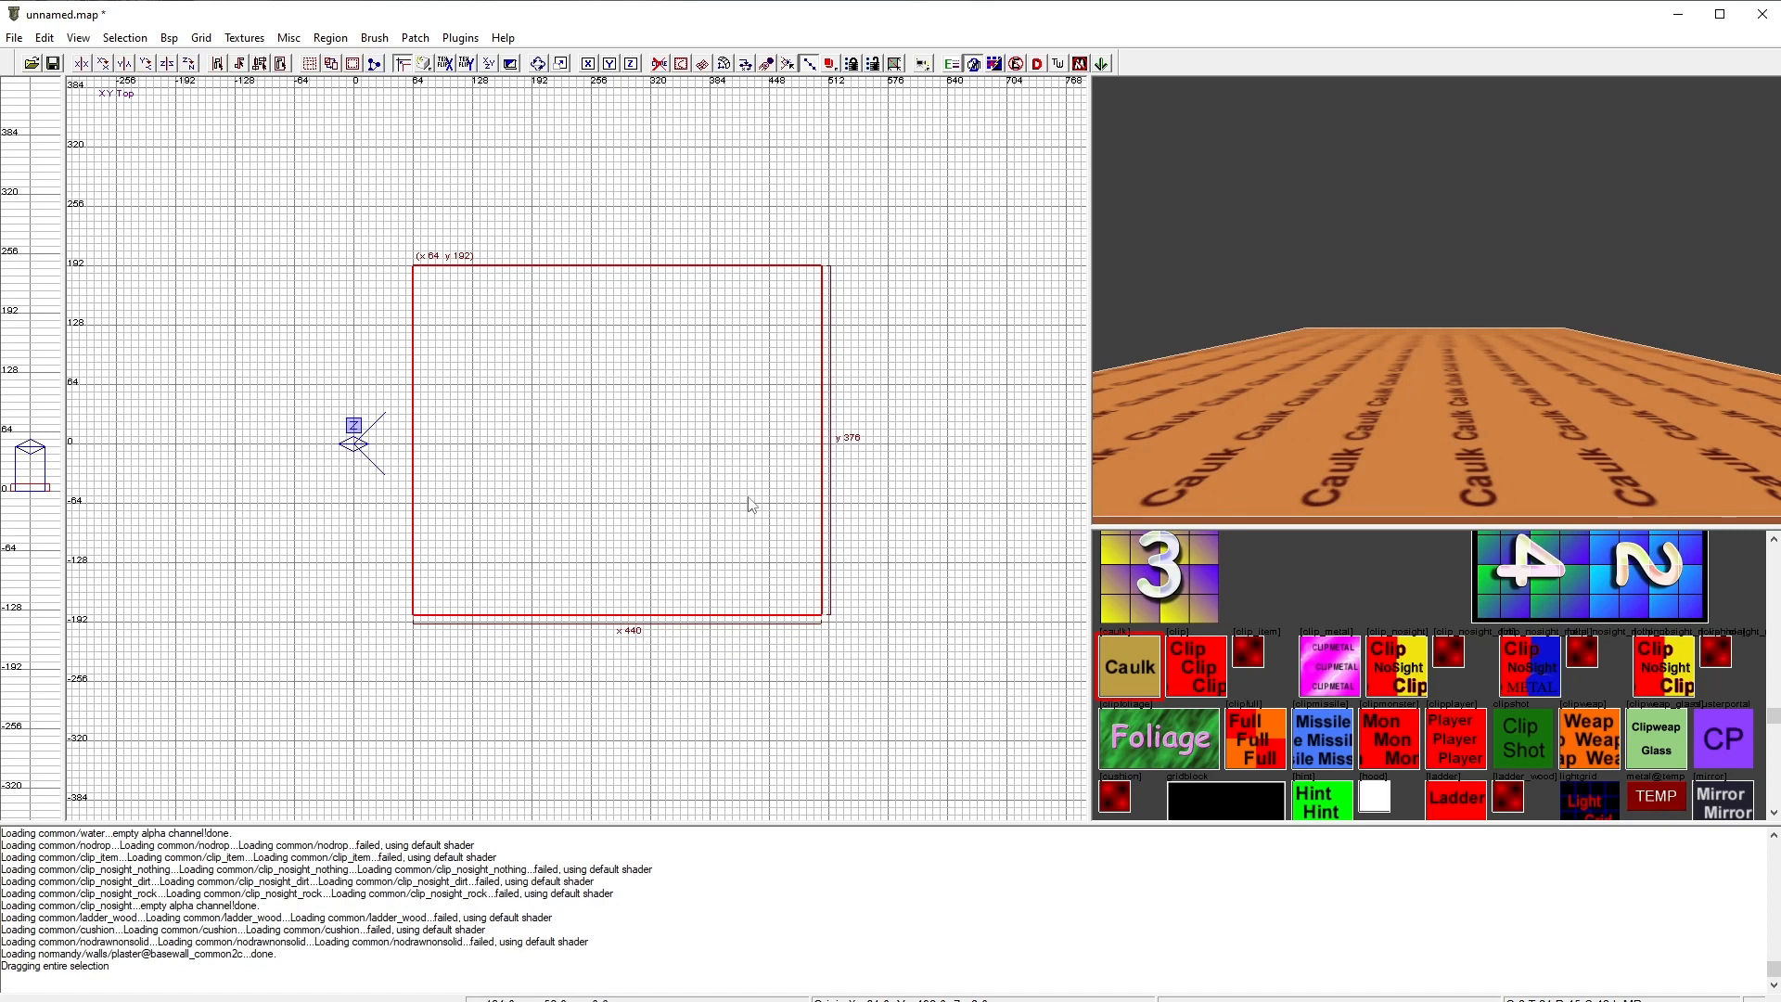
{"action": "left_click_drag", "start_coordinate": [879, 422], "coordinate": [930, 432]}
{"action": "mouse_move", "coordinate": [701, 640]}
{"action": "left_mouse_down"}
{"action": "mouse_move", "coordinate": [707, 720]}
{"action": "mouse_move", "coordinate": [739, 620]}
{"action": "mouse_move", "coordinate": [784, 660]}
{"action": "left_mouse_up"}
{"action": "mouse_move", "coordinate": [956, 547]}
{"action": "left_mouse_down"}
{"action": "mouse_move", "coordinate": [938, 533]}
{"action": "mouse_move", "coordinate": [961, 533]}
{"action": "left_mouse_up"}
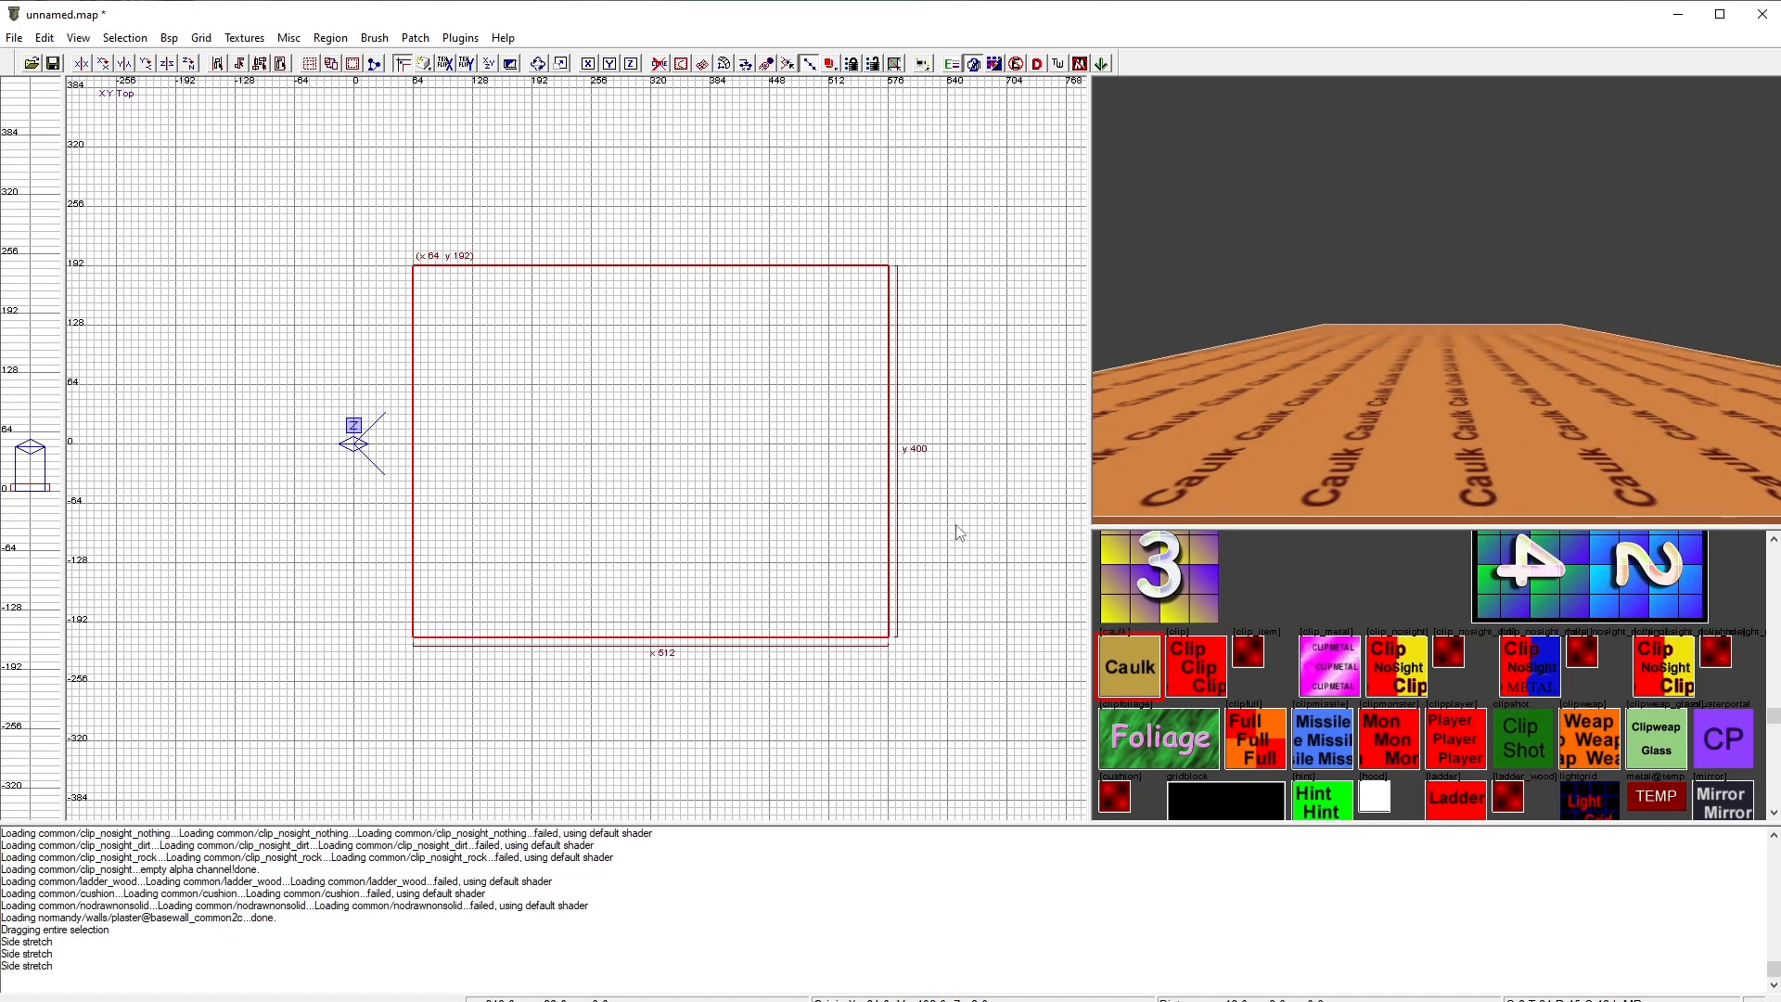
Step: Extend the floor brush to 512 by 512 units and move it to span y -256 to 256
{"action": "mouse_move", "coordinate": [763, 226]}
{"action": "left_mouse_down"}
{"action": "mouse_move", "coordinate": [752, 128]}
{"action": "mouse_move", "coordinate": [765, 189]}
{"action": "left_mouse_up"}
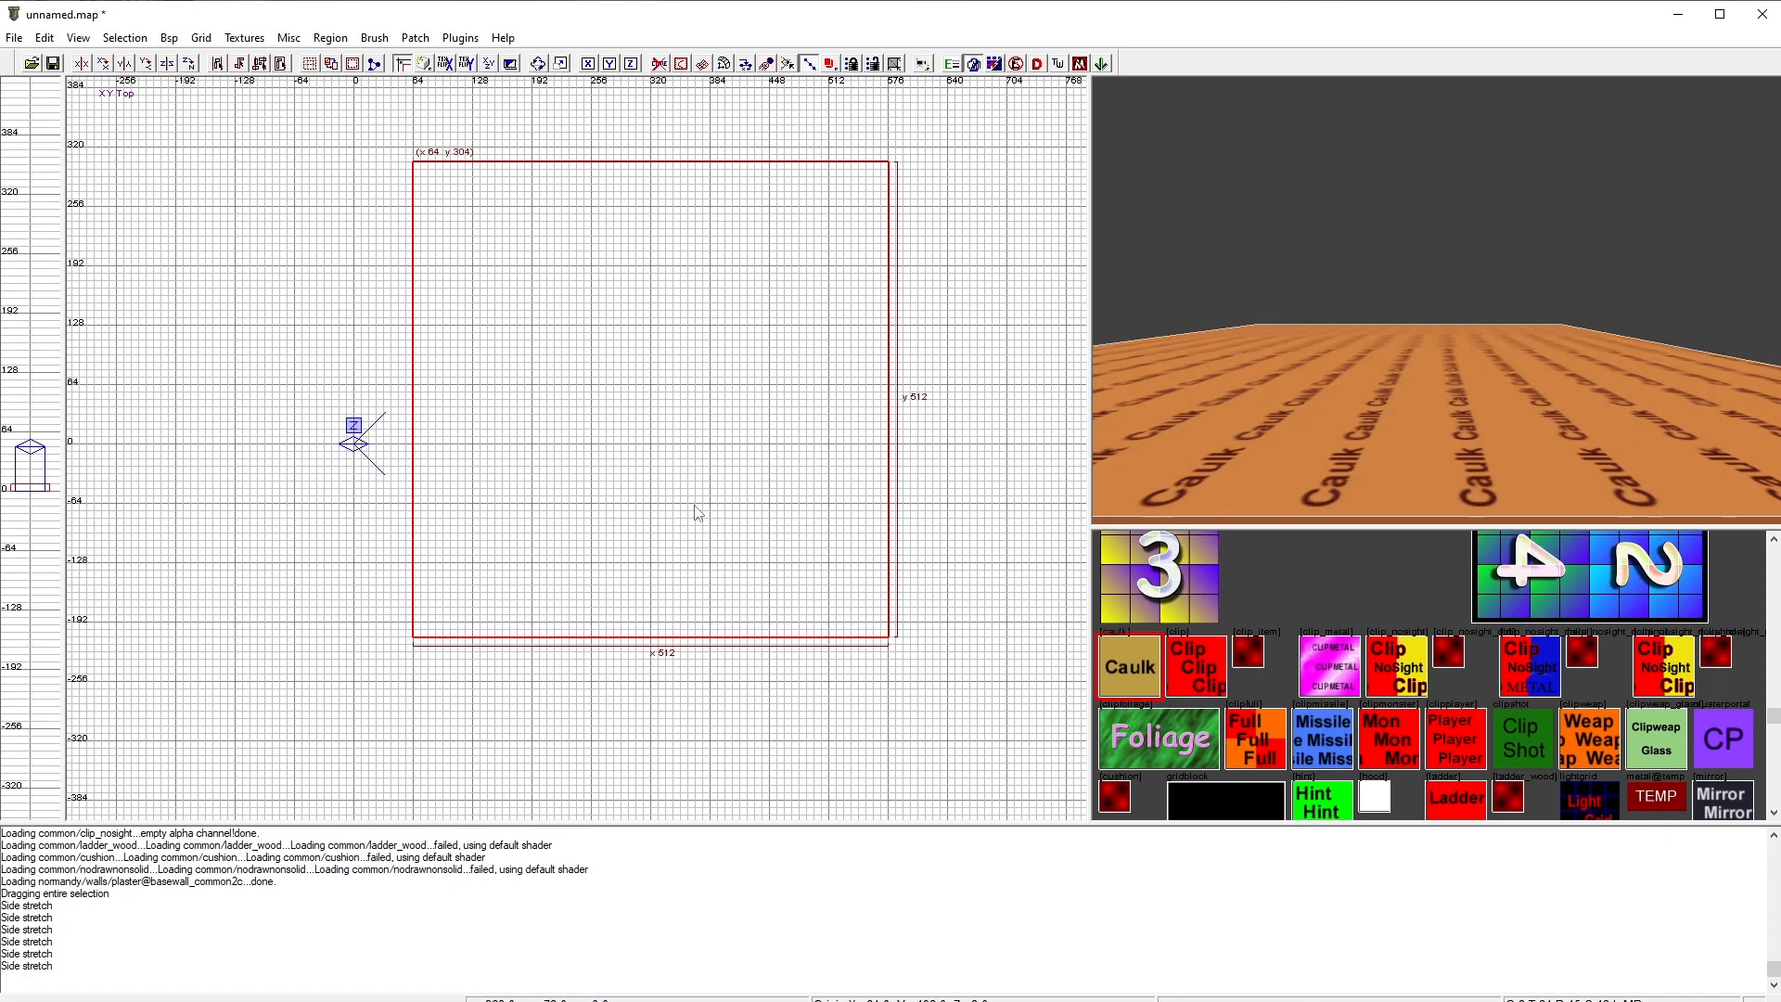
{"action": "left_click_drag", "start_coordinate": [657, 451], "coordinate": [660, 493]}
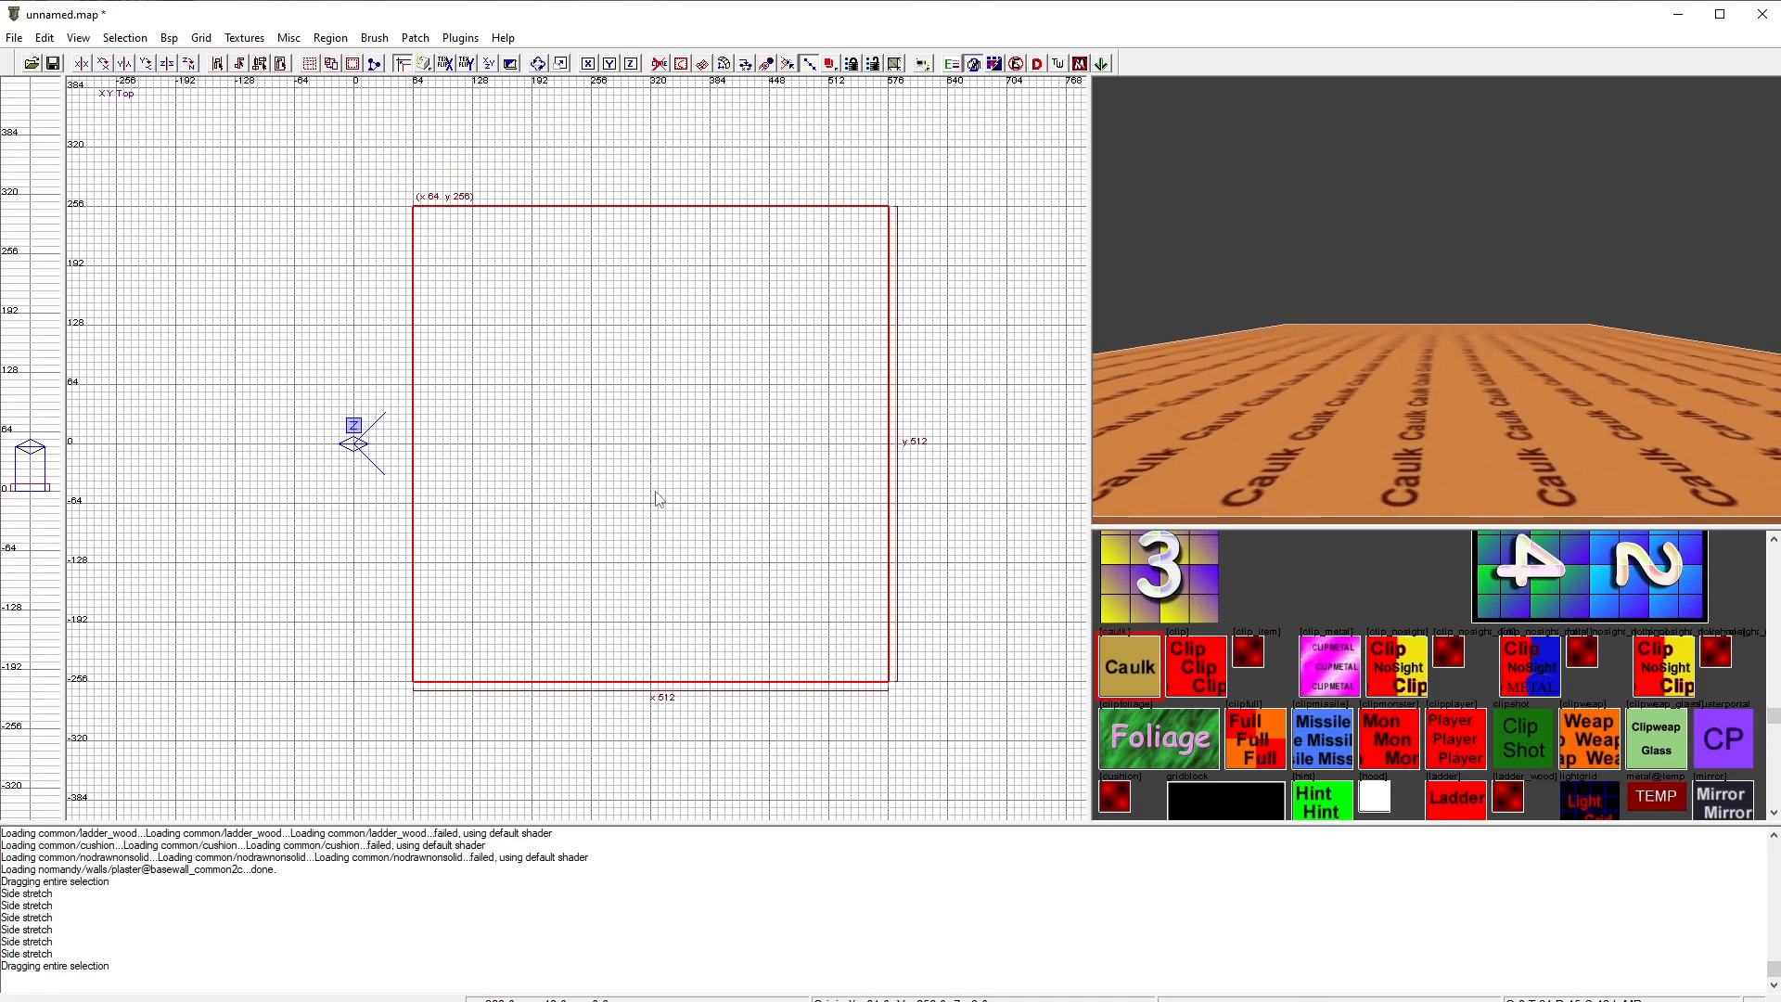
Step: Deselect the floor brush
{"action": "scroll", "coordinate": [698, 548], "scroll_direction": "down", "scroll_amount": 2}
{"action": "scroll", "coordinate": [699, 548], "scroll_direction": "down", "scroll_amount": 1}
{"action": "key", "text": "Escape"}
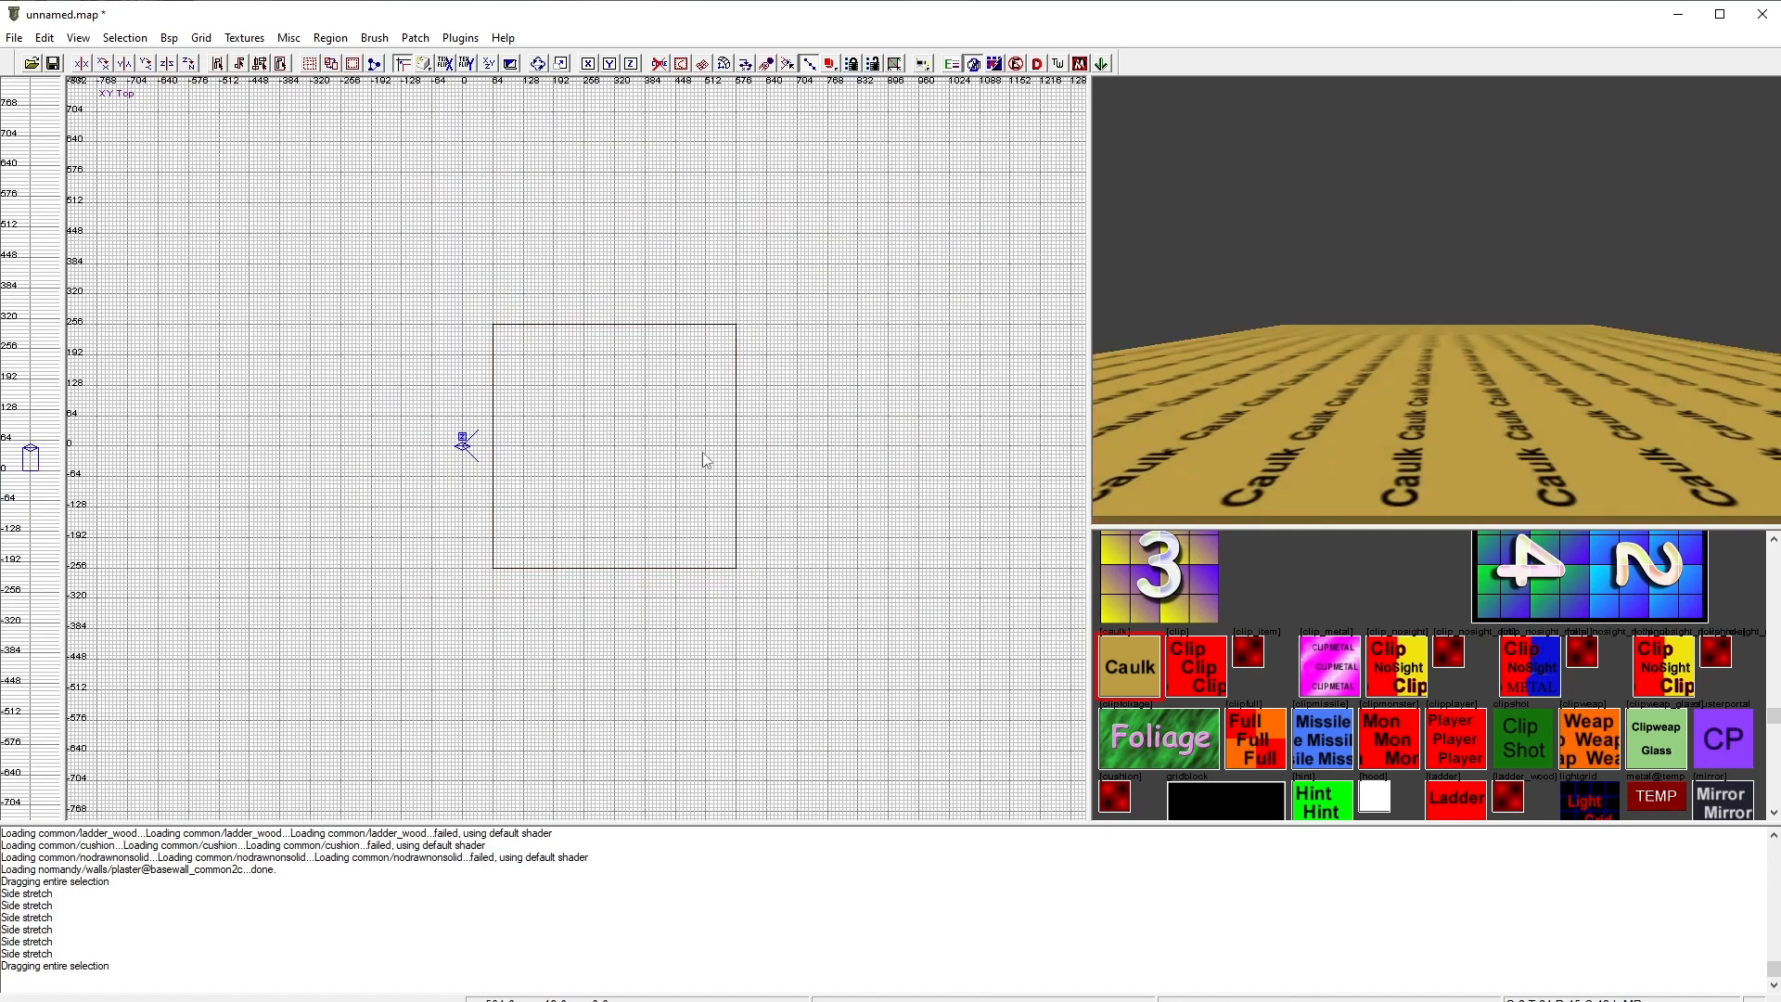
{"action": "mouse_move", "coordinate": [1455, 399]}
{"action": "right_mouse_down"}
{"action": "mouse_move", "coordinate": [1438, 436]}
{"action": "mouse_move", "coordinate": [1428, 380]}
{"action": "mouse_move", "coordinate": [1427, 450]}
{"action": "mouse_move", "coordinate": [1427, 413]}
{"action": "mouse_move", "coordinate": [1409, 459]}
{"action": "mouse_move", "coordinate": [1420, 431]}
{"action": "mouse_move", "coordinate": [1382, 375]}
{"action": "mouse_move", "coordinate": [1406, 380]}
{"action": "mouse_move", "coordinate": [1401, 422]}
{"action": "mouse_move", "coordinate": [1403, 376]}
{"action": "mouse_move", "coordinate": [1399, 399]}
{"action": "mouse_move", "coordinate": [1429, 394]}
{"action": "mouse_move", "coordinate": [1382, 409]}
{"action": "mouse_move", "coordinate": [1415, 394]}
{"action": "mouse_move", "coordinate": [1396, 385]}
{"action": "mouse_move", "coordinate": [1429, 431]}
{"action": "mouse_move", "coordinate": [1405, 395]}
{"action": "mouse_move", "coordinate": [1402, 431]}
{"action": "mouse_move", "coordinate": [1419, 408]}
{"action": "mouse_move", "coordinate": [1411, 422]}
{"action": "mouse_move", "coordinate": [1438, 424]}
{"action": "right_mouse_up"}
{"action": "right_click_drag", "start_coordinate": [1171, 401], "coordinate": [1146, 398]}
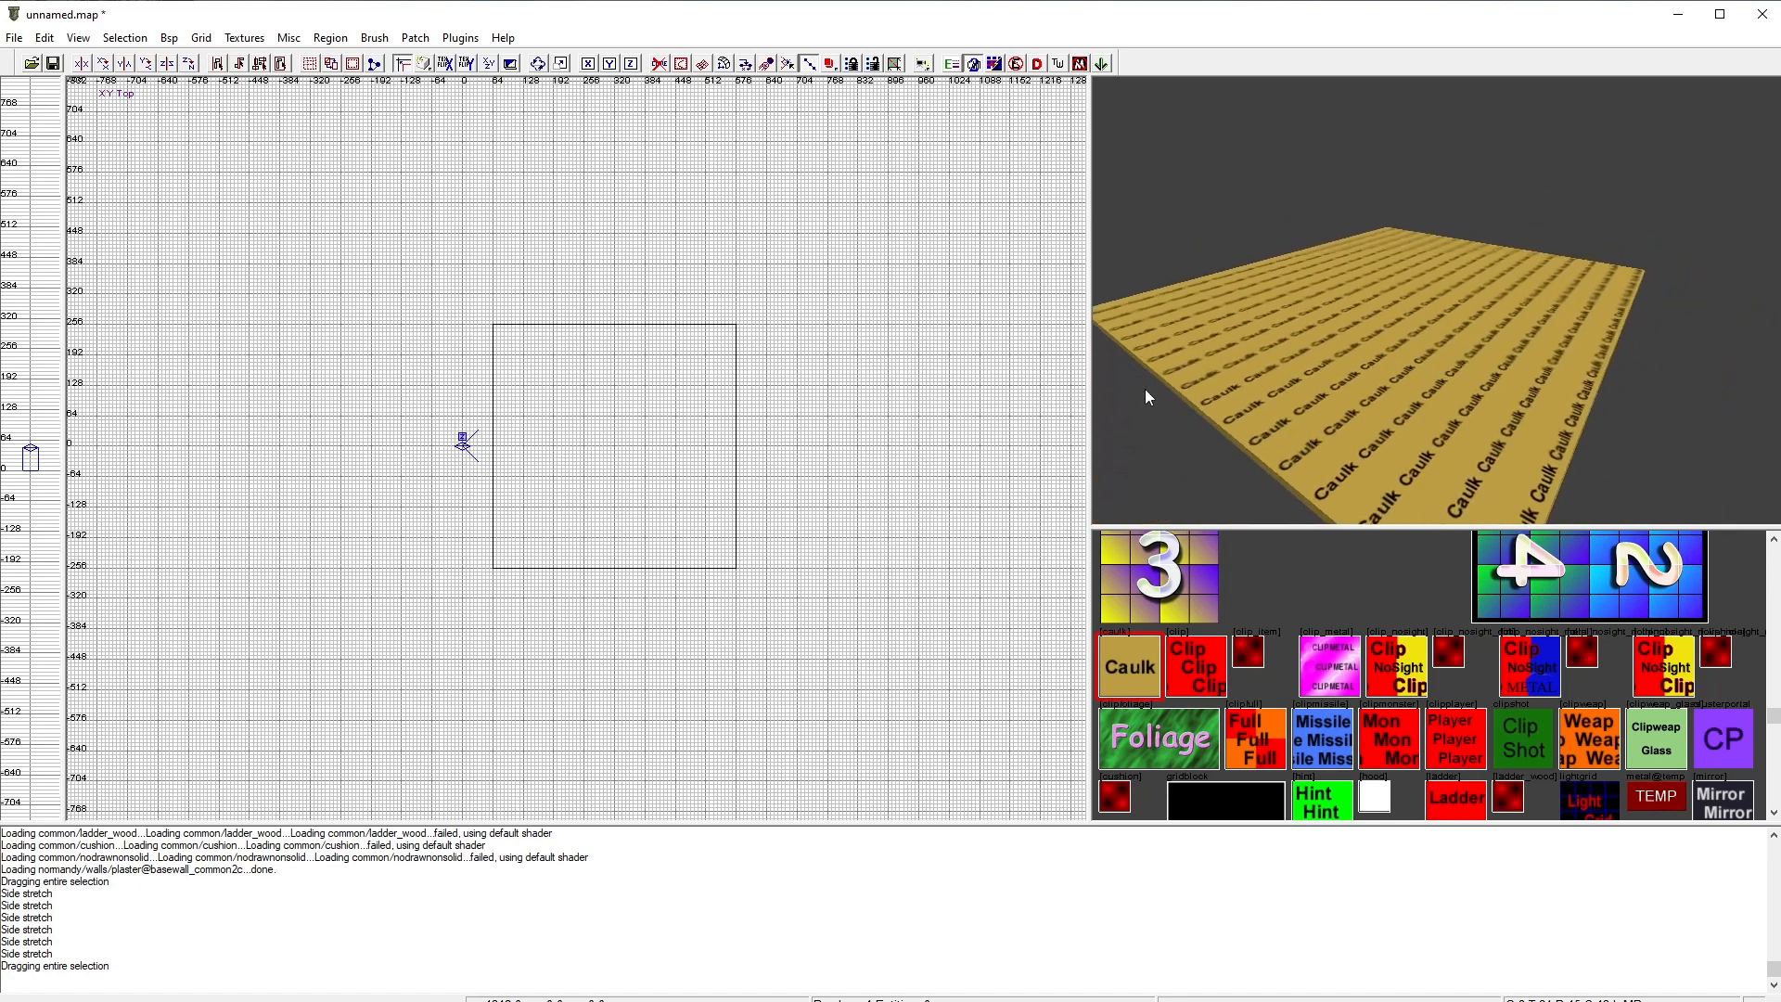
Step: Draw an 8-unit-thick caulk wall brush along the floor's left edge at x 64, spanning 512 units
{"action": "right_click_drag", "start_coordinate": [625, 311], "coordinate": [636, 346]}
{"action": "scroll", "coordinate": [599, 454], "scroll_direction": "up", "scroll_amount": 3}
{"action": "right_click_drag", "start_coordinate": [697, 462], "coordinate": [584, 436]}
{"action": "left_click_drag", "start_coordinate": [330, 256], "coordinate": [333, 736]}
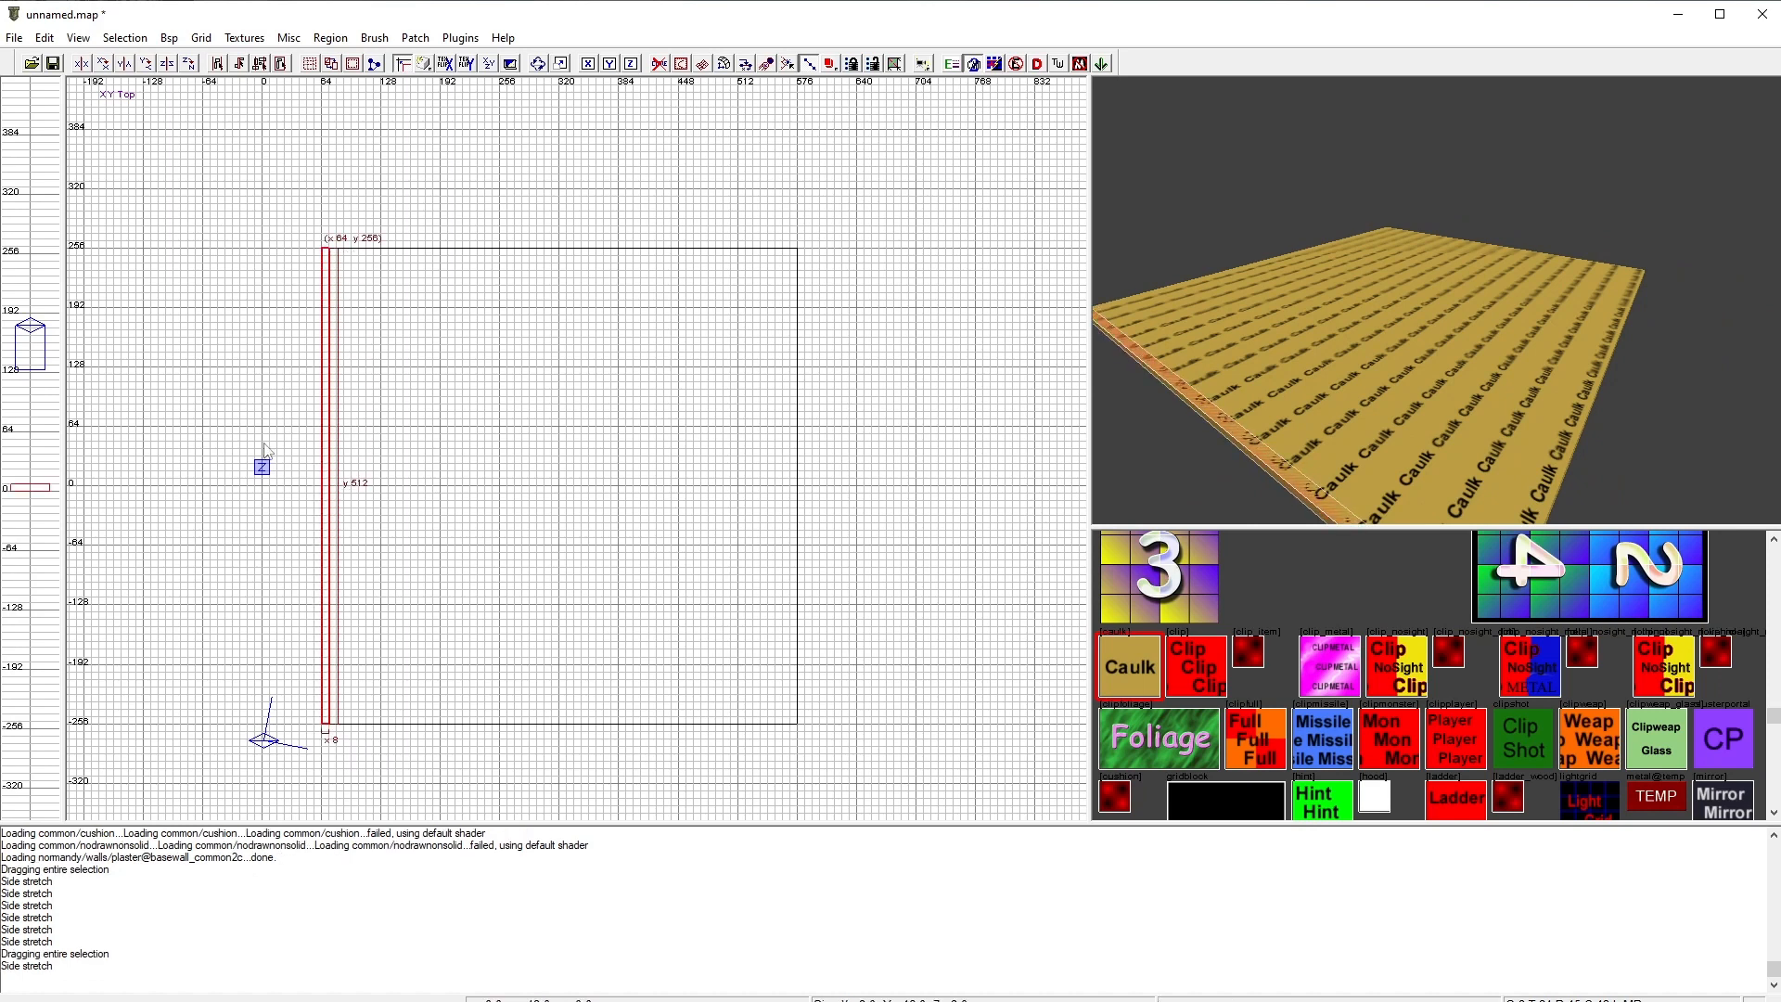
{"action": "right_click_drag", "start_coordinate": [415, 417], "coordinate": [390, 494]}
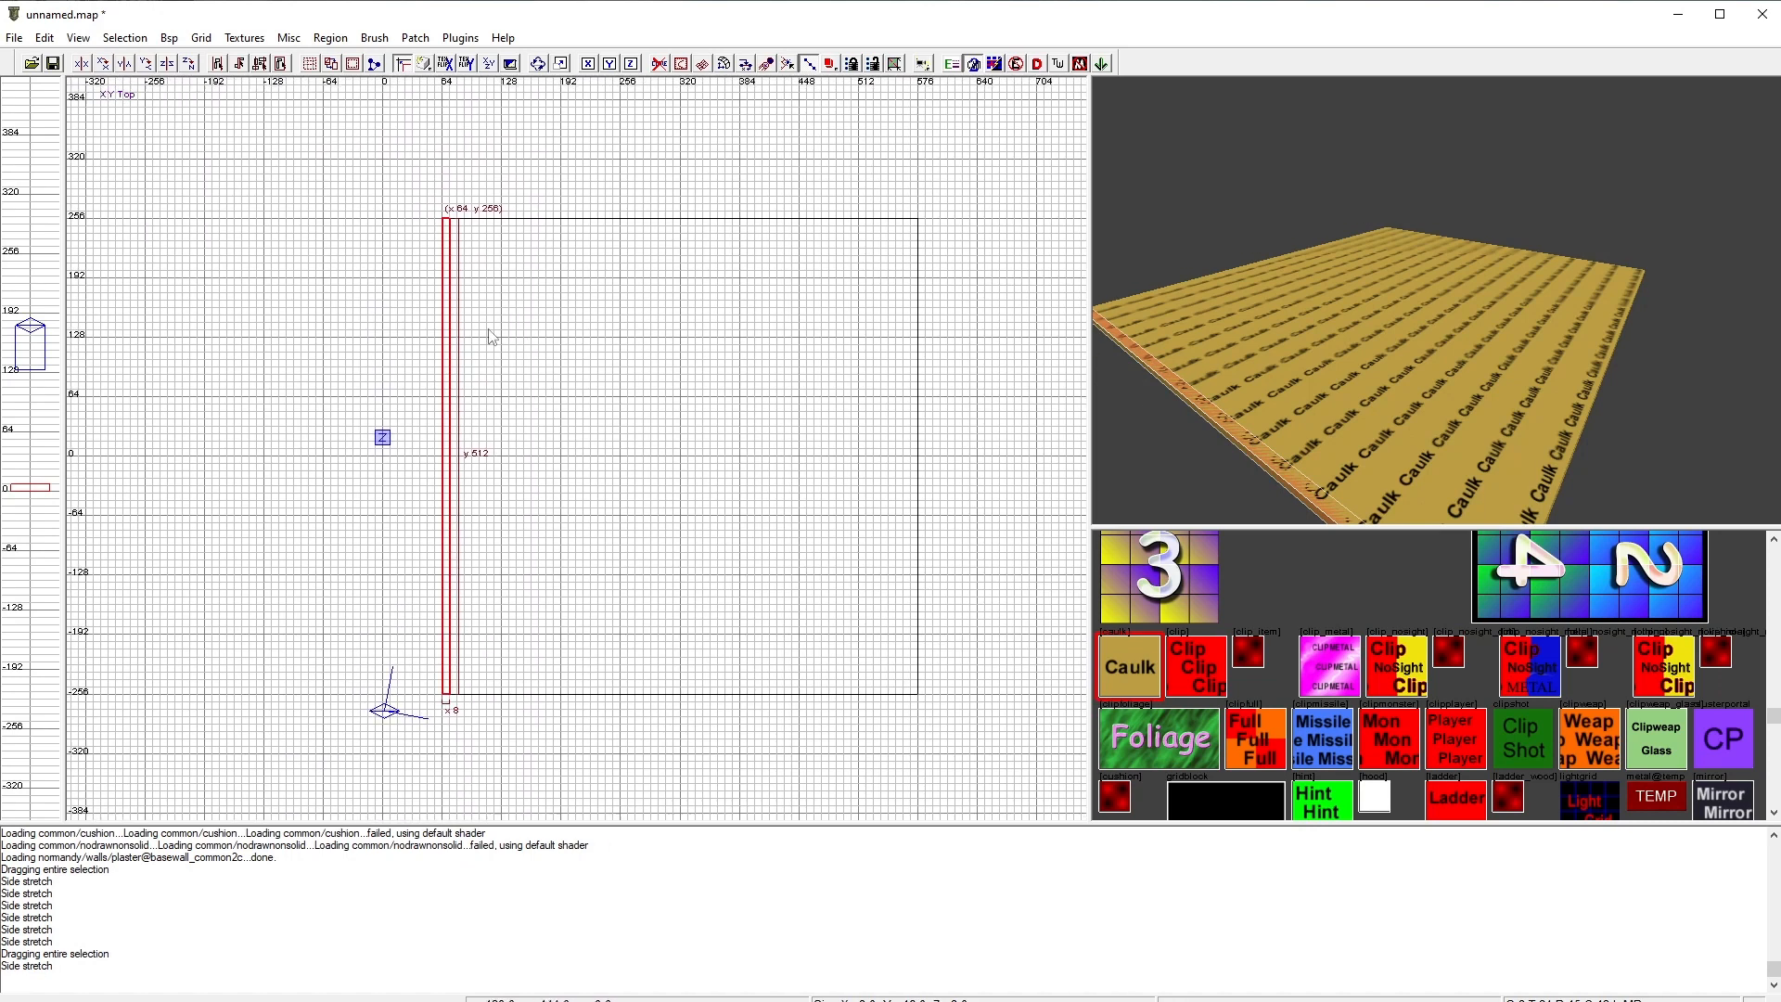
{"action": "mouse_move", "coordinate": [468, 375]}
{"action": "left_mouse_down"}
{"action": "mouse_move", "coordinate": [762, 399]}
{"action": "mouse_move", "coordinate": [508, 411]}
{"action": "mouse_move", "coordinate": [465, 396]}
{"action": "left_mouse_up"}
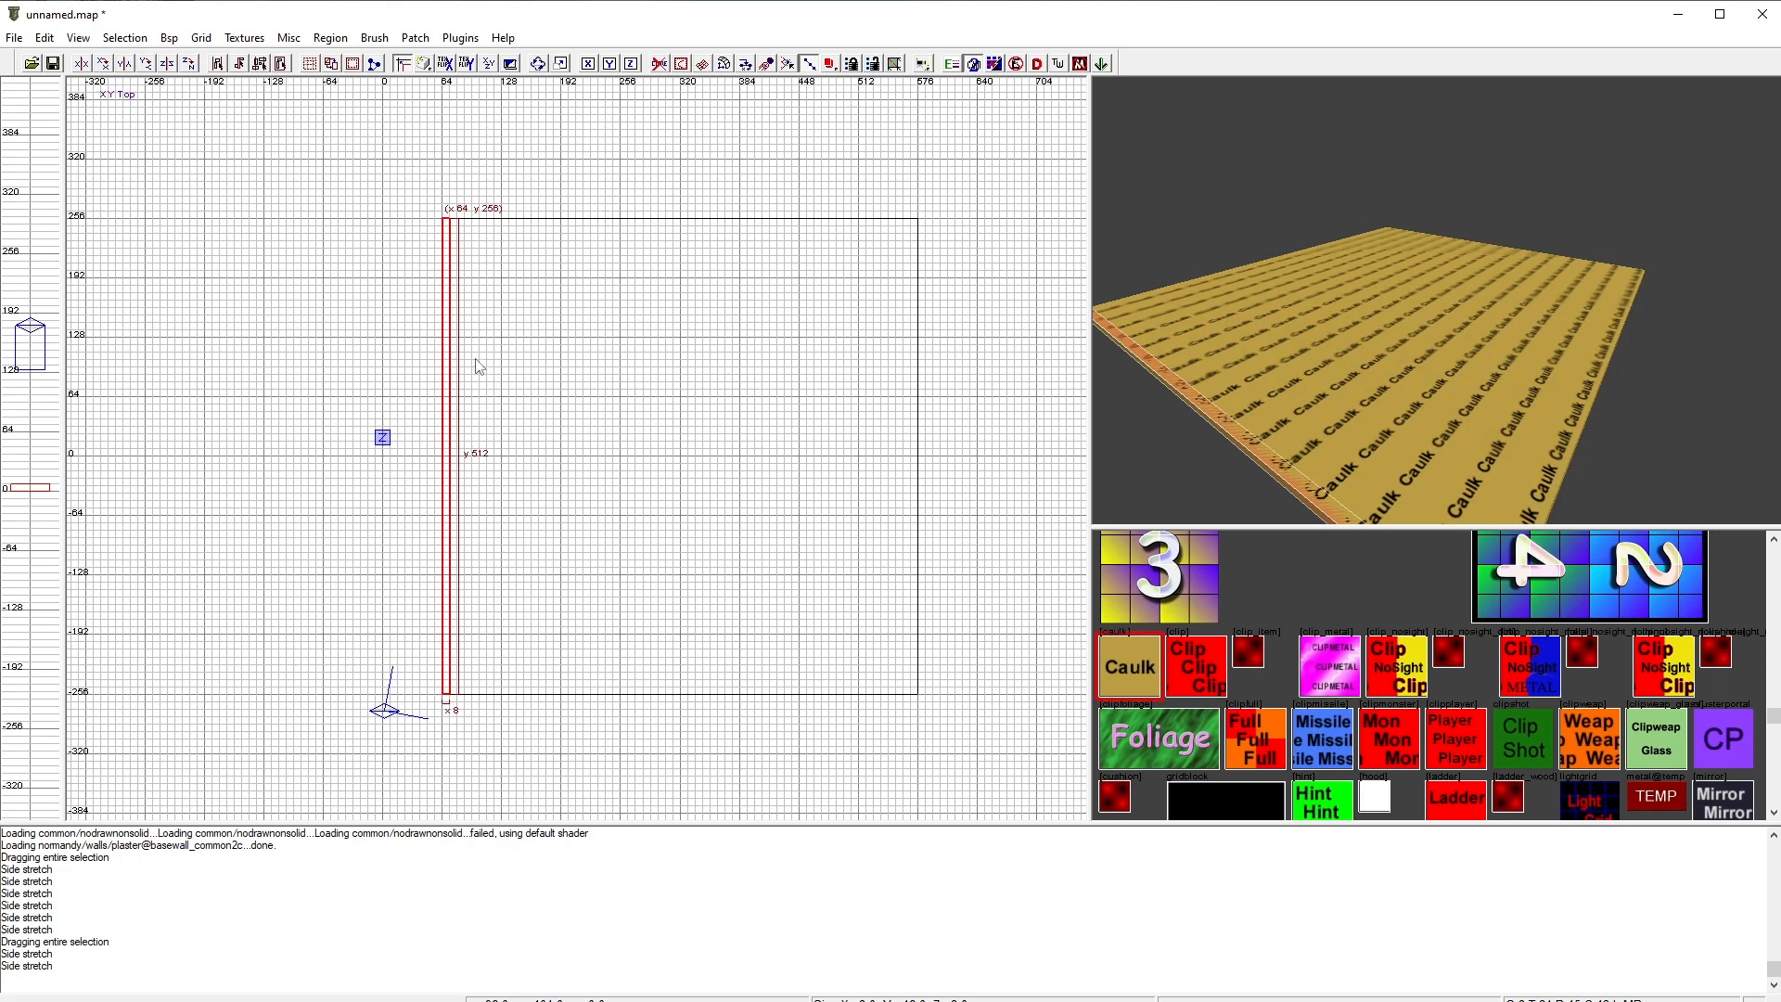
Step: In the front view, raise the left wall's top to z 192, about 184 units tall, and deselect it
{"action": "key", "text": "ctrl+Tab"}
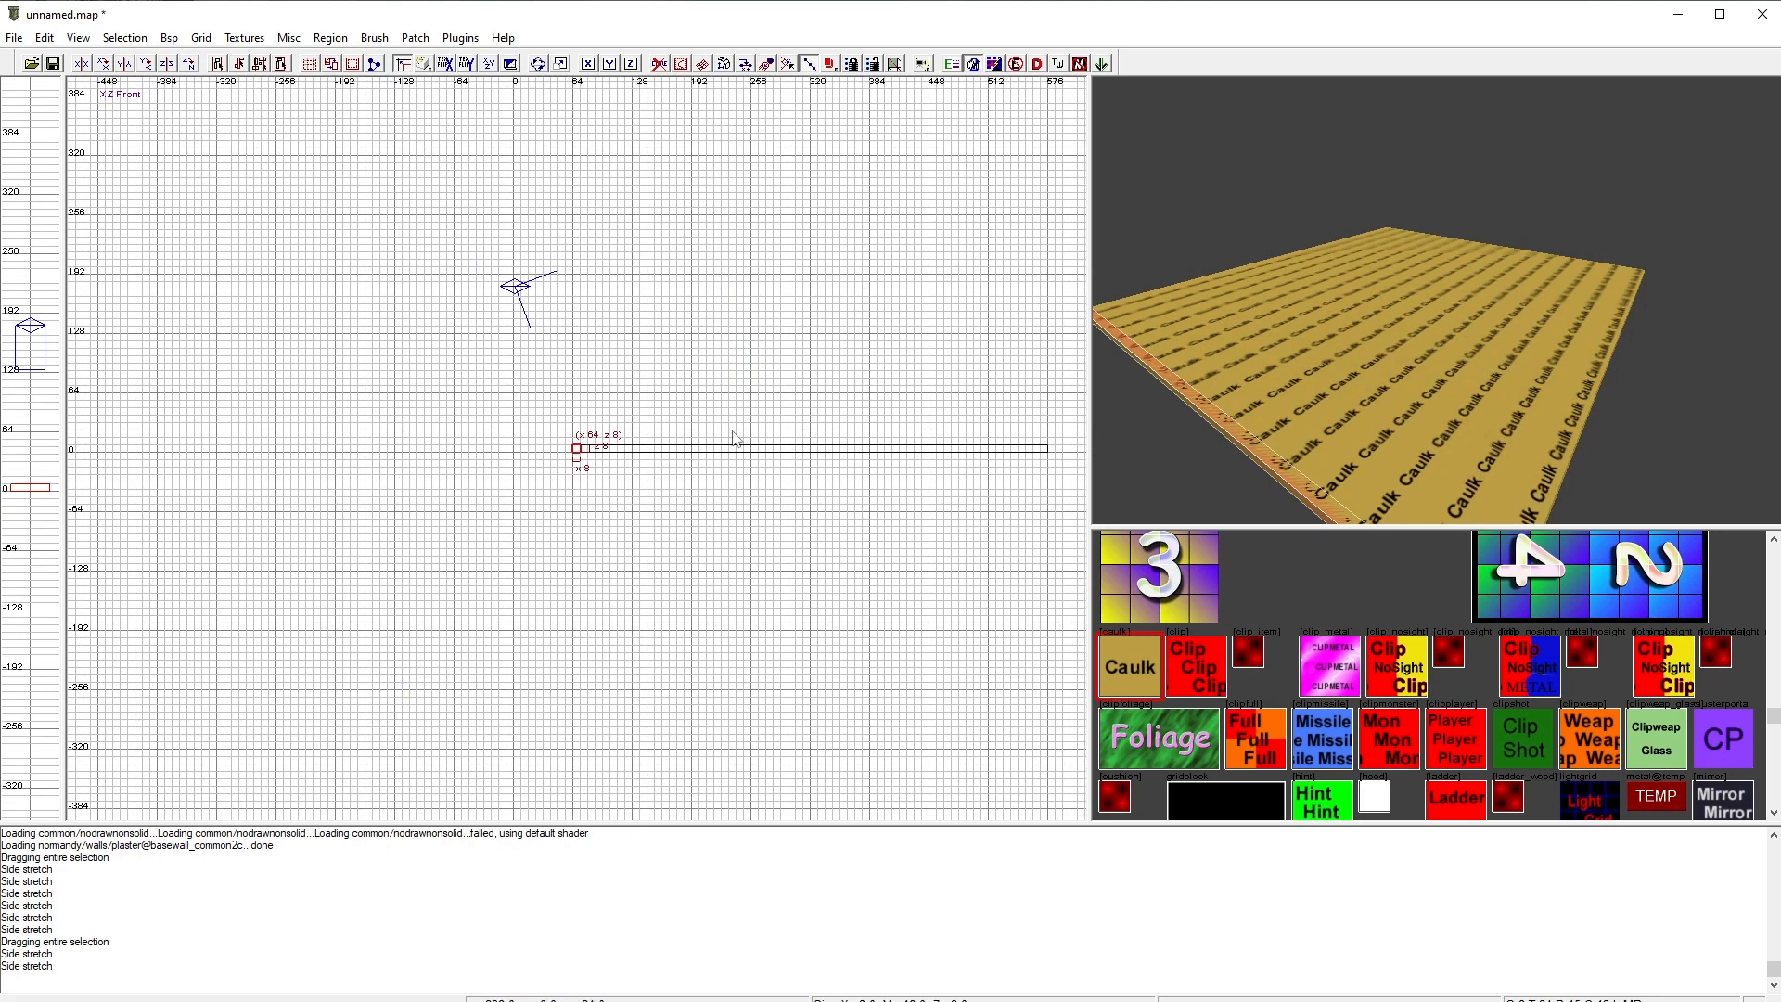
{"action": "right_click_drag", "start_coordinate": [733, 436], "coordinate": [748, 419]}
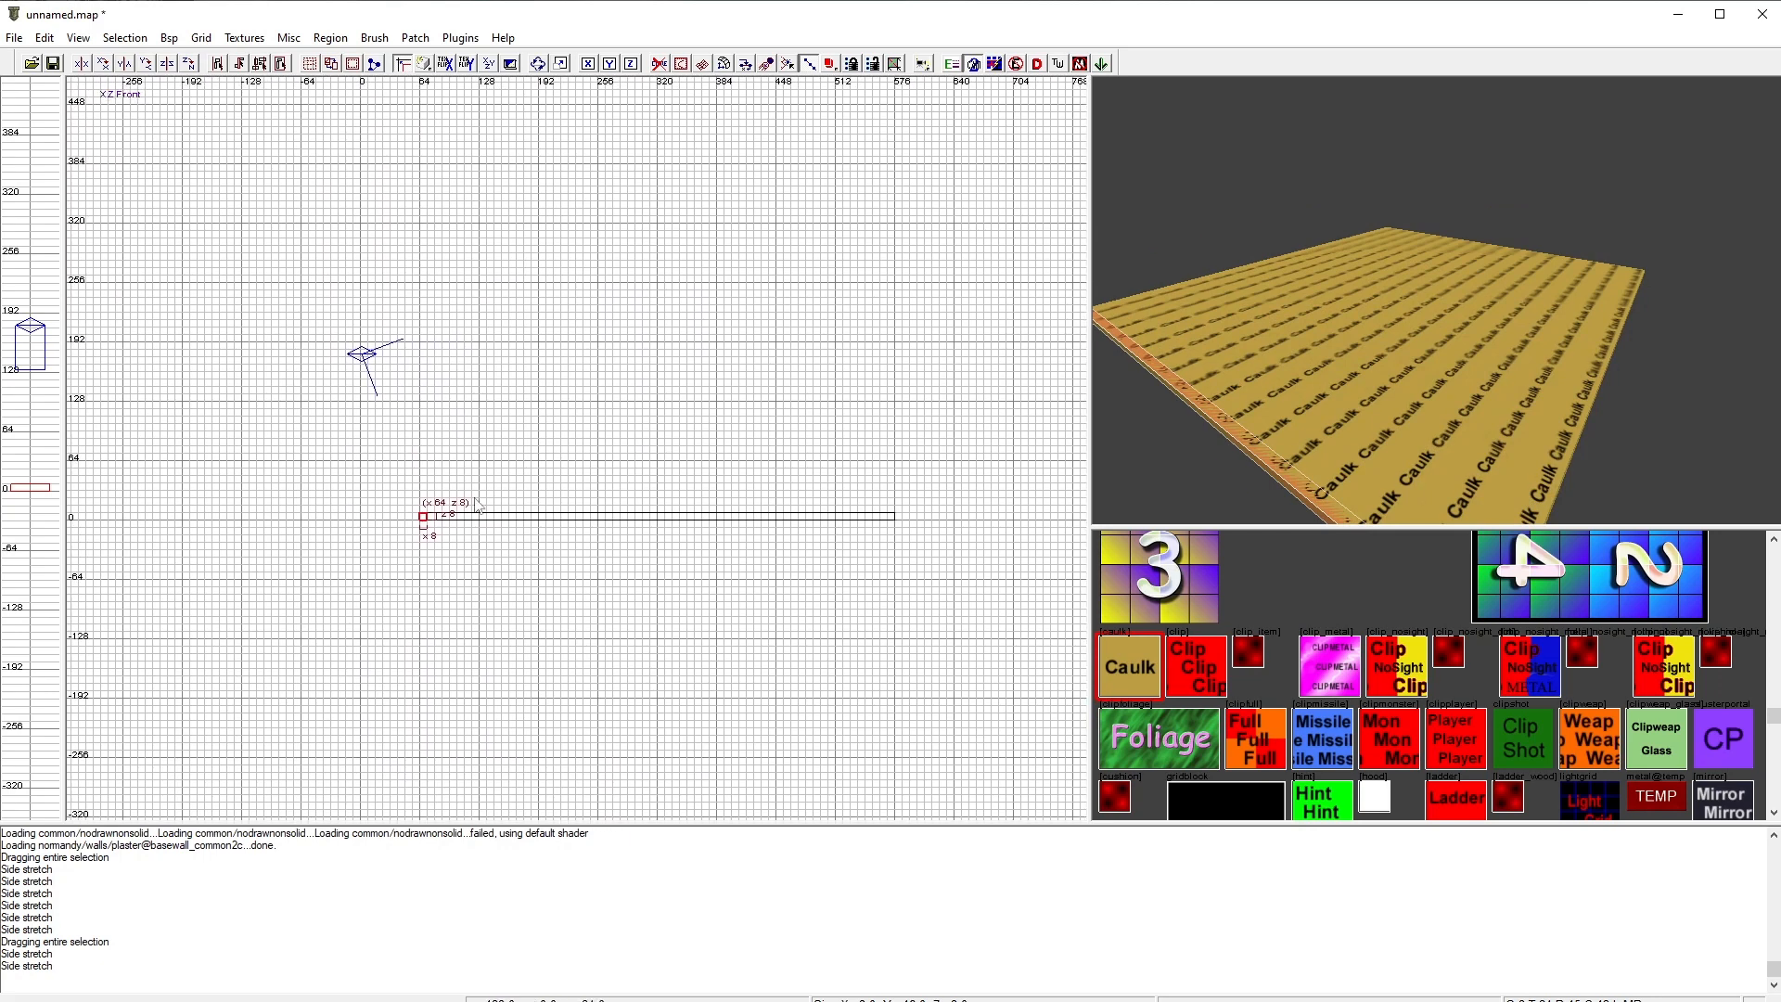
{"action": "left_click", "coordinate": [426, 528]}
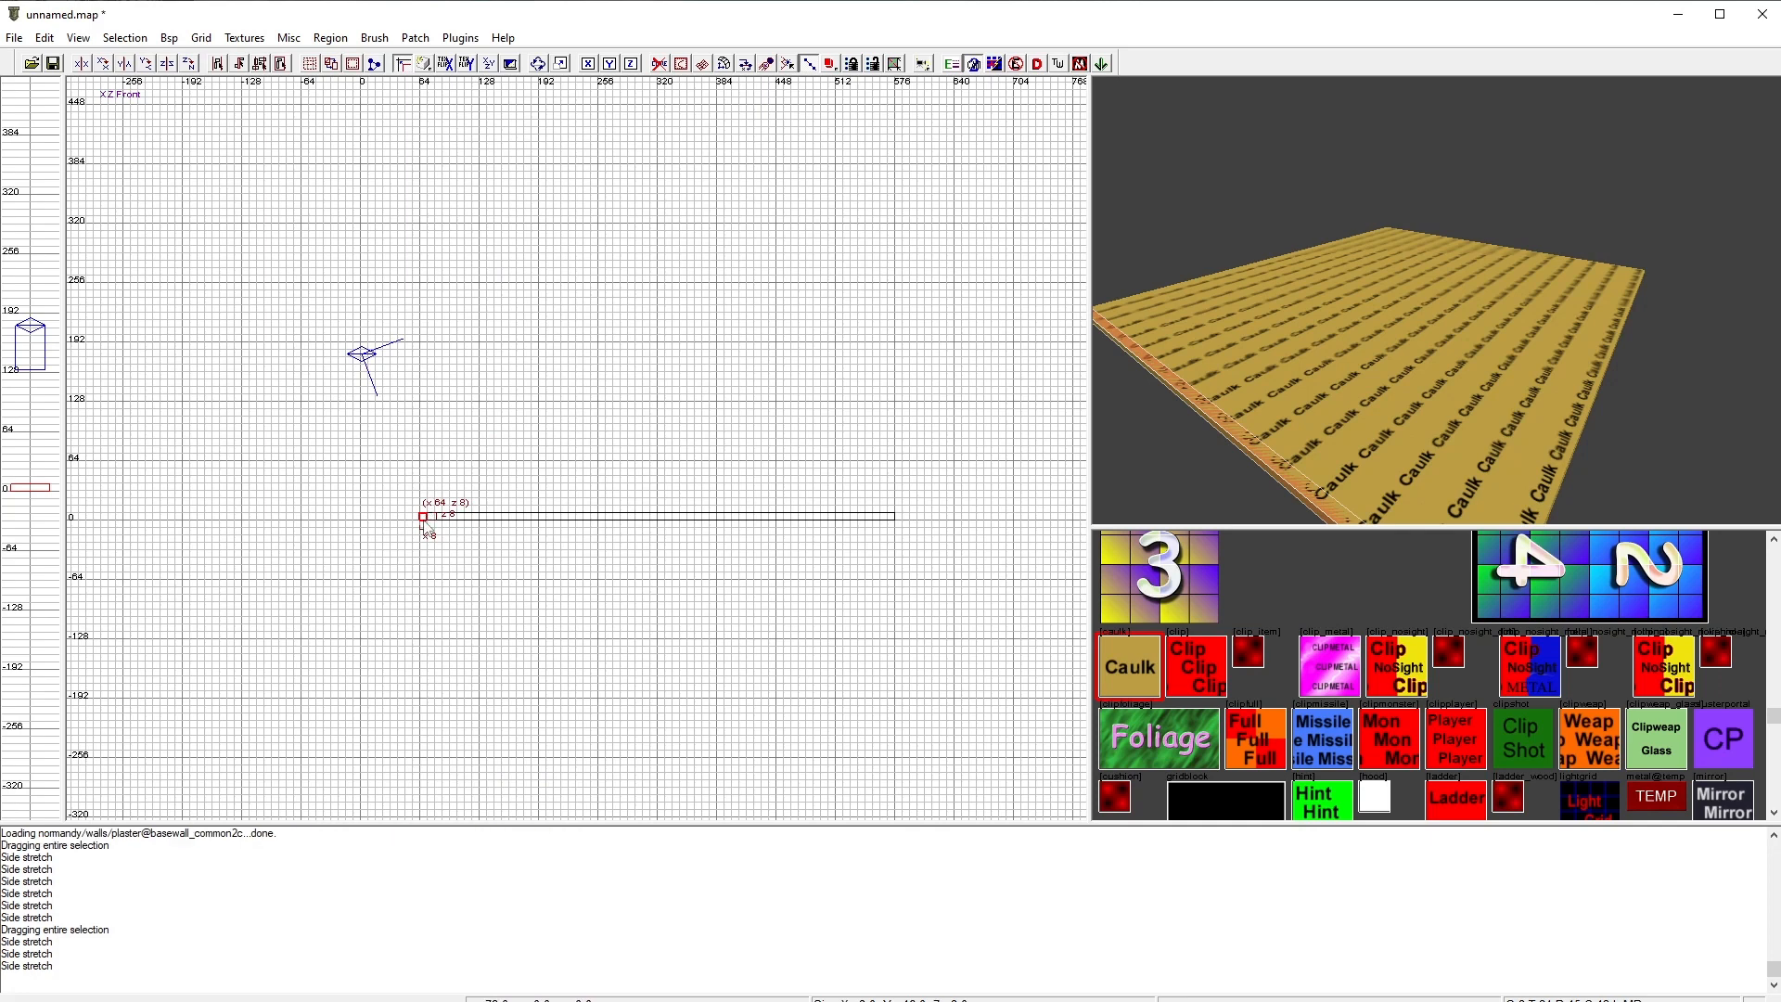
{"action": "left_click_drag", "start_coordinate": [426, 528], "coordinate": [452, 357]}
{"action": "left_click", "coordinate": [426, 520]}
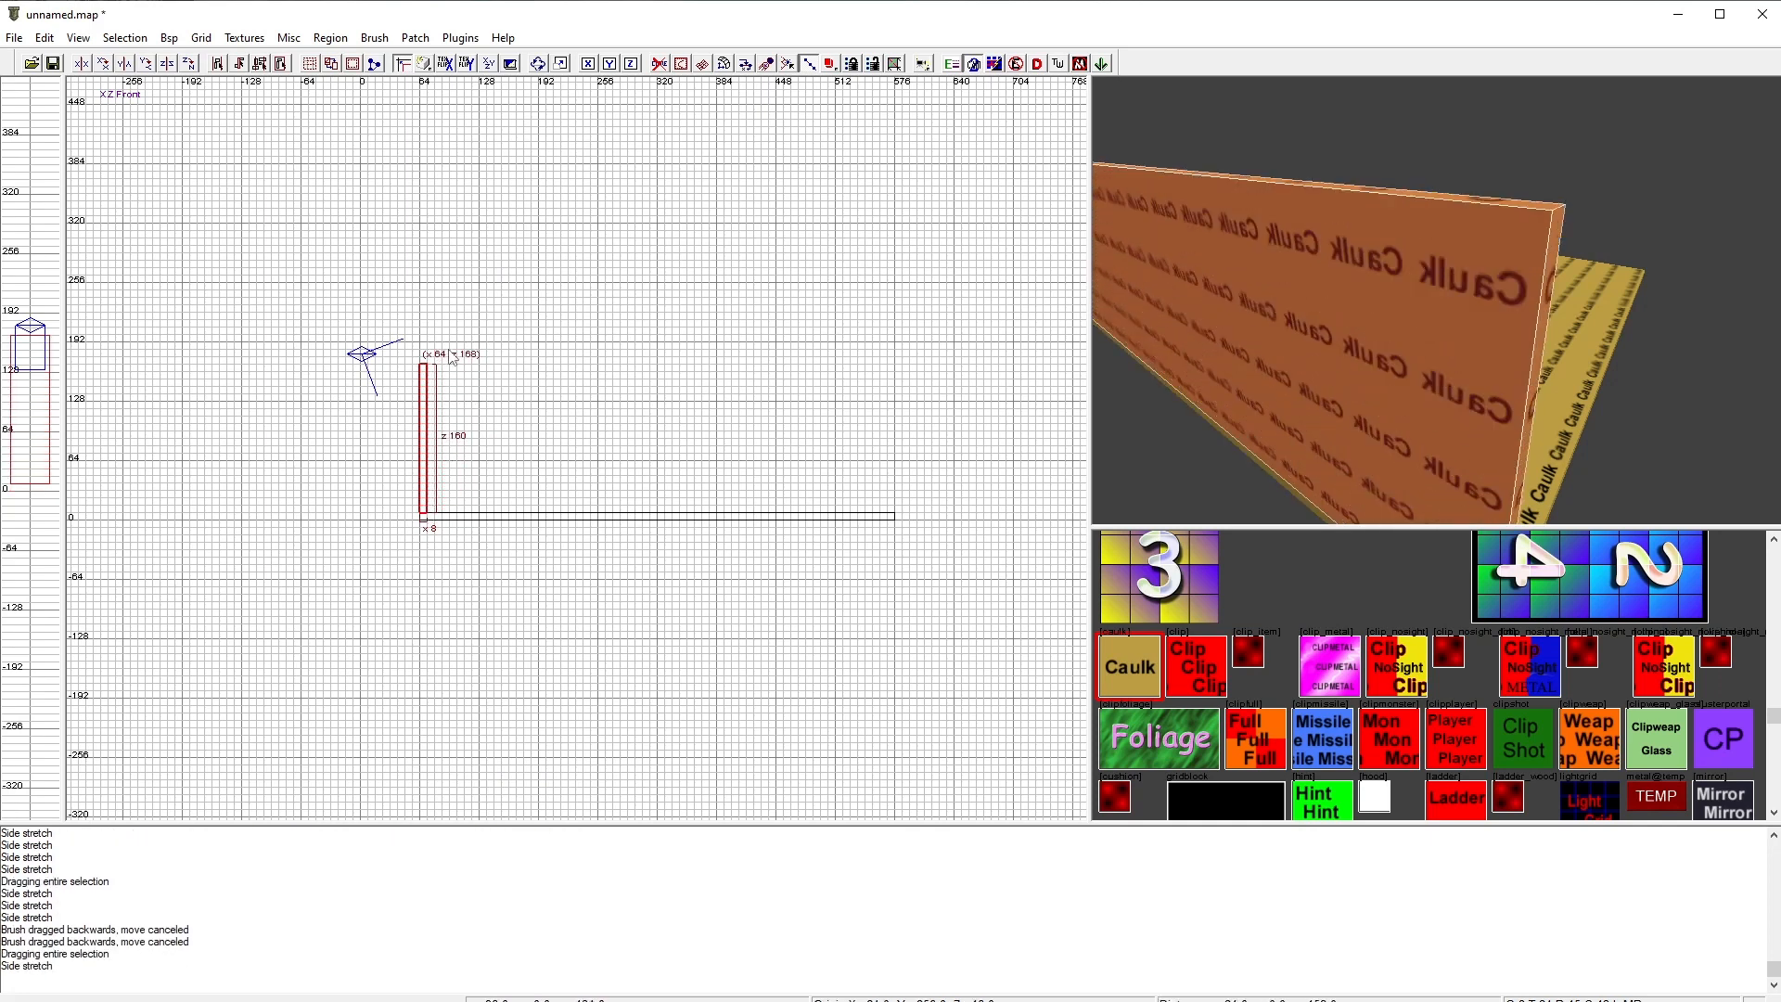
{"action": "right_click", "coordinate": [1297, 307]}
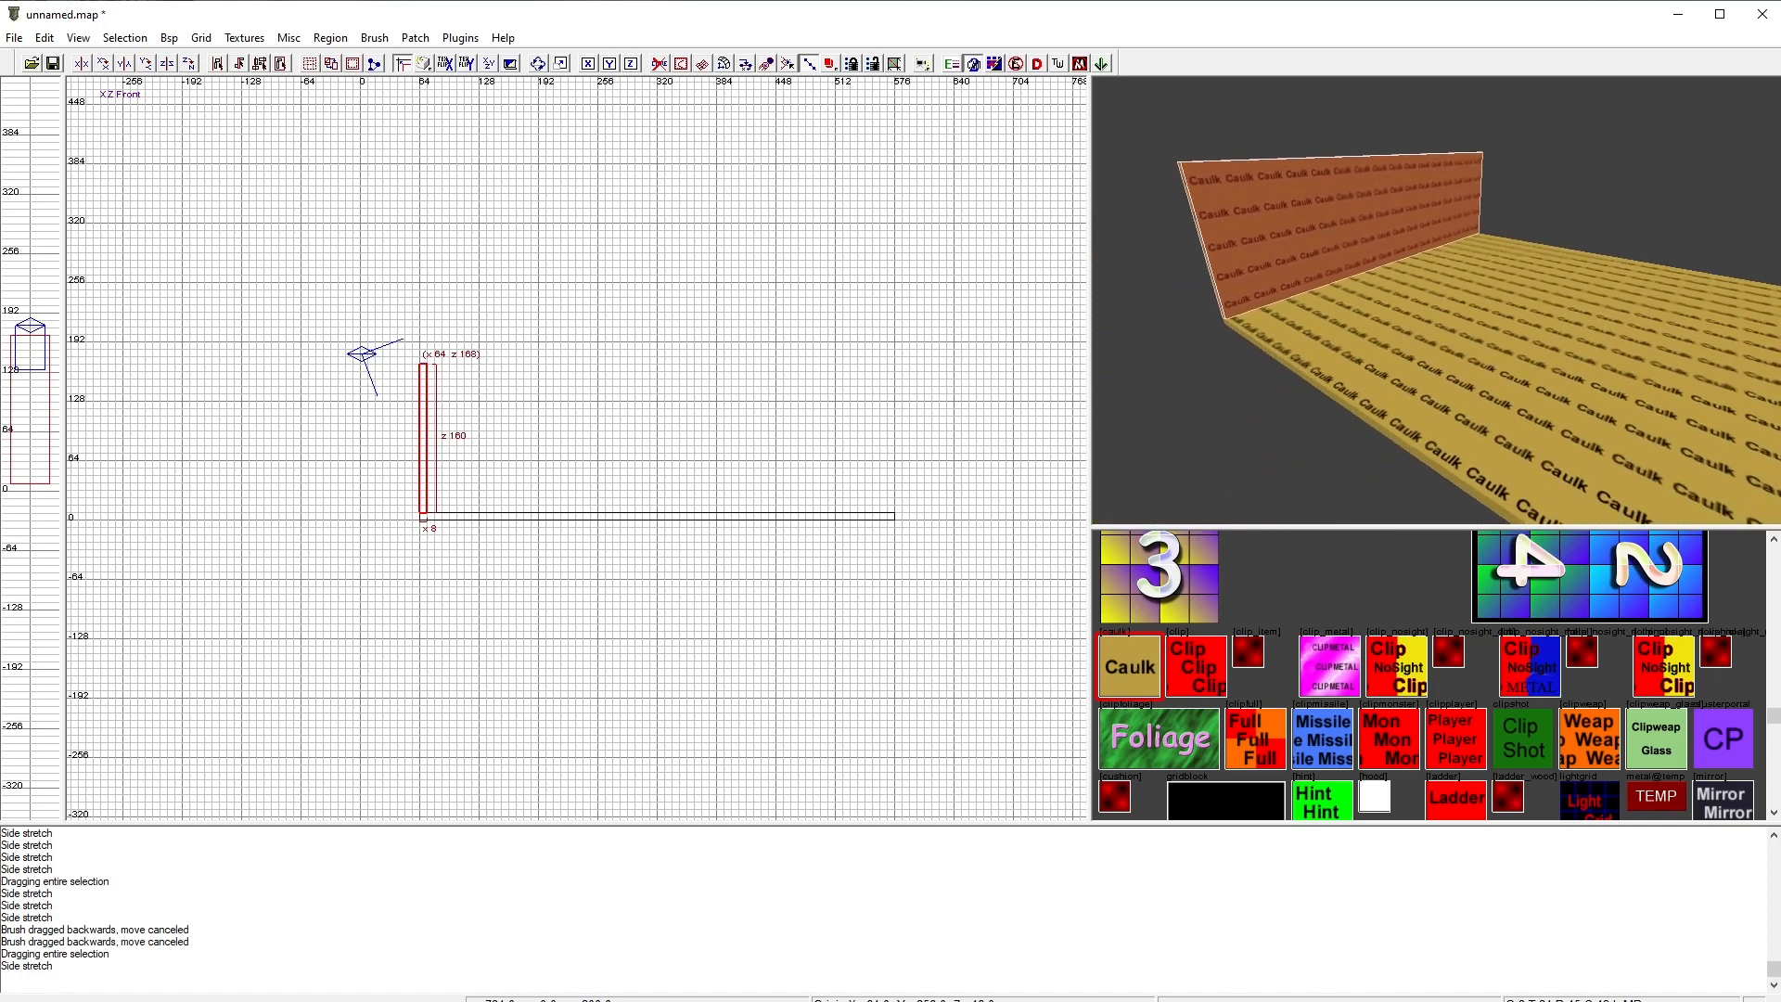
{"action": "right_click", "coordinate": [1299, 306]}
{"action": "scroll", "coordinate": [406, 397], "scroll_direction": "up", "scroll_amount": 2}
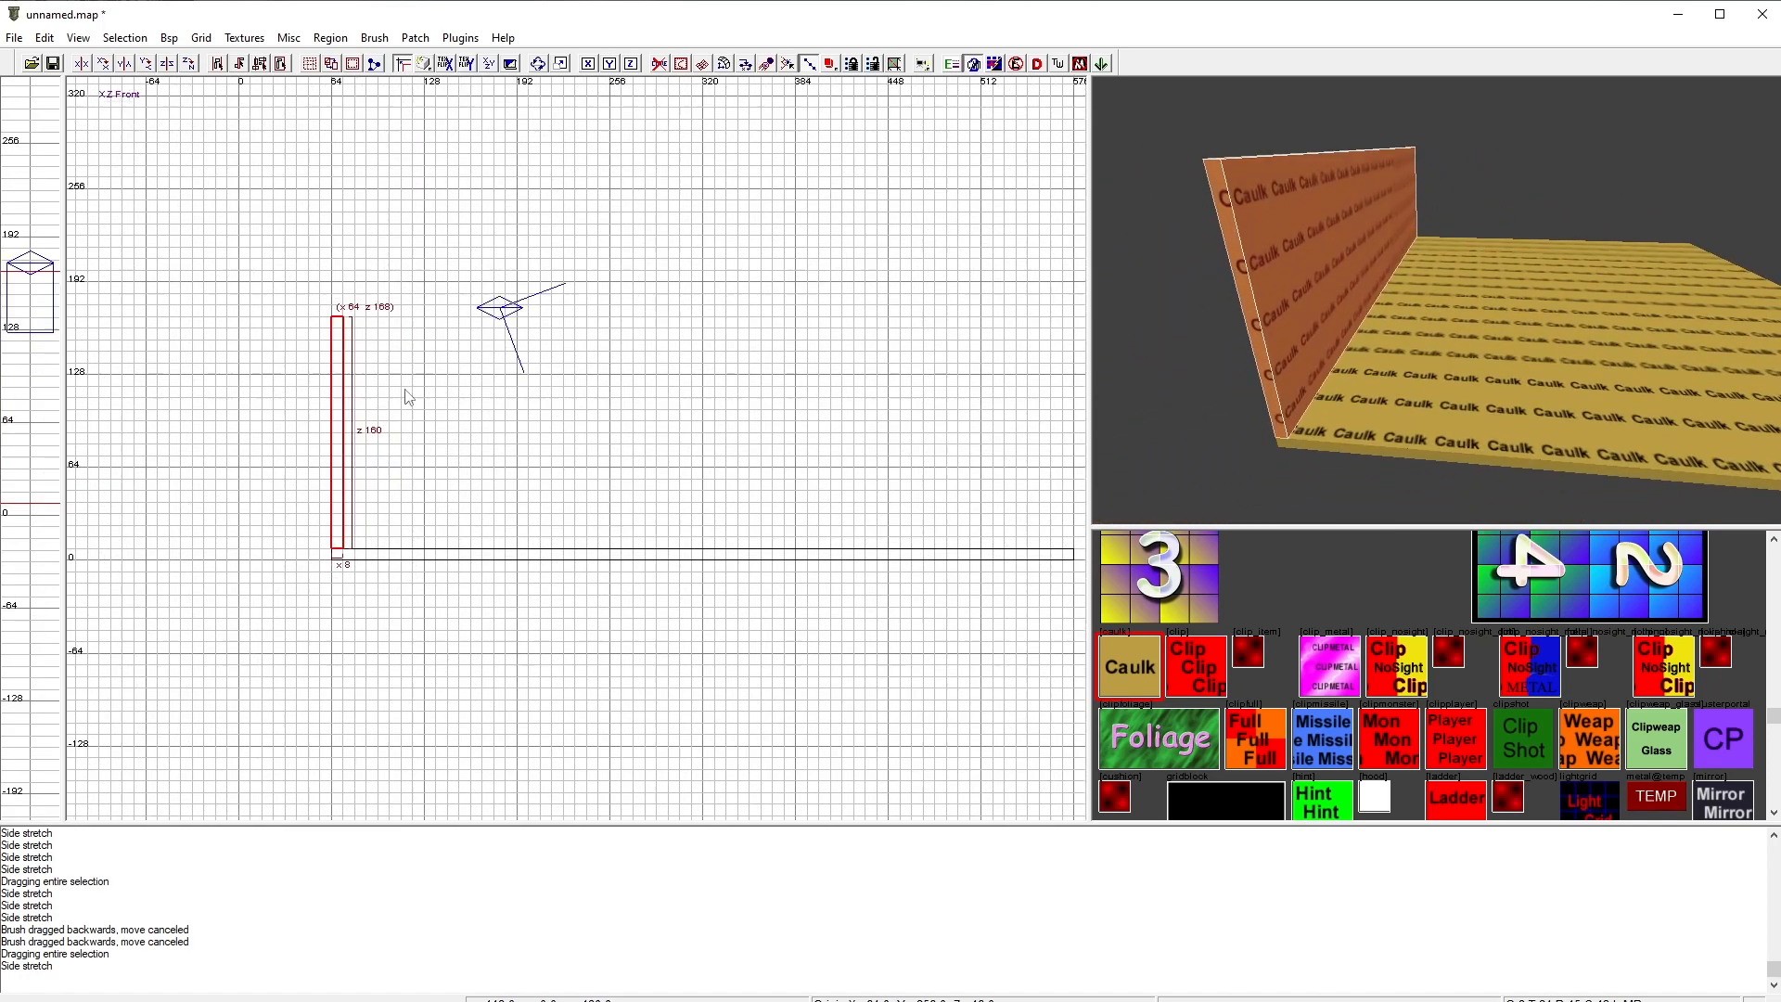
{"action": "mouse_move", "coordinate": [405, 398]}
{"action": "right_mouse_down"}
{"action": "mouse_move", "coordinate": [445, 348]}
{"action": "mouse_move", "coordinate": [373, 369]}
{"action": "mouse_move", "coordinate": [367, 352]}
{"action": "right_mouse_up"}
{"action": "scroll", "coordinate": [399, 374], "scroll_direction": "up", "scroll_amount": 3}
{"action": "scroll", "coordinate": [399, 374], "scroll_direction": "down", "scroll_amount": 1}
{"action": "left_click_drag", "start_coordinate": [419, 325], "coordinate": [422, 278]}
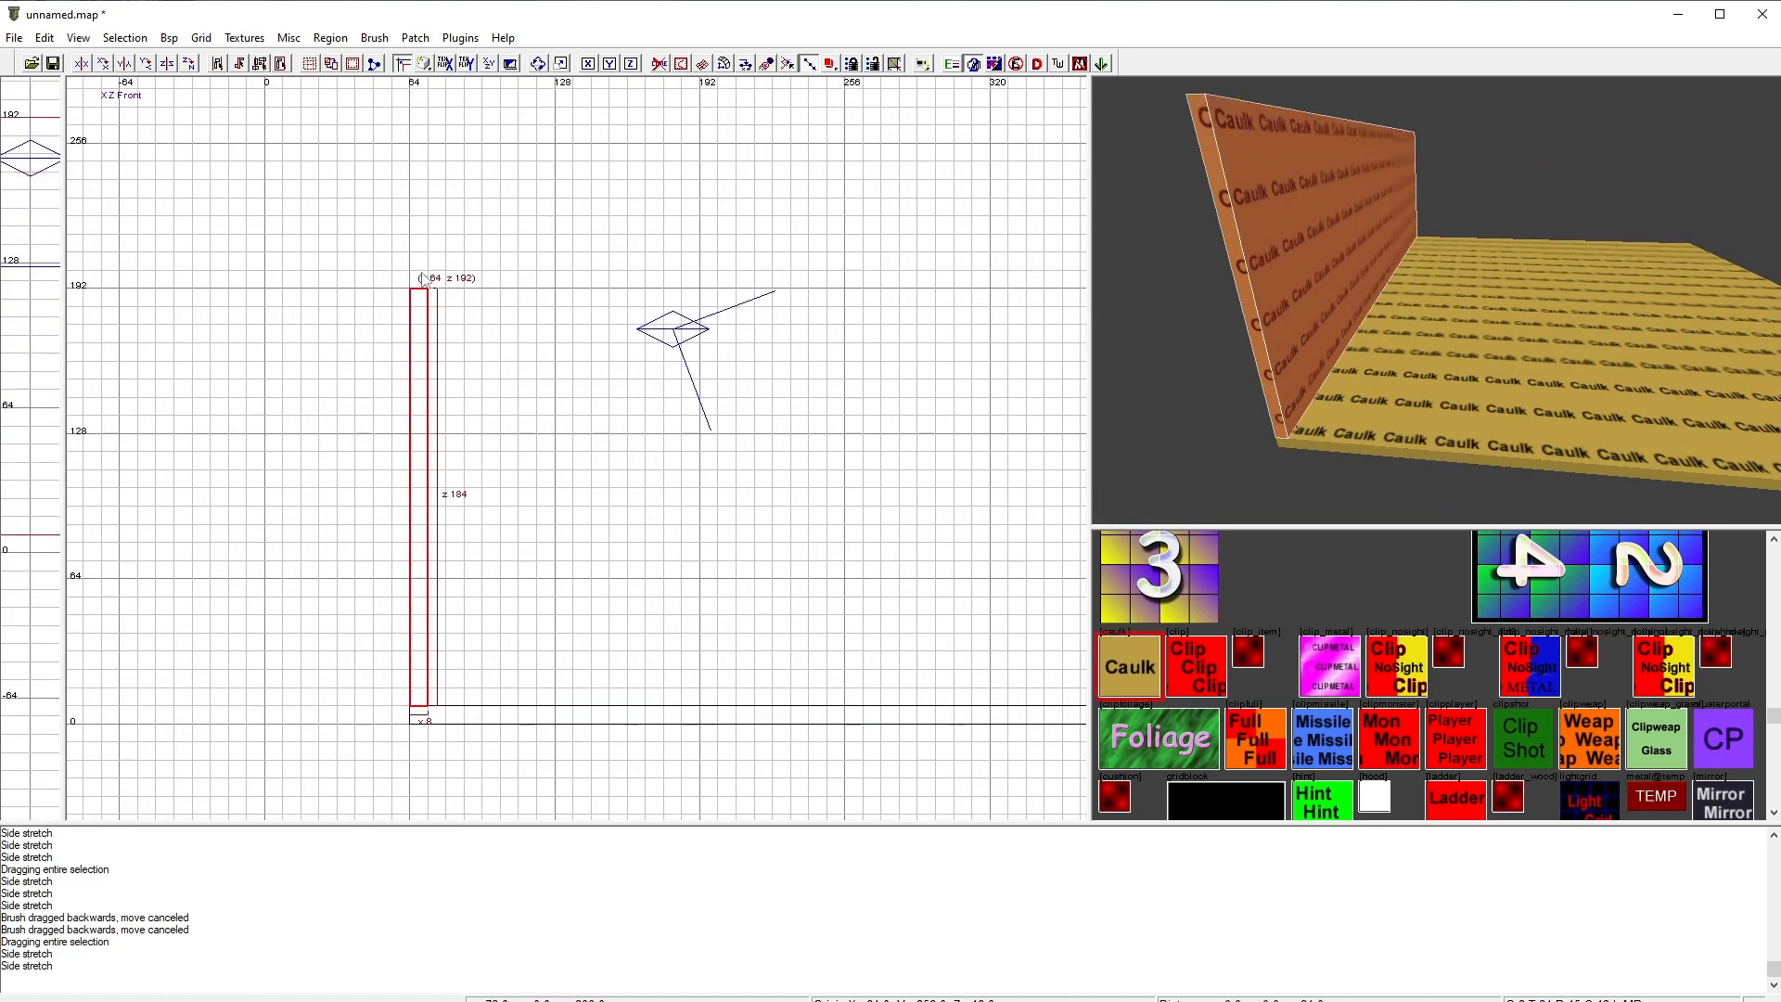
{"action": "right_click_drag", "start_coordinate": [498, 441], "coordinate": [485, 402]}
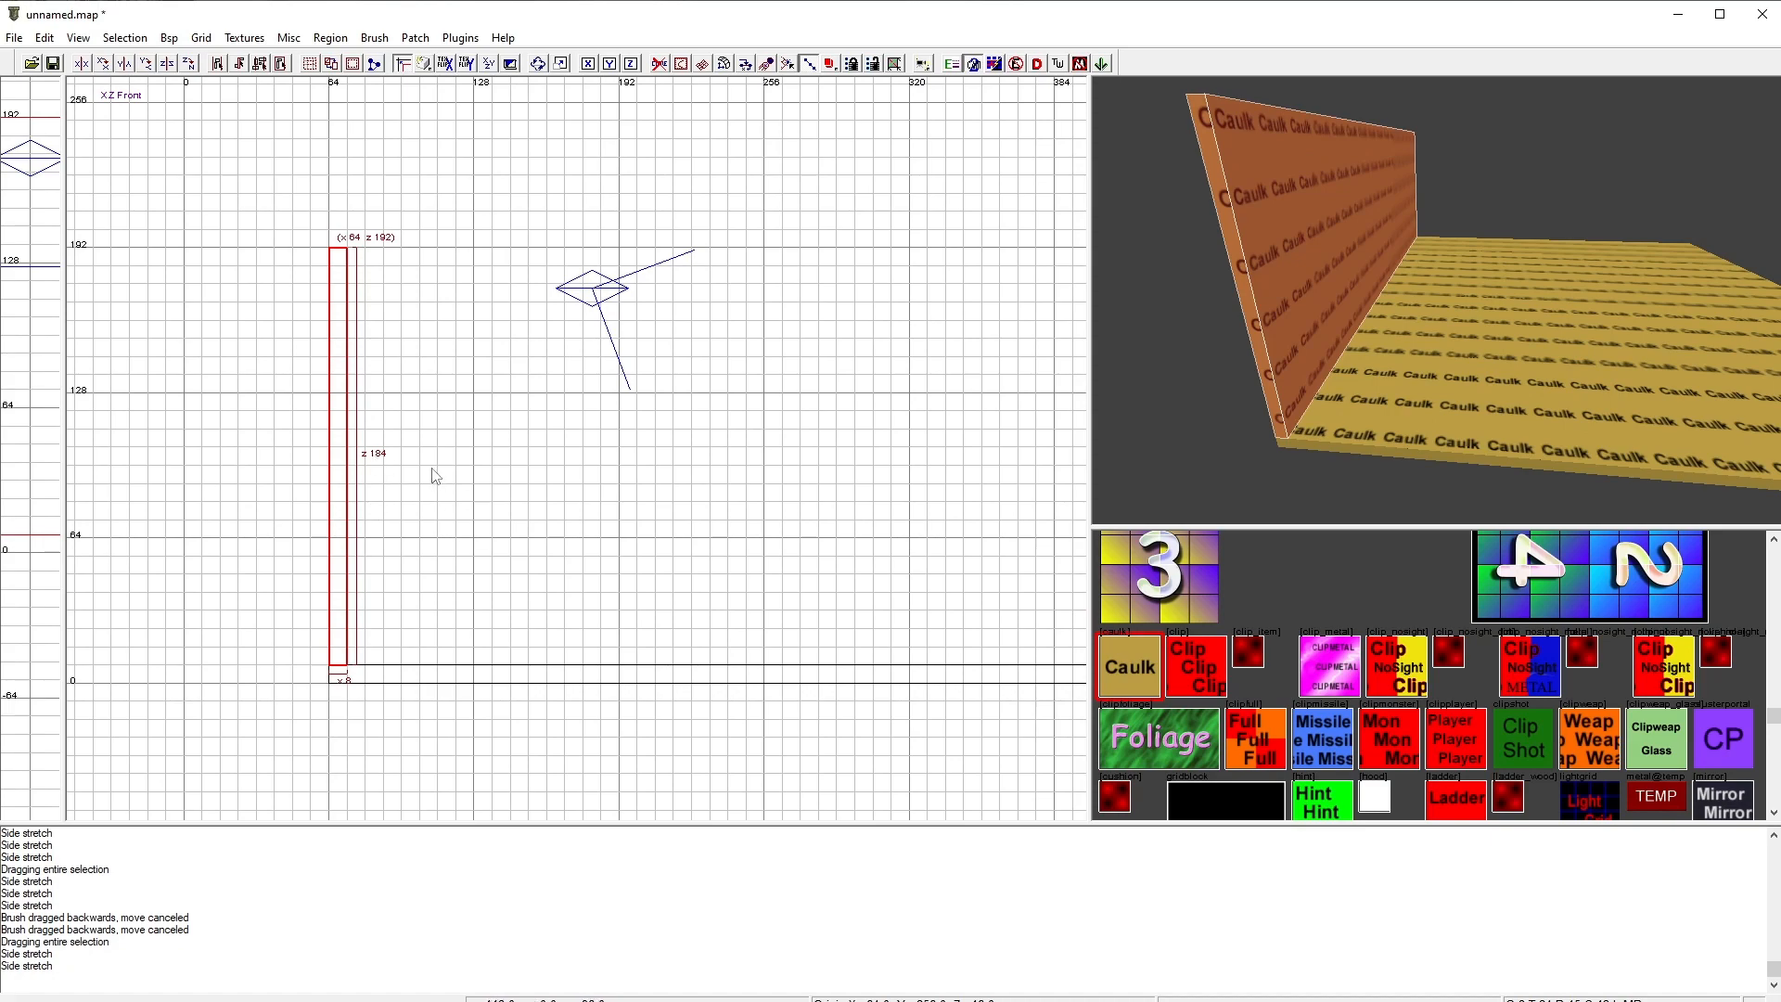
{"action": "scroll", "coordinate": [433, 471], "scroll_direction": "down", "scroll_amount": 5}
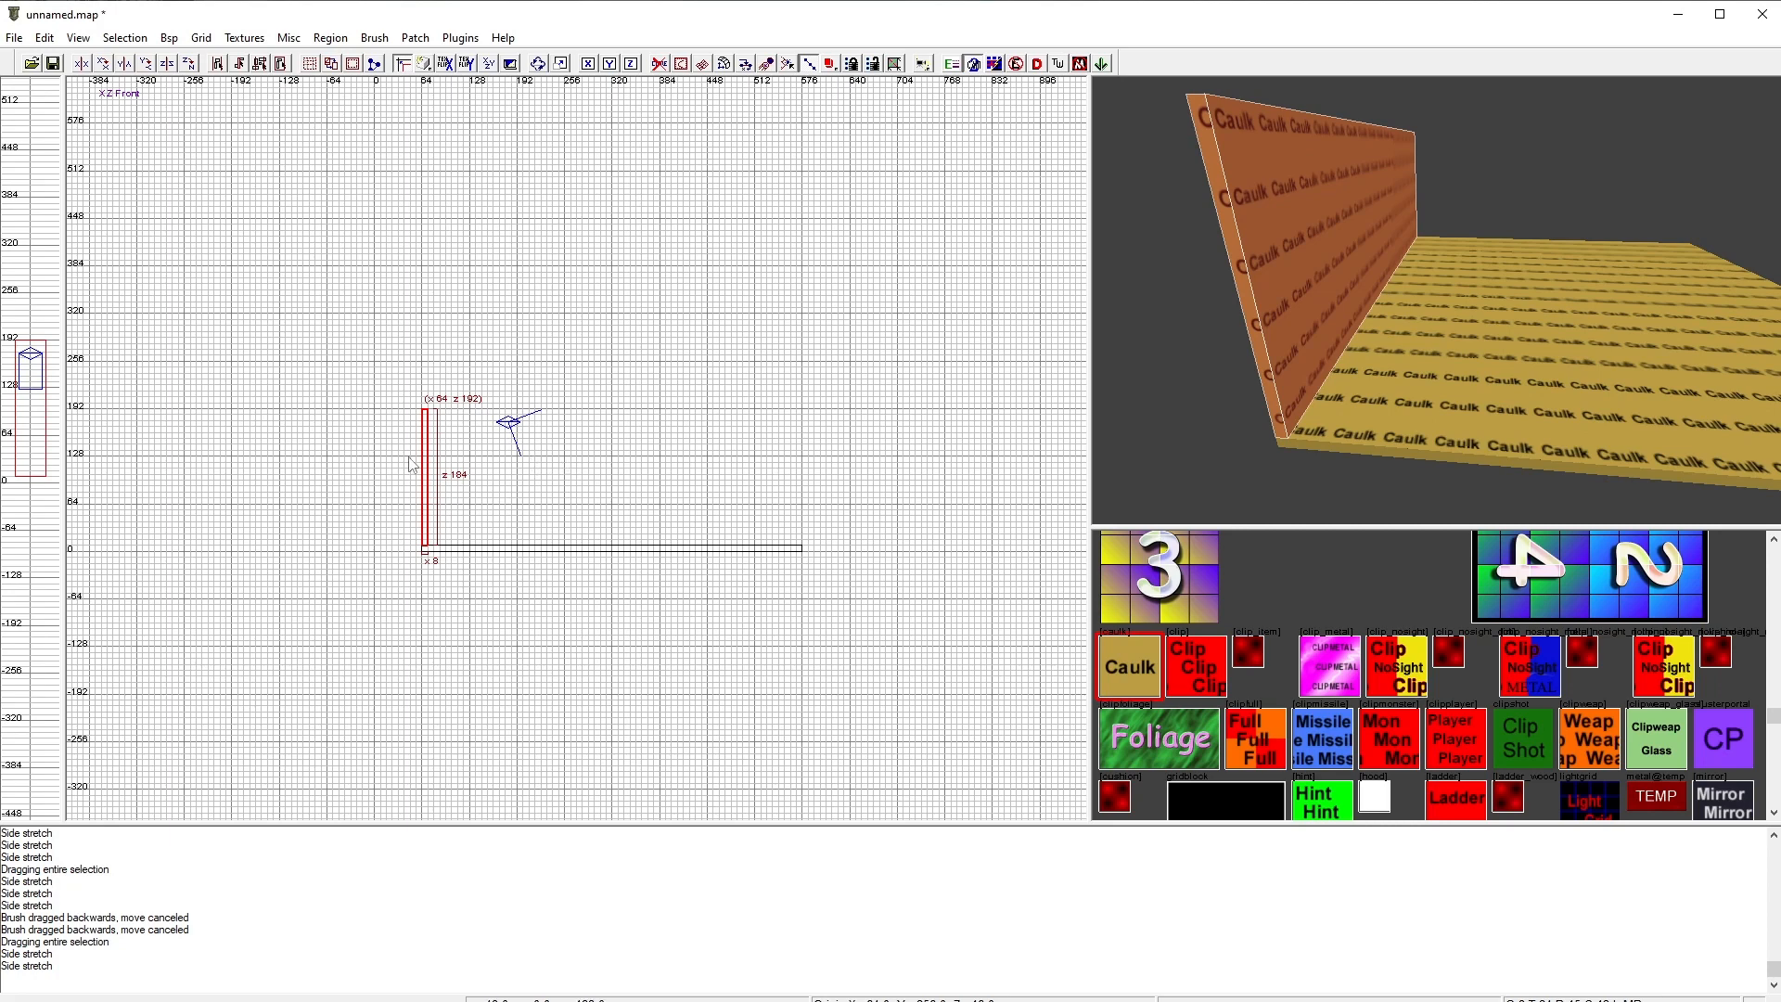
{"action": "key", "text": "Escape"}
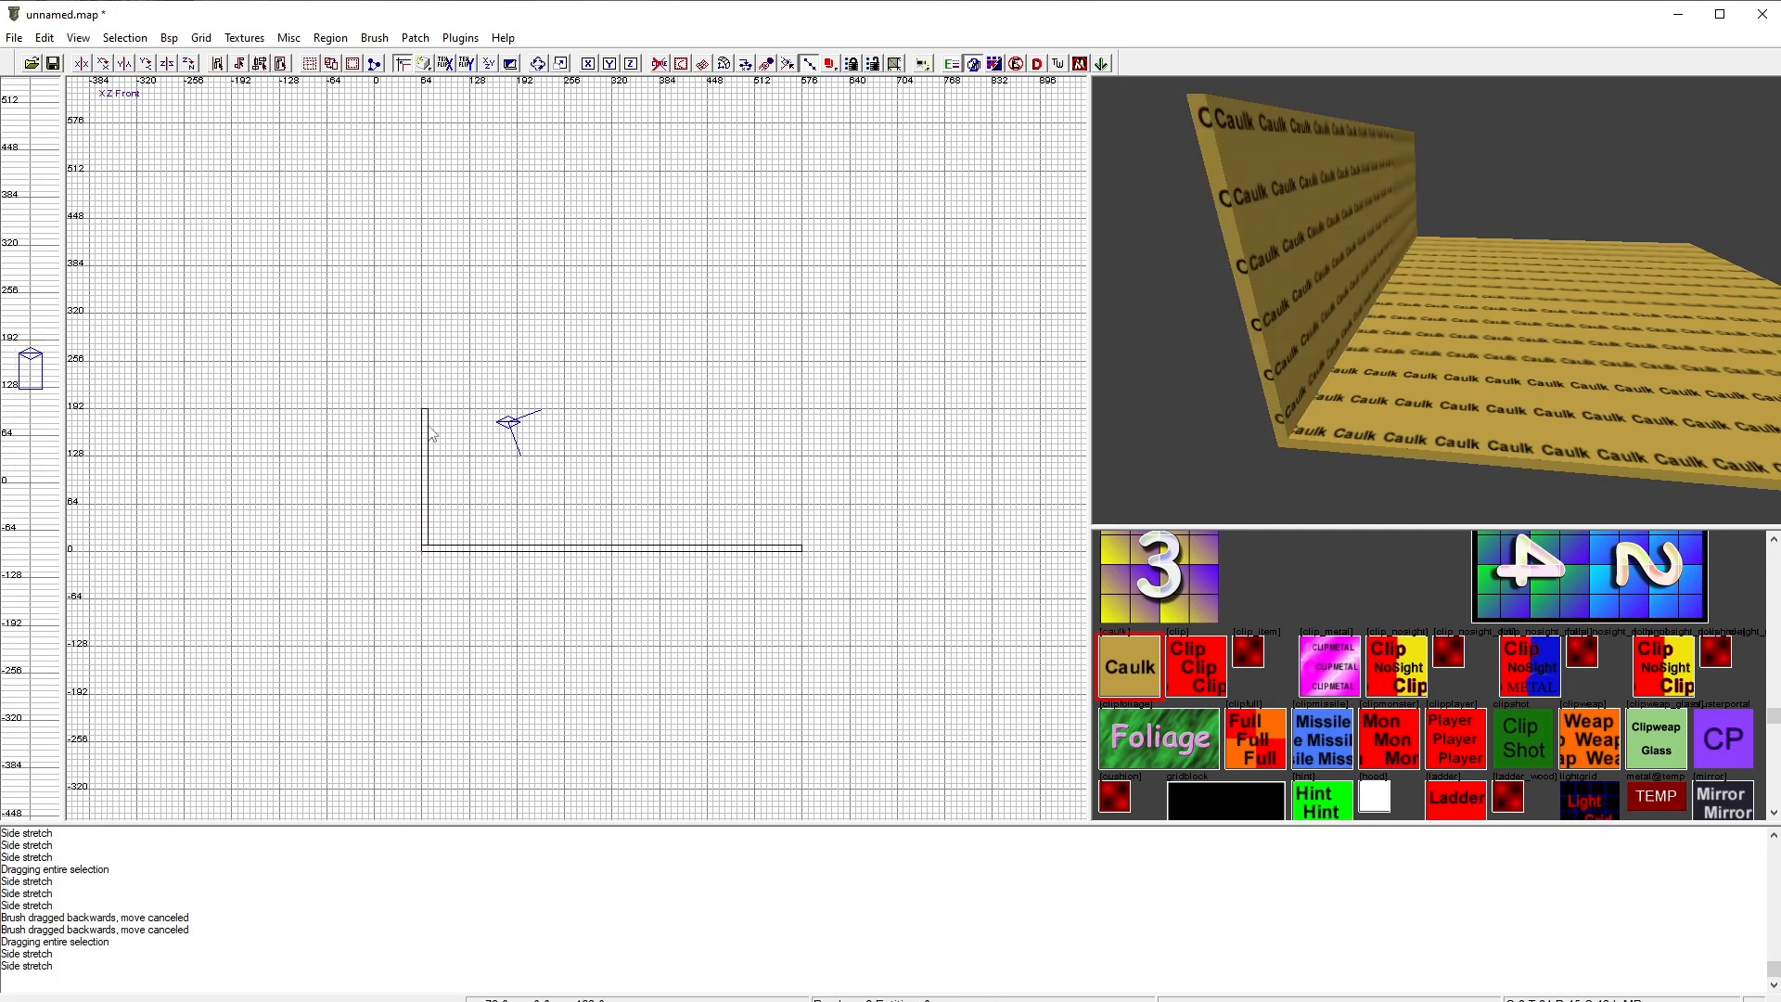
Step: Draw a wall brush at the floor's right end and delete it
{"action": "scroll", "coordinate": [850, 590], "scroll_direction": "up", "scroll_amount": 2}
{"action": "left_click_drag", "start_coordinate": [923, 604], "coordinate": [925, 369]}
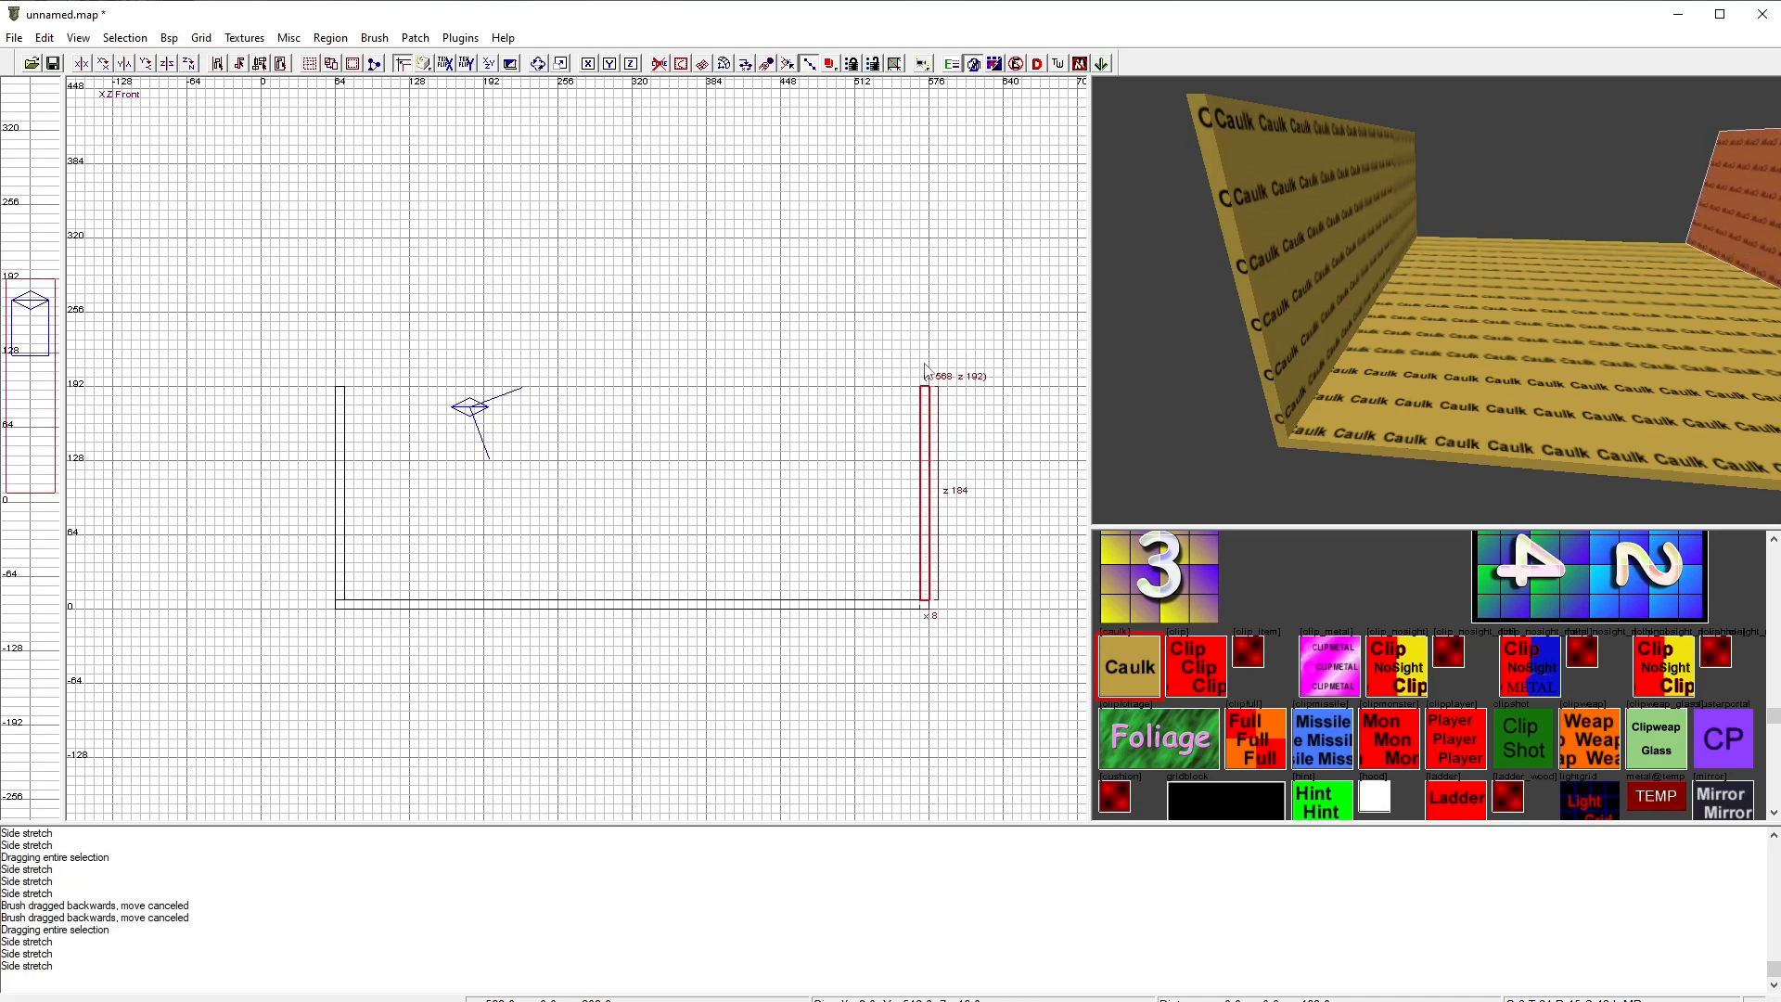
{"action": "scroll", "coordinate": [787, 477], "scroll_direction": "down", "scroll_amount": 2}
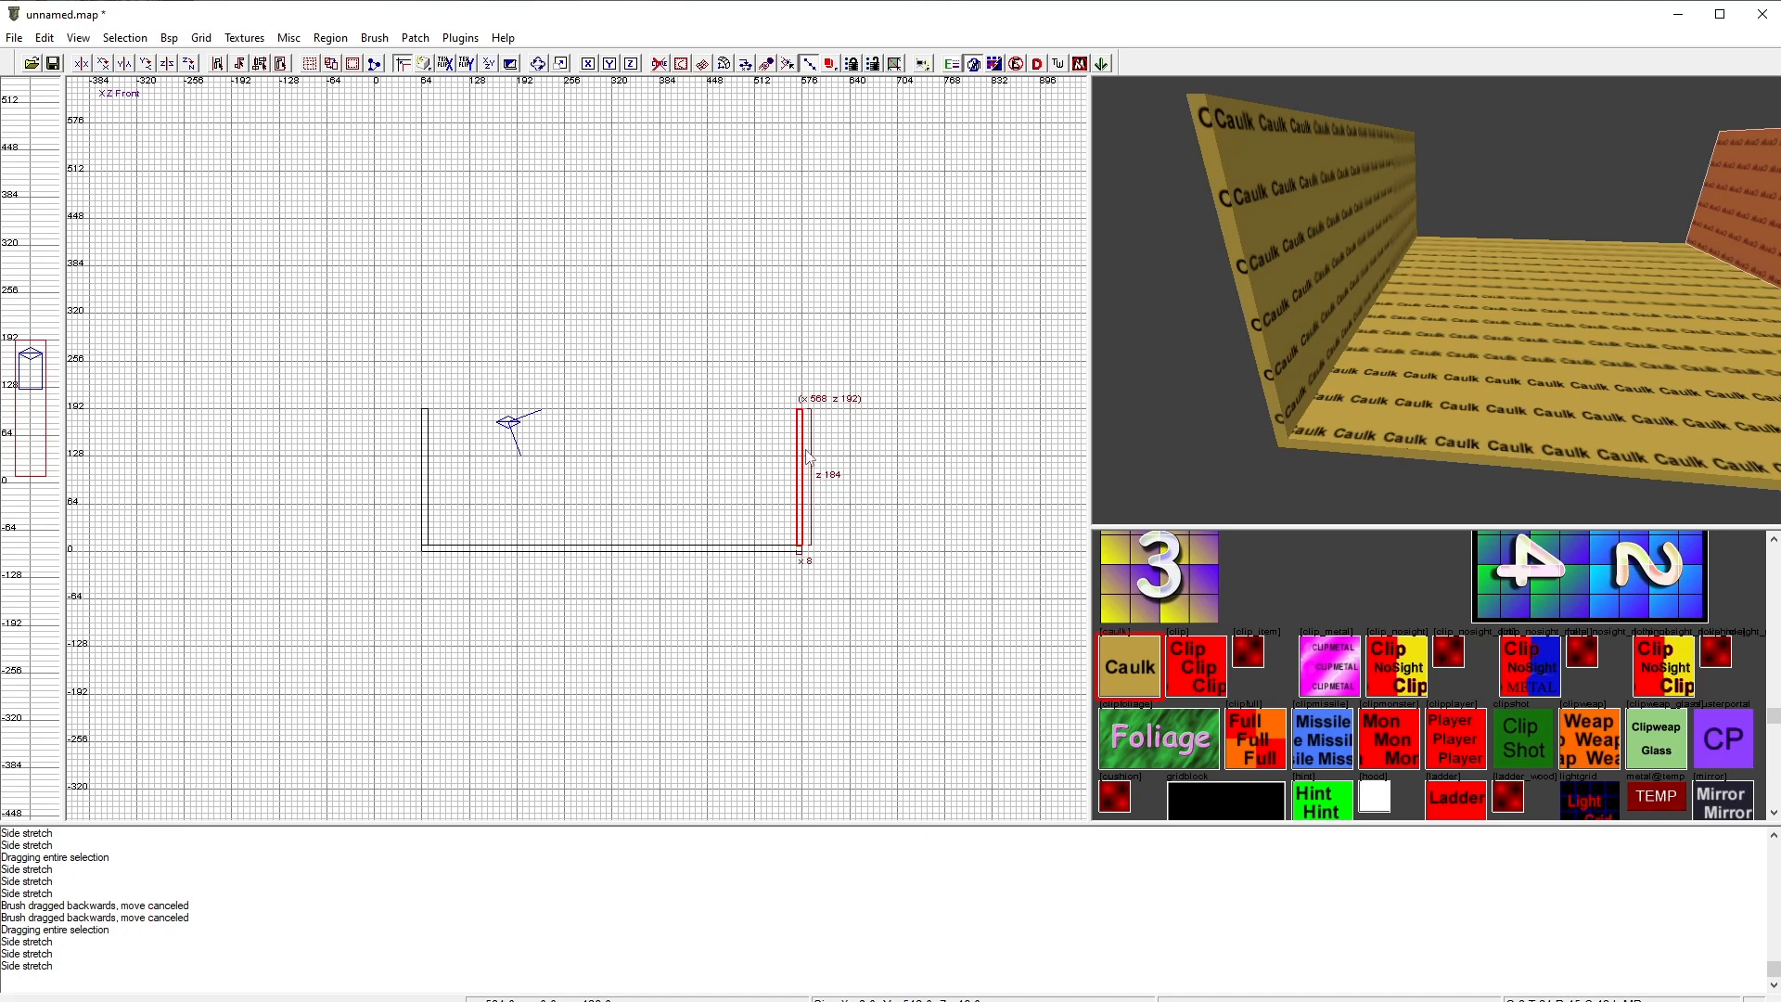
{"action": "right_click_drag", "start_coordinate": [850, 440], "coordinate": [850, 446]}
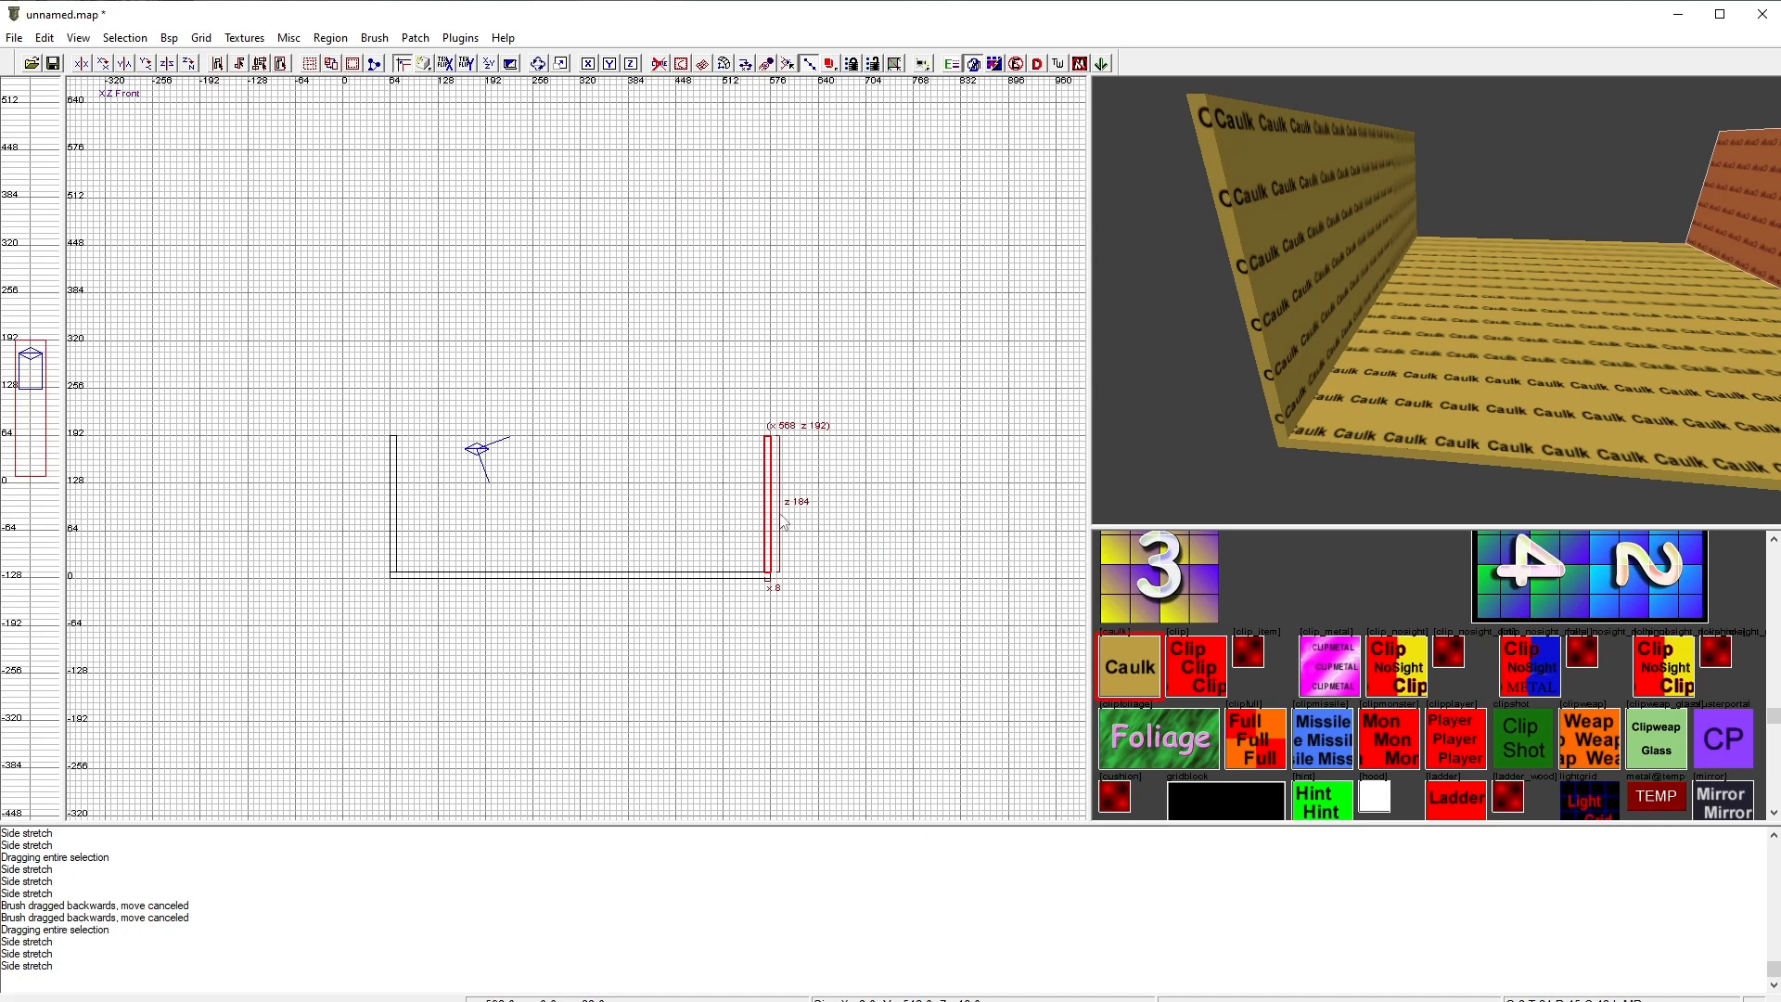
{"action": "key", "text": "Delete"}
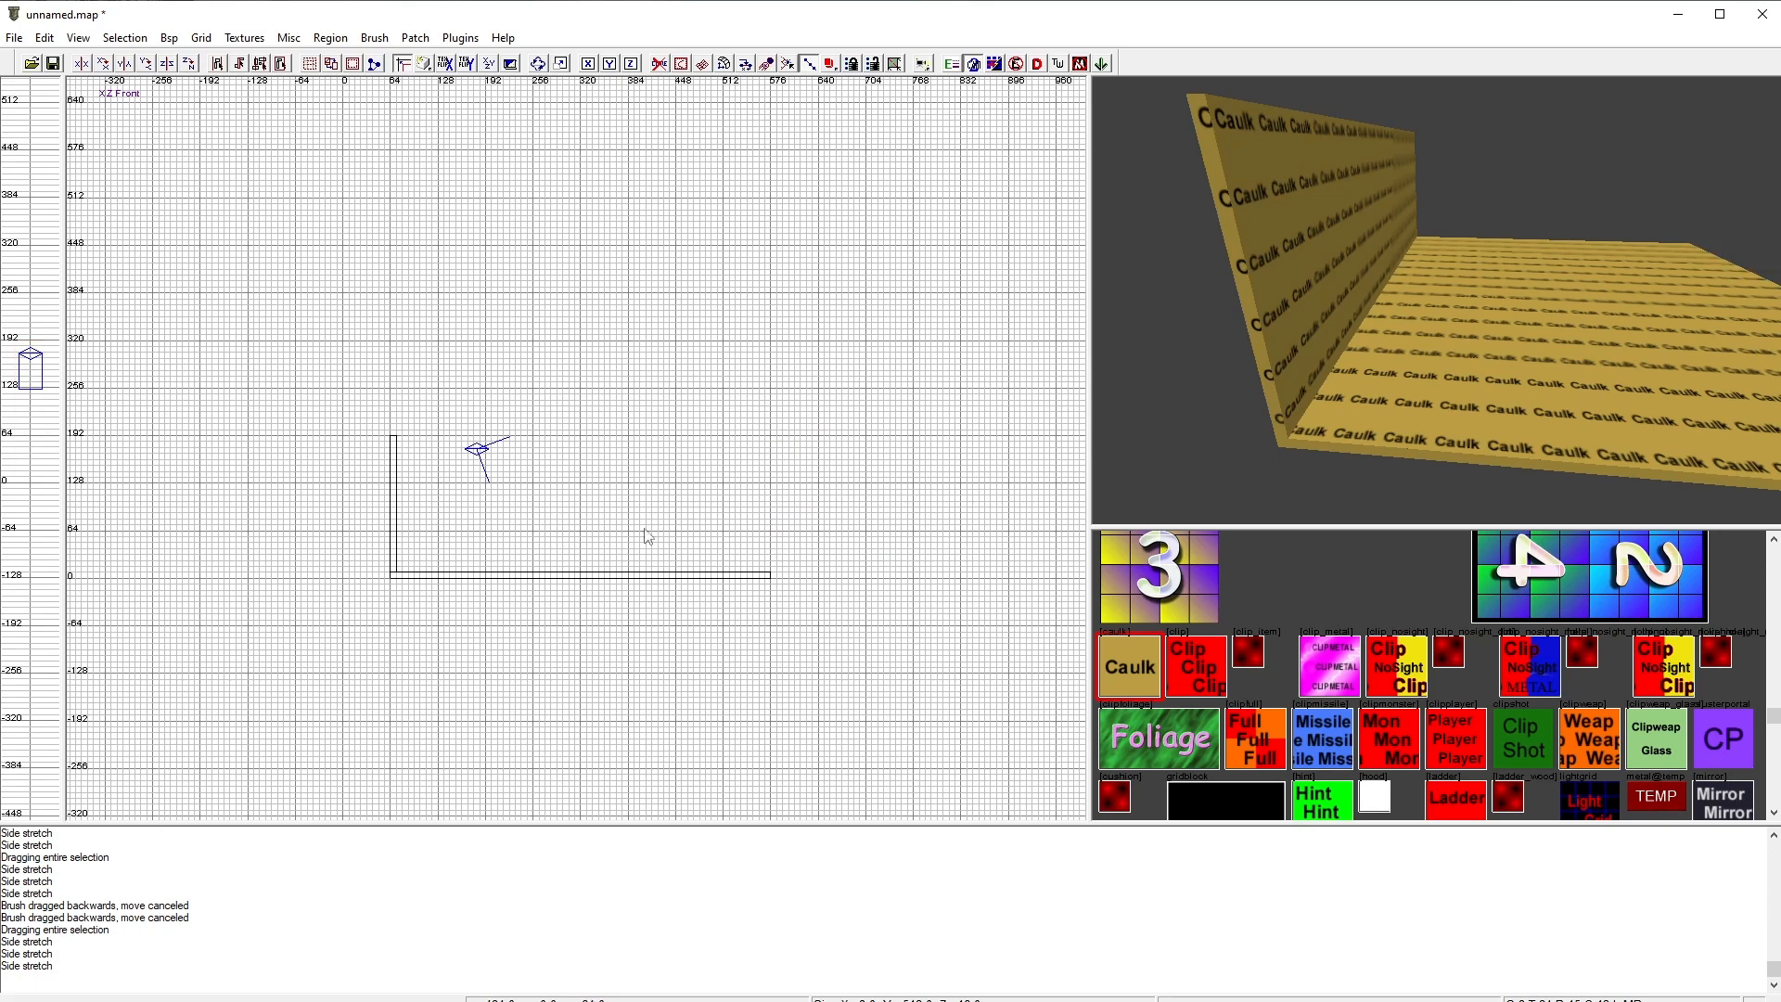
Step: Place a copy of the left wall along the floor's right edge at x 568
{"action": "left_click", "coordinate": [1295, 244], "text": "shift"}
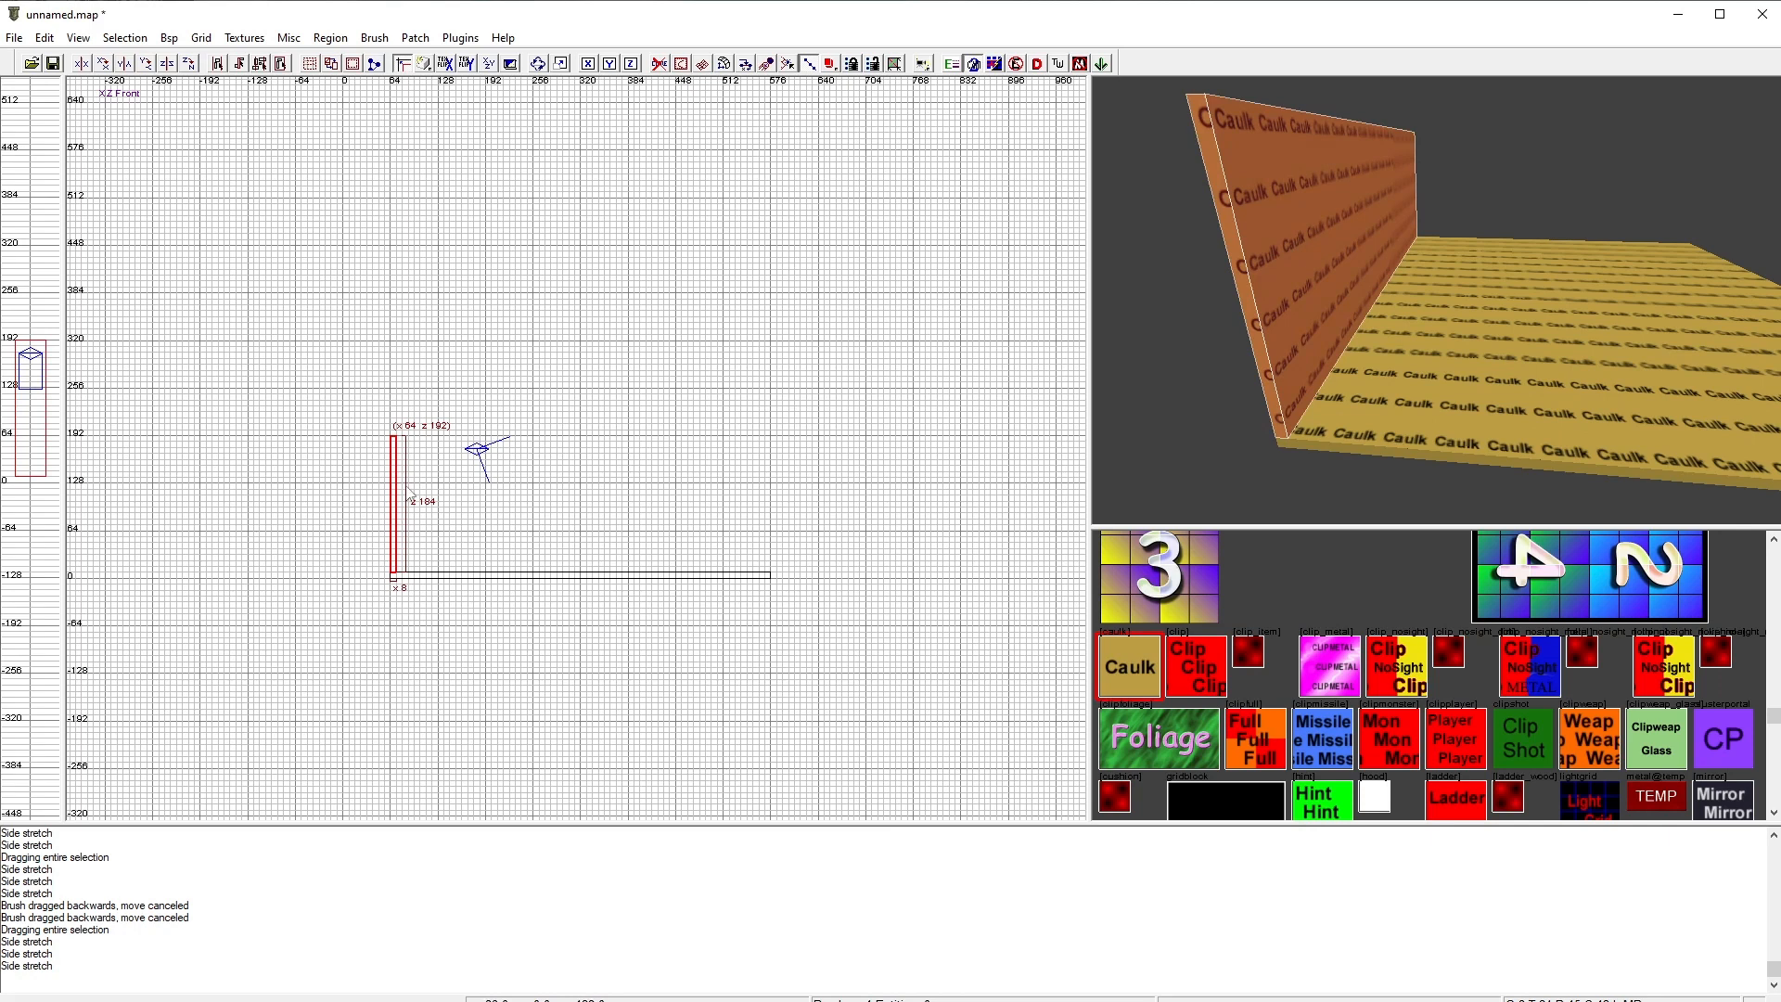
{"action": "mouse_move", "coordinate": [409, 492]}
{"action": "left_mouse_down"}
{"action": "mouse_move", "coordinate": [414, 526]}
{"action": "mouse_move", "coordinate": [770, 517]}
{"action": "left_mouse_up"}
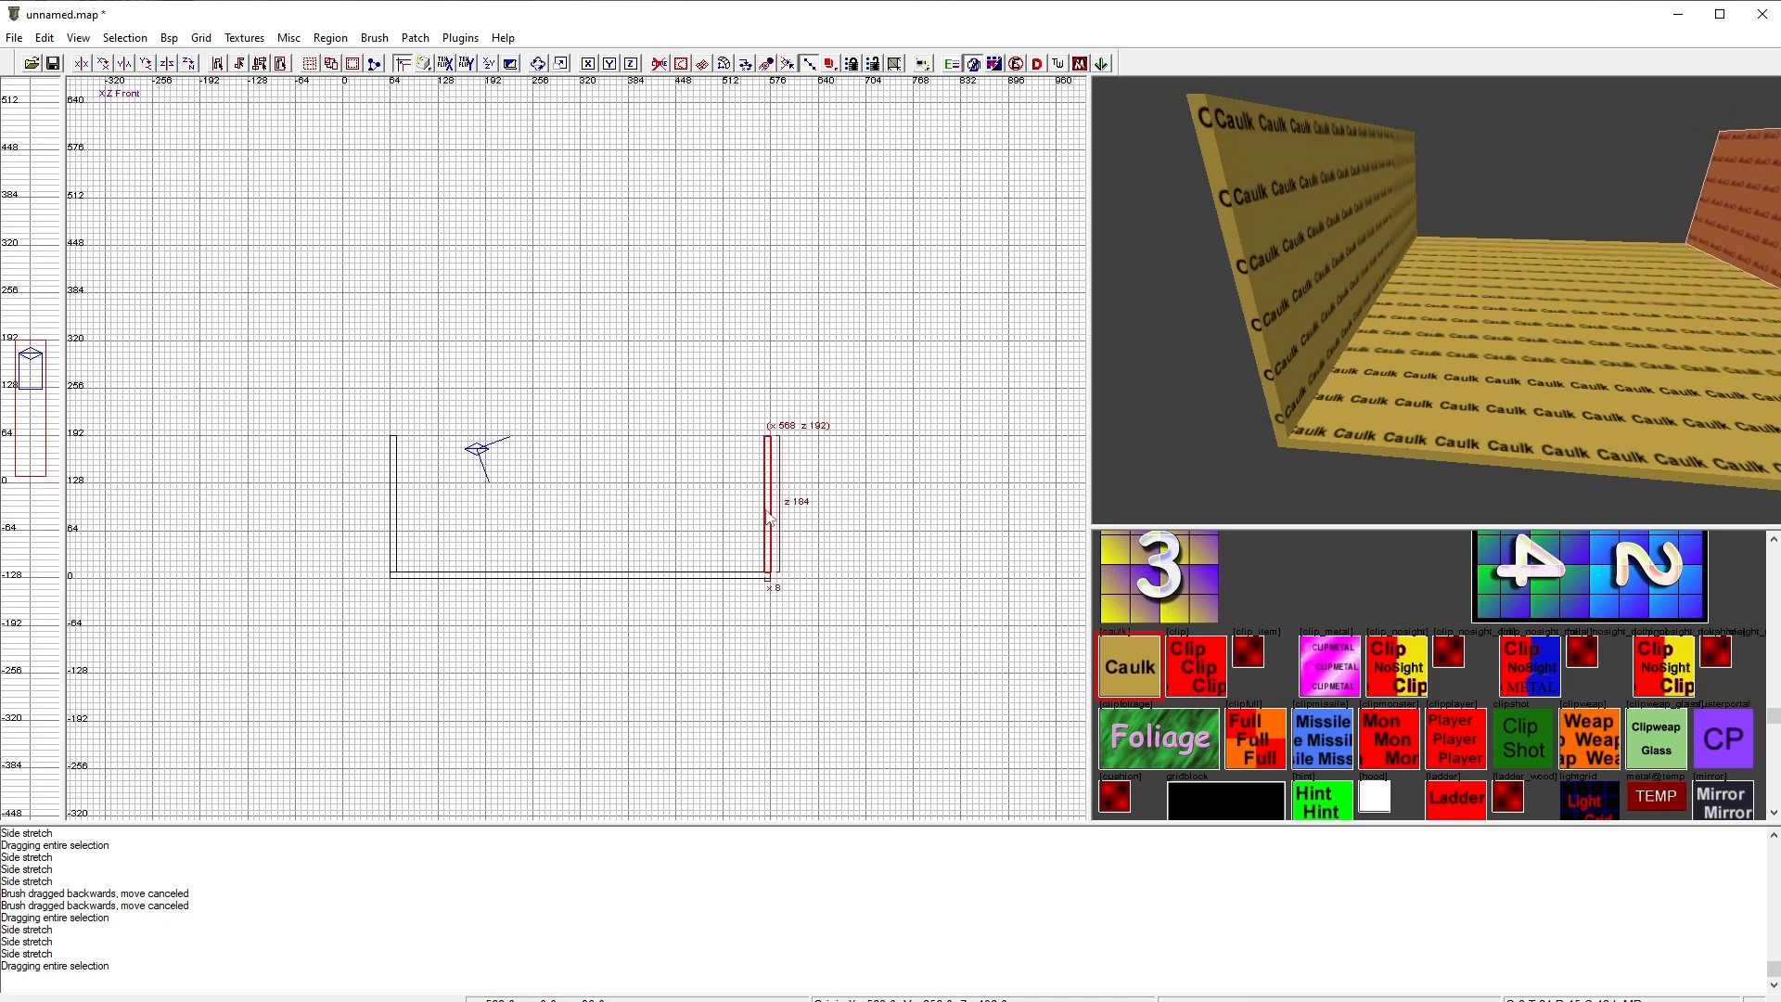
{"action": "right_click_drag", "start_coordinate": [1571, 394], "coordinate": [1661, 361]}
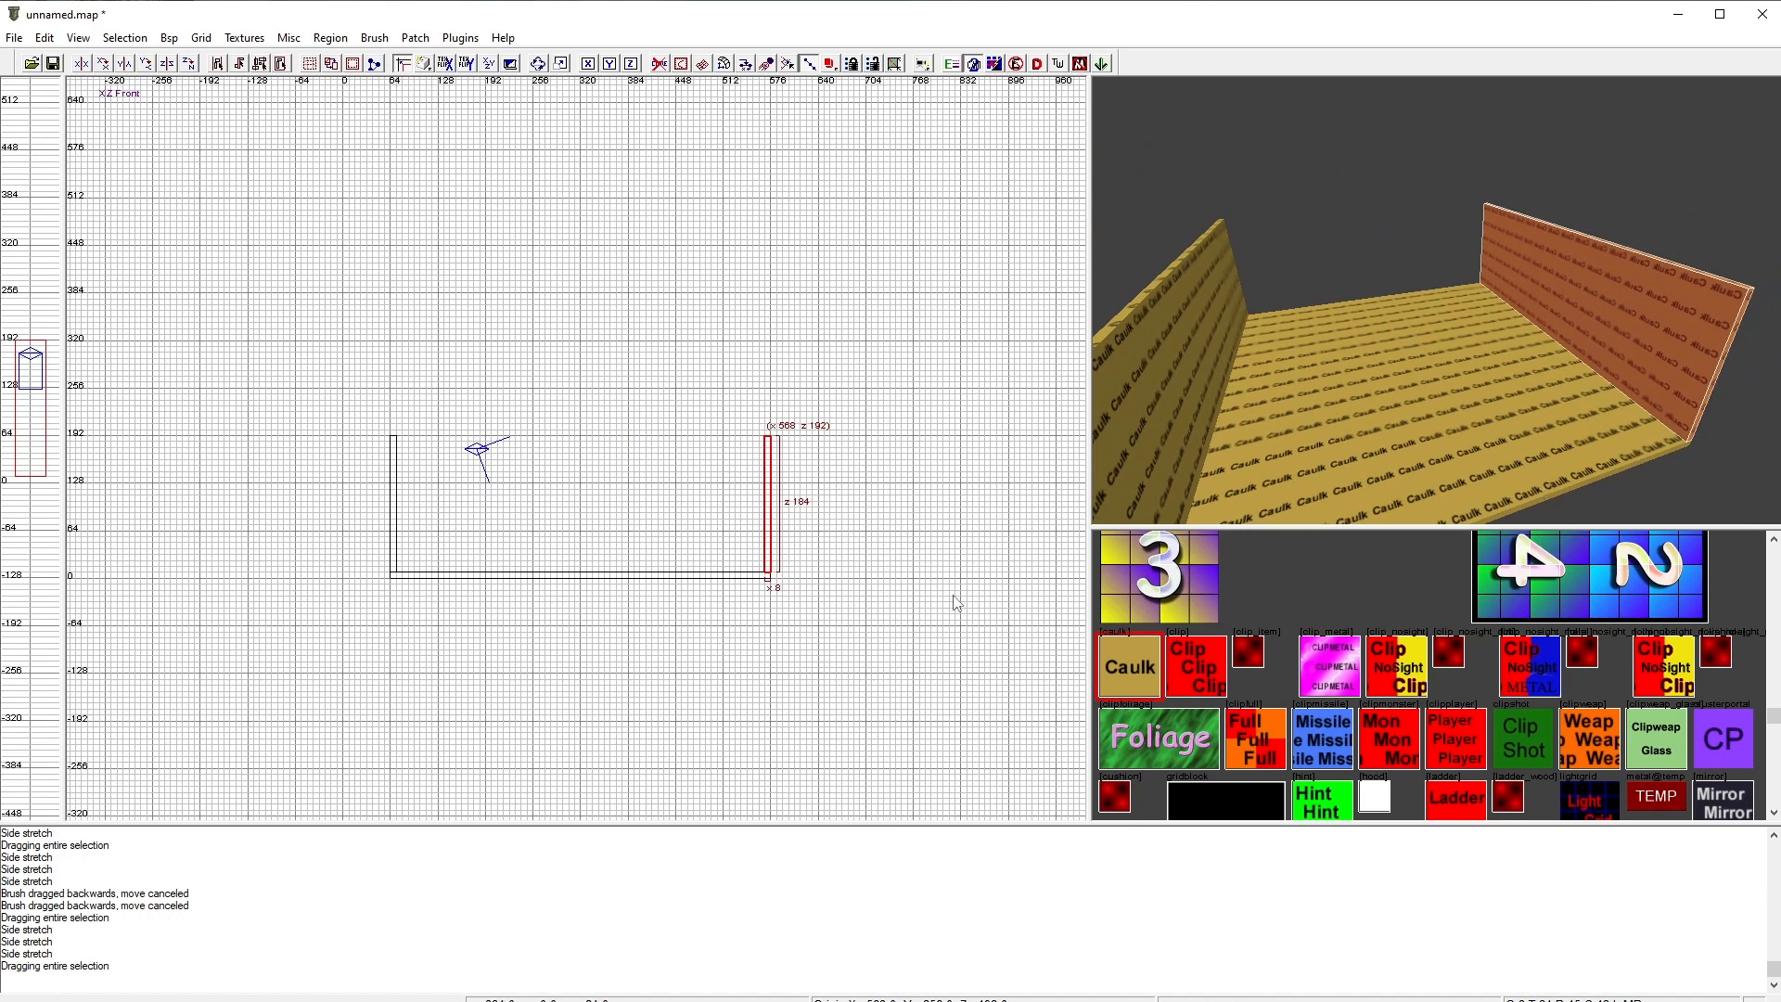
Step: Try building a back wall by duplicating a side wall and stretching it across the floor, then delete it
{"action": "key", "text": "space"}
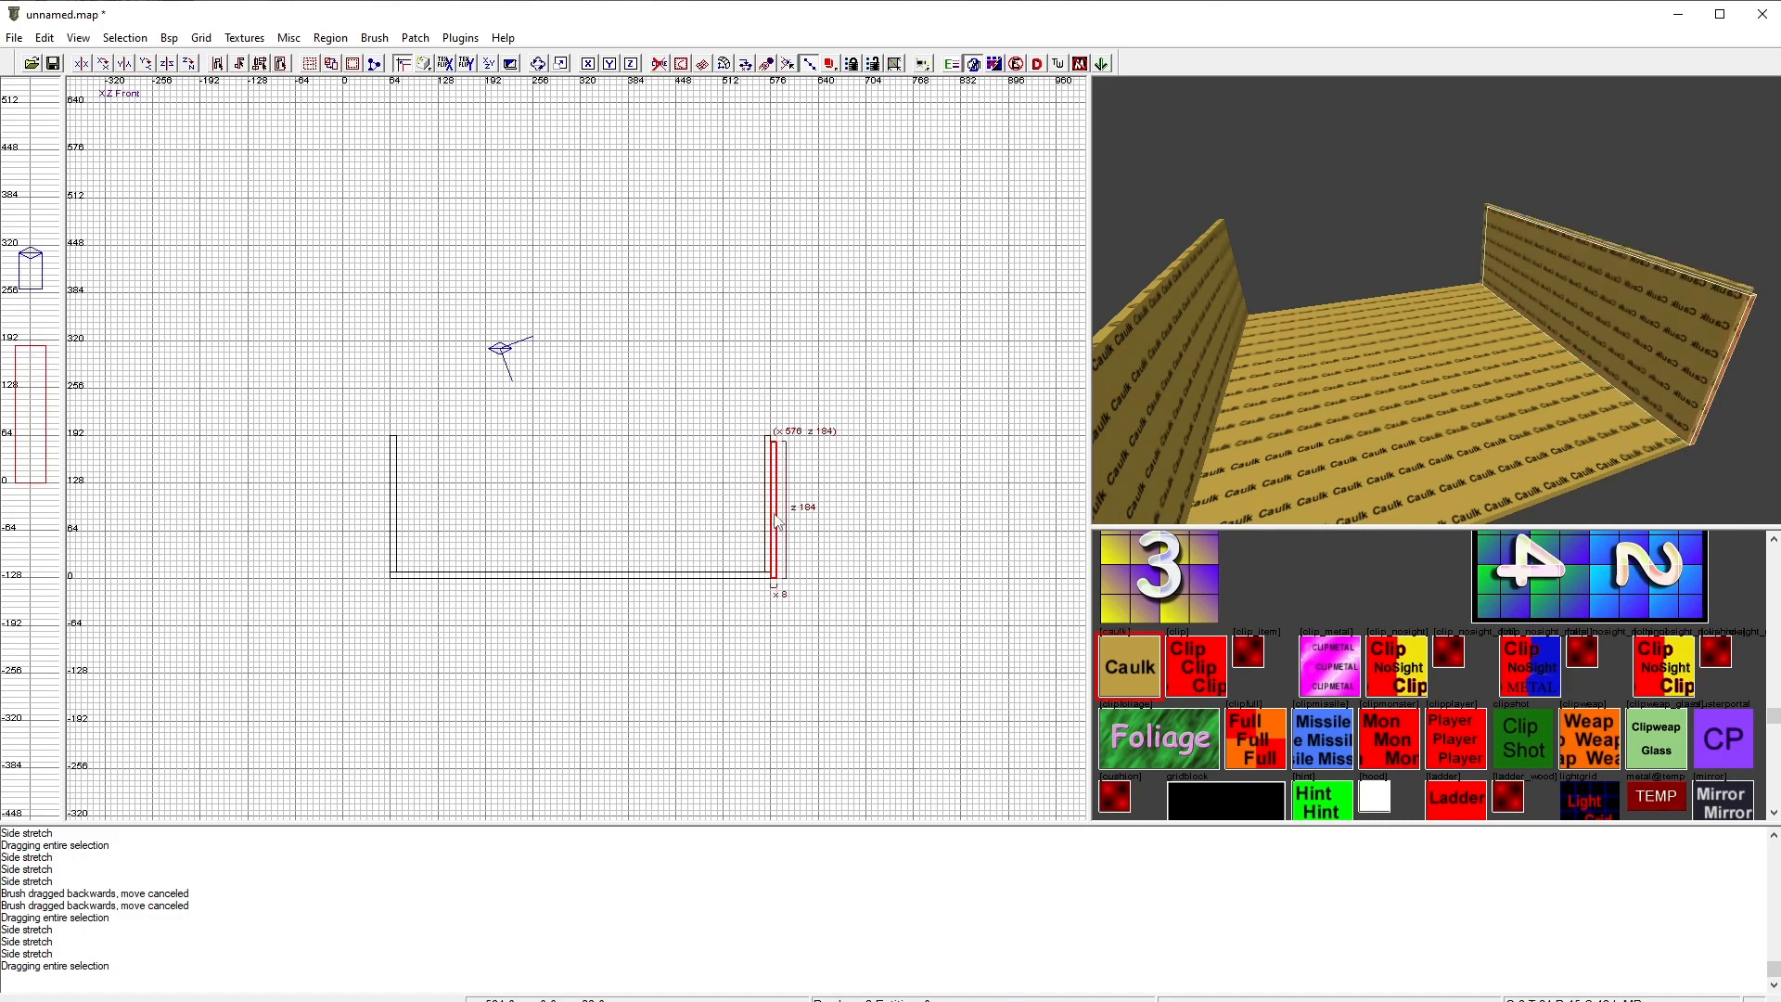
{"action": "left_click_drag", "start_coordinate": [777, 521], "coordinate": [593, 516]}
{"action": "key", "text": "ctrl+Tab"}
{"action": "key", "text": "ctrl+Tab"}
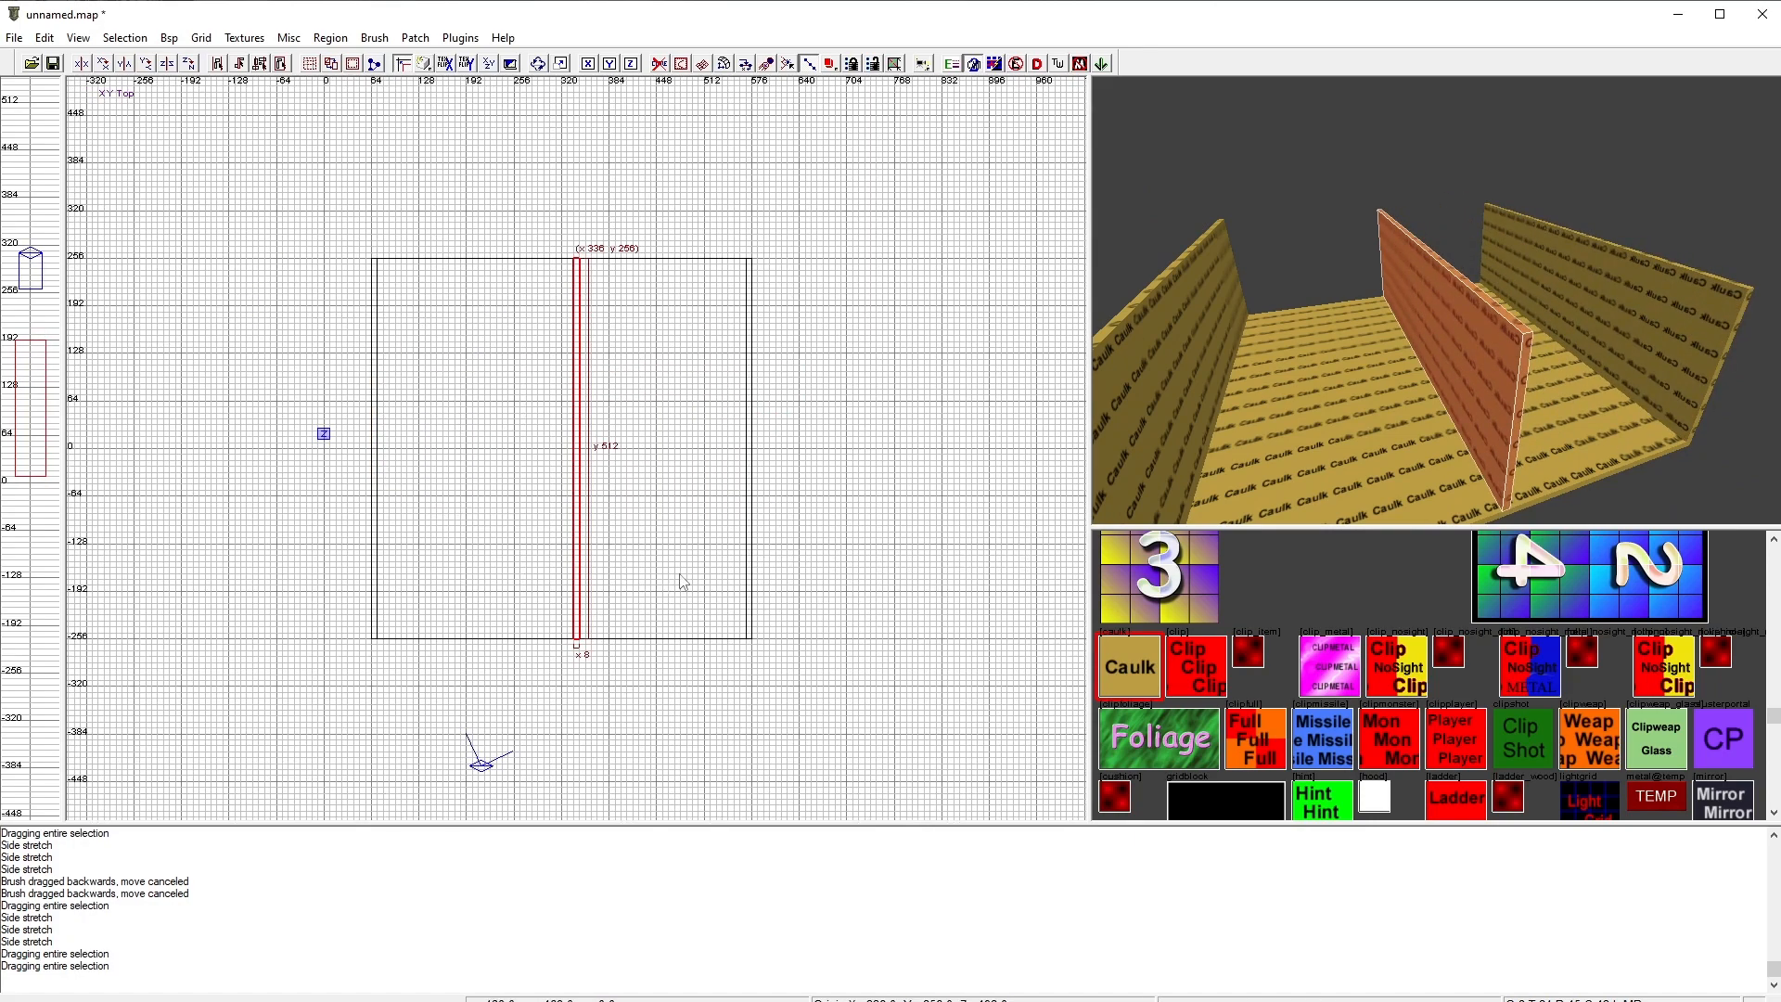
{"action": "mouse_move", "coordinate": [684, 582]}
{"action": "right_mouse_down"}
{"action": "mouse_move", "coordinate": [860, 689]}
{"action": "mouse_move", "coordinate": [712, 630]}
{"action": "right_mouse_up"}
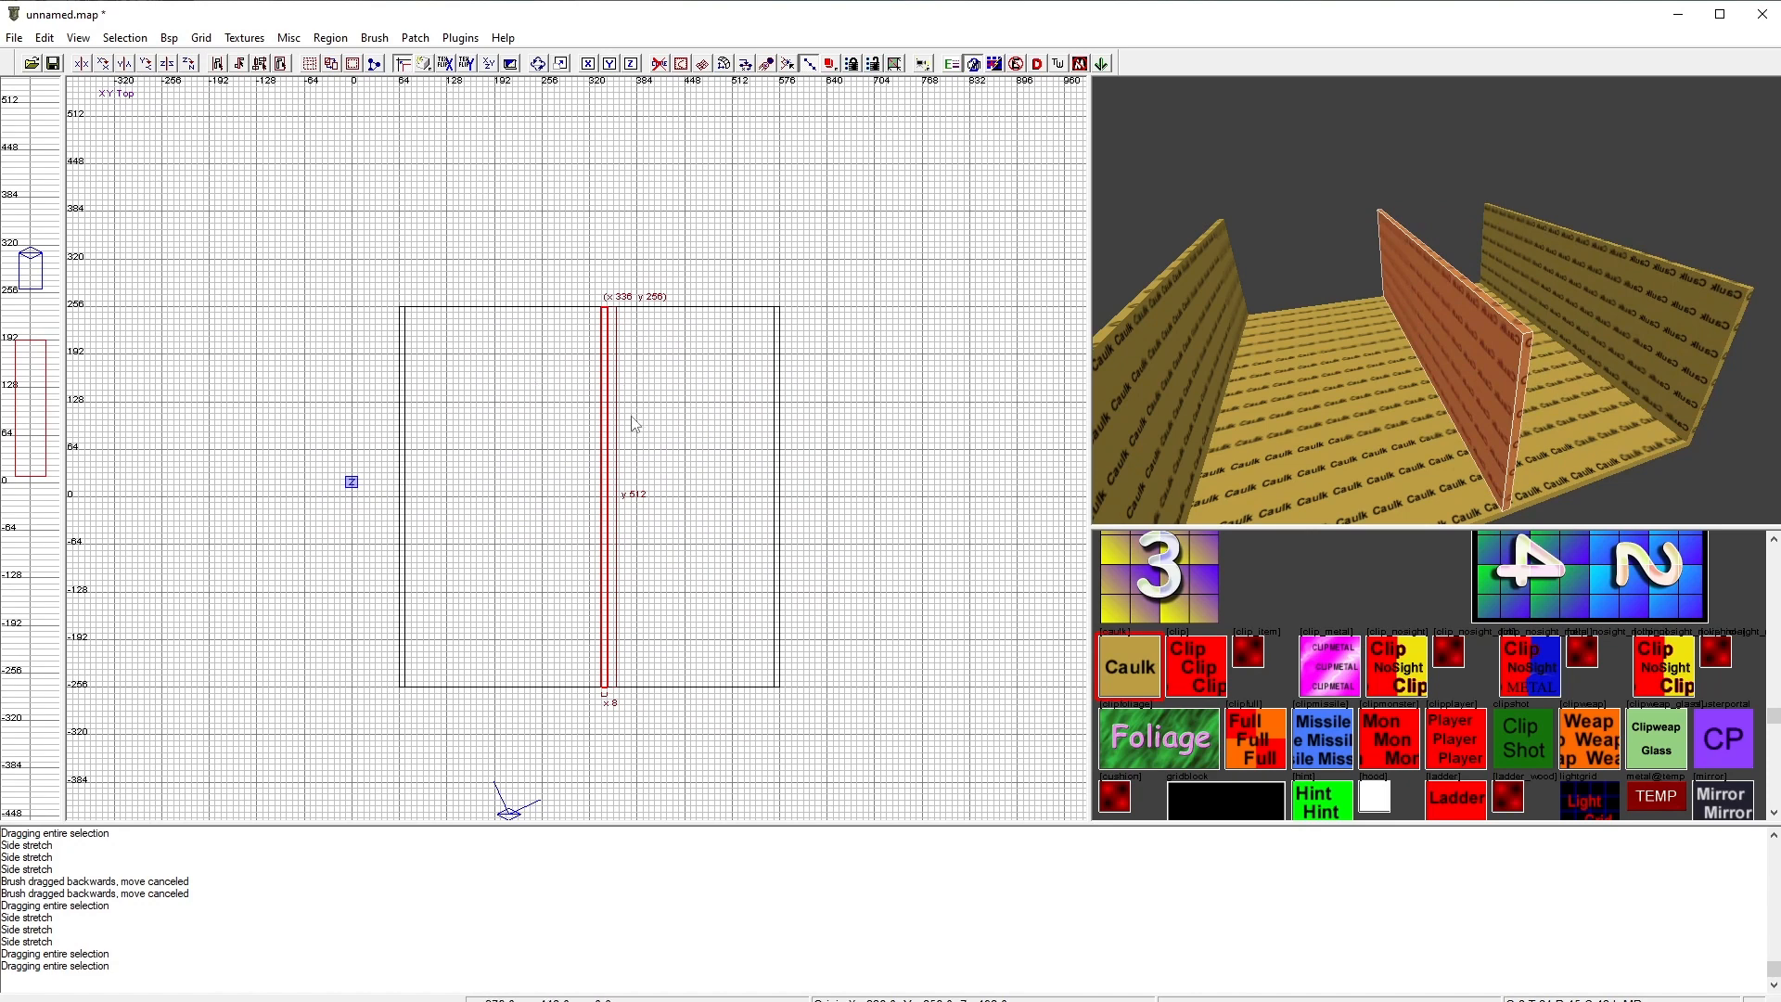
{"action": "left_click_drag", "start_coordinate": [631, 498], "coordinate": [805, 481]}
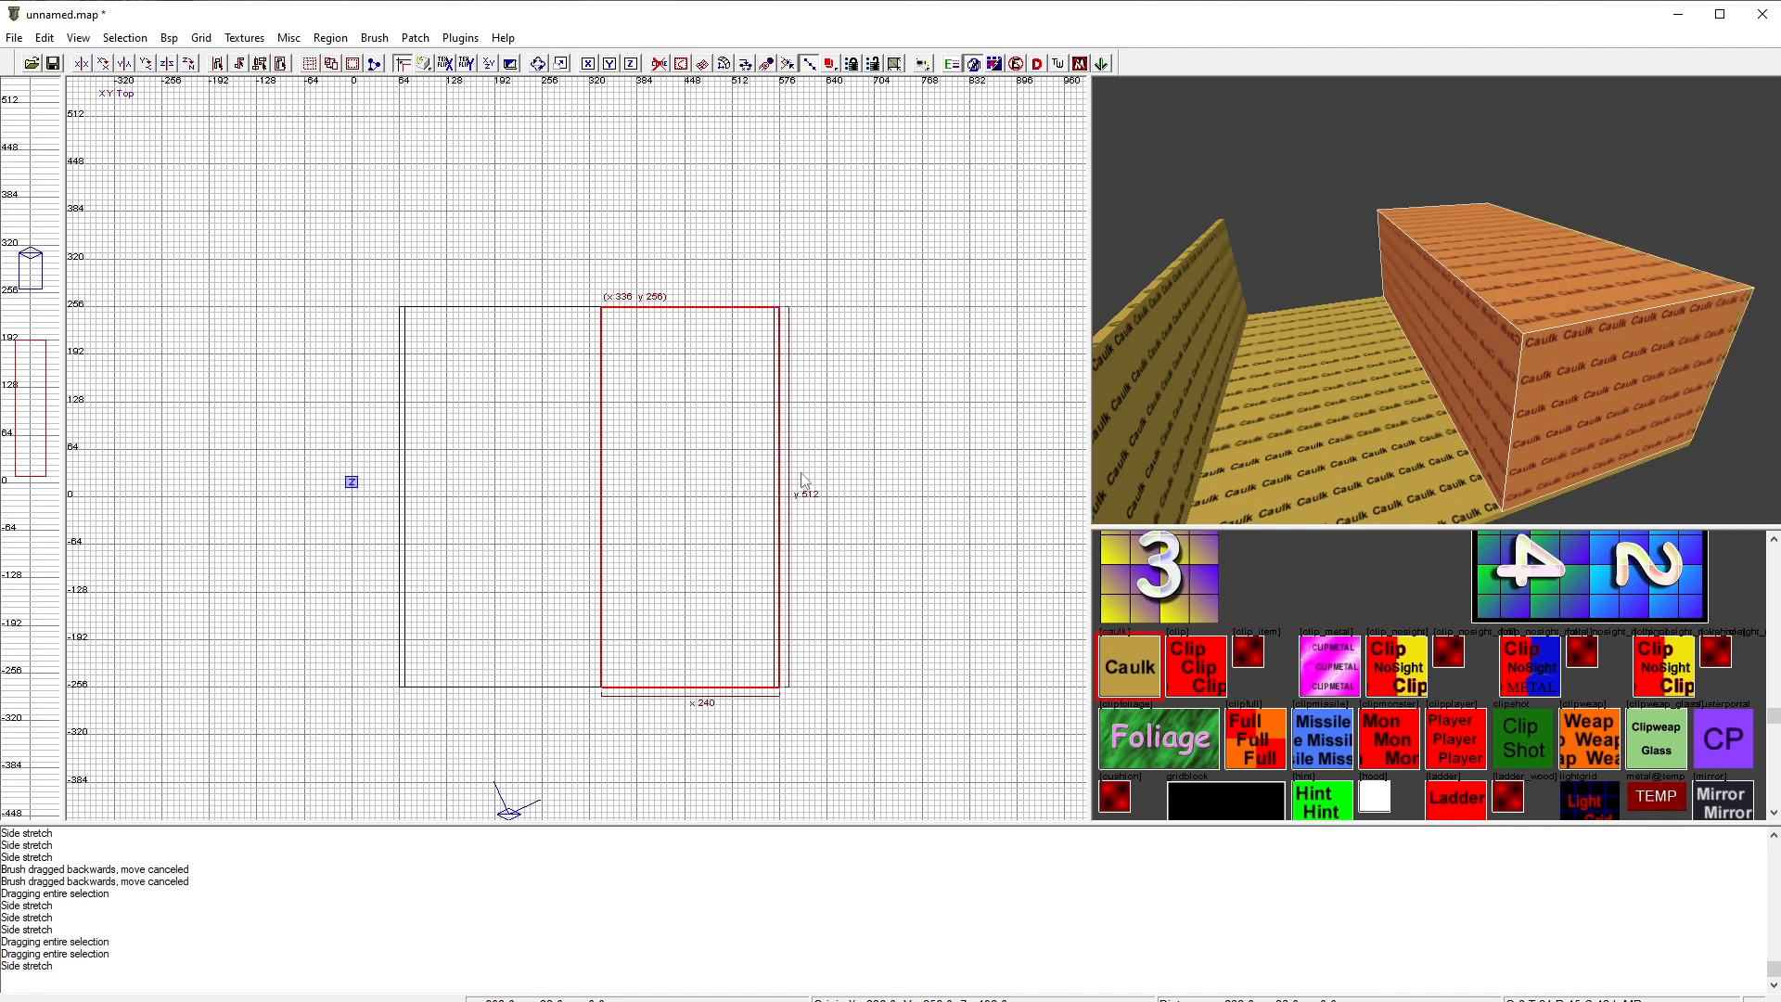
{"action": "left_click_drag", "start_coordinate": [576, 477], "coordinate": [383, 469]}
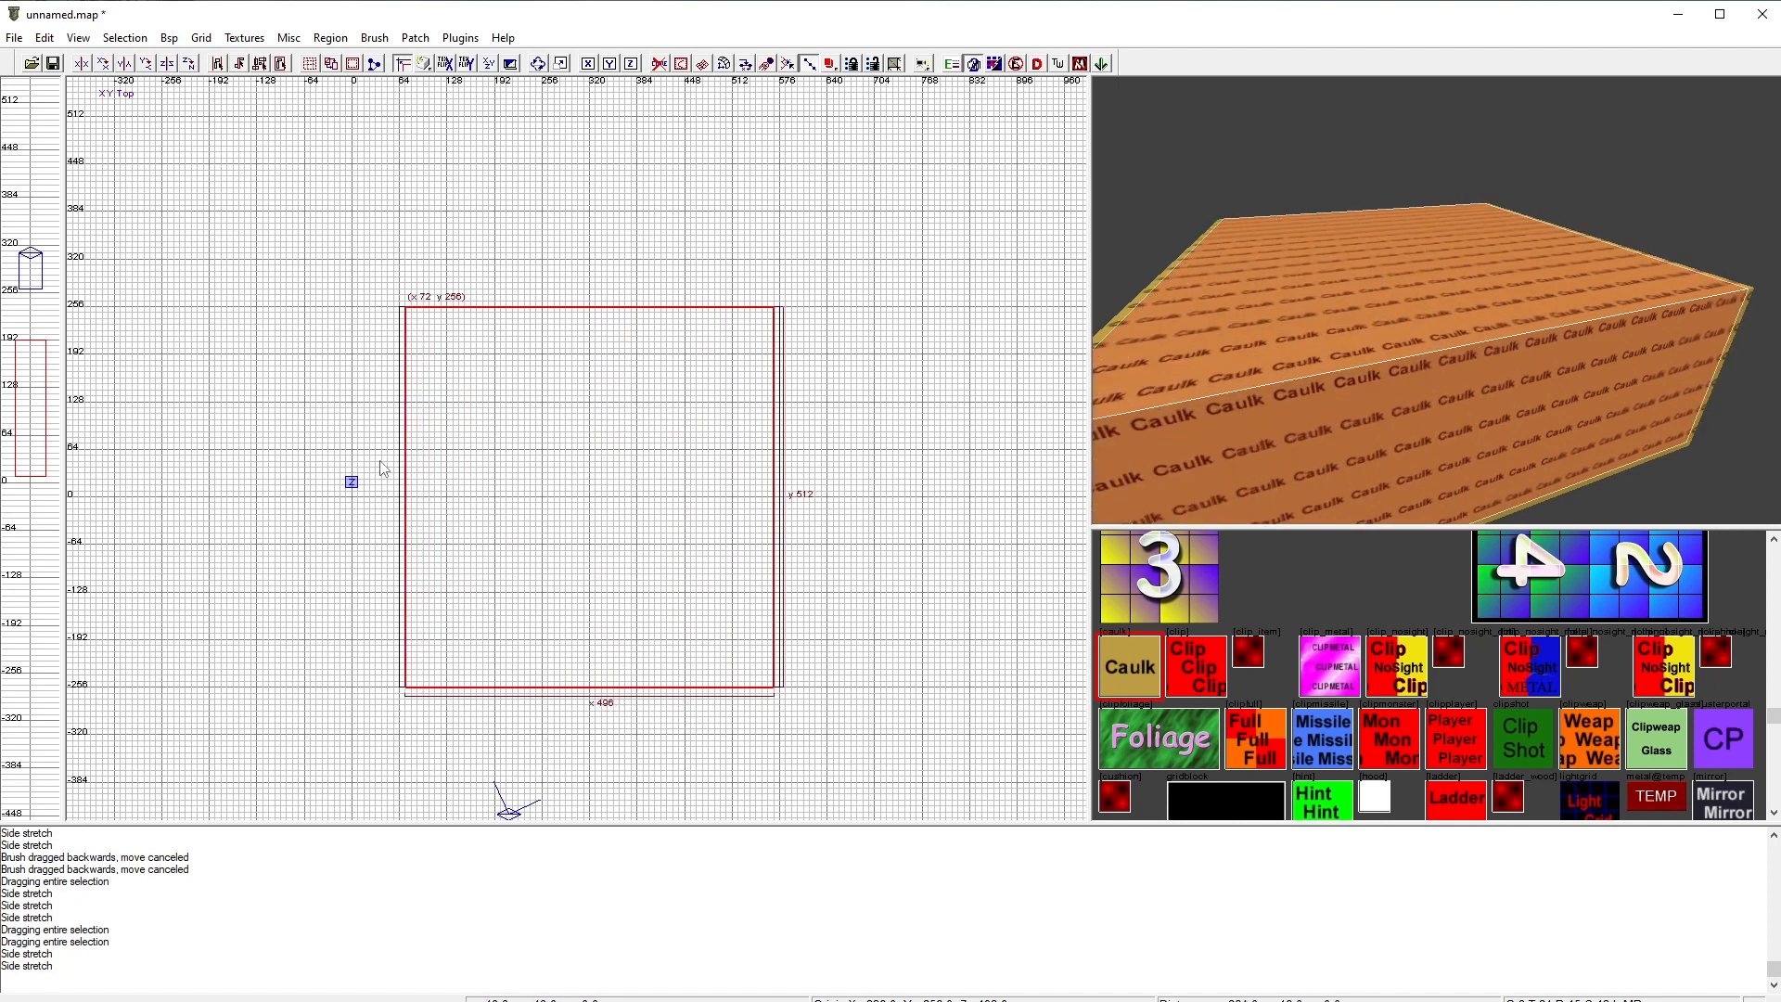
{"action": "left_click_drag", "start_coordinate": [587, 717], "coordinate": [583, 368]}
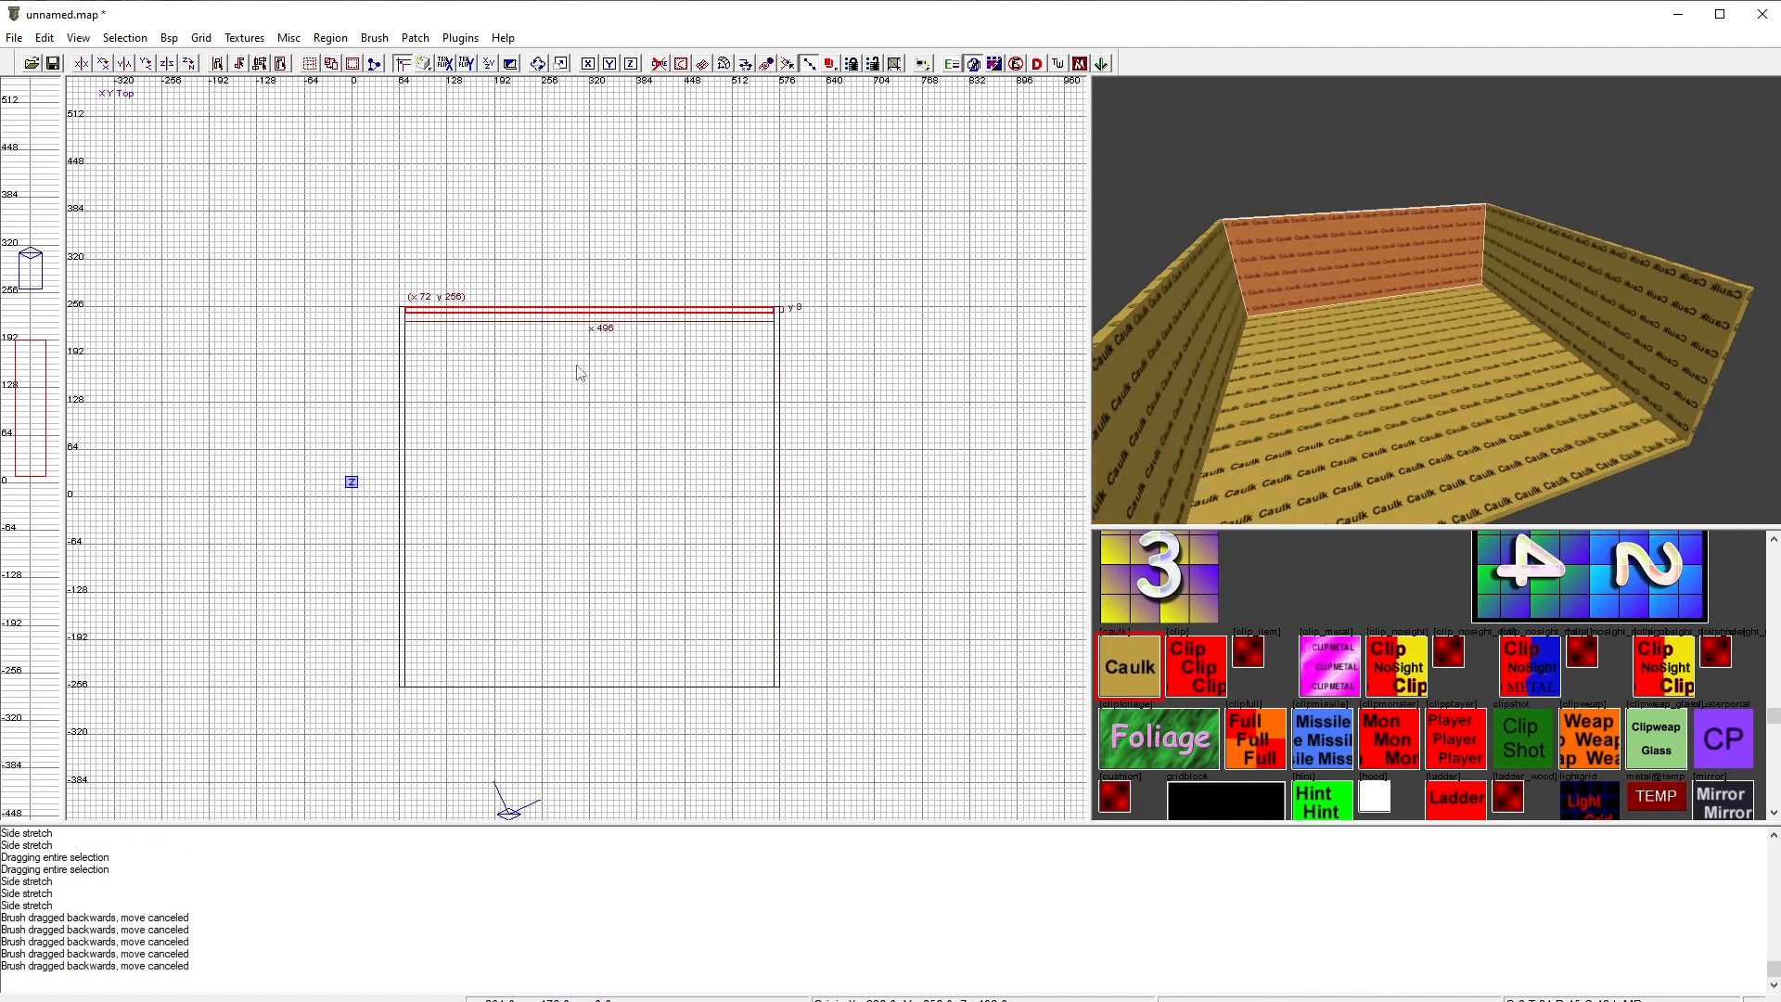
{"action": "key", "text": "BackSpace"}
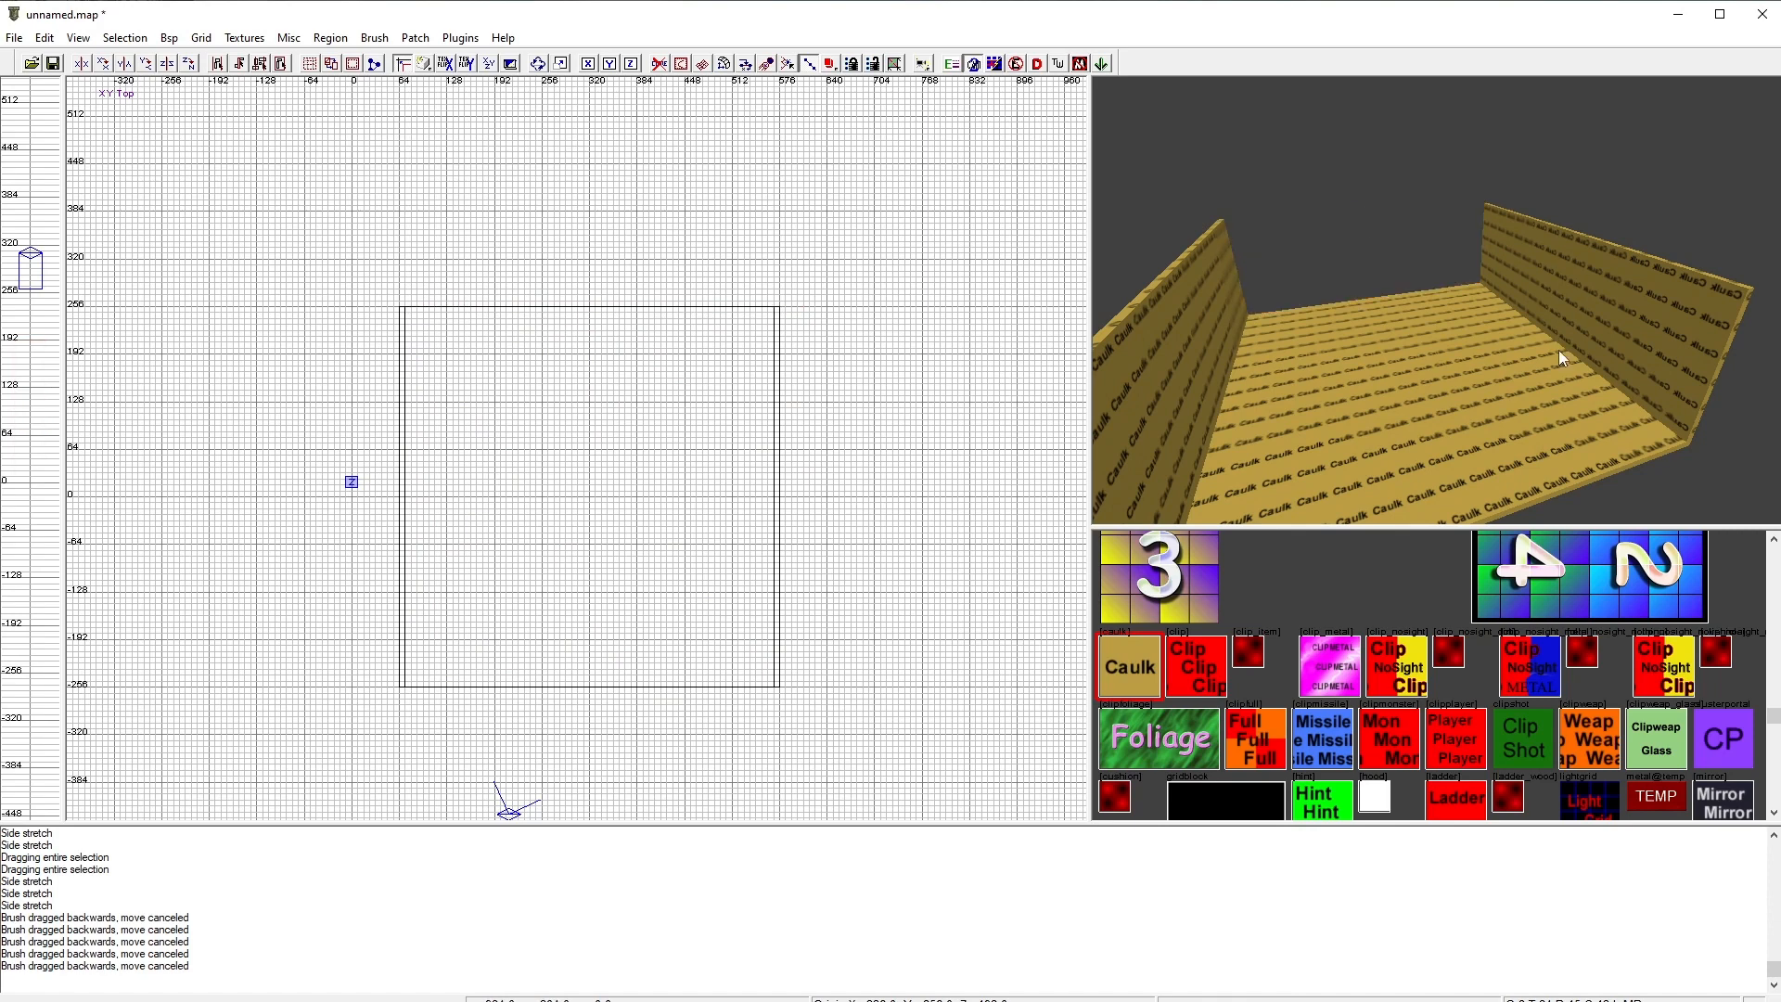
Step: Rotate a spare wall copy about the z-axis and fit it along the floor's back edge at y 256, 496 units long
{"action": "left_click", "coordinate": [1577, 310], "text": "shift"}
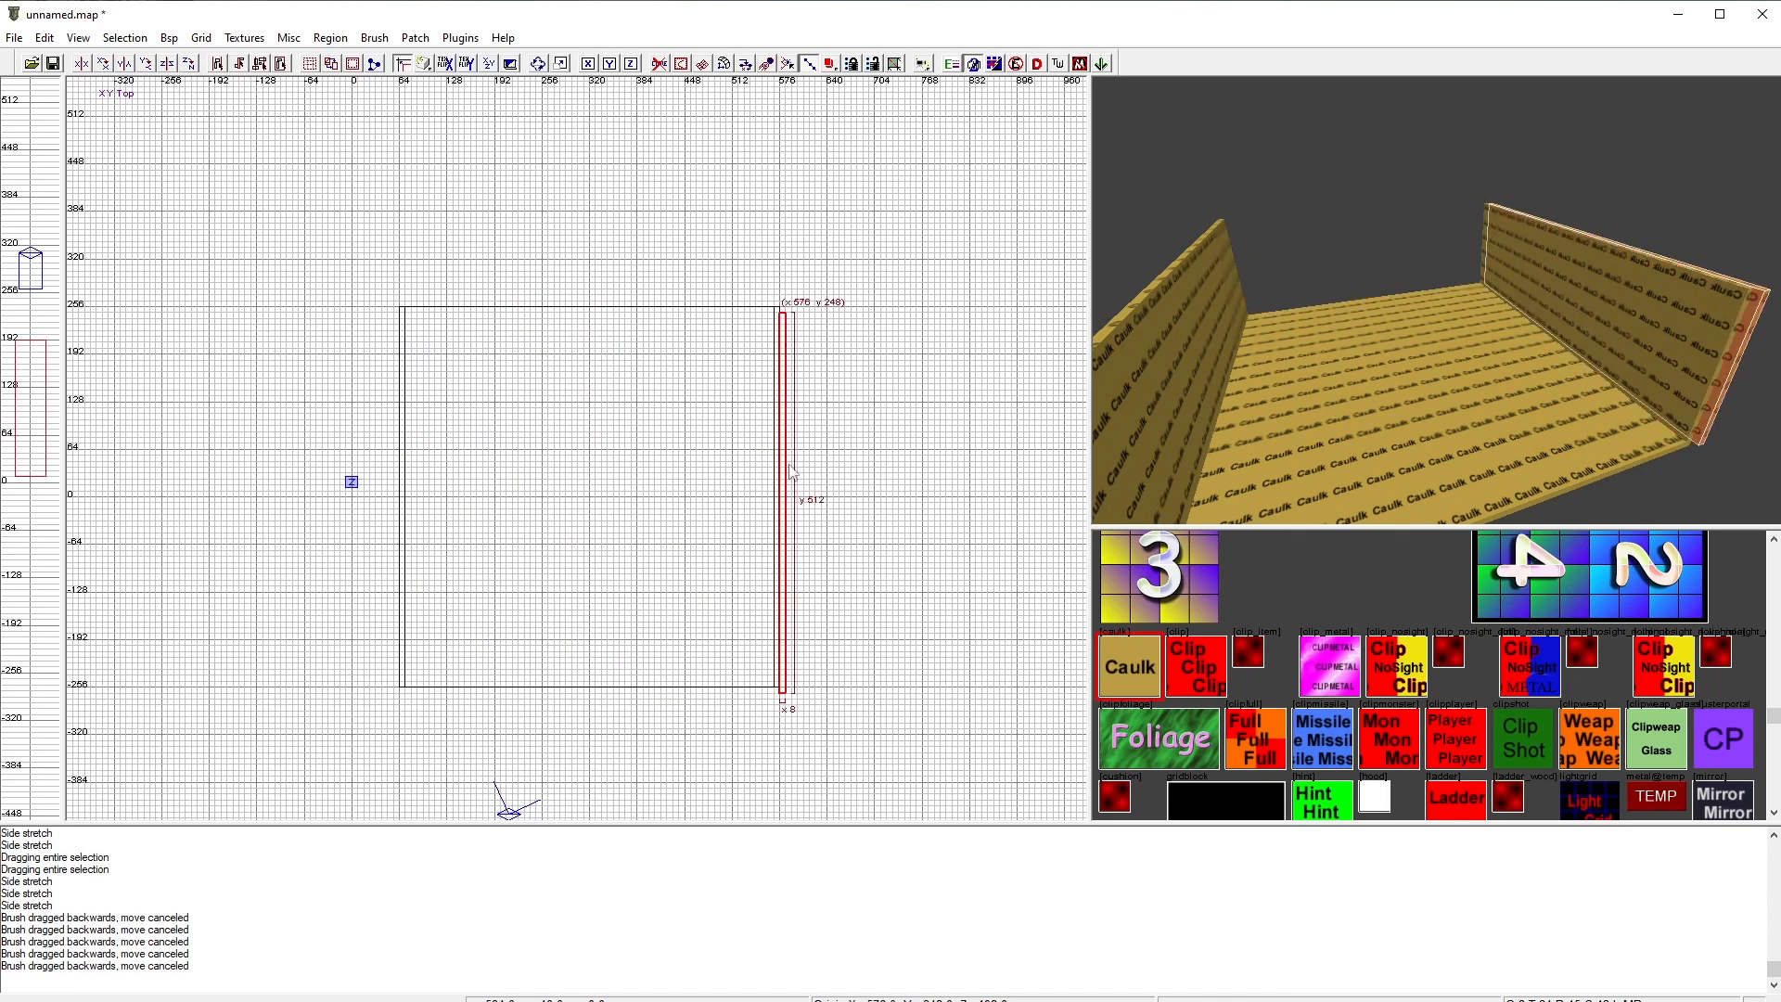
{"action": "left_click_drag", "start_coordinate": [789, 472], "coordinate": [543, 461]}
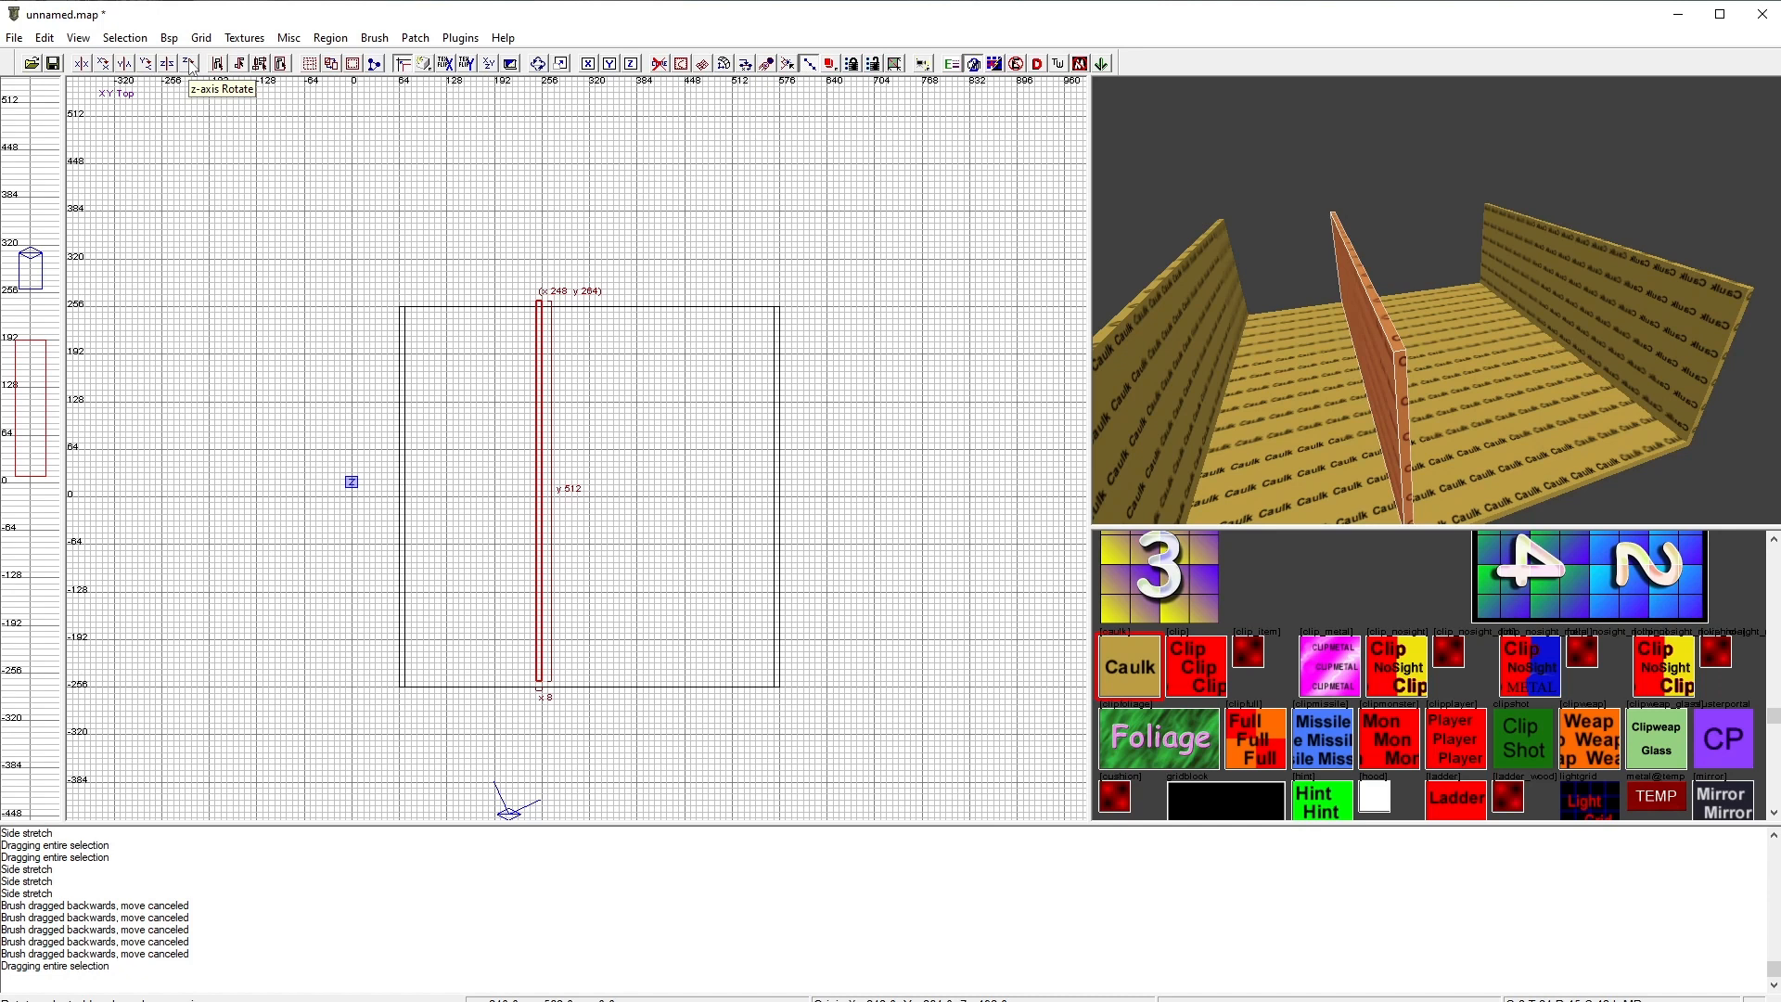
{"action": "left_click", "coordinate": [190, 63]}
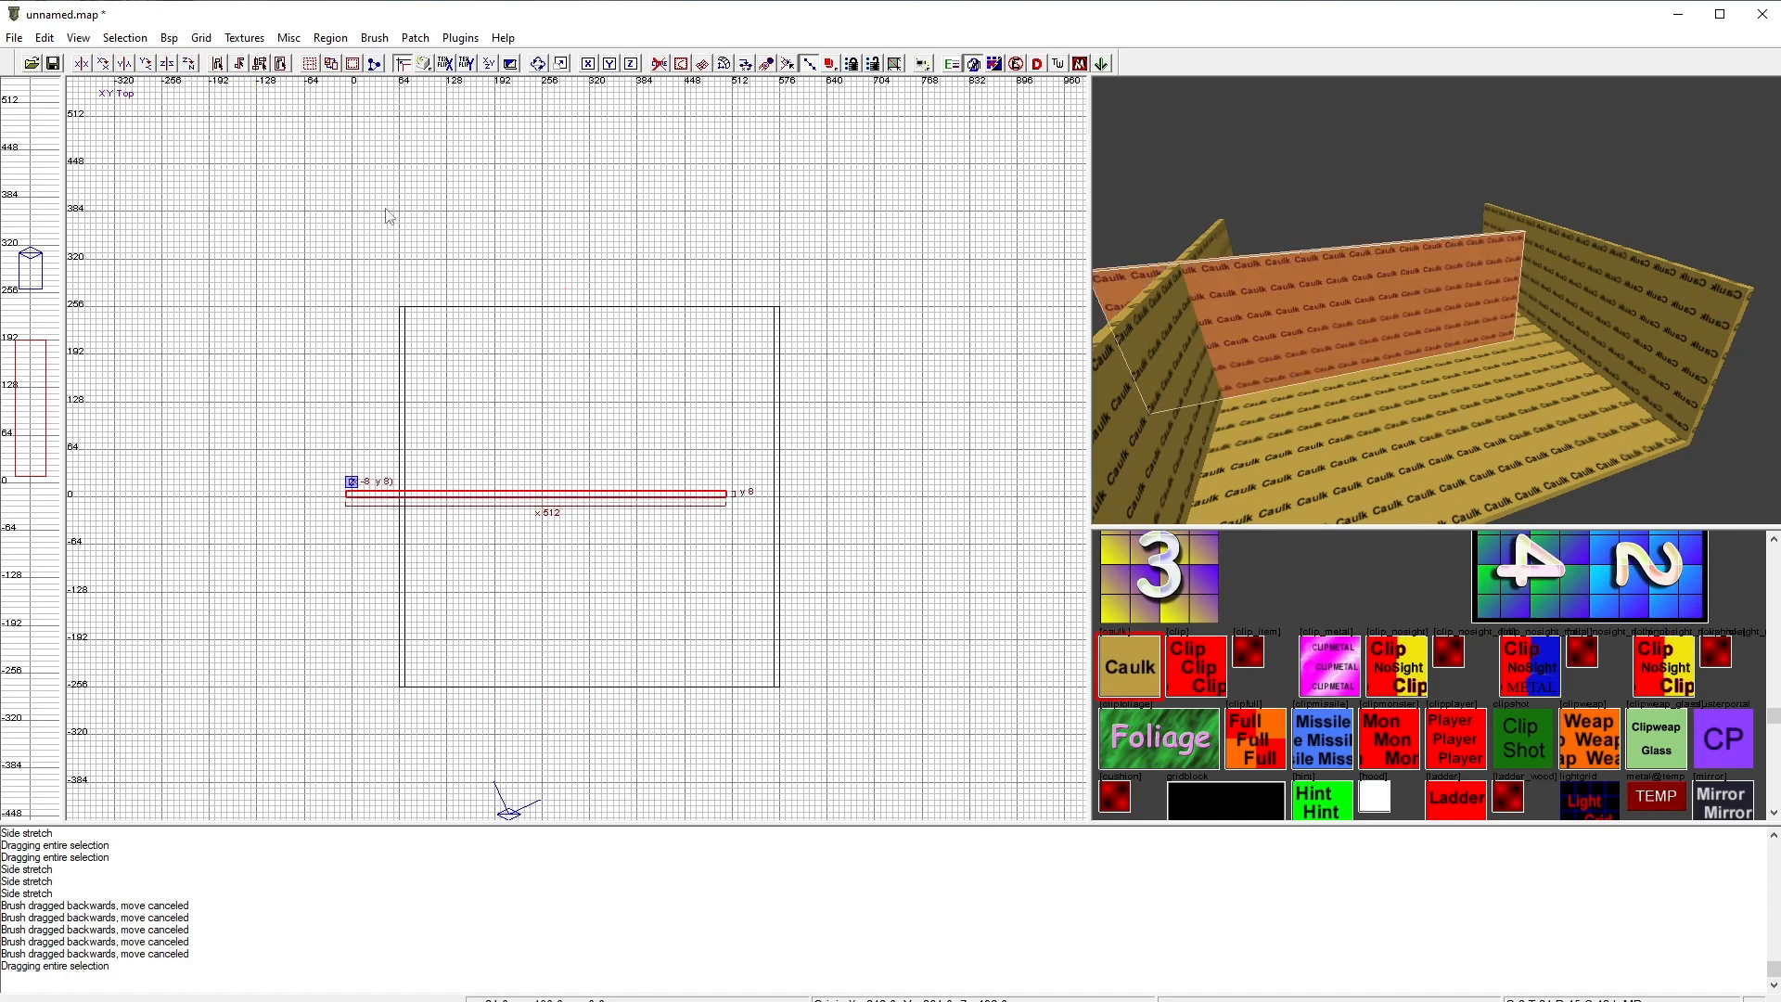
{"action": "left_click_drag", "start_coordinate": [471, 501], "coordinate": [531, 316]}
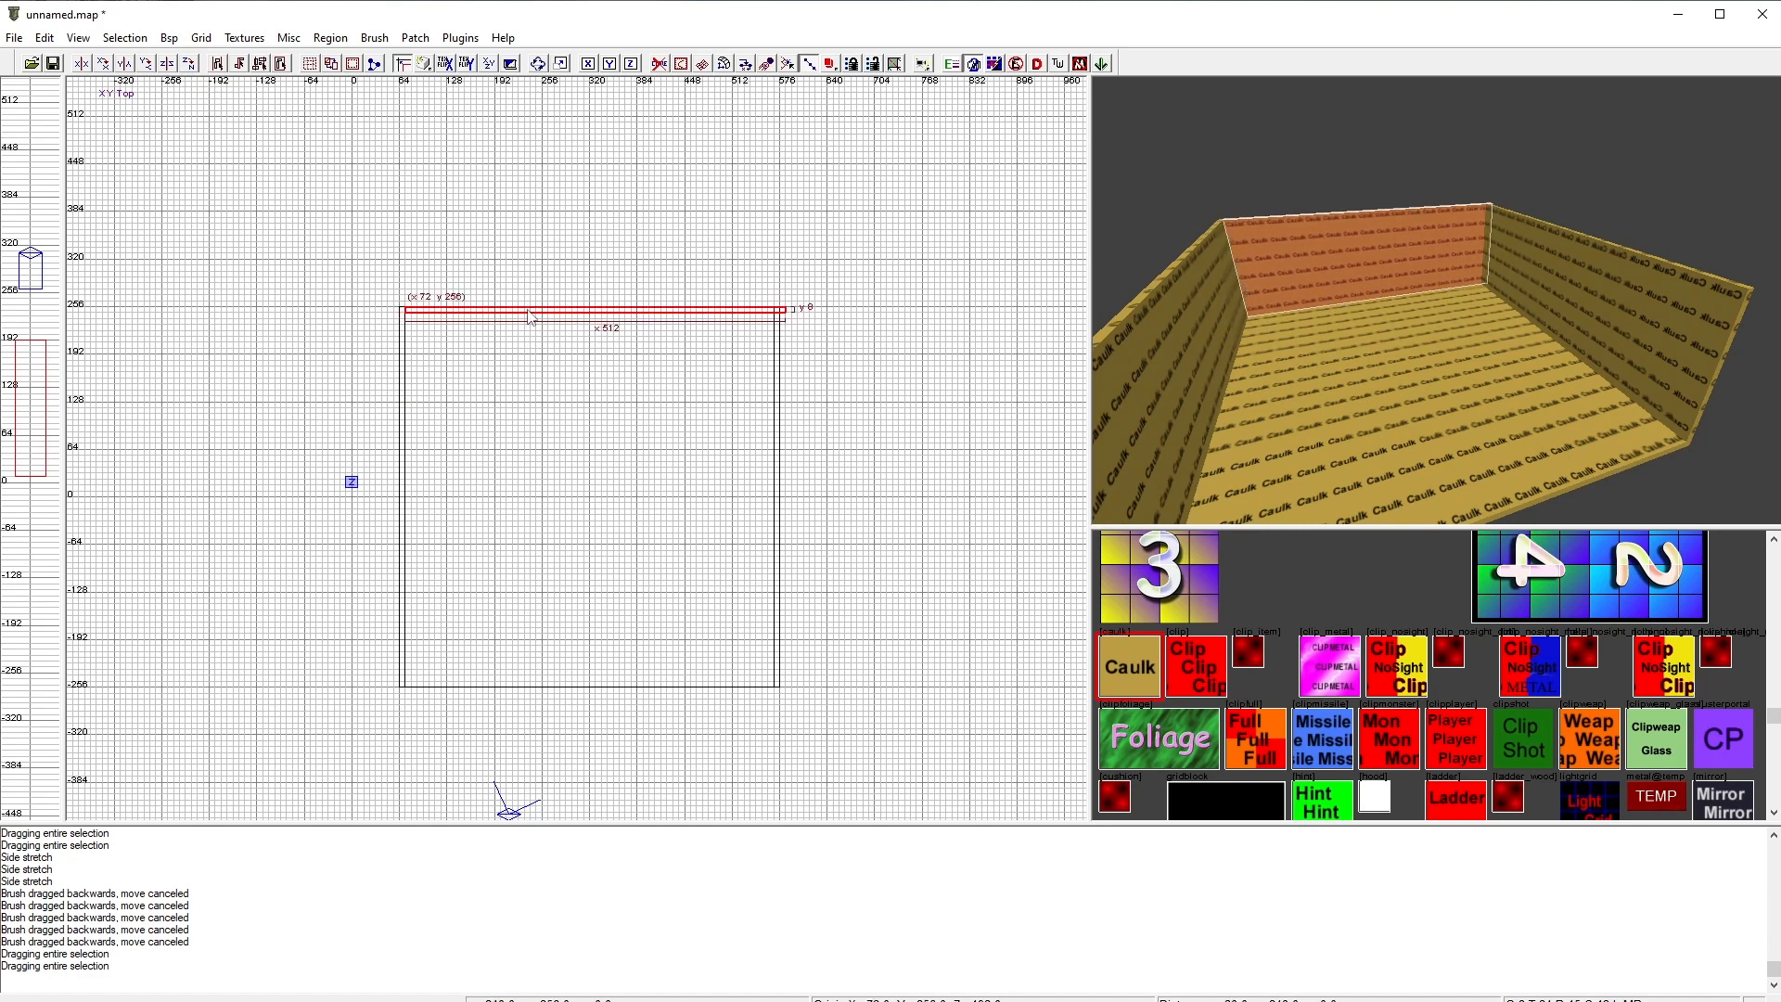
{"action": "left_click_drag", "start_coordinate": [827, 303], "coordinate": [820, 317]}
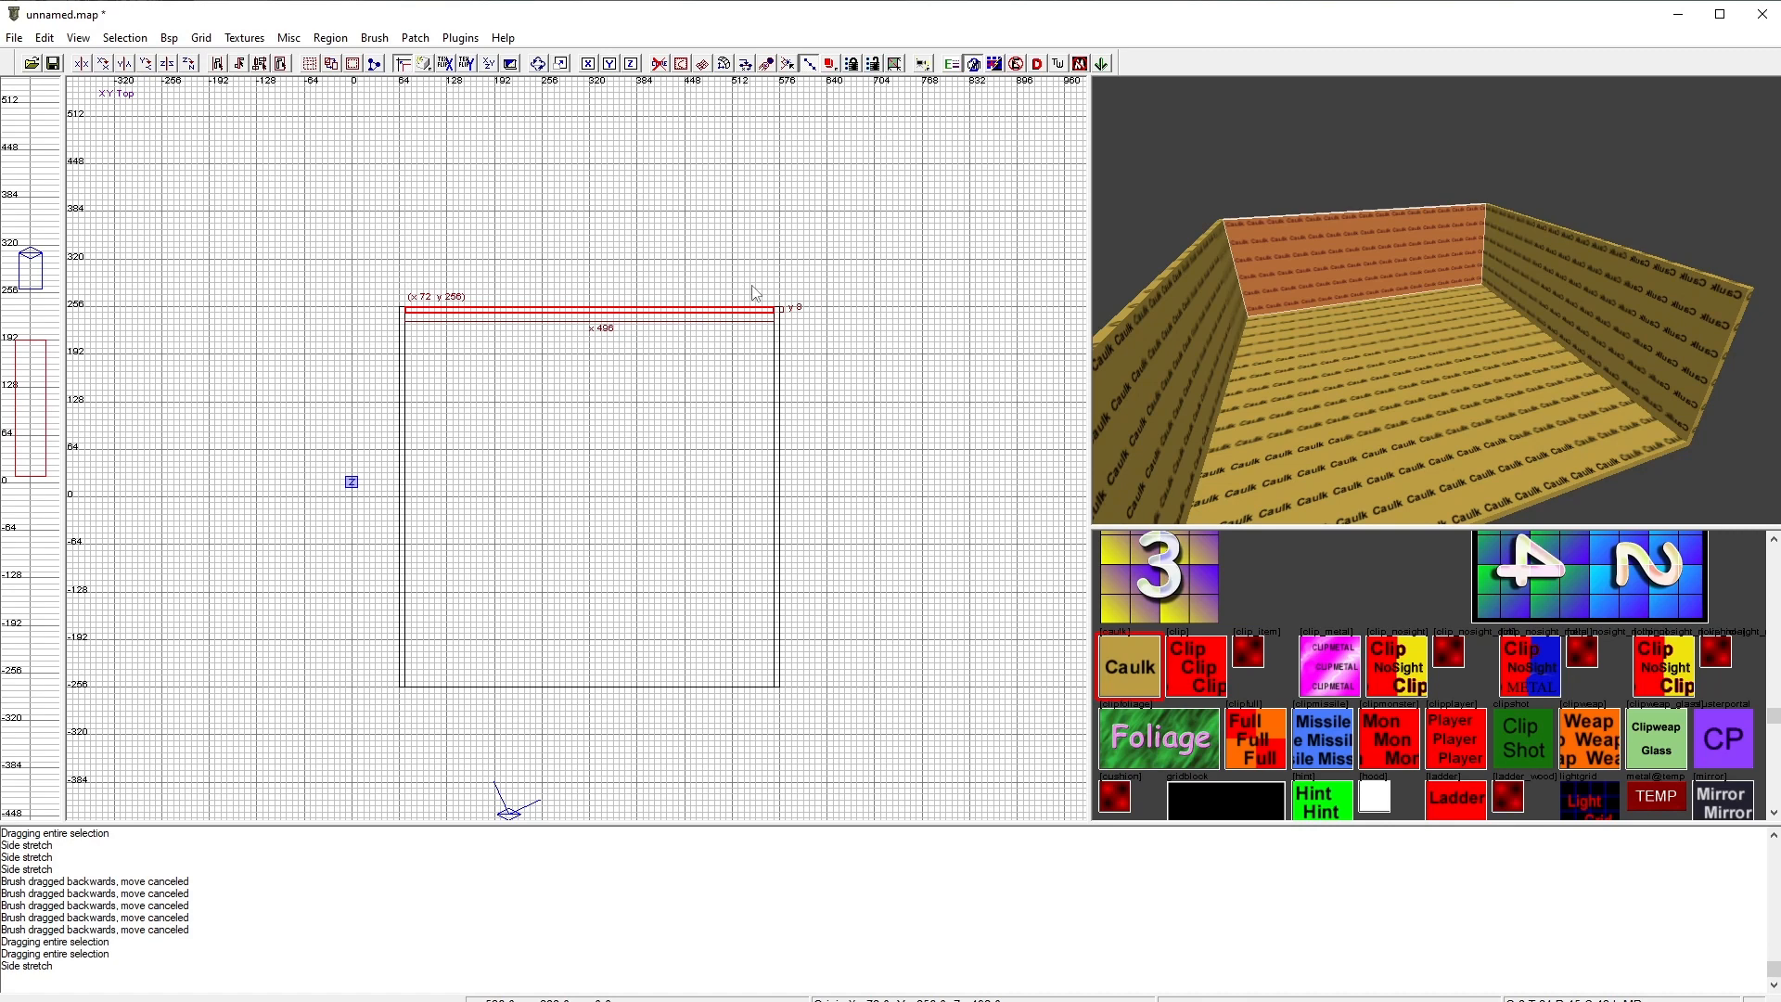
{"action": "key", "text": "Escape"}
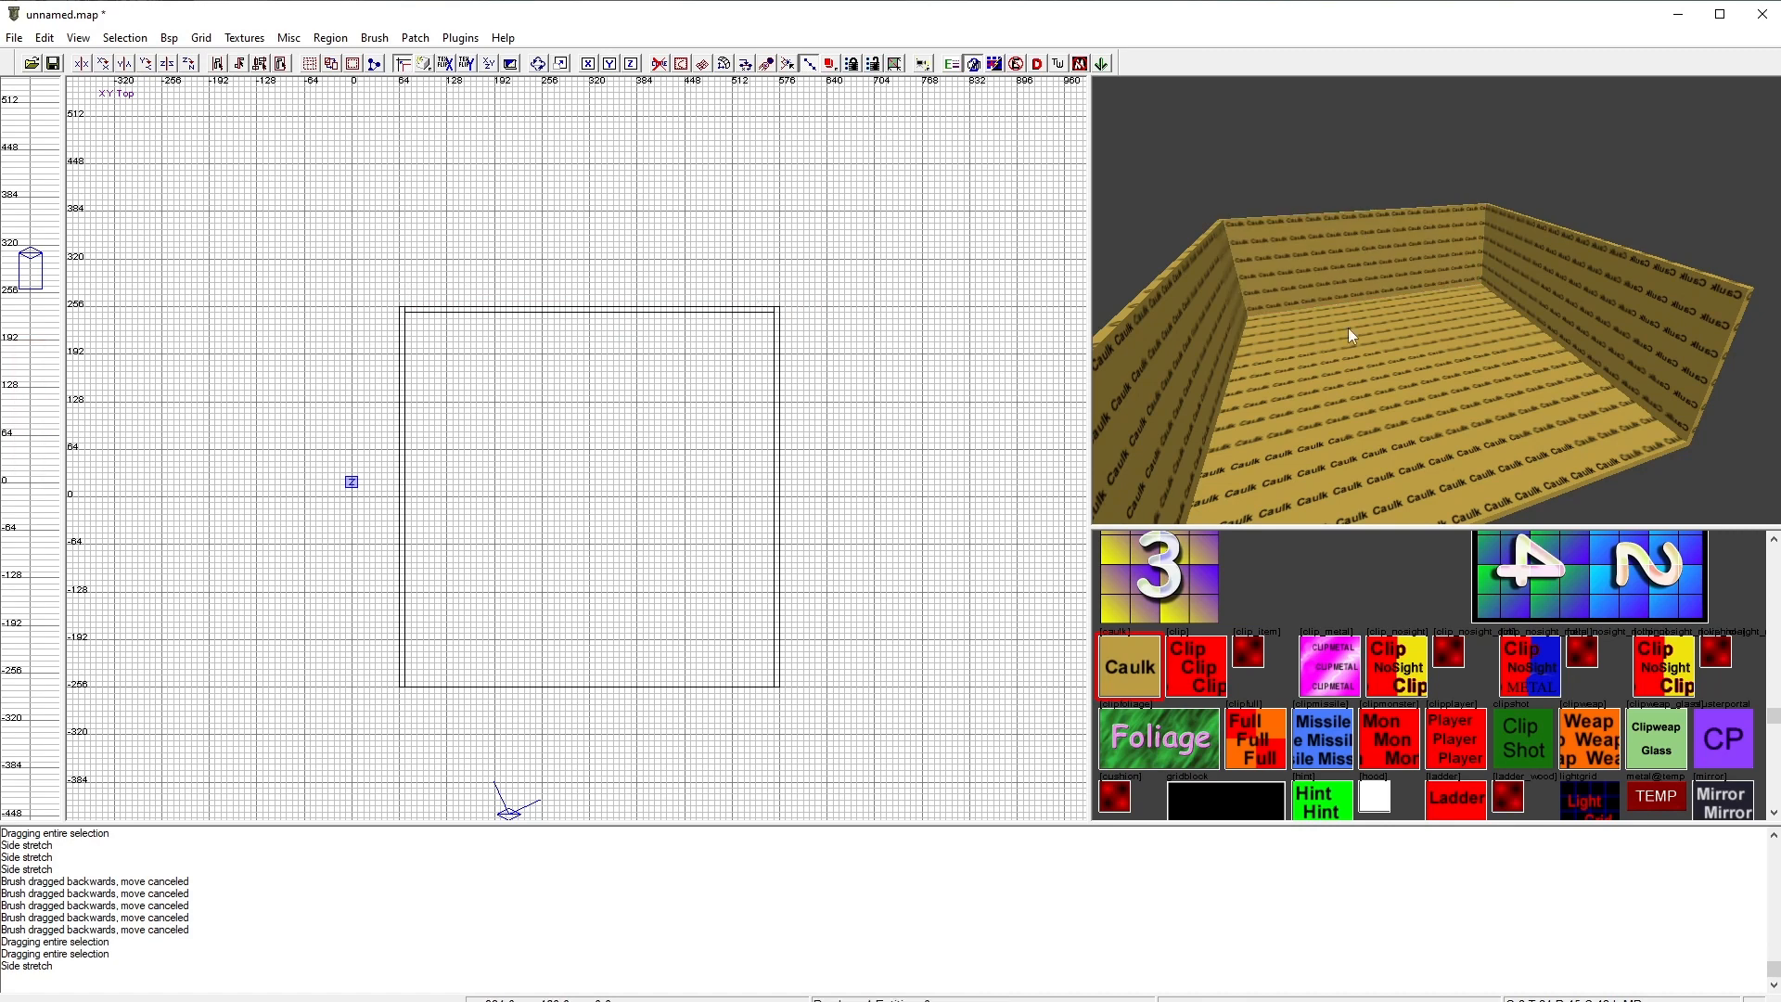
Step: Select the back wall and place a copy of it along the floor's front edge at y -248
{"action": "right_click_drag", "start_coordinate": [1349, 327], "coordinate": [1450, 311]}
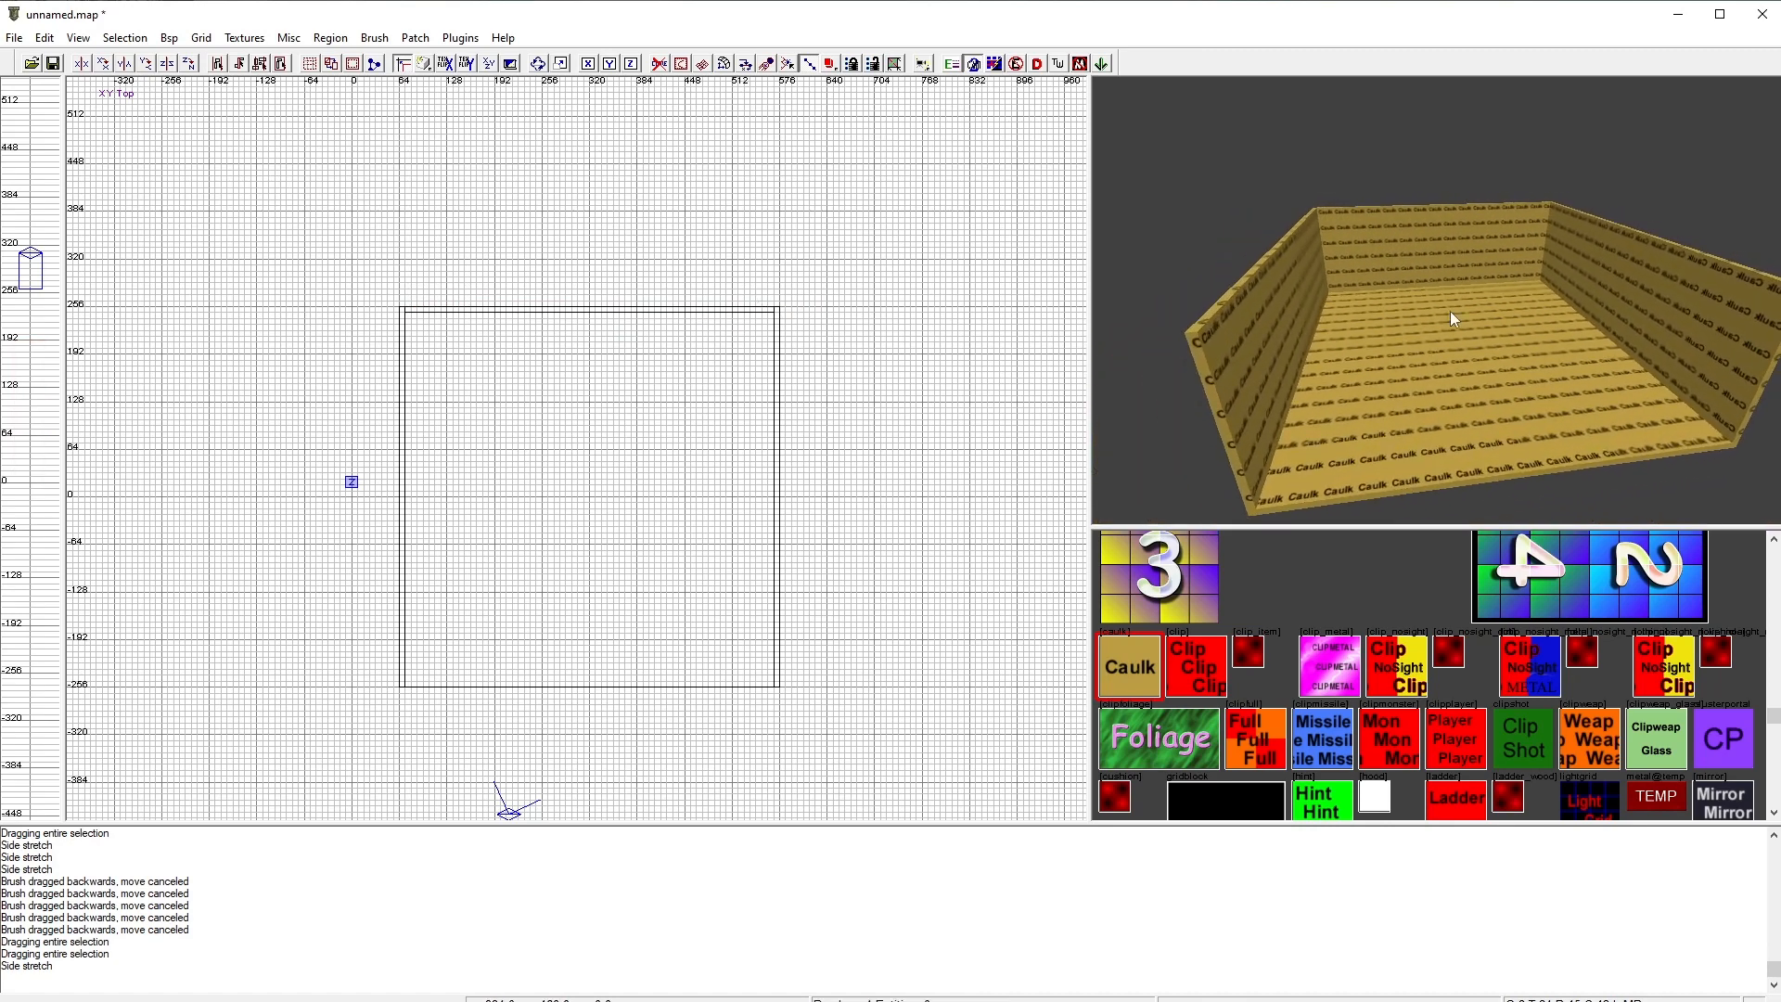
{"action": "left_click", "coordinate": [1432, 239], "text": "shift"}
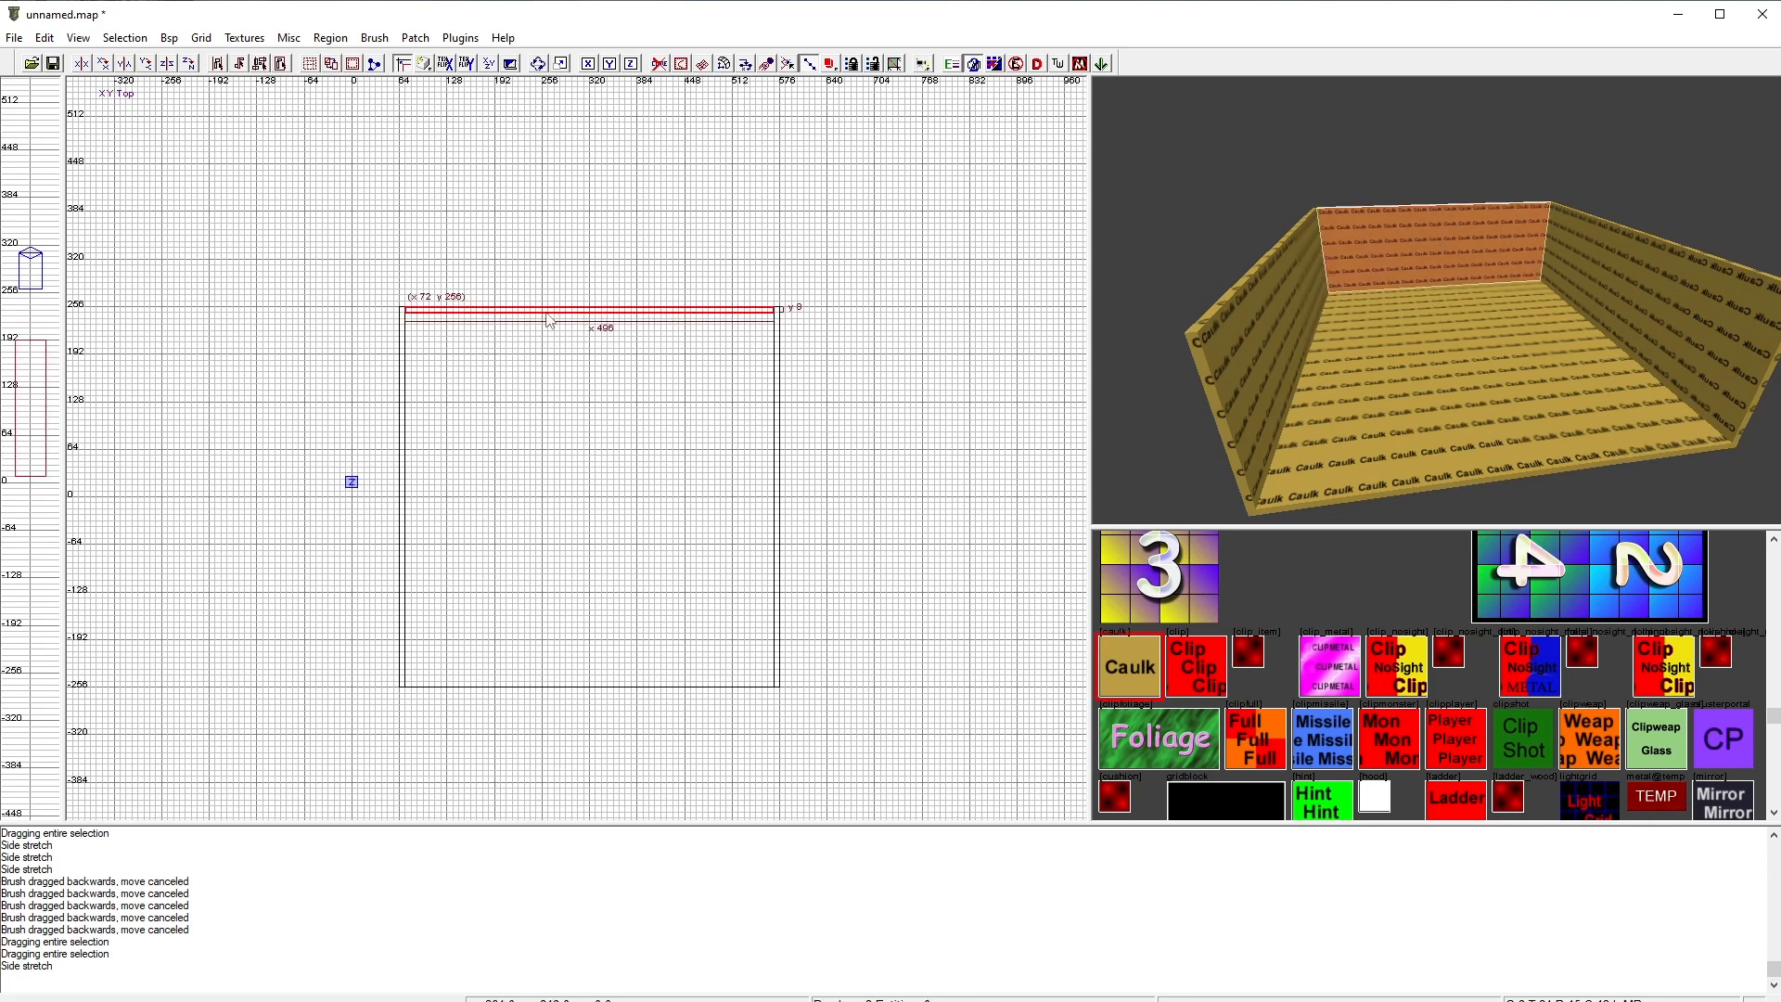
{"action": "key", "text": "space"}
{"action": "left_click_drag", "start_coordinate": [542, 320], "coordinate": [538, 689]}
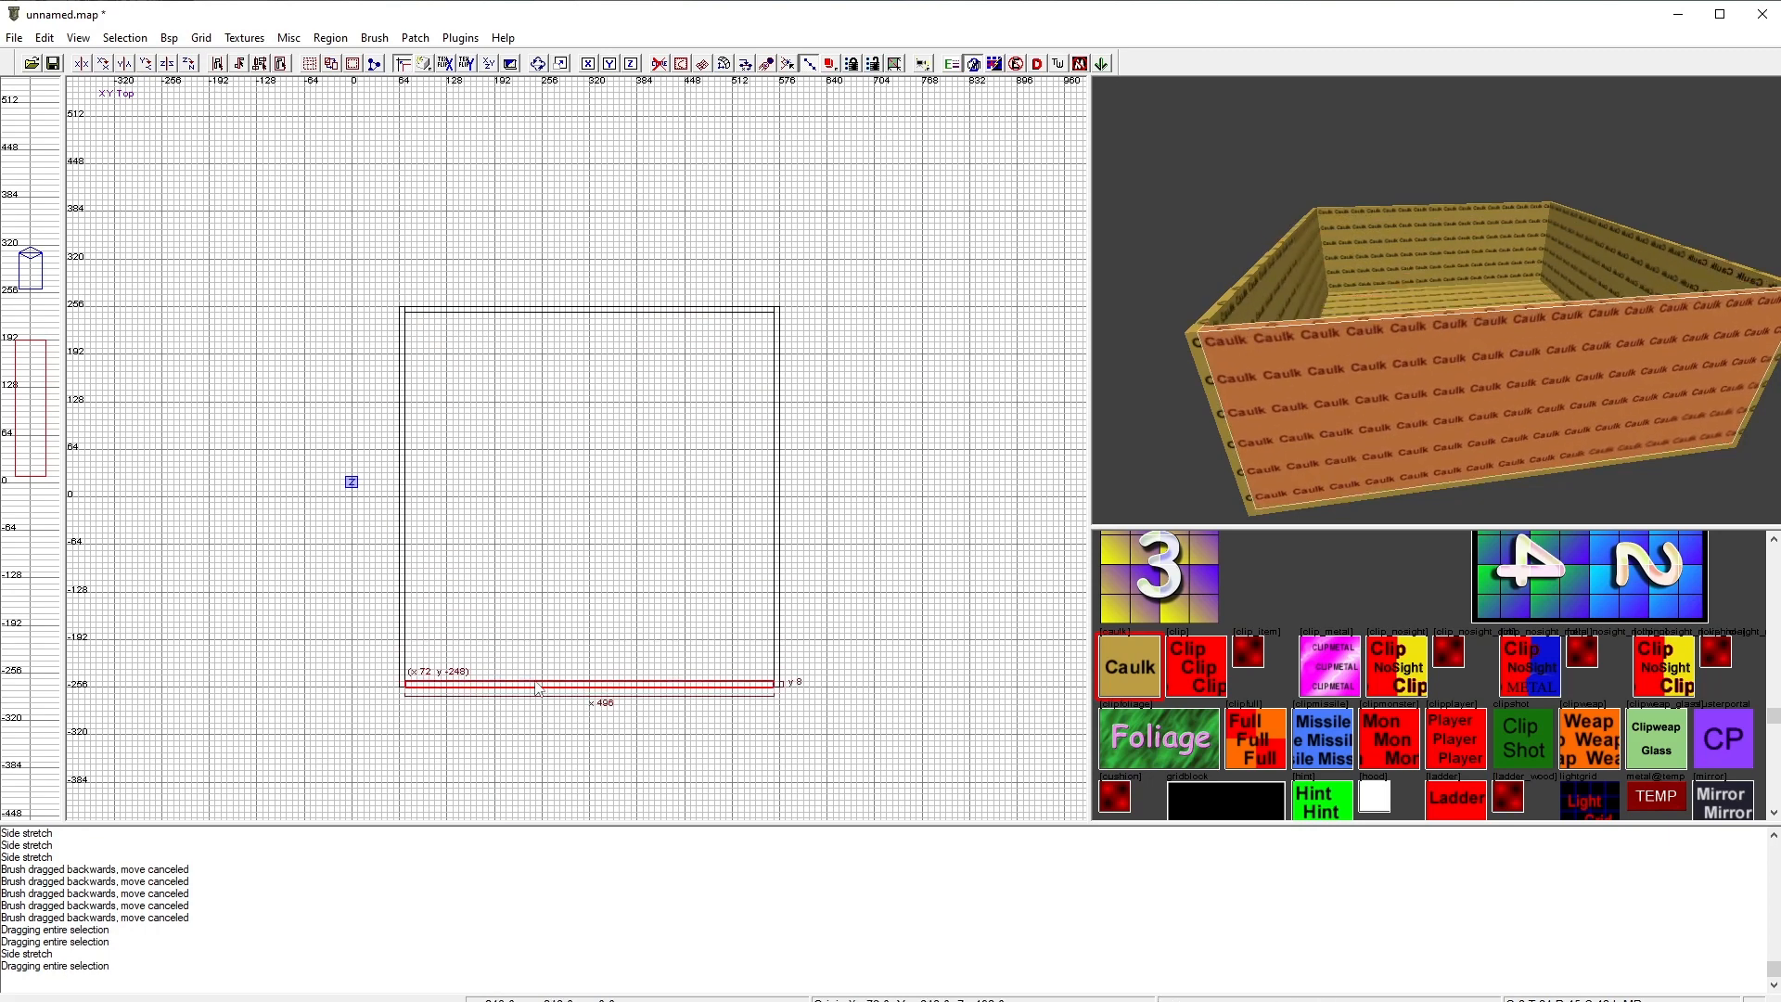
{"action": "key", "text": "Escape"}
Step: Fly the camera around the room to inspect the walls and floor from different angles
{"action": "right_click", "coordinate": [1372, 413]}
{"action": "key", "text": "Up"}
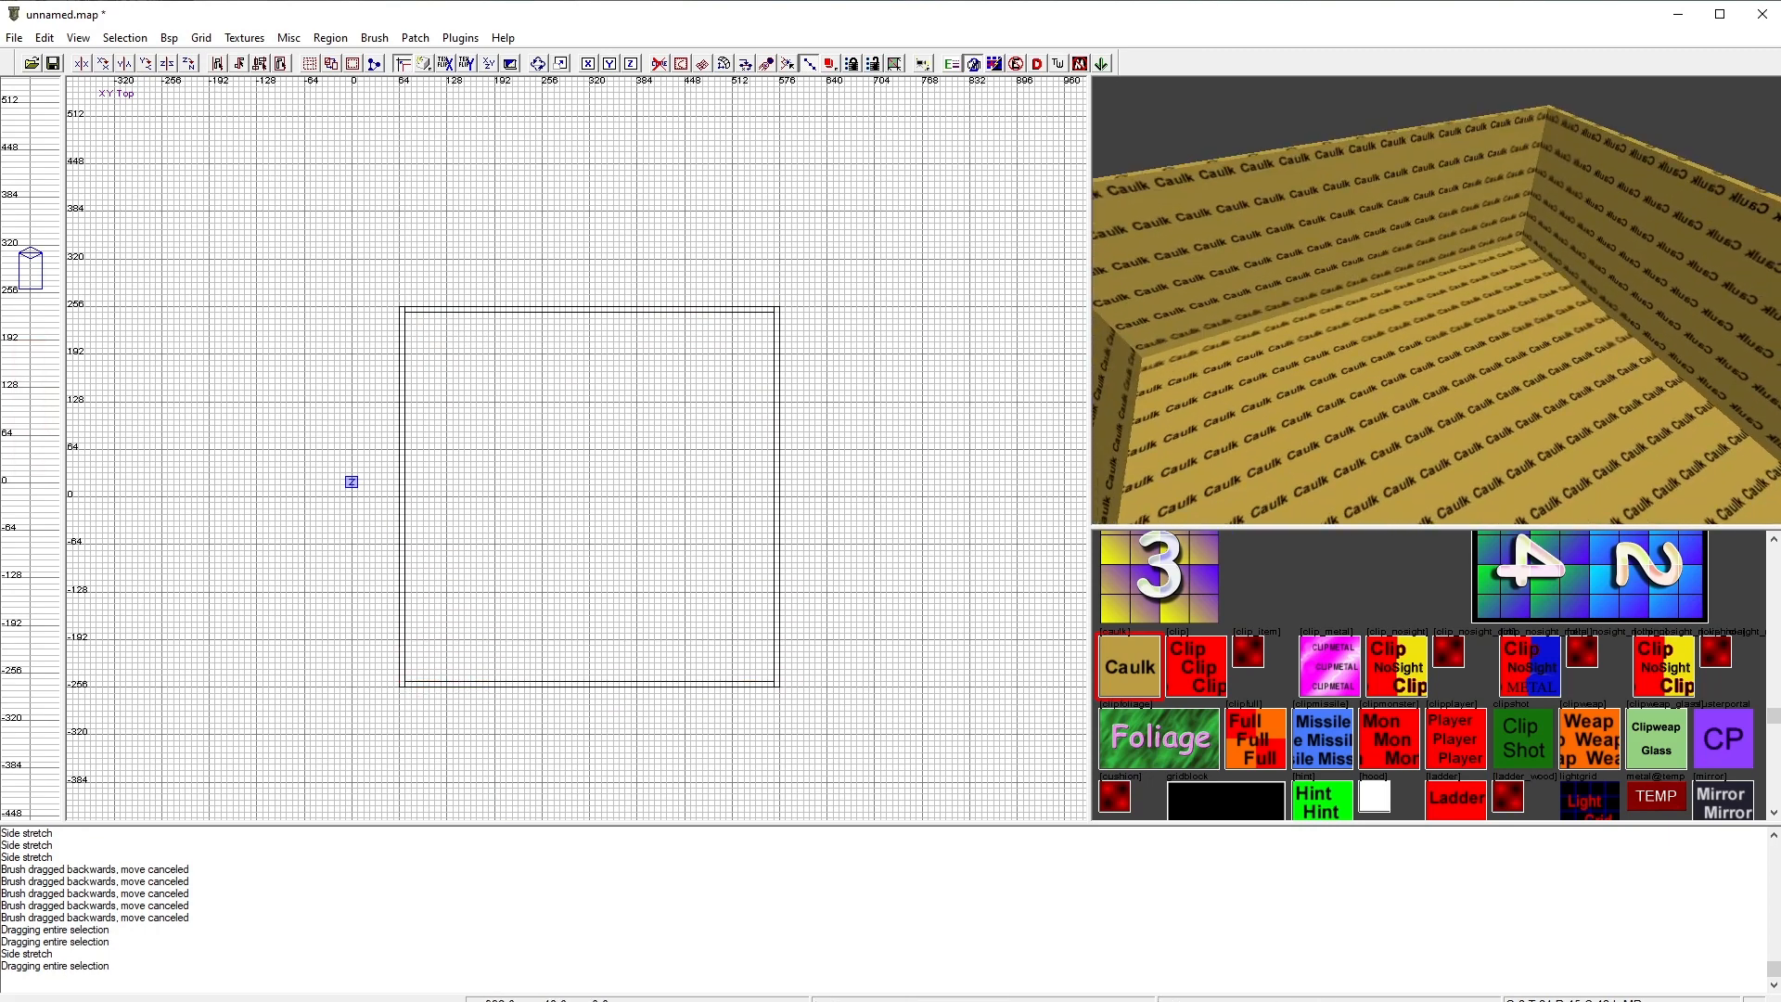
{"action": "key", "text": "Down"}
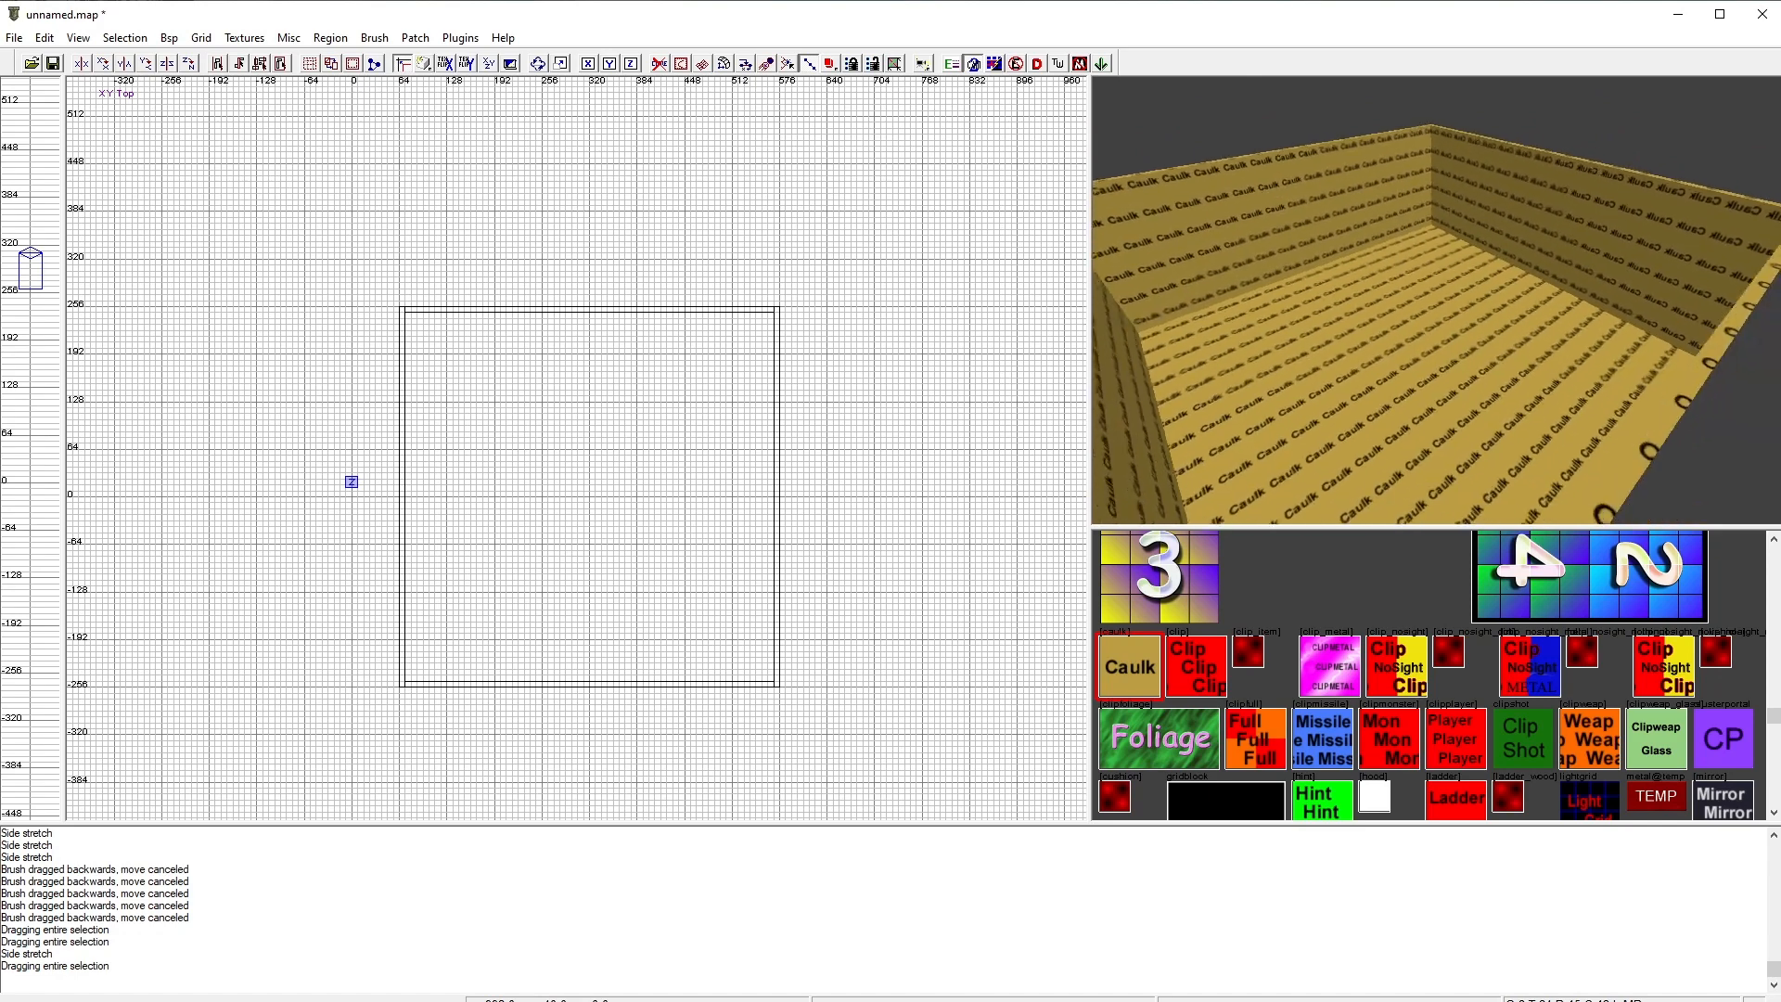
{"action": "key", "text": "Down"}
{"action": "key", "text": "Up"}
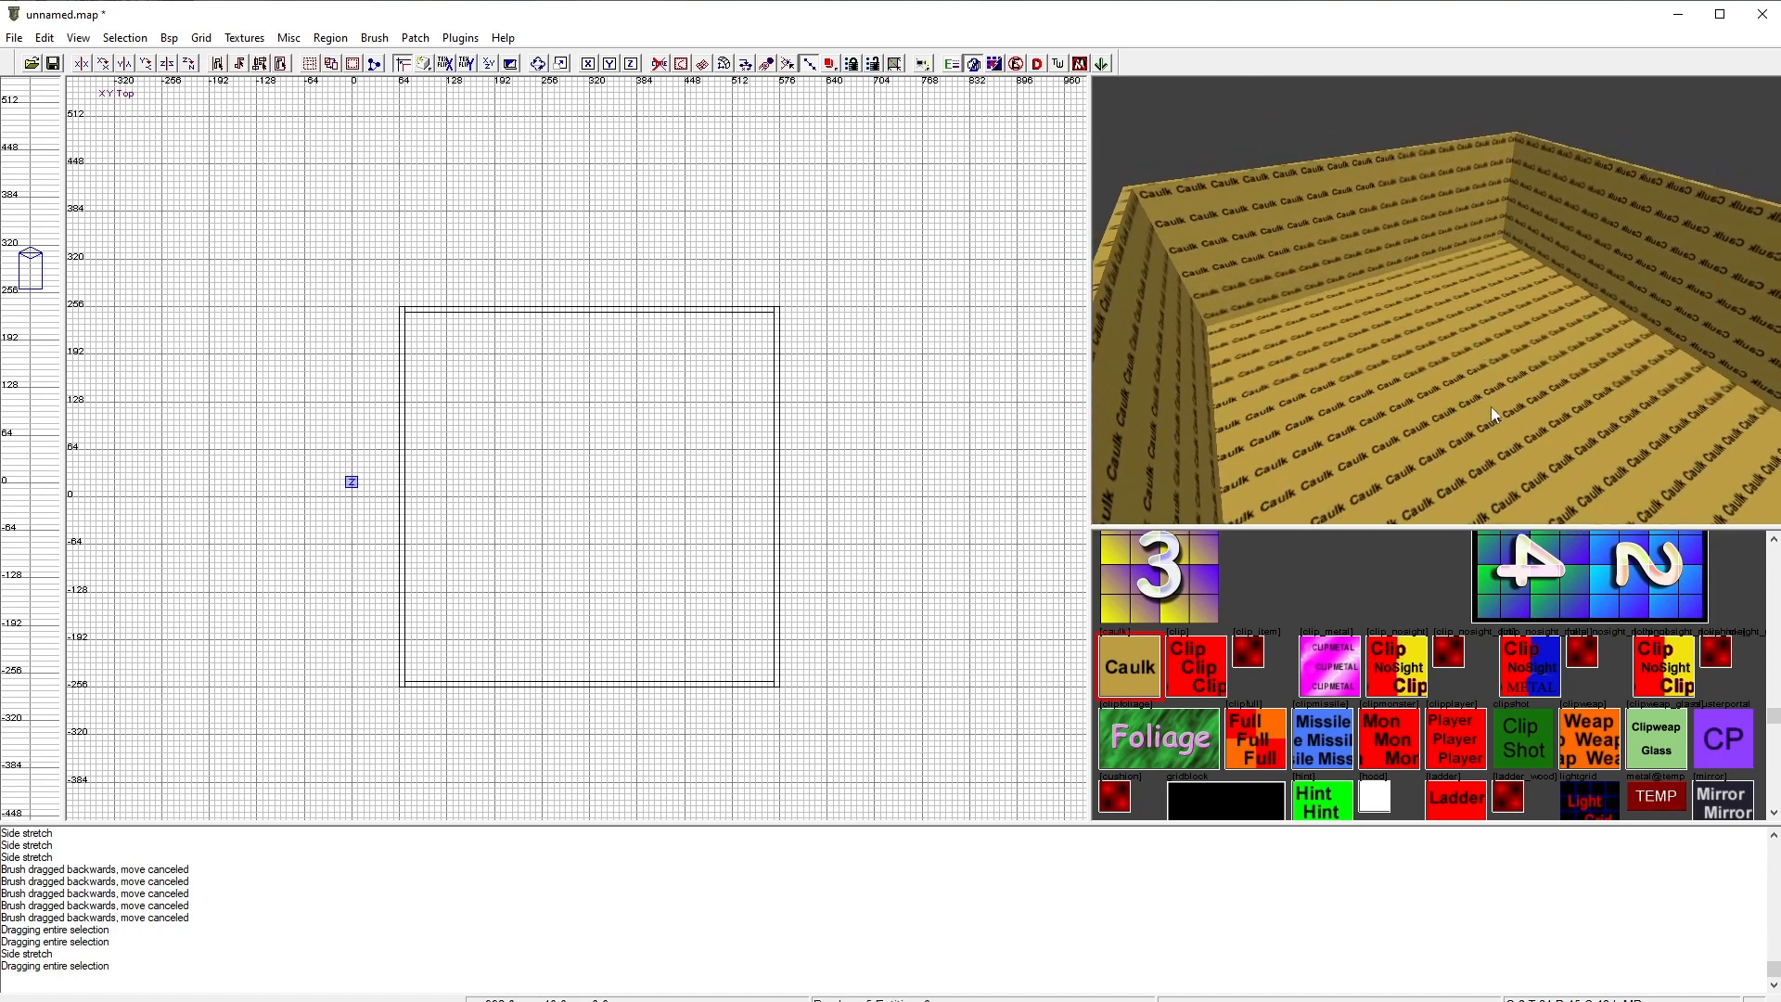
{"action": "key", "text": "Down"}
{"action": "key", "text": "Up"}
{"action": "key", "text": "Down"}
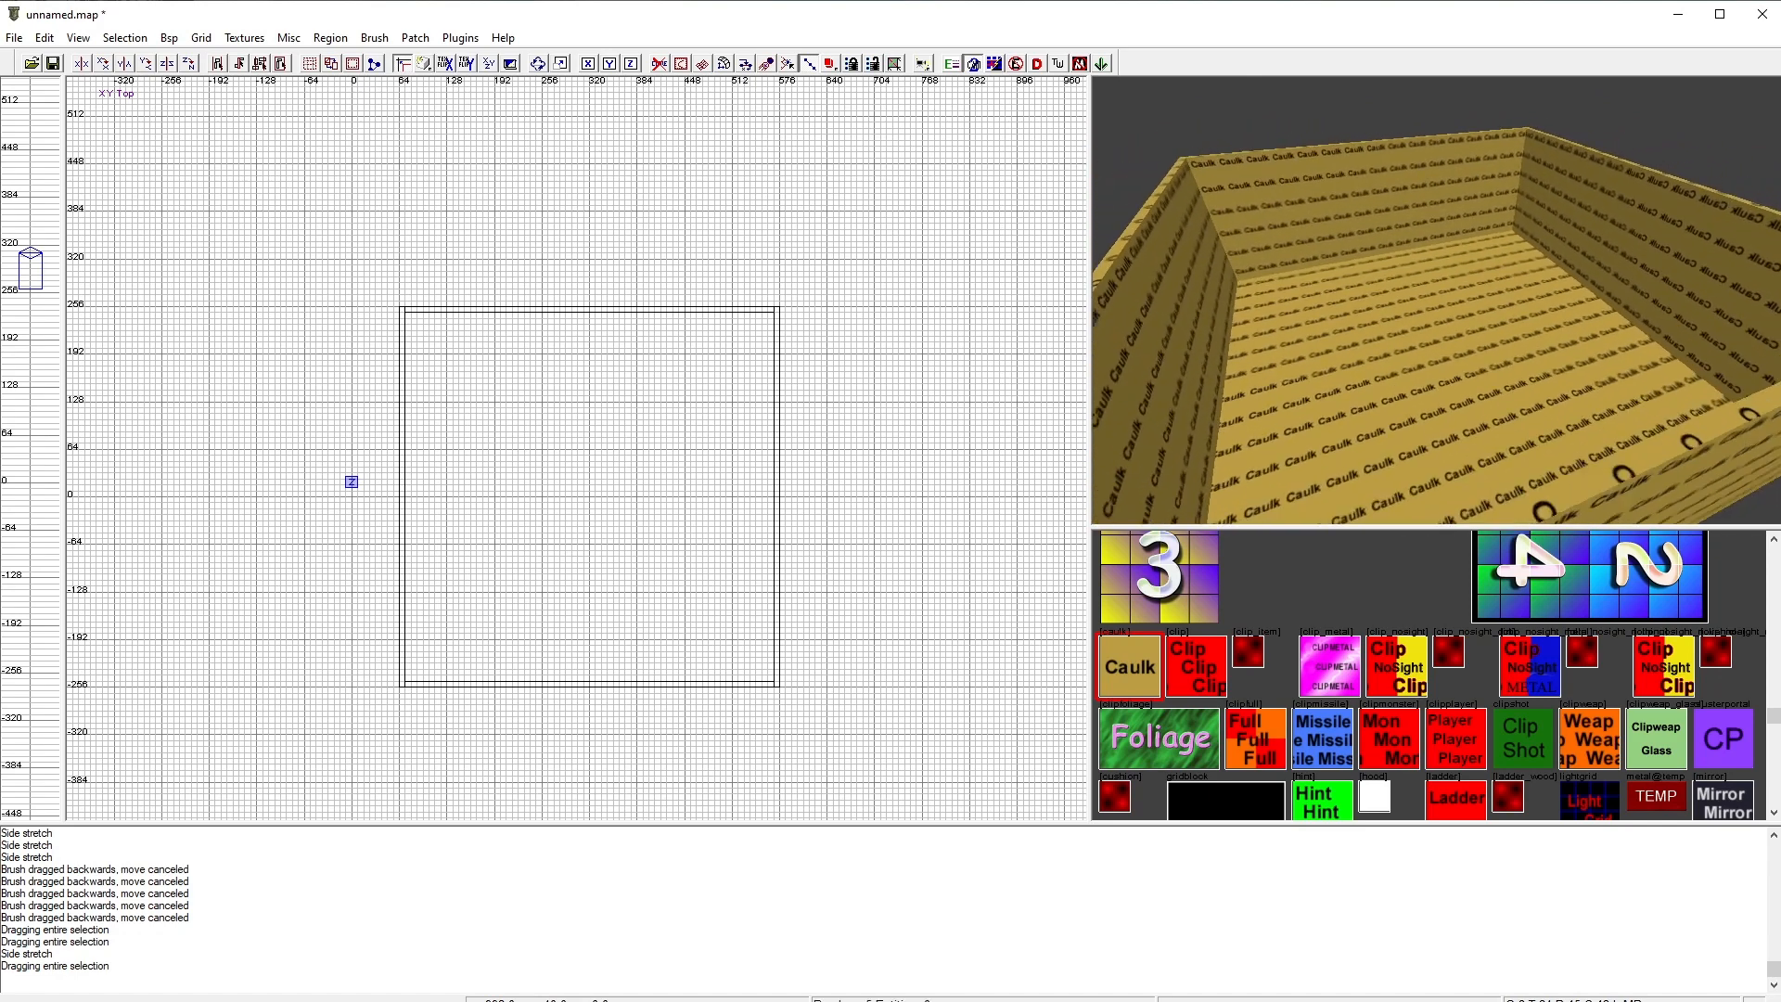
{"action": "key", "text": "Up"}
{"action": "key", "text": "Down"}
{"action": "right_click", "coordinate": [1459, 364]}
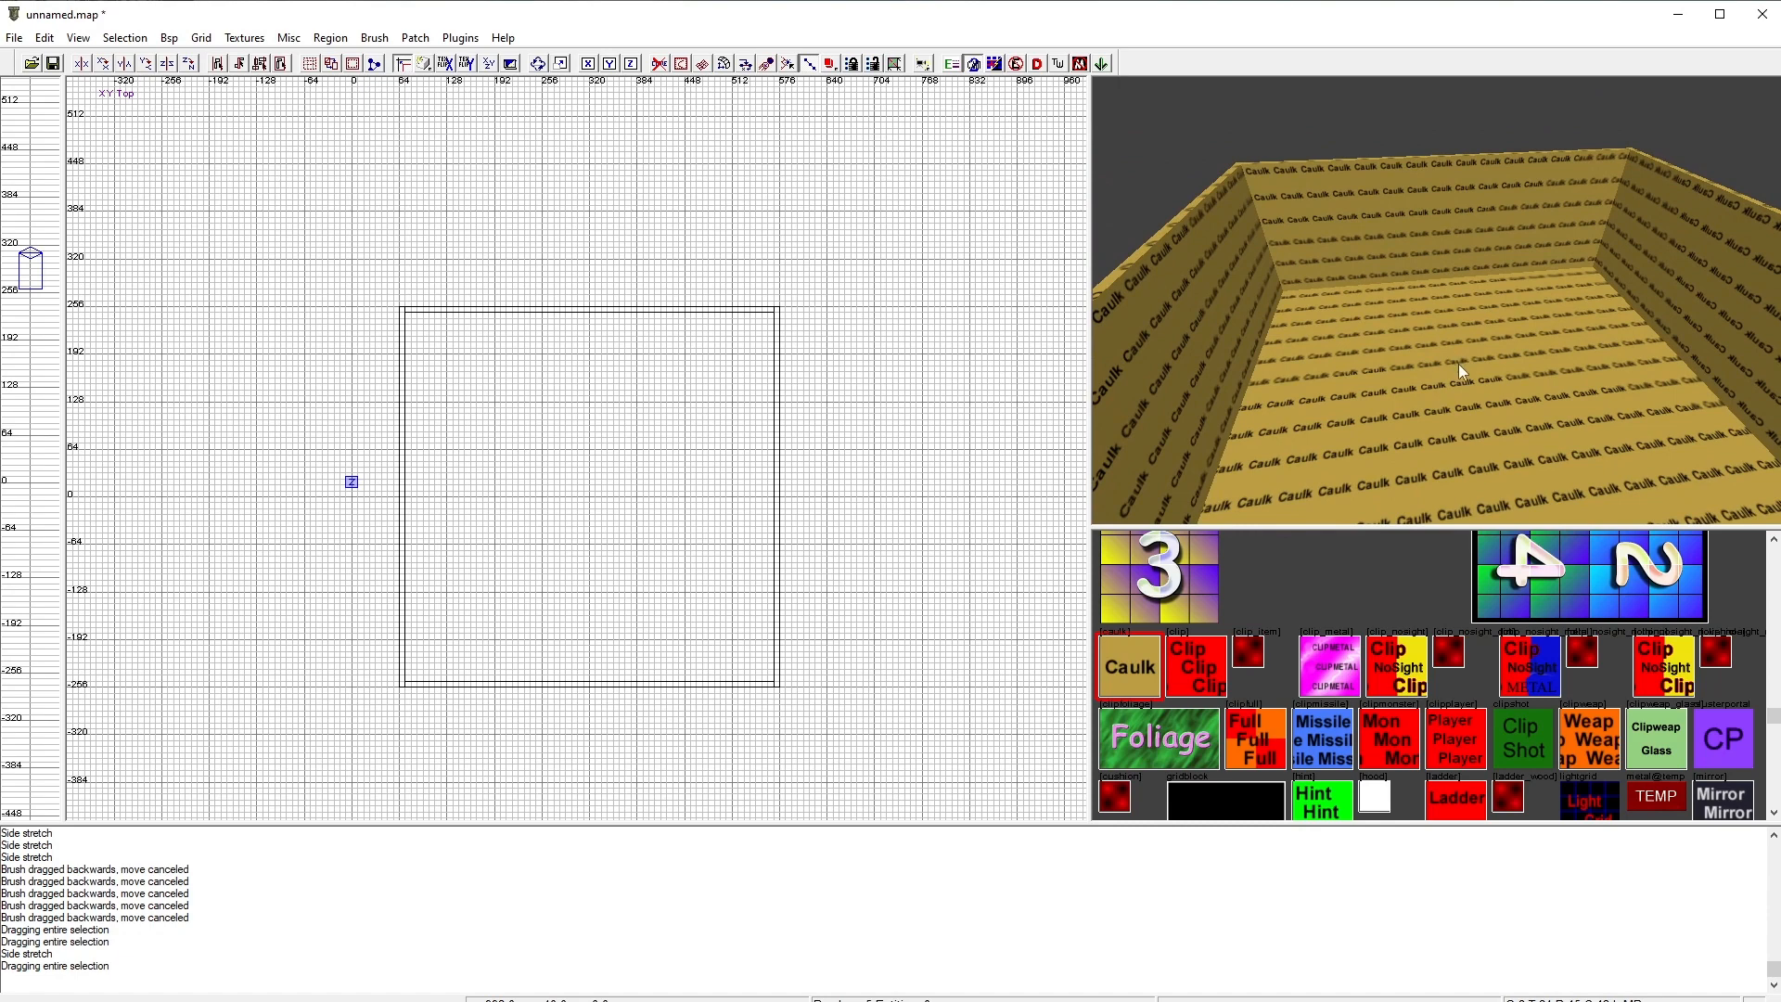
{"action": "left_click", "coordinate": [1398, 362], "text": "shift"}
{"action": "right_click", "coordinate": [1397, 360]}
{"action": "key", "text": "Down"}
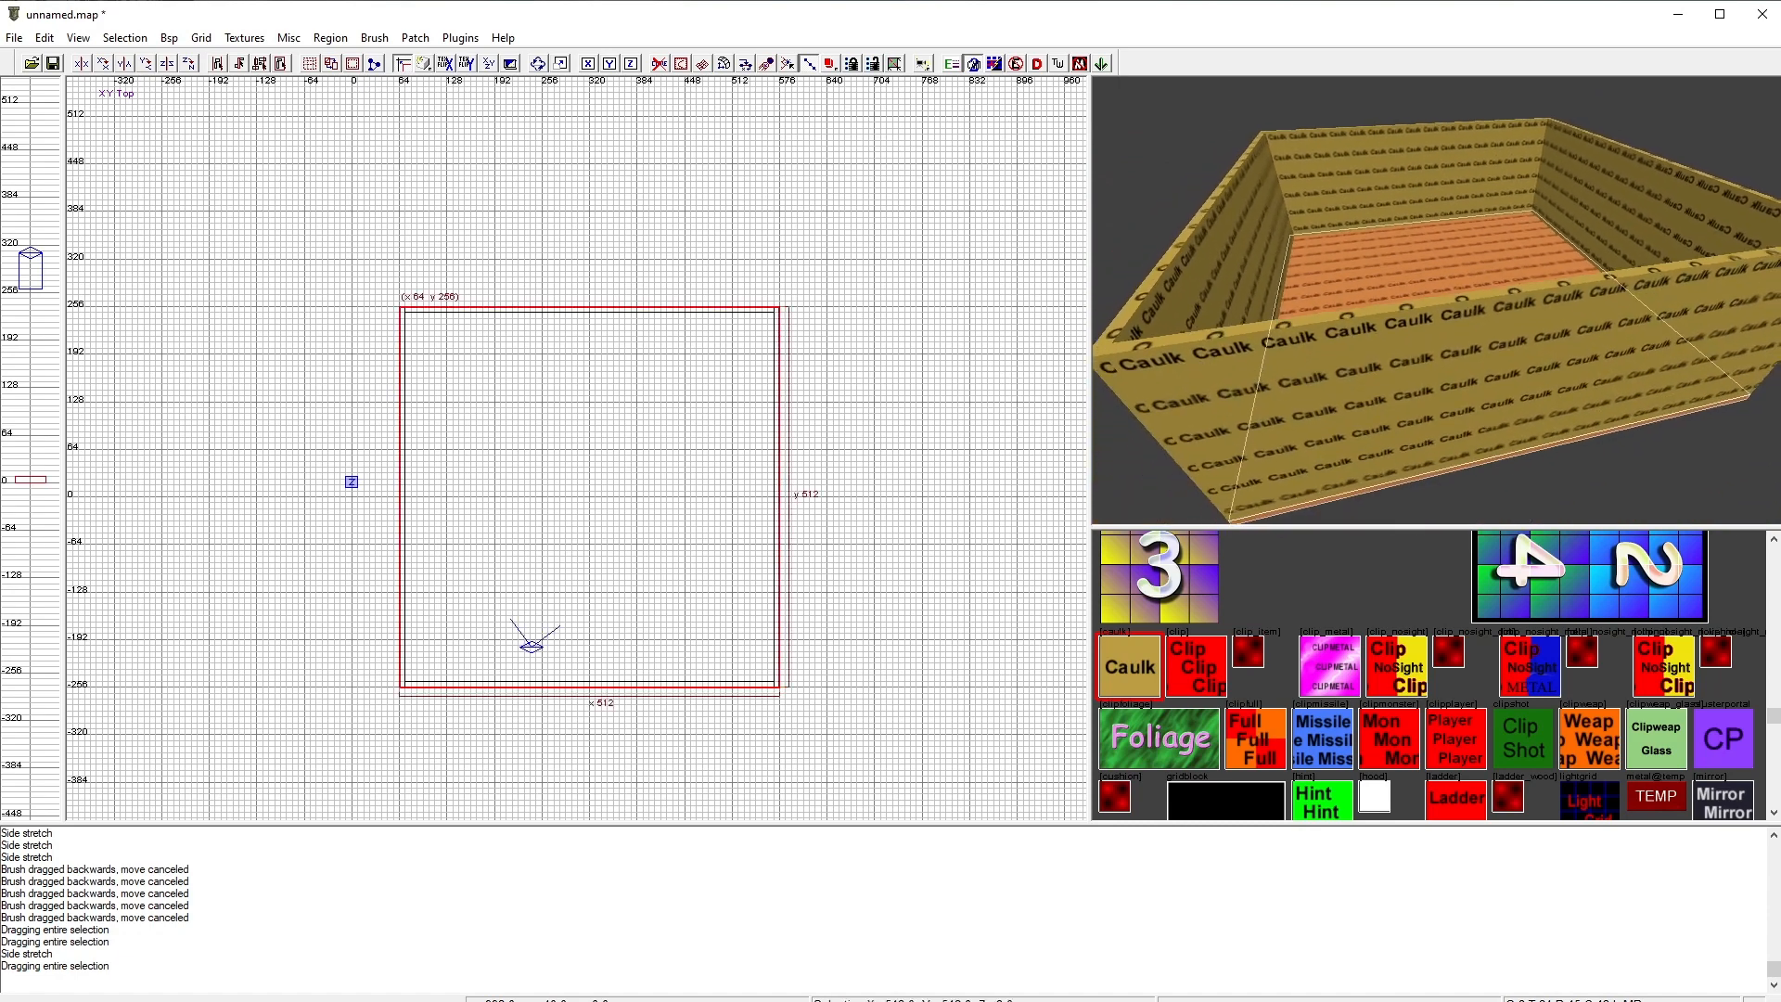
{"action": "key", "text": "Down"}
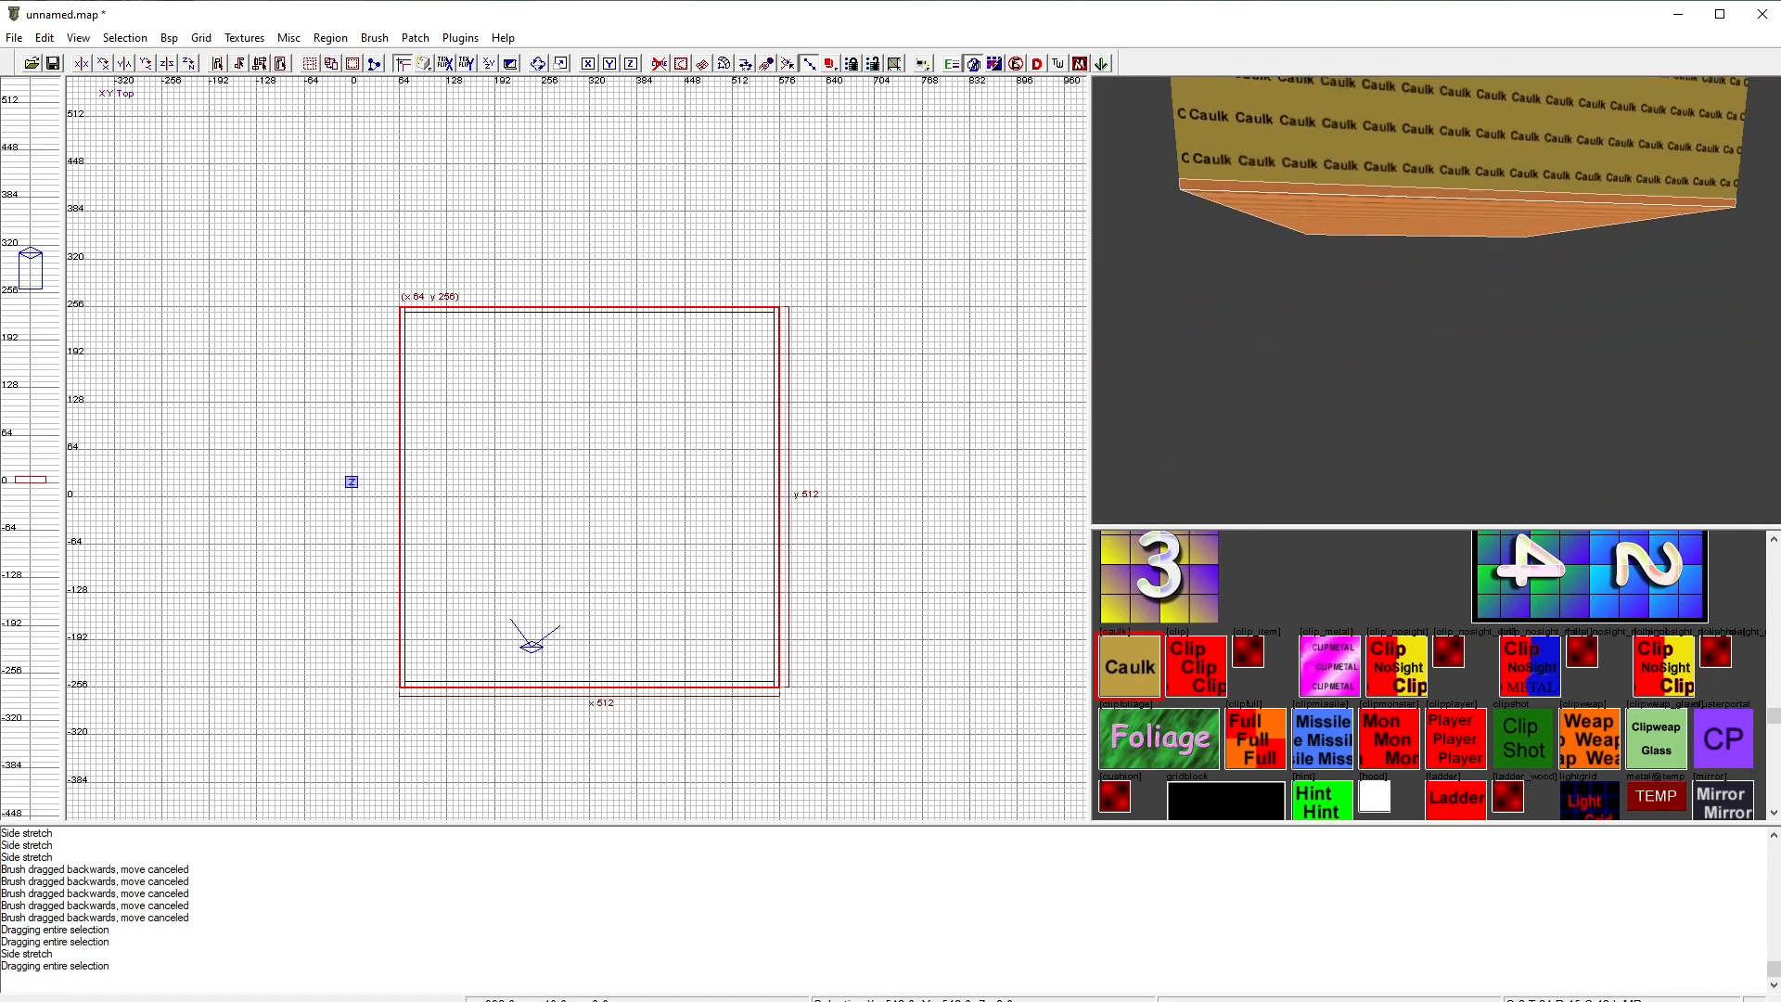
{"action": "key", "text": "d"}
{"action": "key", "text": "Up"}
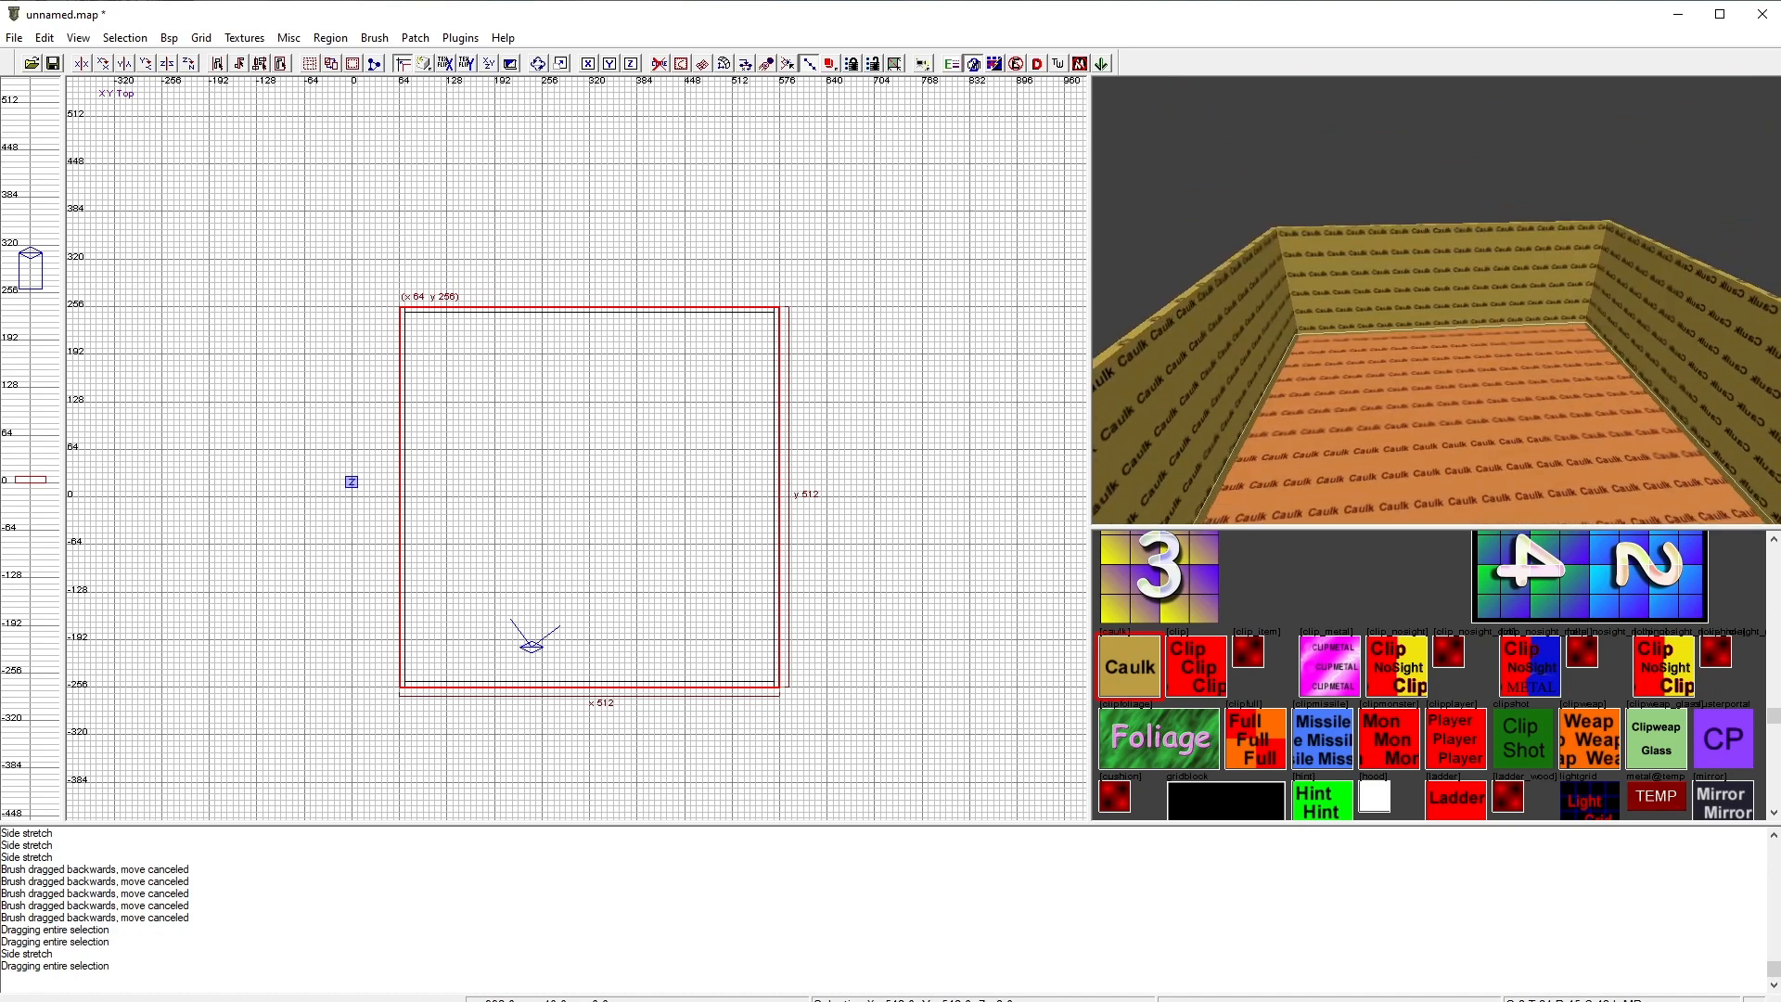
{"action": "key", "text": "Down"}
{"action": "key", "text": "Left"}
{"action": "key", "text": "Down"}
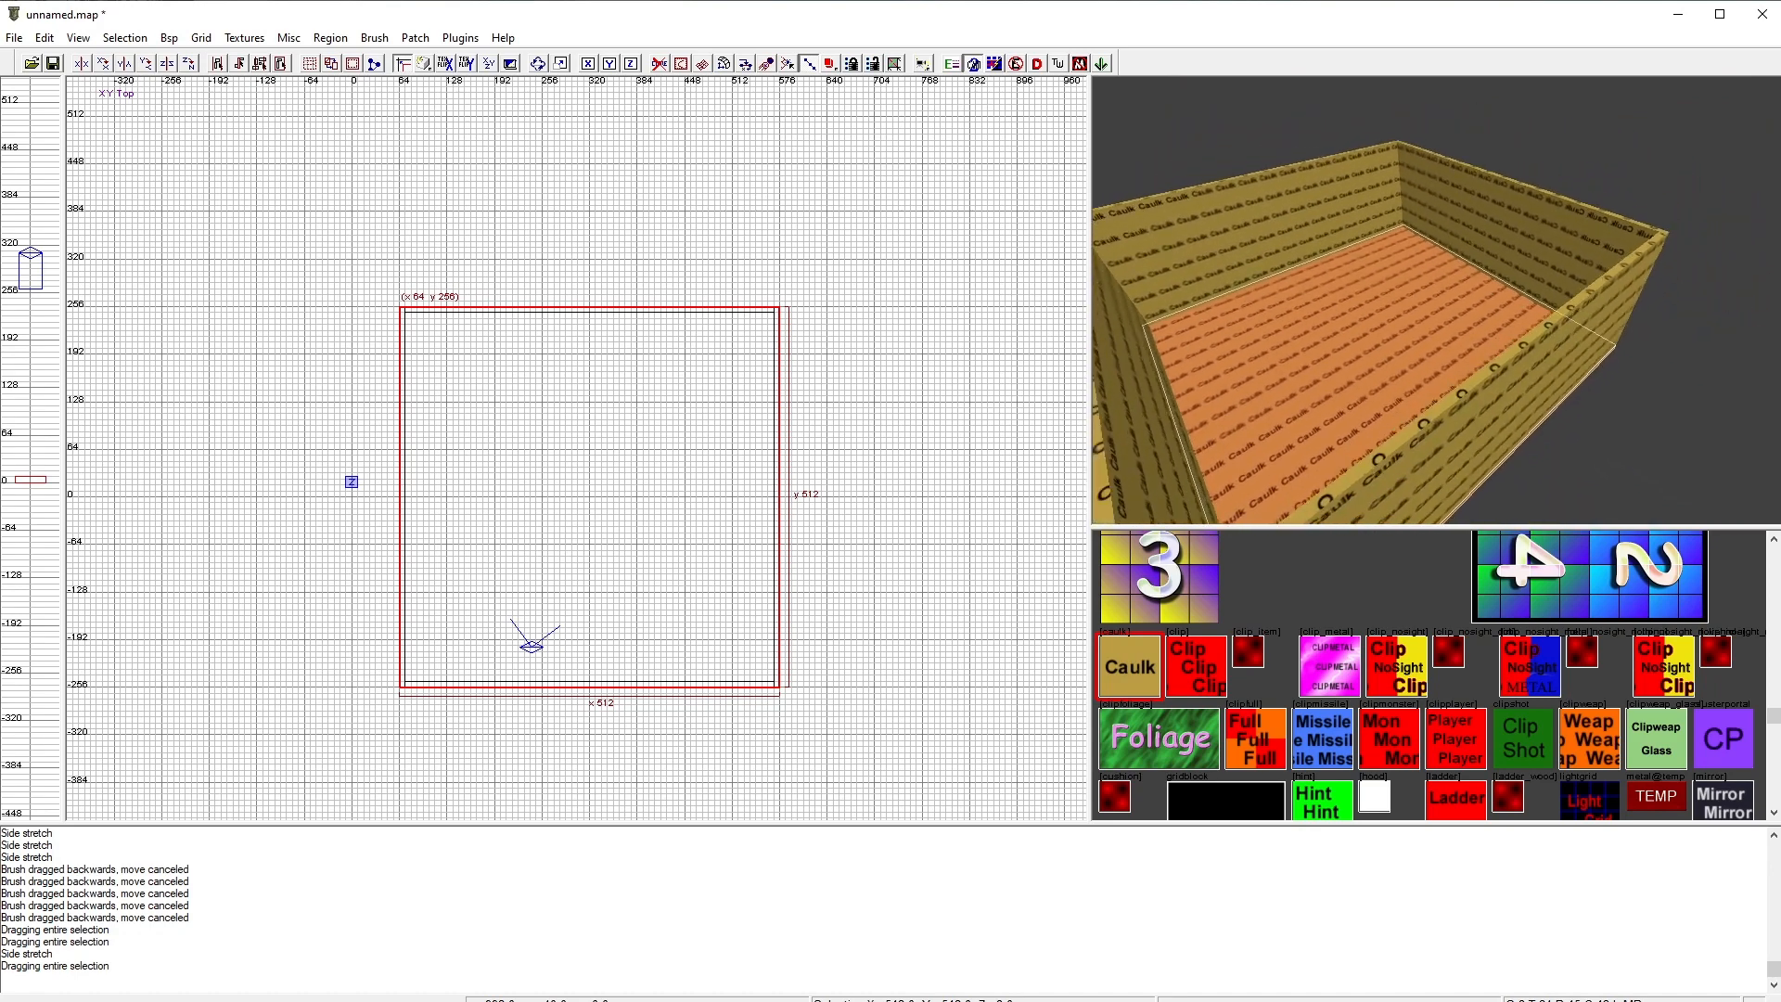
{"action": "key", "text": "Up"}
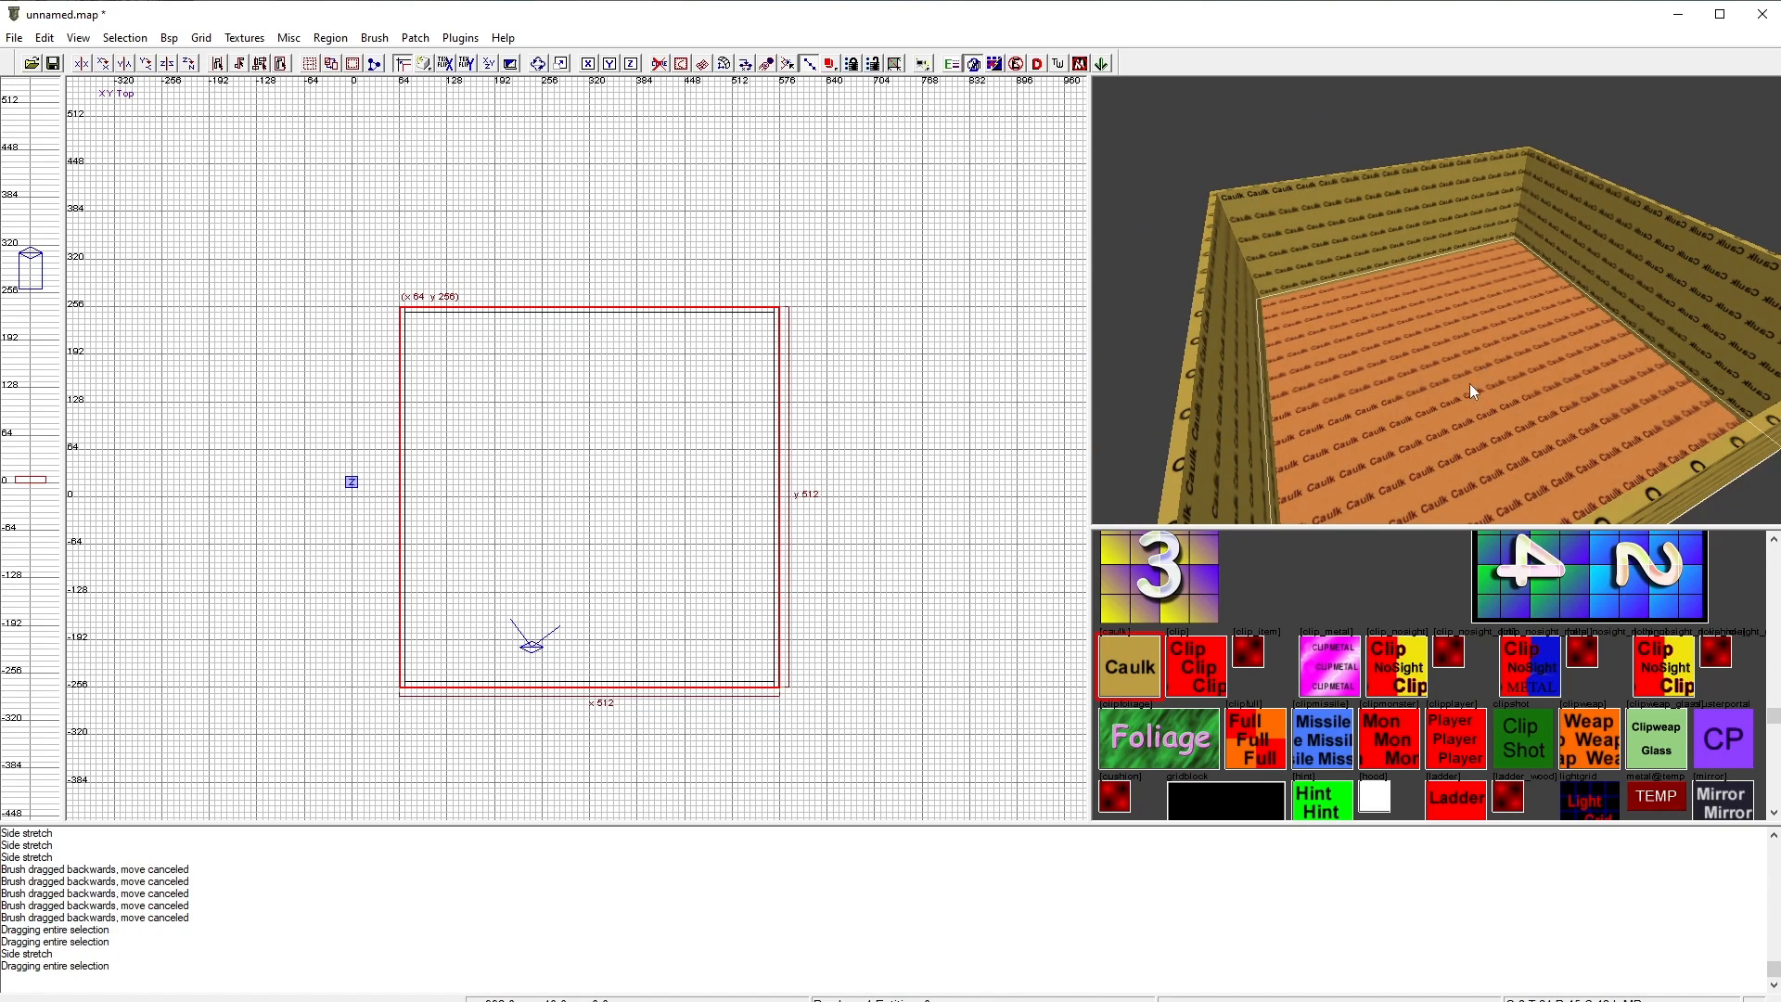
{"action": "key", "text": "Escape"}
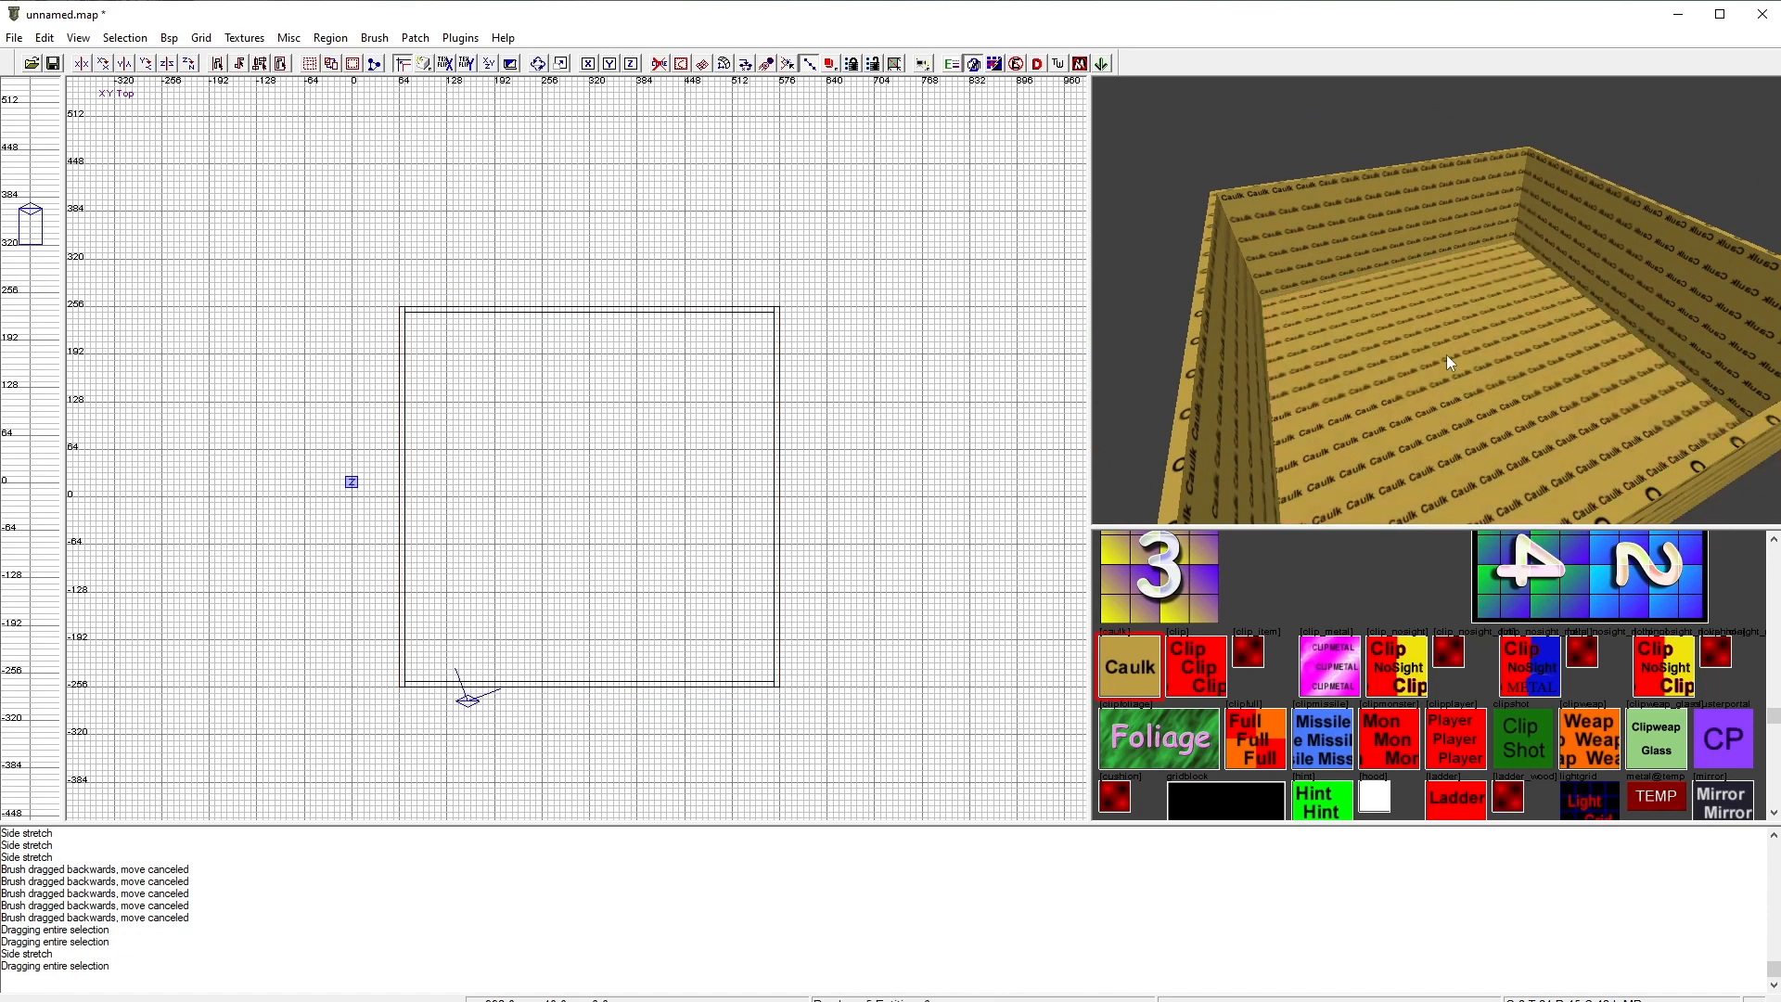
Step: Select the floor and apply a tan granite tile texture from the austria floors texture set
{"action": "left_click", "coordinate": [1448, 358], "text": "ctrl+shift"}
{"action": "right_click_drag", "start_coordinate": [1326, 384], "coordinate": [1425, 383]}
{"action": "left_click", "coordinate": [244, 37]}
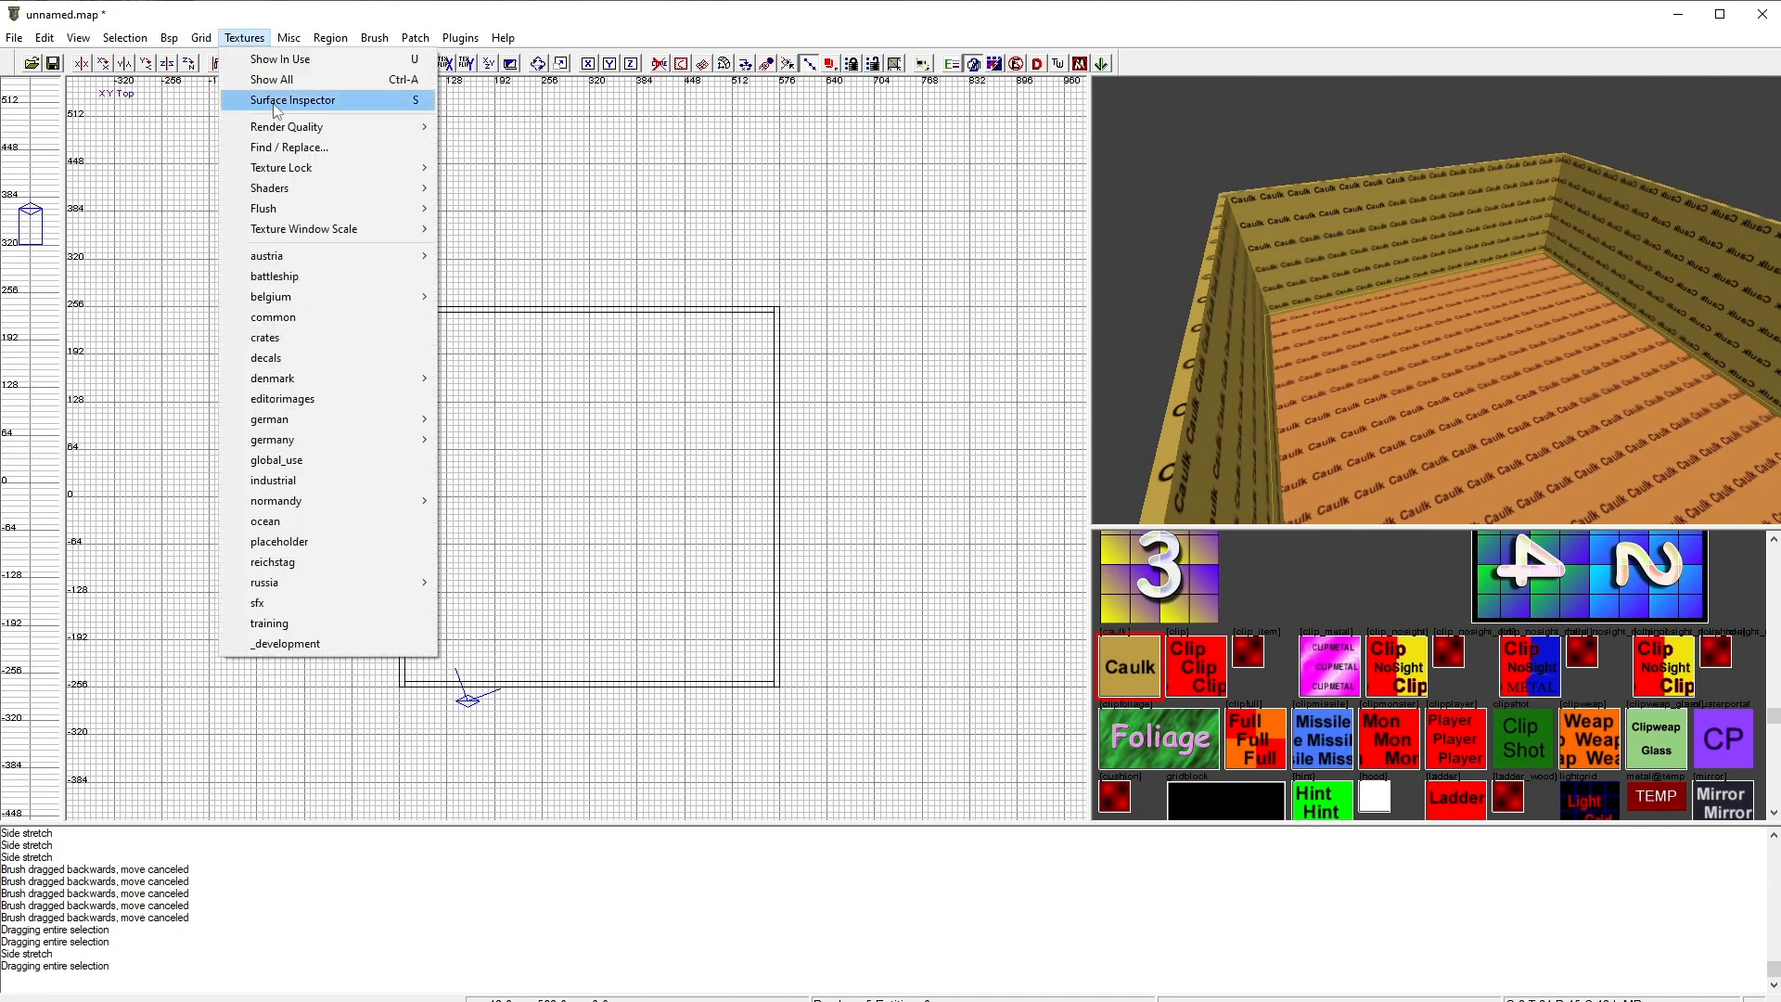
{"action": "mouse_move", "coordinate": [350, 295]}
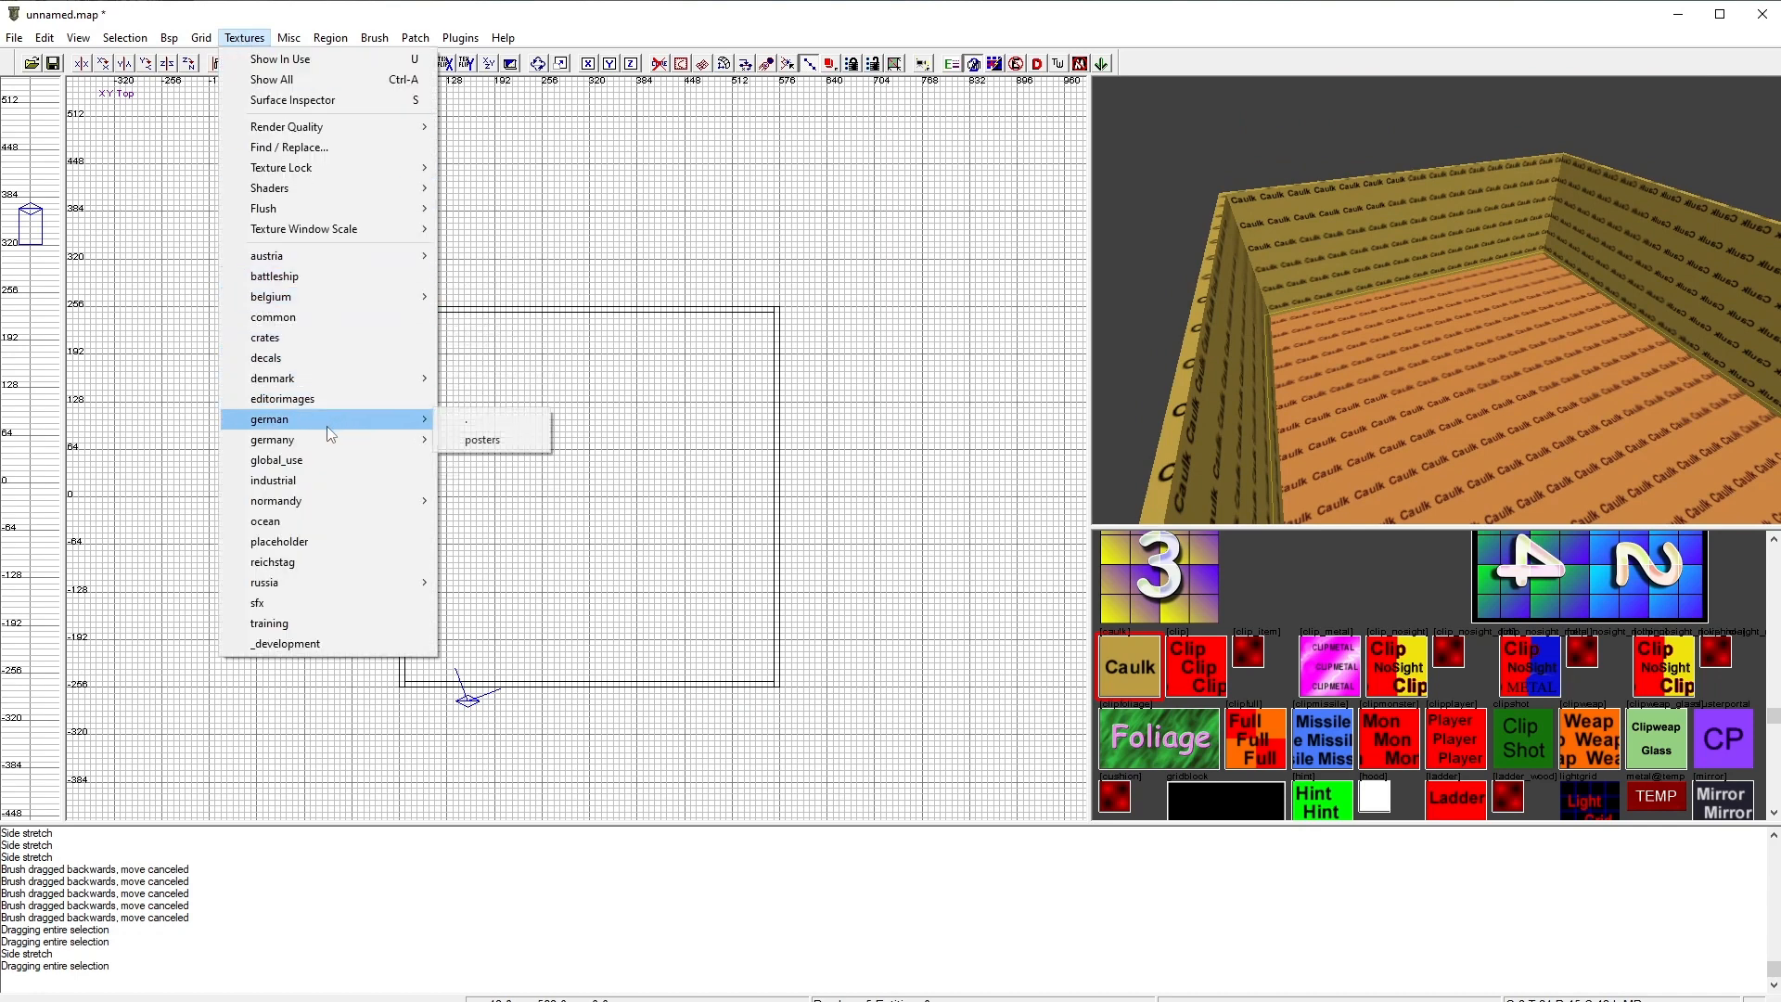
{"action": "mouse_move", "coordinate": [302, 501]}
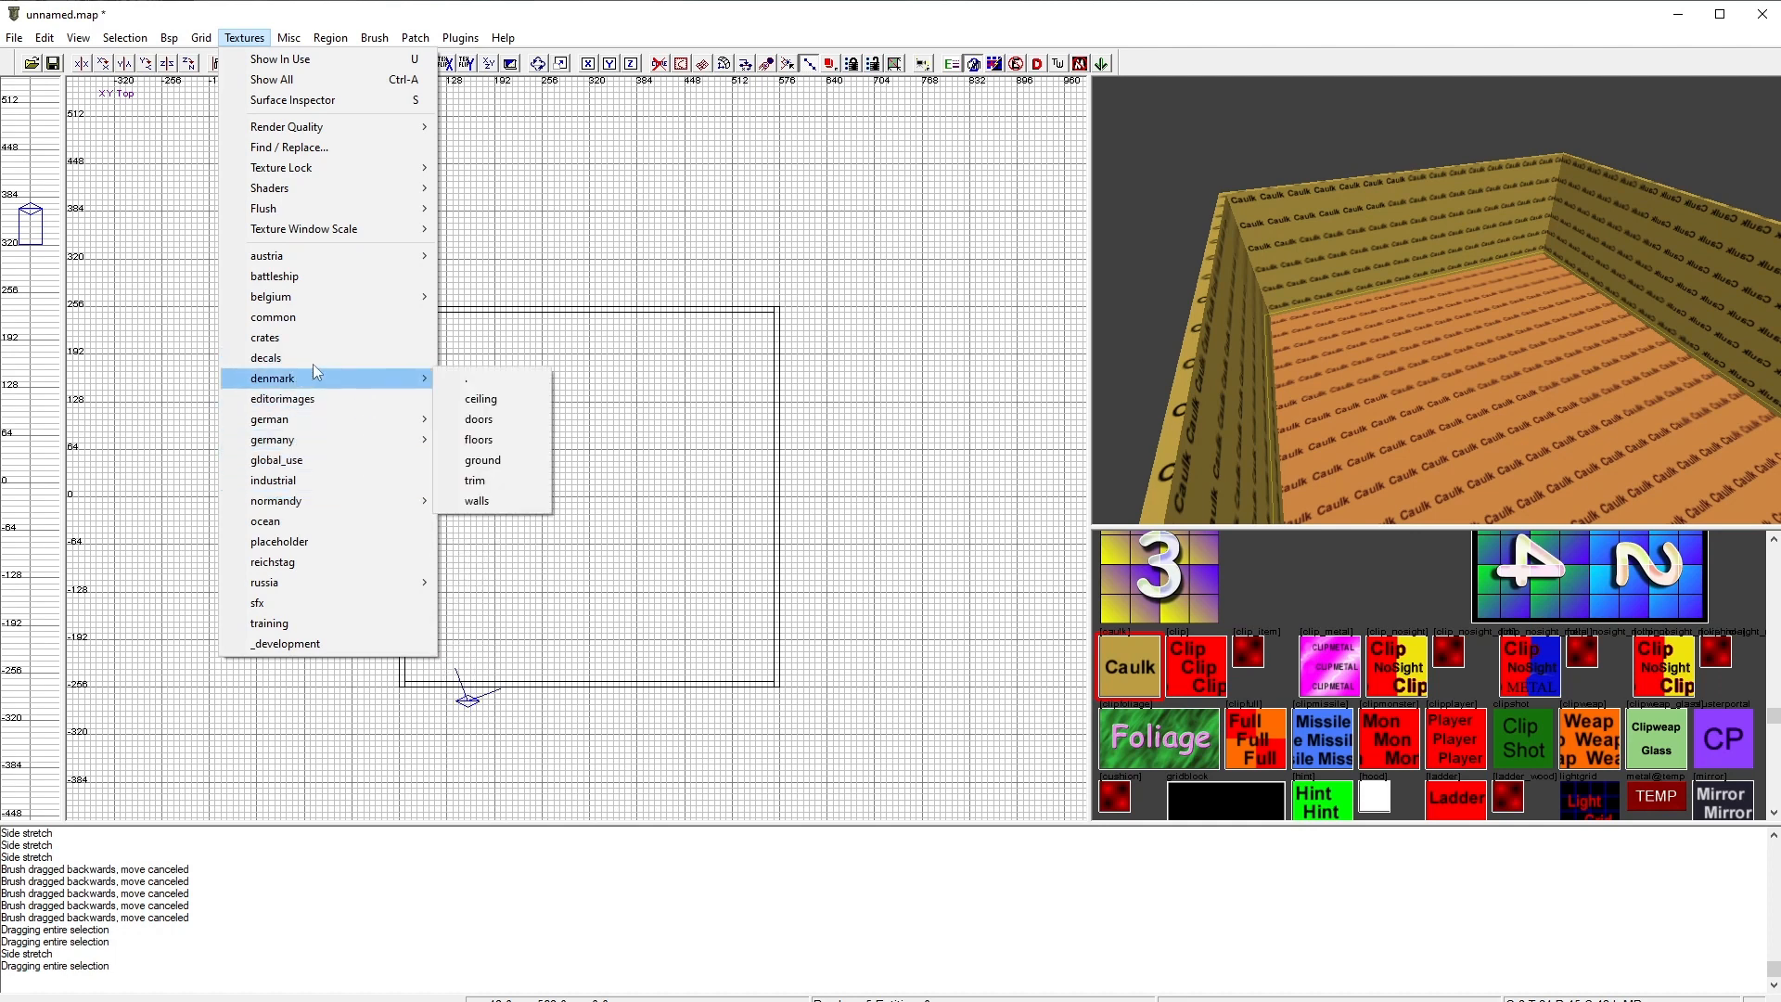
{"action": "mouse_move", "coordinate": [320, 255]}
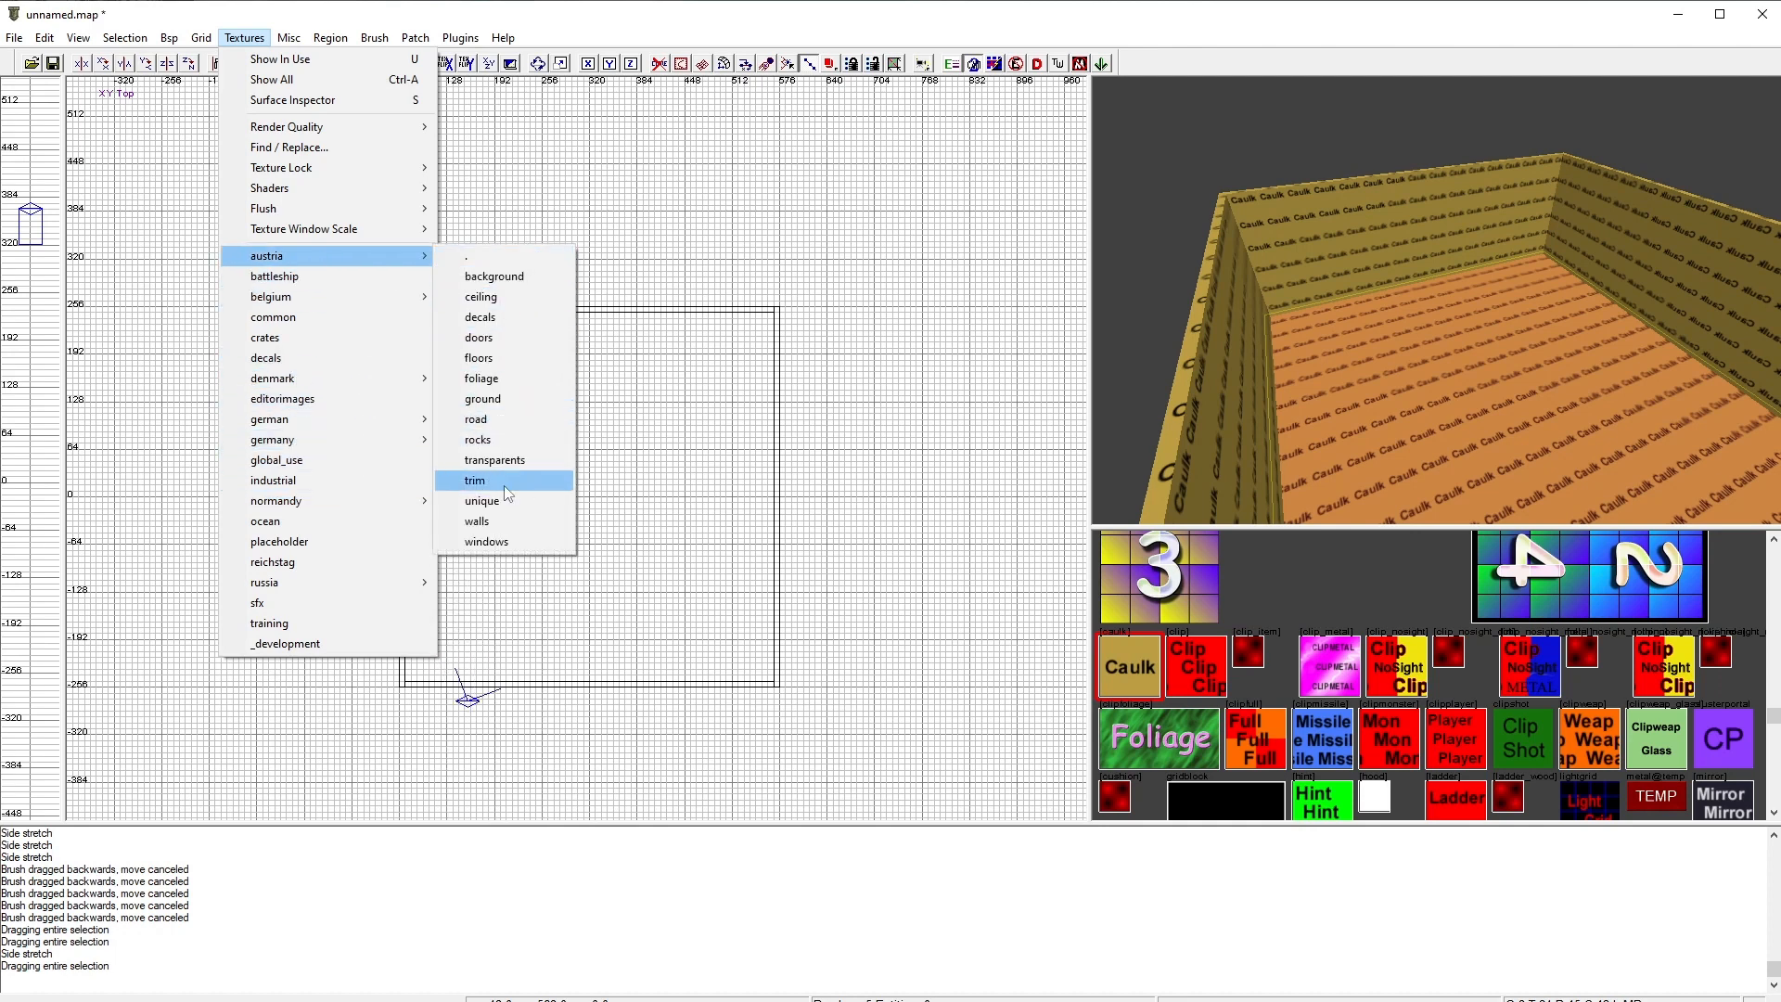
{"action": "left_click", "coordinate": [505, 357]}
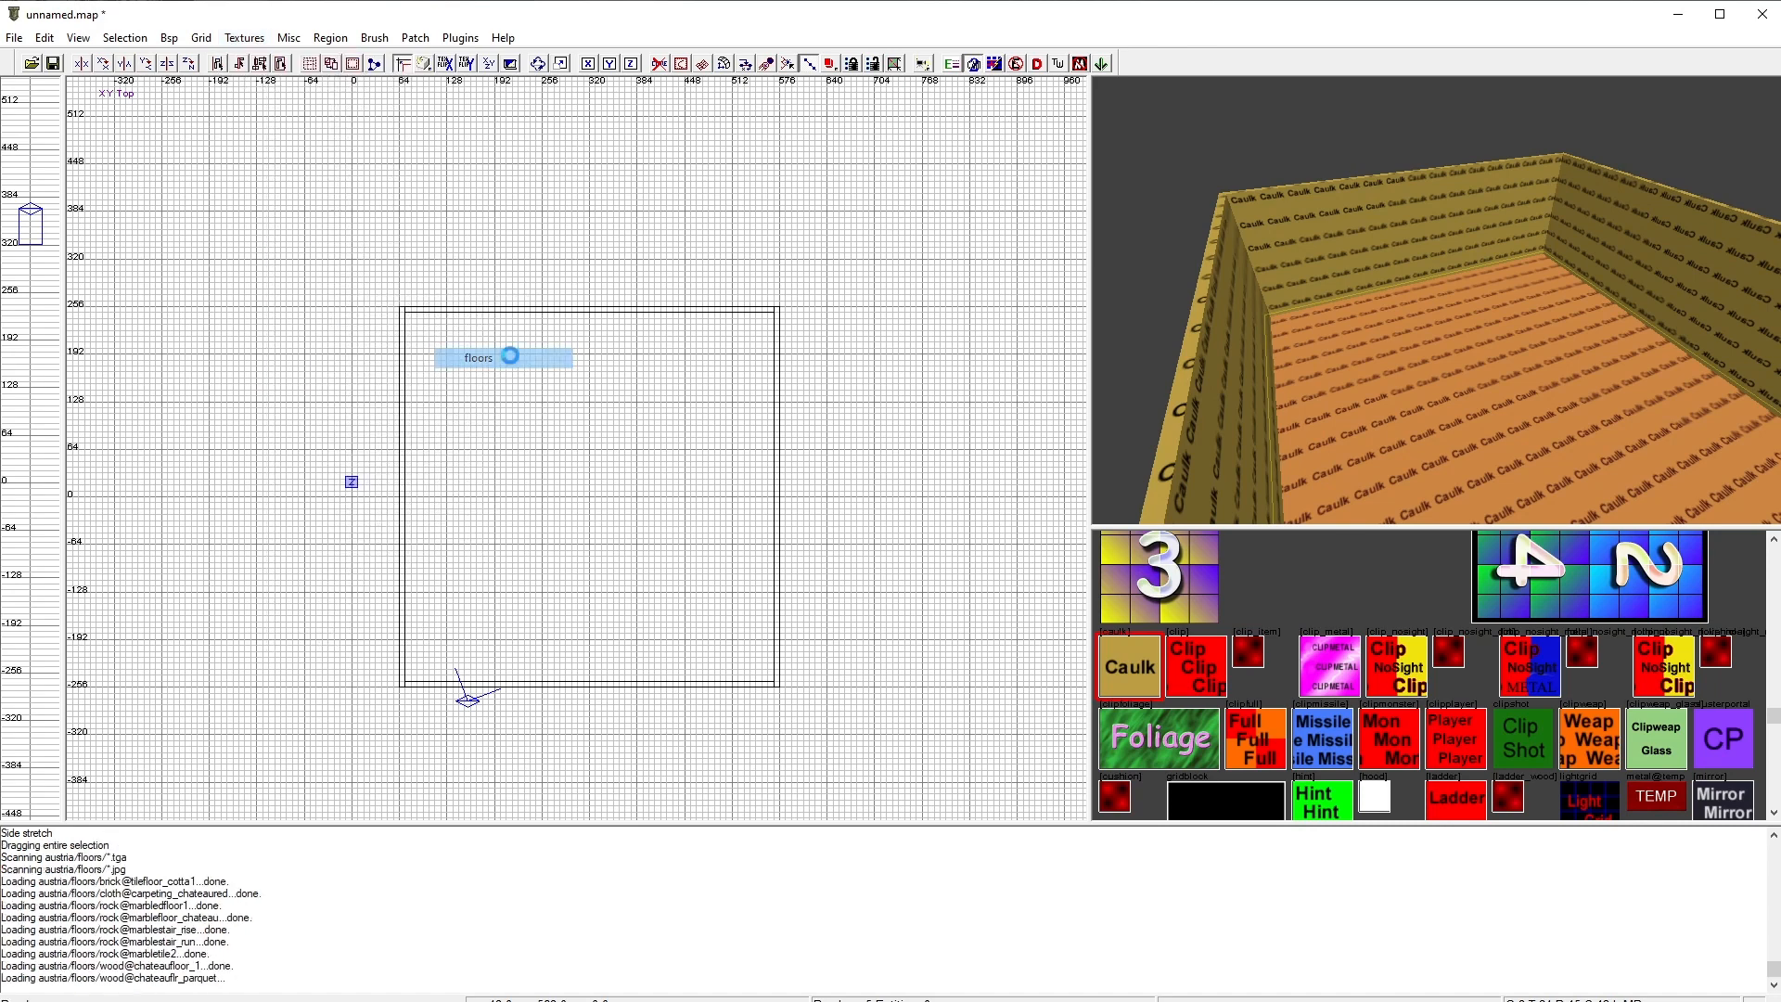
{"action": "scroll", "coordinate": [1401, 637], "scroll_direction": "down", "scroll_amount": 1}
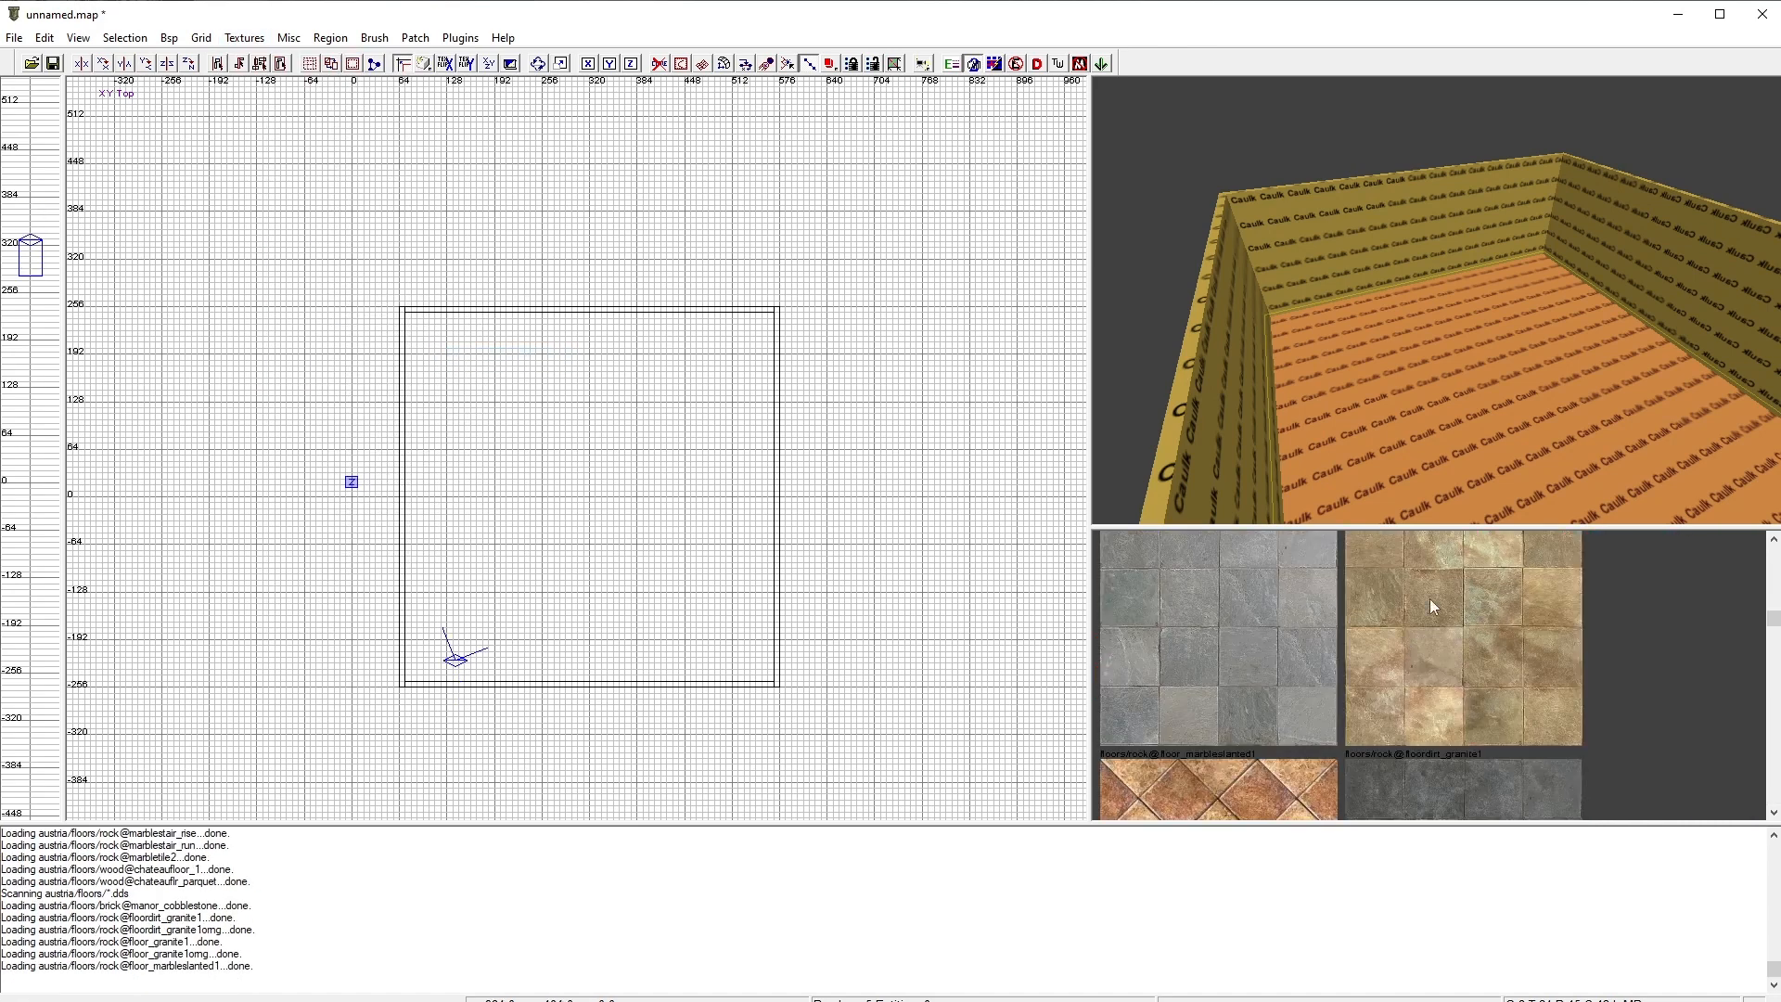
{"action": "scroll", "coordinate": [1429, 598], "scroll_direction": "down", "scroll_amount": 1}
{"action": "scroll", "coordinate": [1416, 626], "scroll_direction": "up", "scroll_amount": 1}
{"action": "scroll", "coordinate": [1422, 647], "scroll_direction": "up", "scroll_amount": 1}
{"action": "left_click", "coordinate": [1428, 639]}
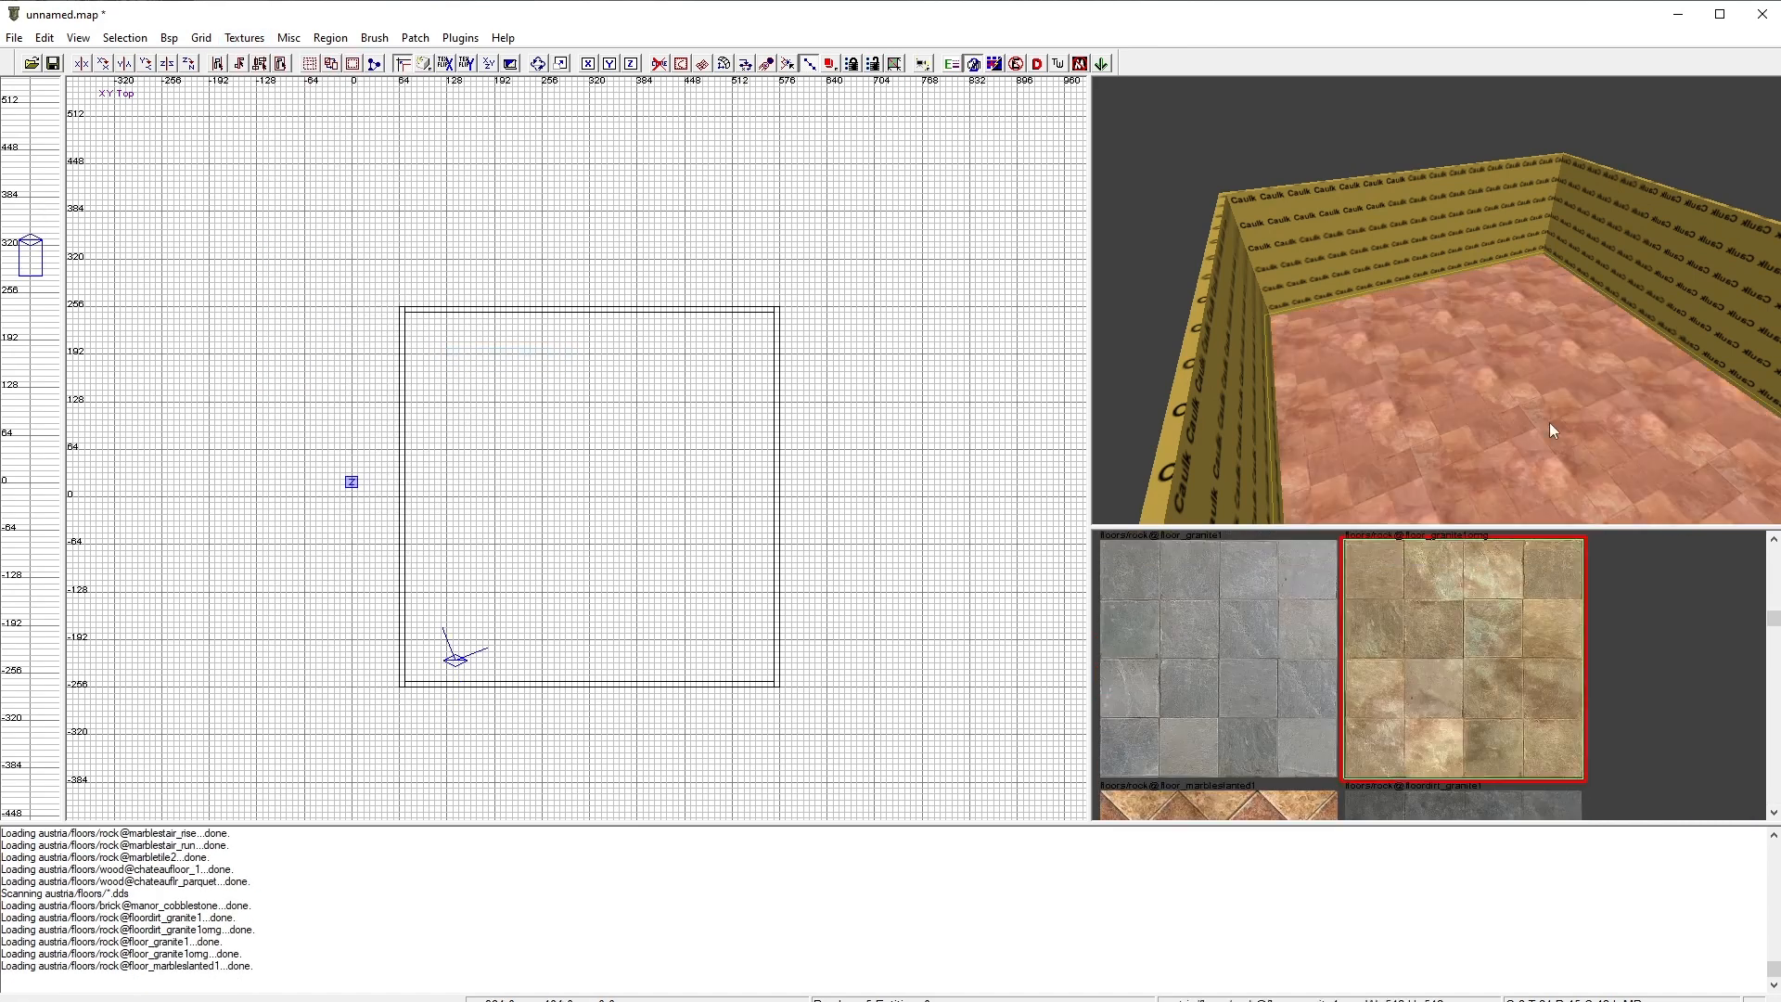
{"action": "key", "text": "Escape"}
Step: Select the surrounding walls and apply a beige stone brick texture from the austria walls texture set
{"action": "mouse_move", "coordinate": [1534, 425]}
{"action": "right_mouse_down"}
{"action": "mouse_move", "coordinate": [1540, 334]}
{"action": "mouse_move", "coordinate": [1549, 392]}
{"action": "right_mouse_up"}
{"action": "left_click", "coordinate": [1474, 302], "text": "ctrl+shift"}
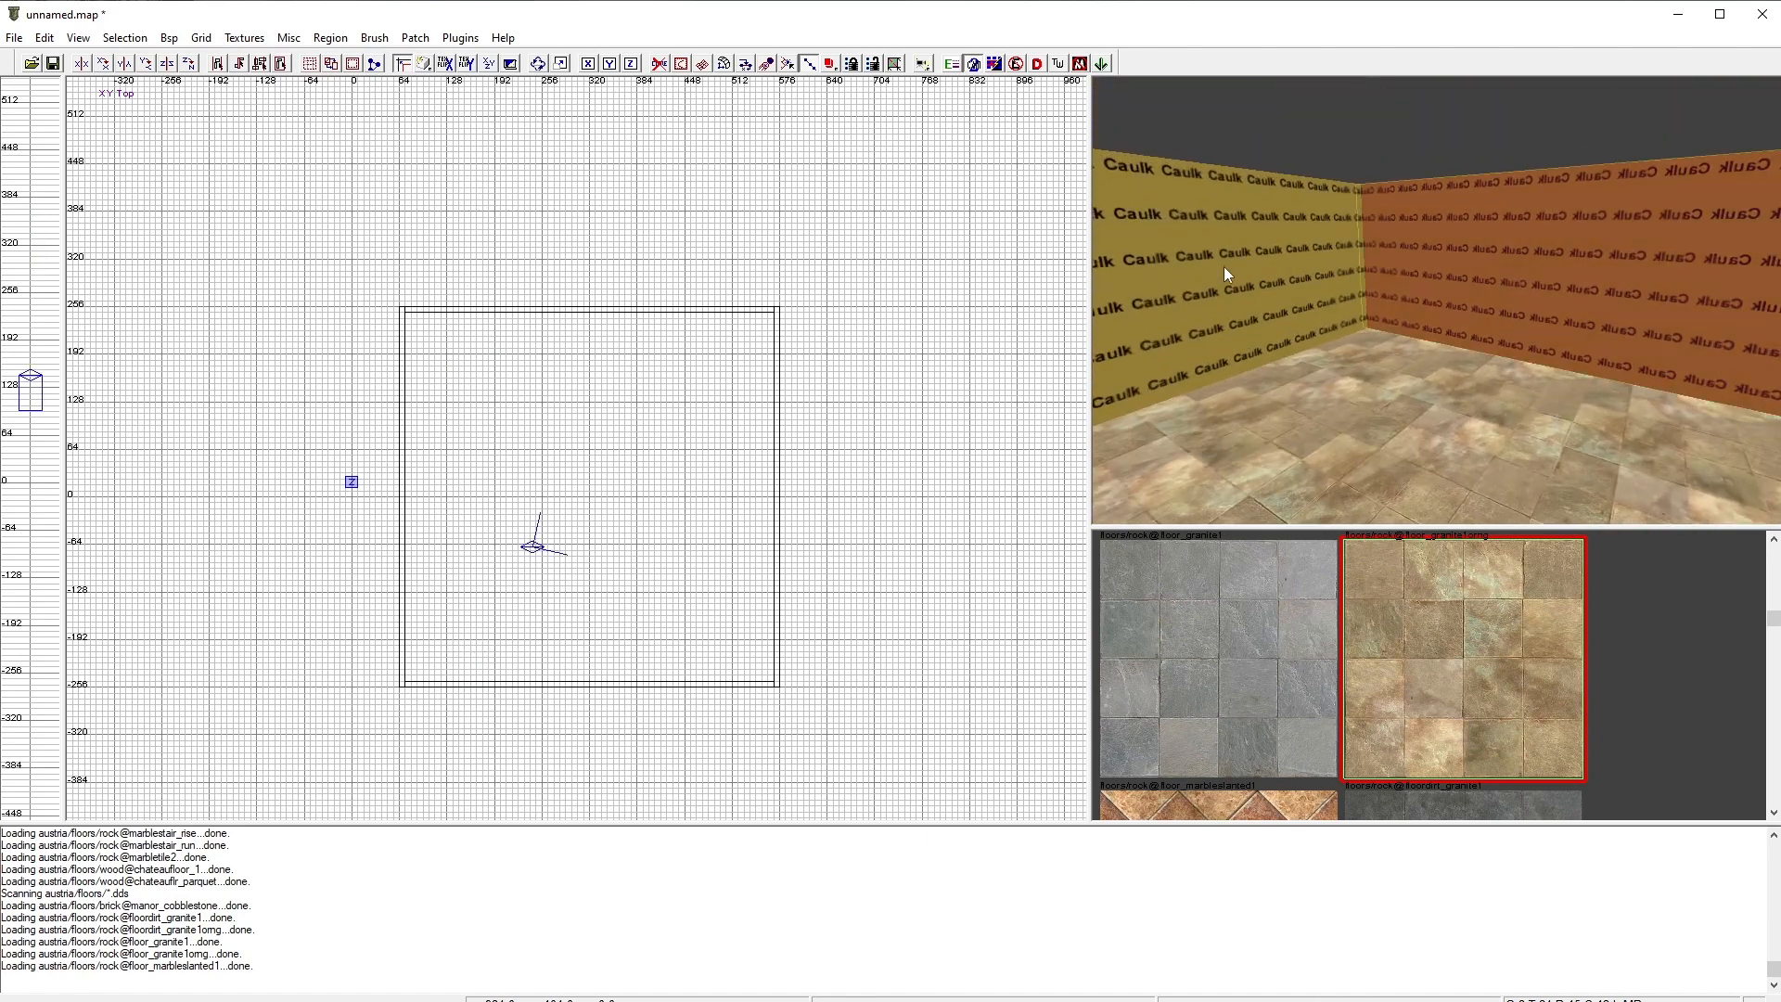
{"action": "right_click_drag", "start_coordinate": [1522, 323], "coordinate": [1447, 300]}
{"action": "left_click", "coordinate": [1475, 260], "text": "ctrl+alt+shift"}
{"action": "left_click", "coordinate": [1727, 280], "text": "ctrl+alt+shift"}
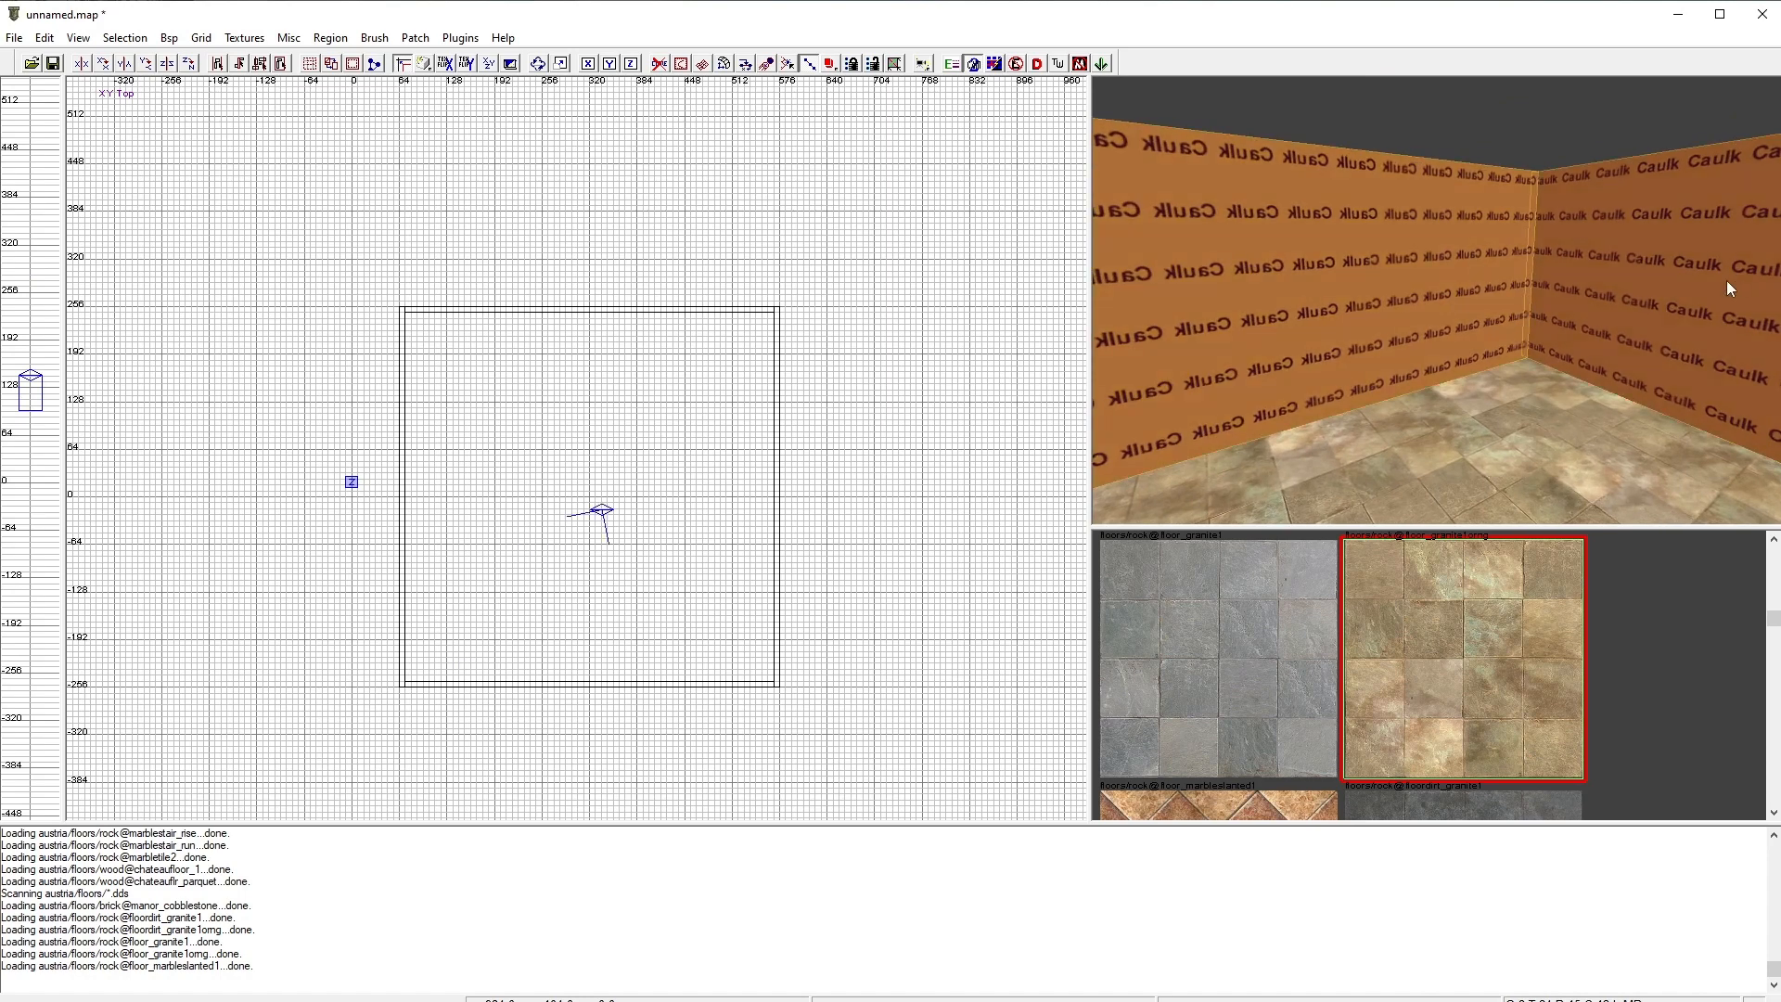
{"action": "right_click_drag", "start_coordinate": [1727, 280], "coordinate": [1245, 303]}
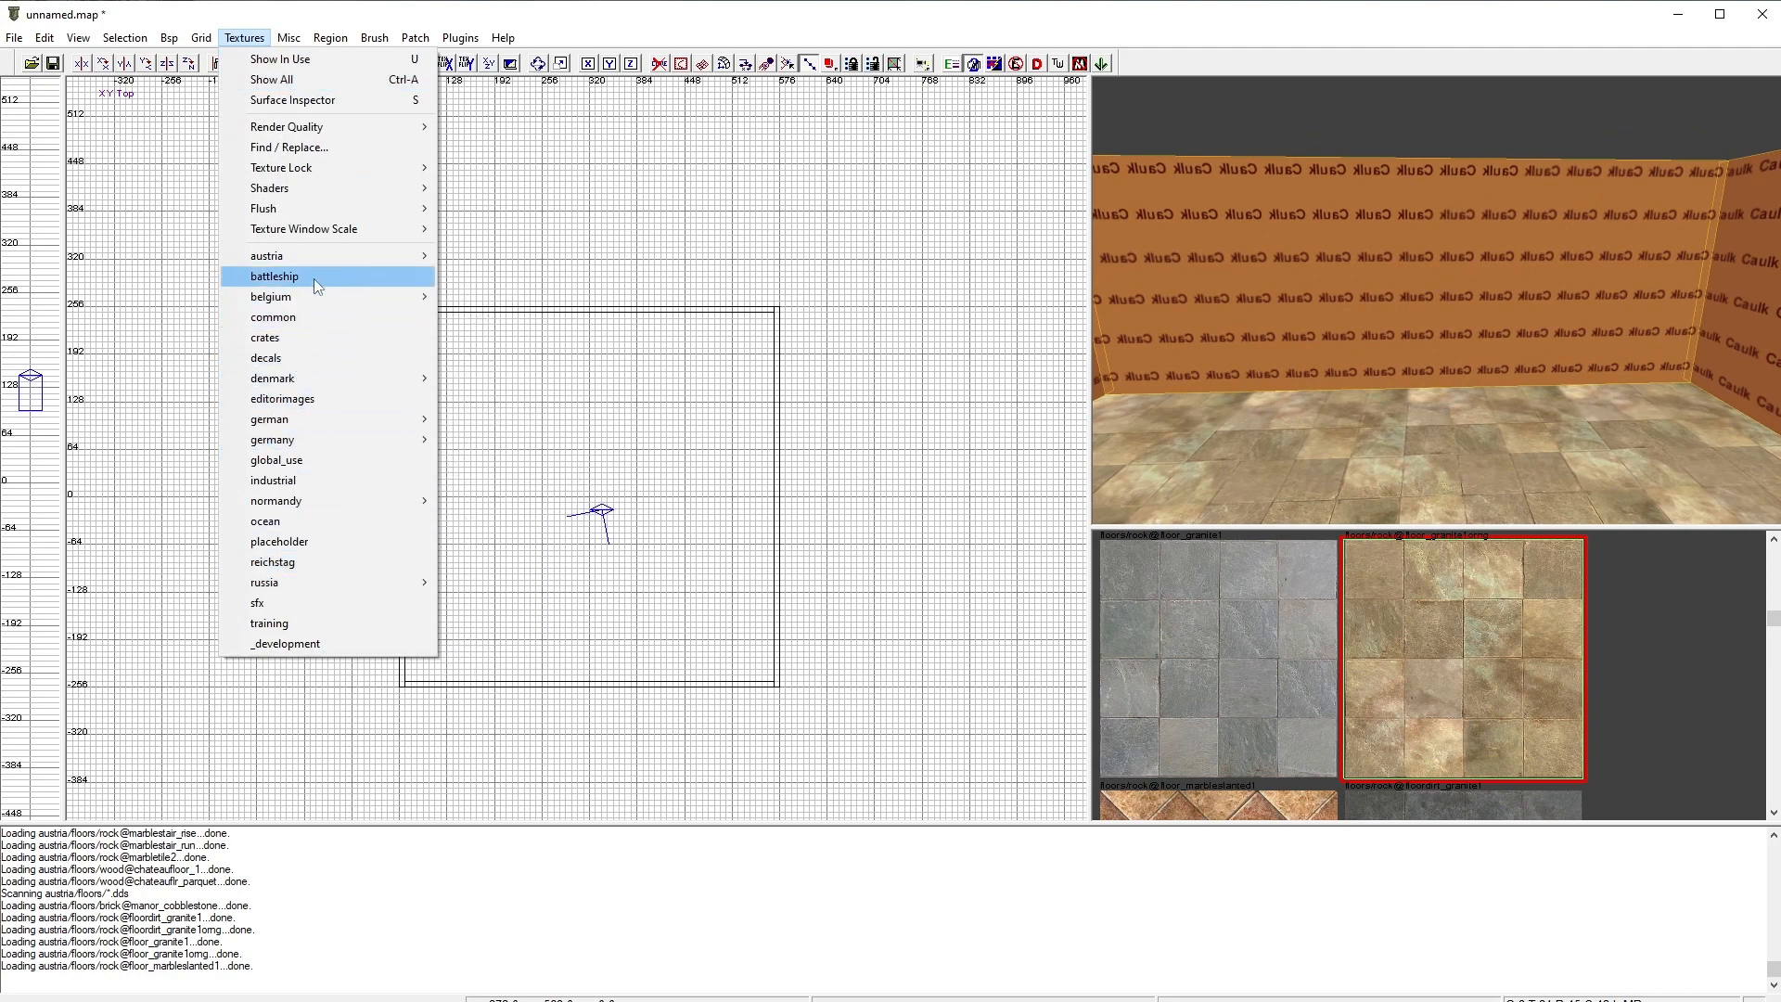
{"action": "mouse_move", "coordinate": [324, 259]}
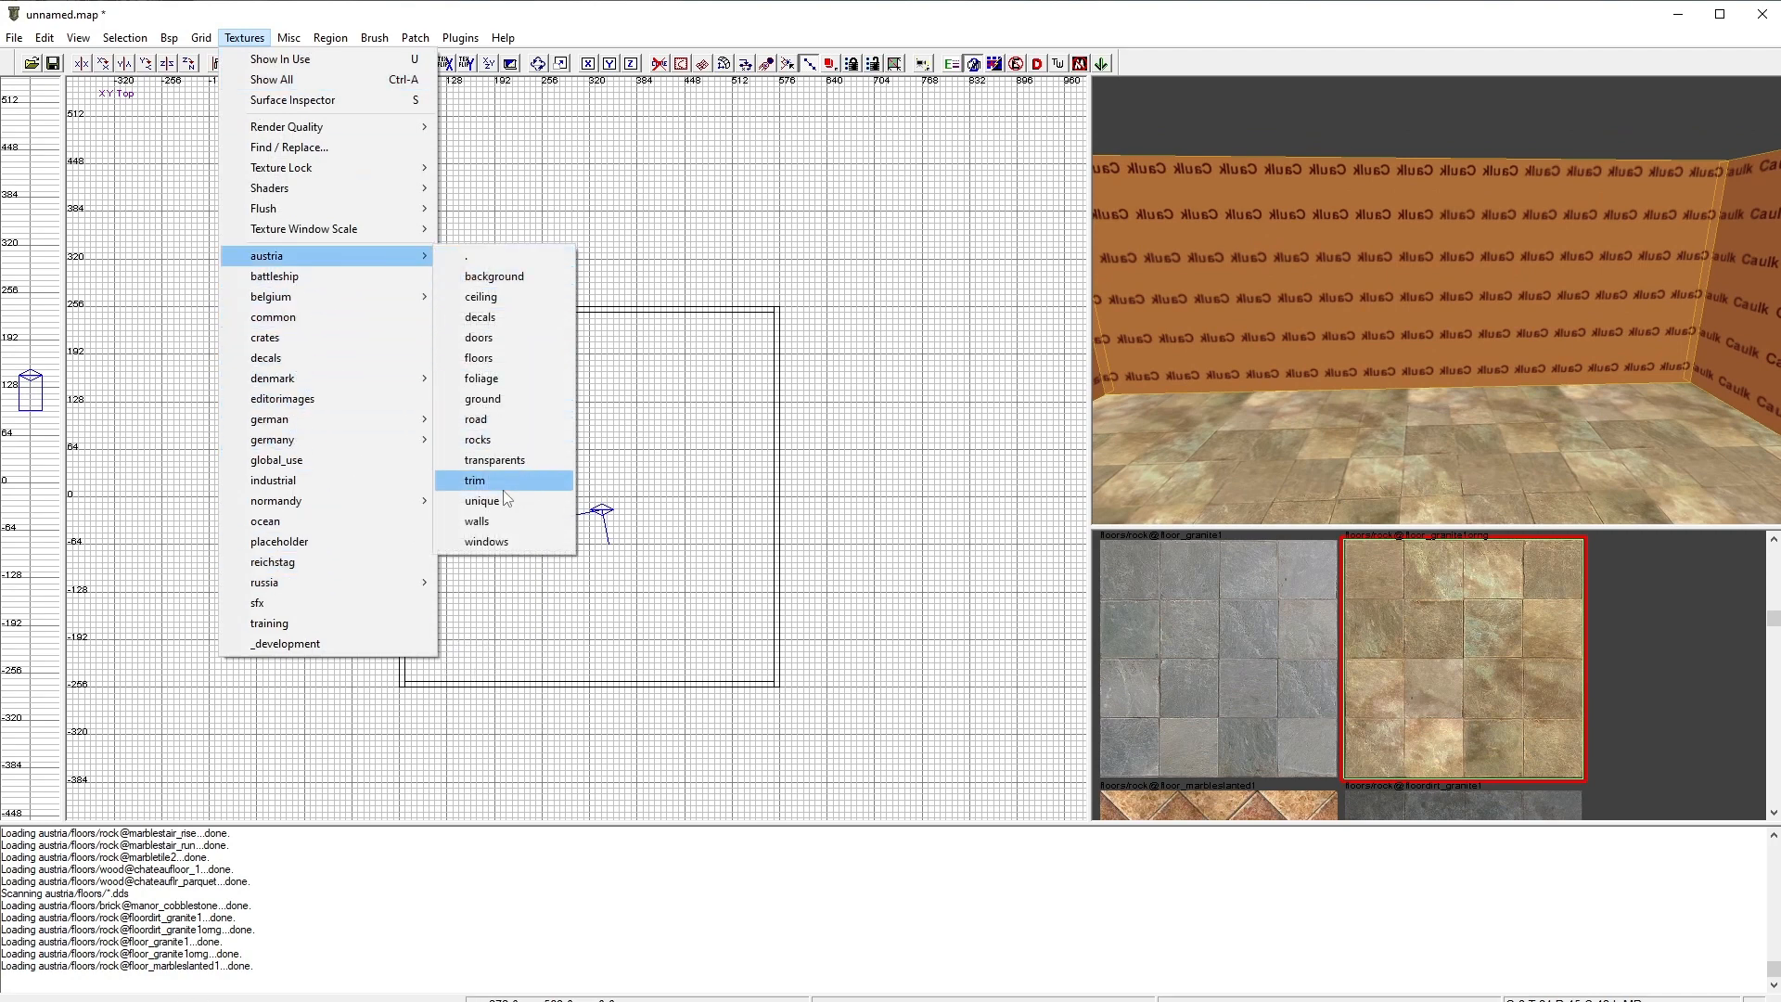
{"action": "left_click", "coordinate": [489, 520]}
{"action": "scroll", "coordinate": [1306, 626], "scroll_direction": "down", "scroll_amount": 8}
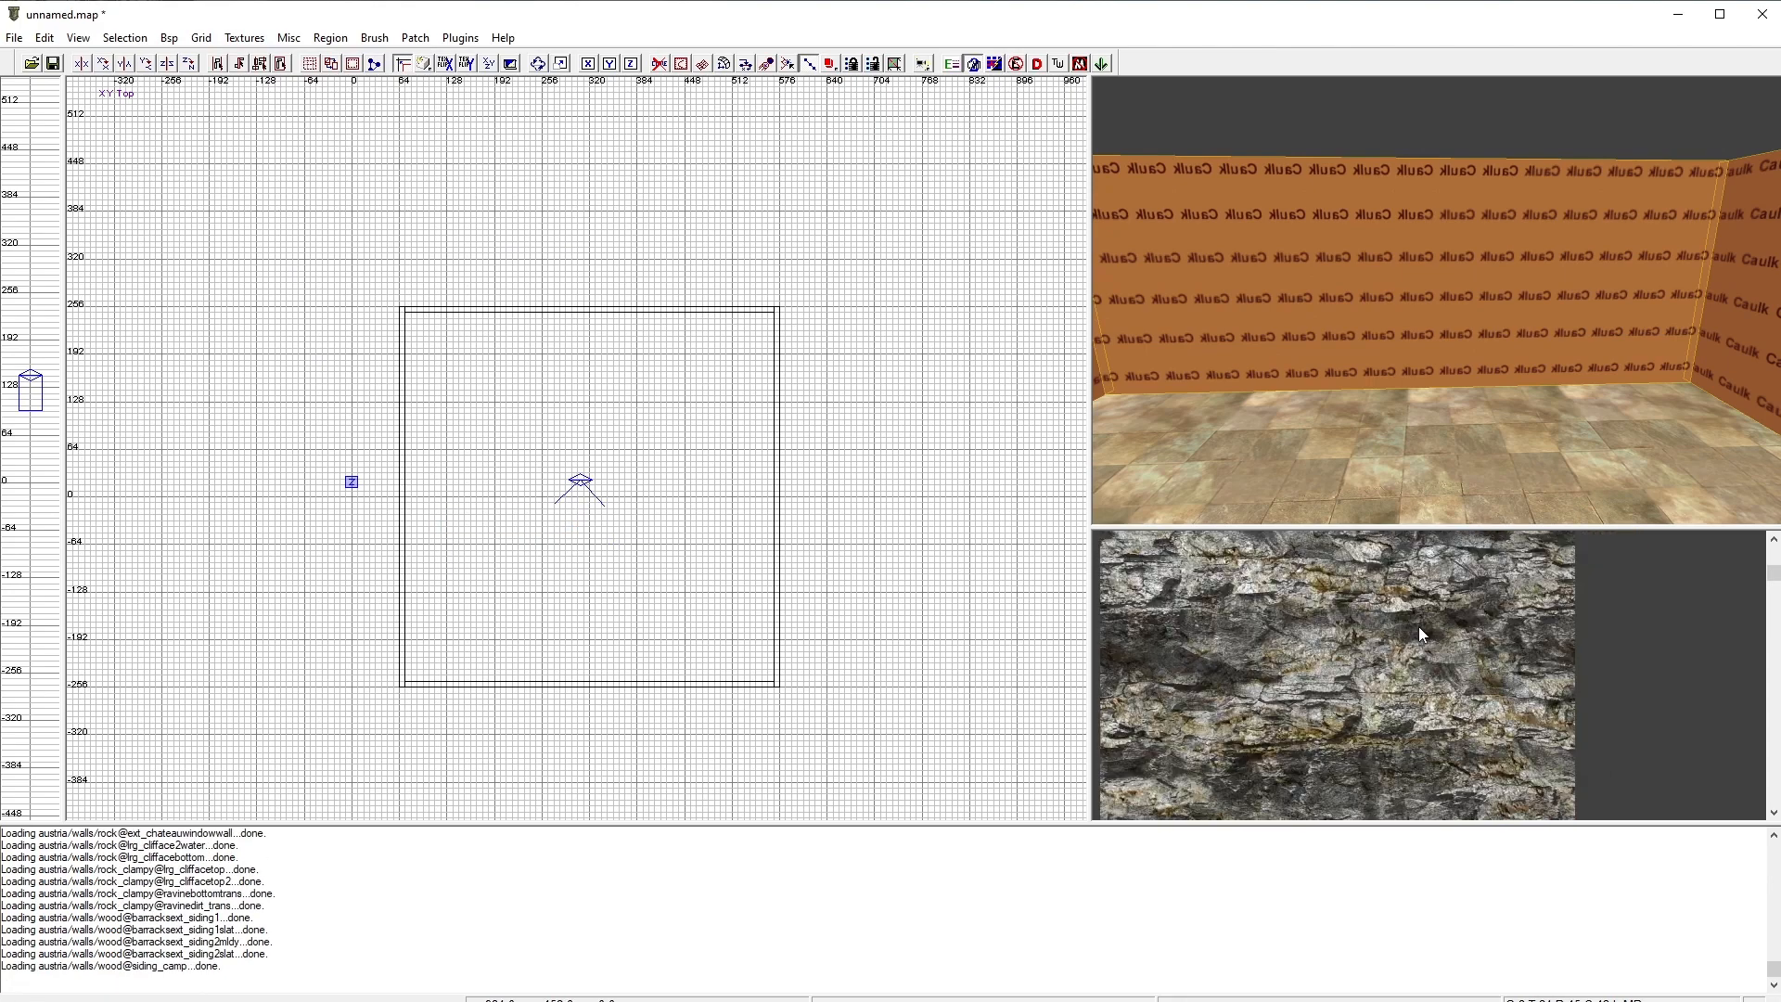
{"action": "scroll", "coordinate": [1361, 613], "scroll_direction": "down", "scroll_amount": 8}
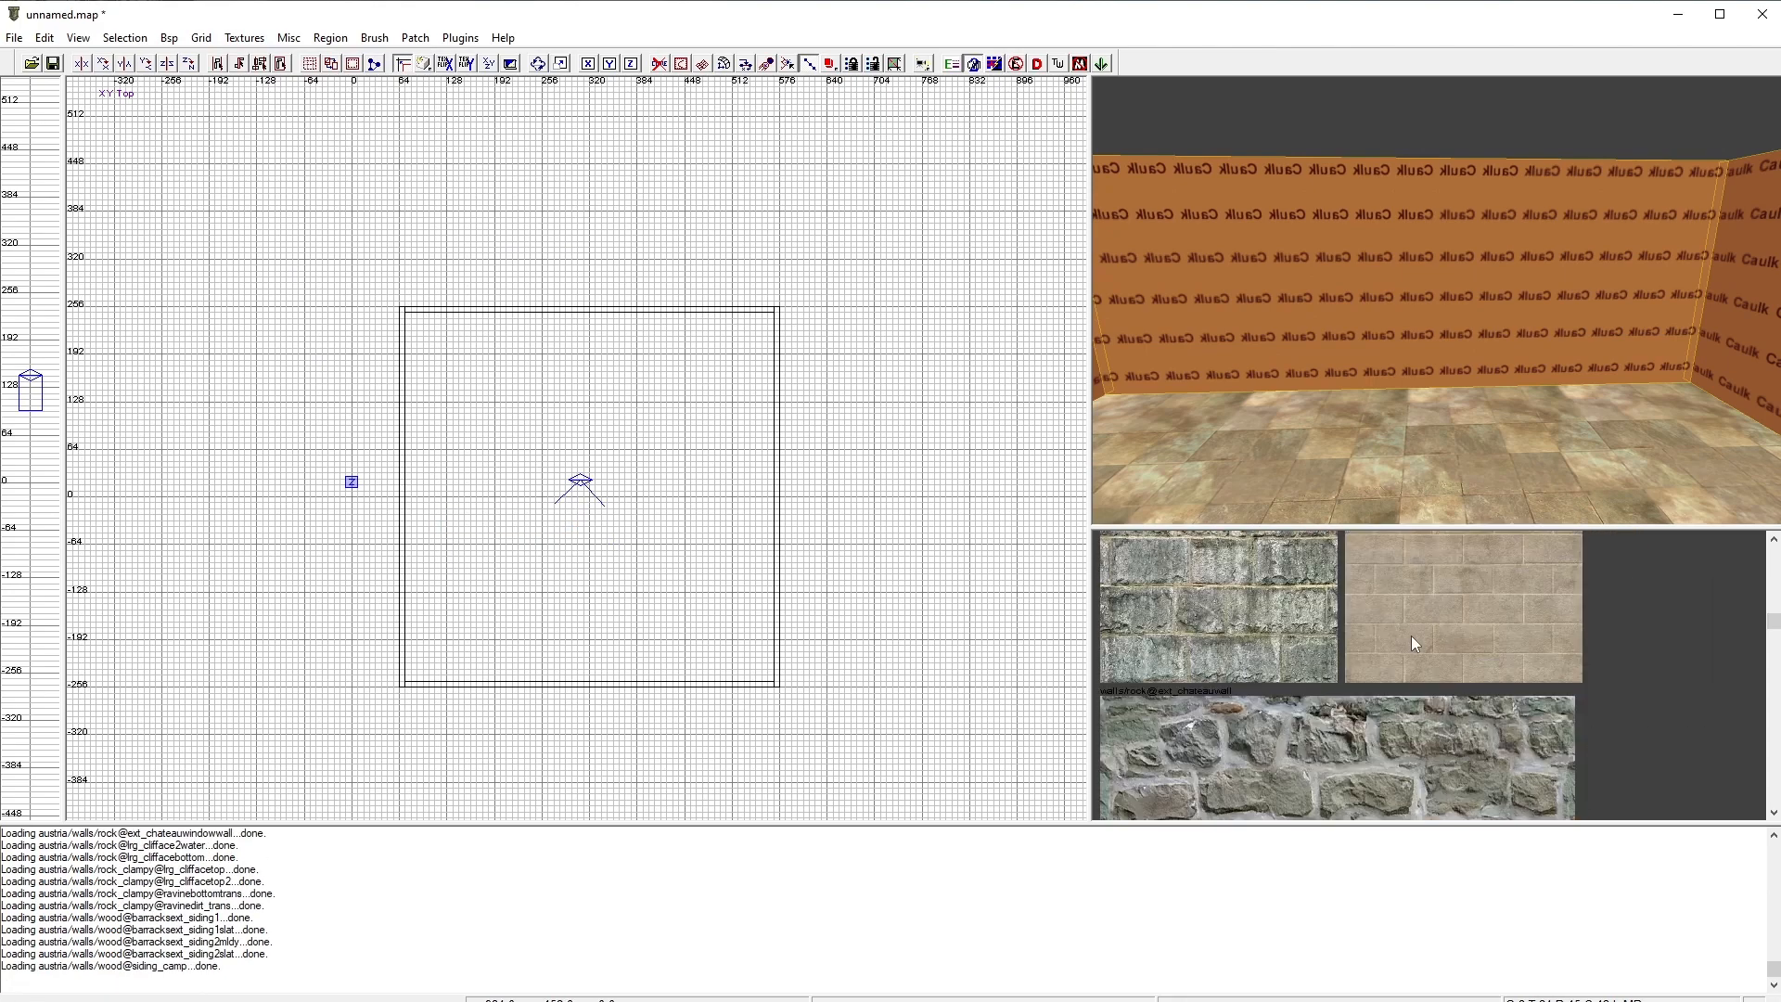
{"action": "scroll", "coordinate": [1384, 641], "scroll_direction": "down", "scroll_amount": 8}
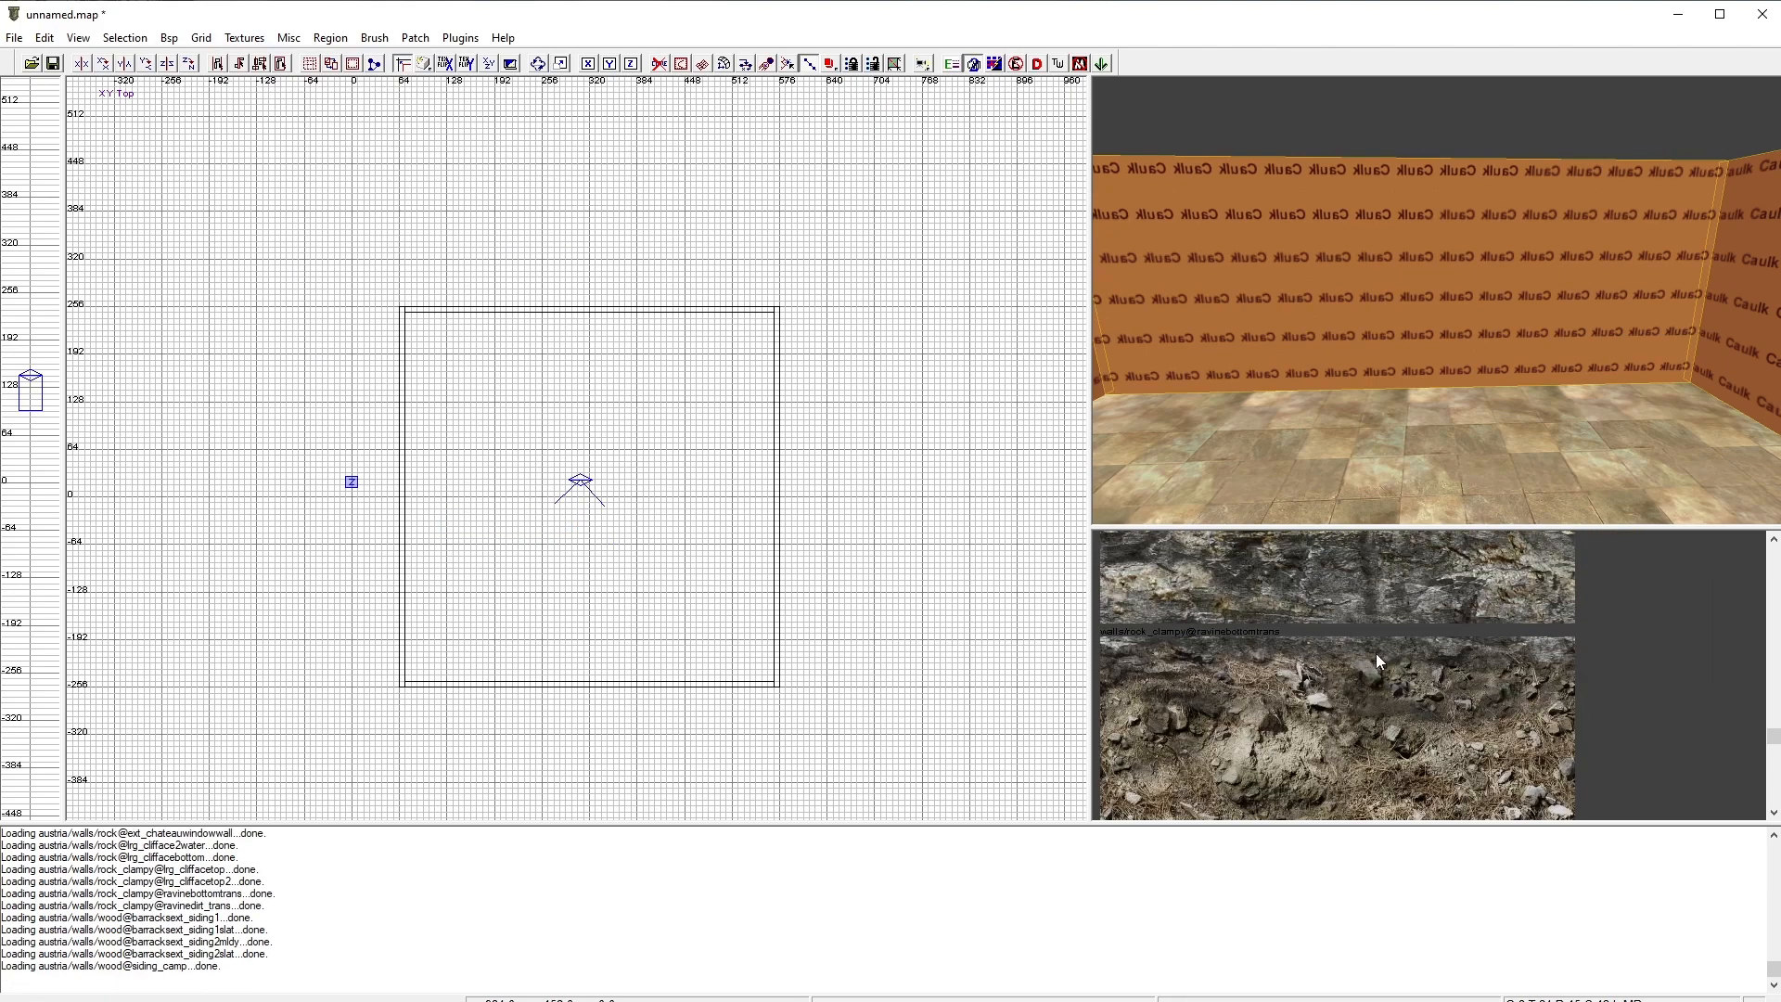
{"action": "scroll", "coordinate": [1390, 640], "scroll_direction": "up", "scroll_amount": 8}
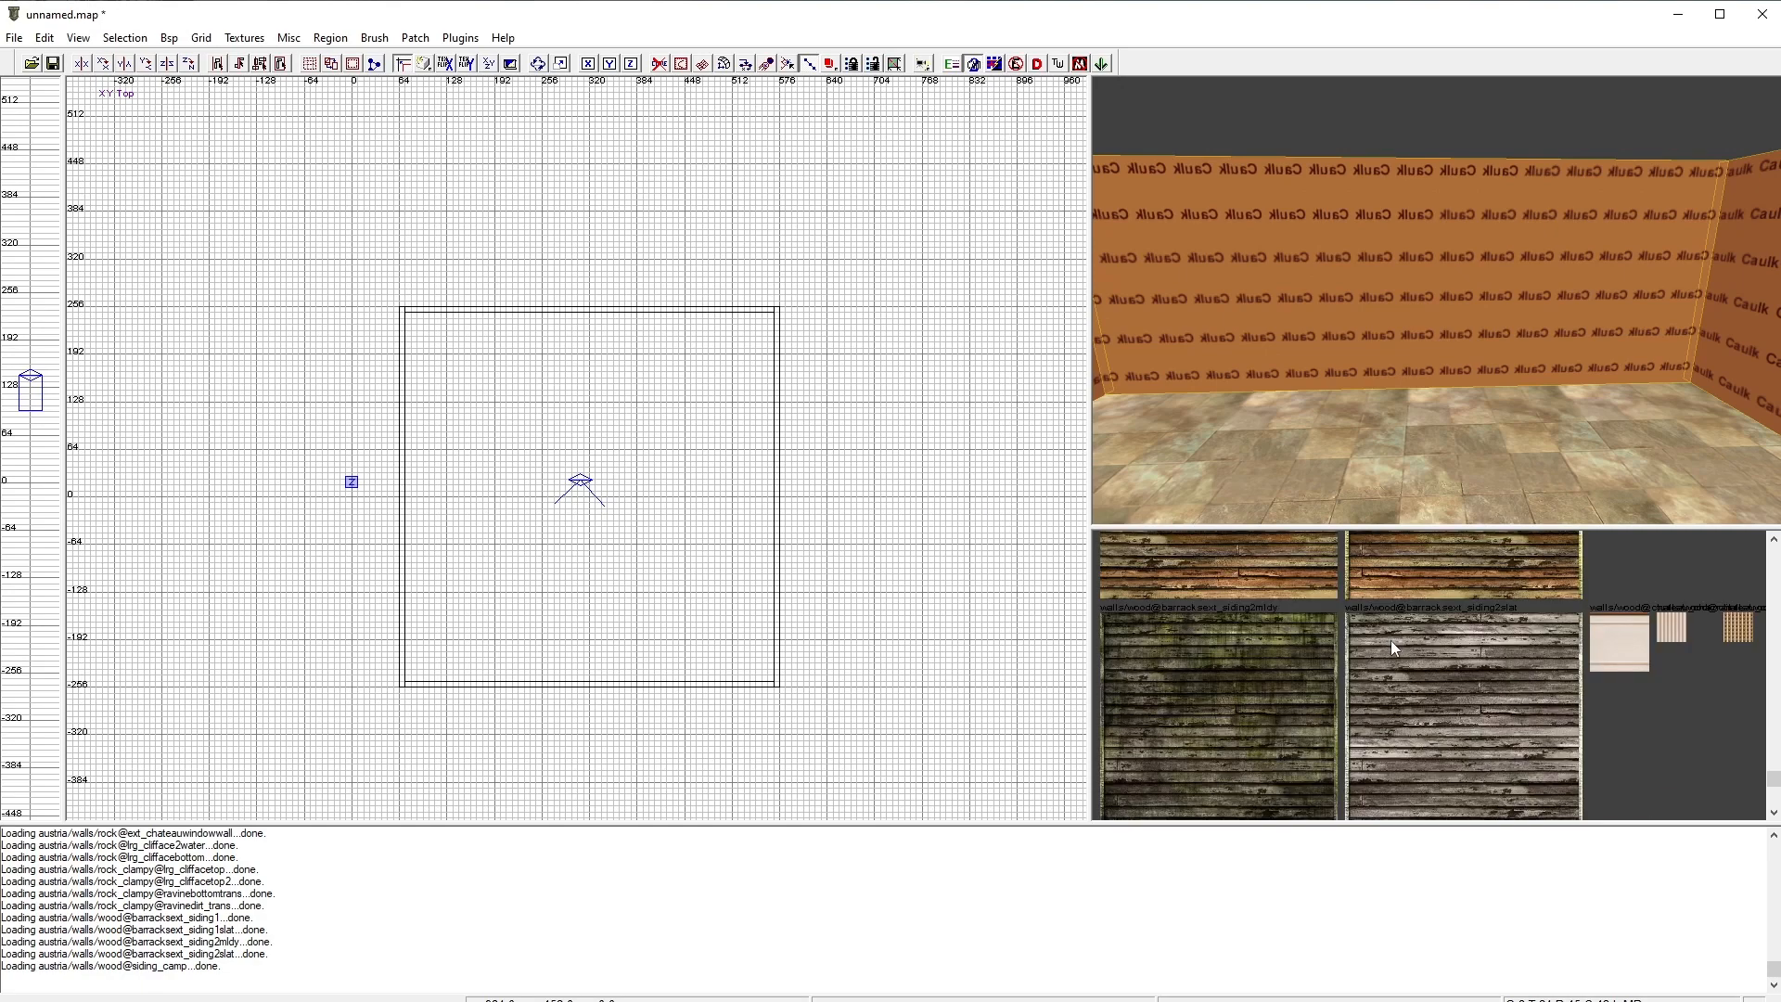
{"action": "scroll", "coordinate": [1438, 643], "scroll_direction": "down", "scroll_amount": 3}
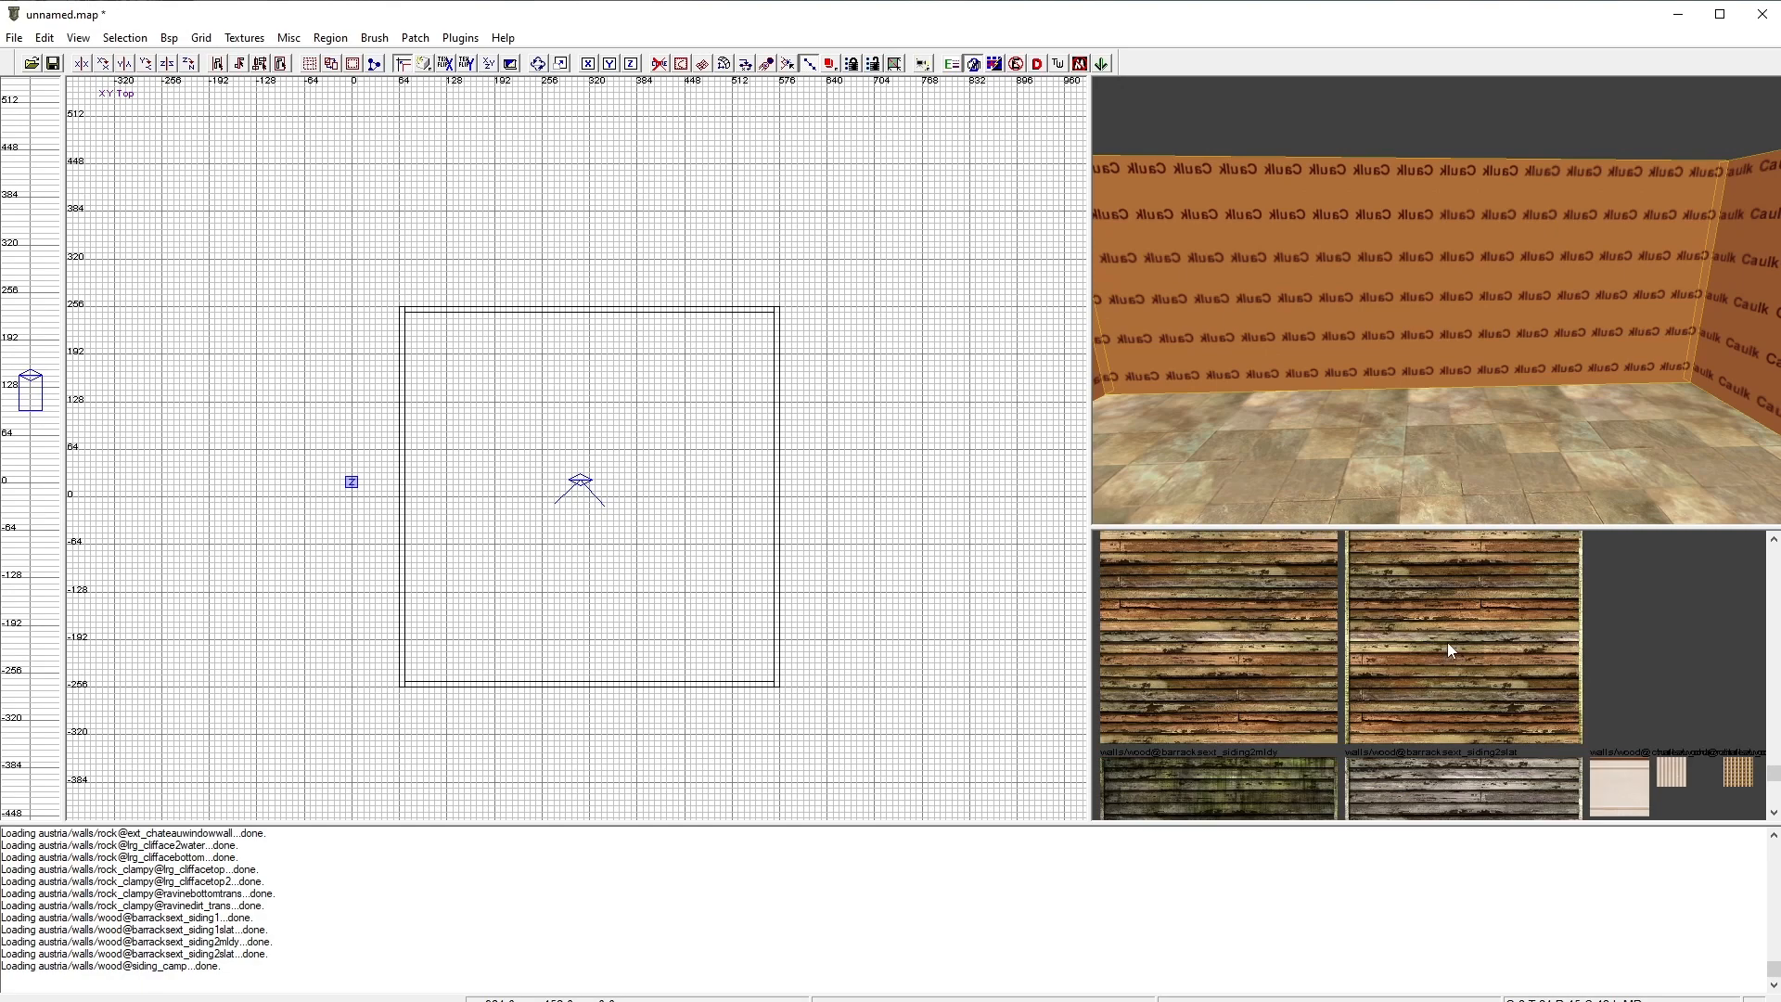
{"action": "scroll", "coordinate": [1429, 647], "scroll_direction": "up", "scroll_amount": 6}
{"action": "scroll", "coordinate": [1434, 647], "scroll_direction": "up", "scroll_amount": 5}
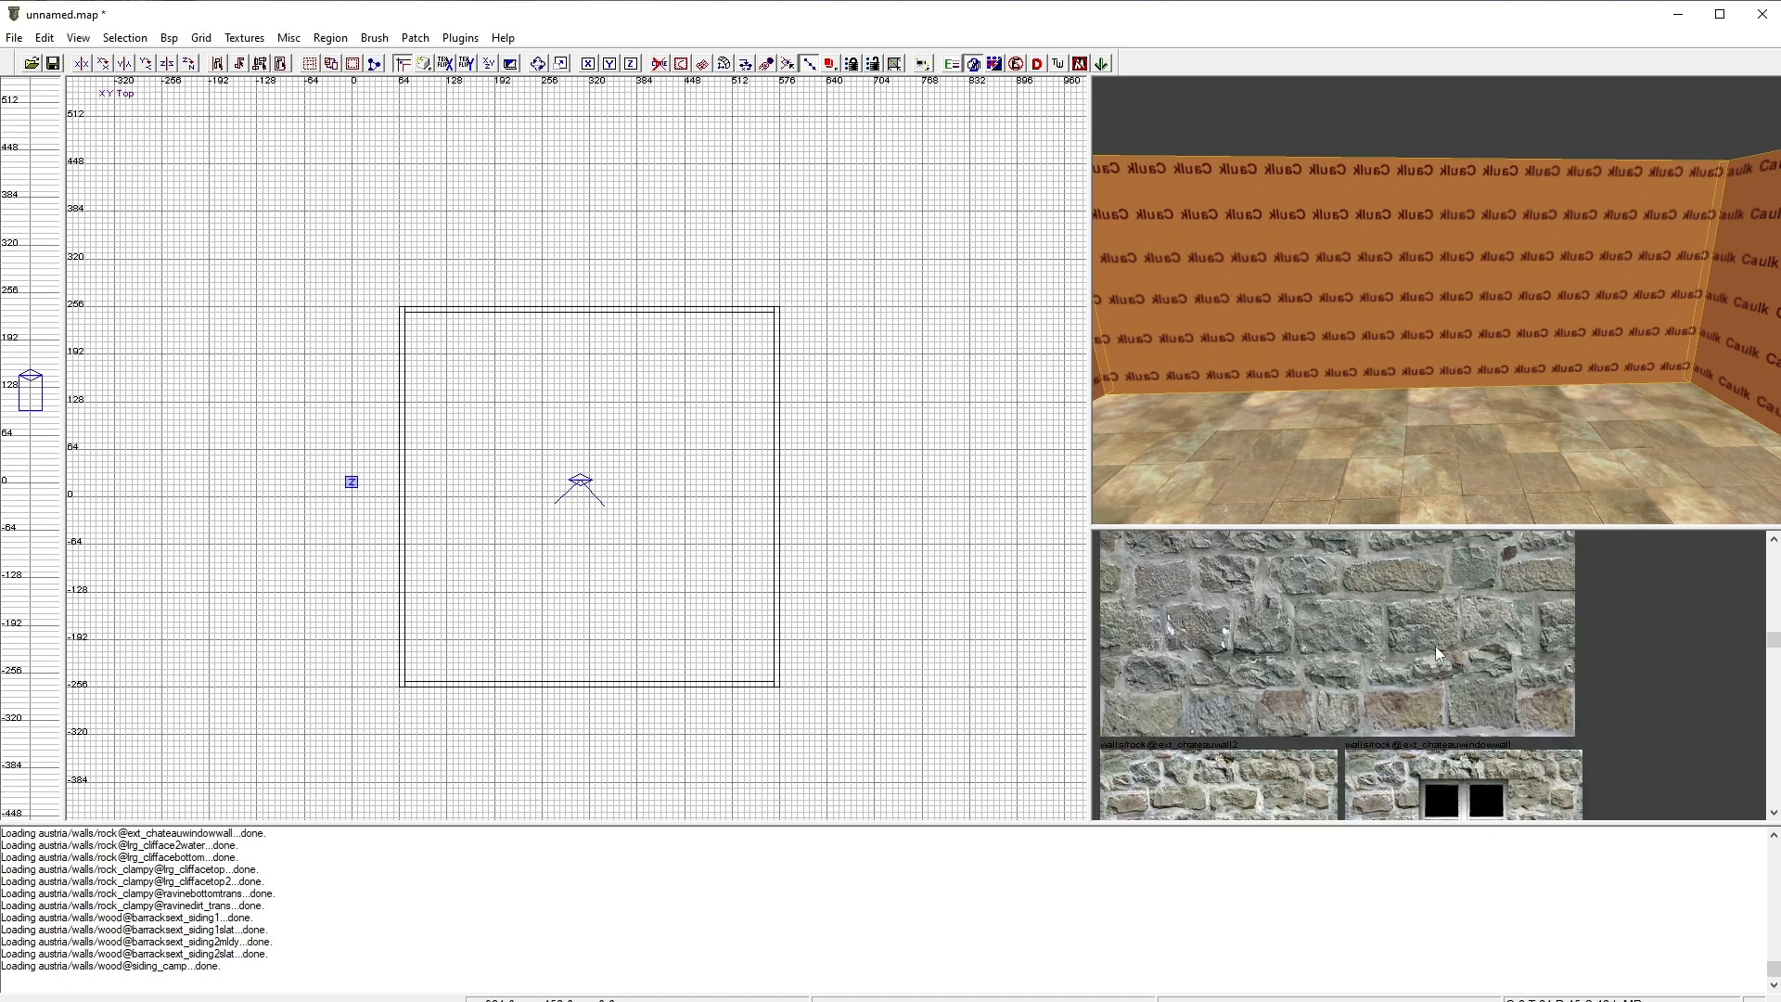
{"action": "left_click", "coordinate": [1433, 672]}
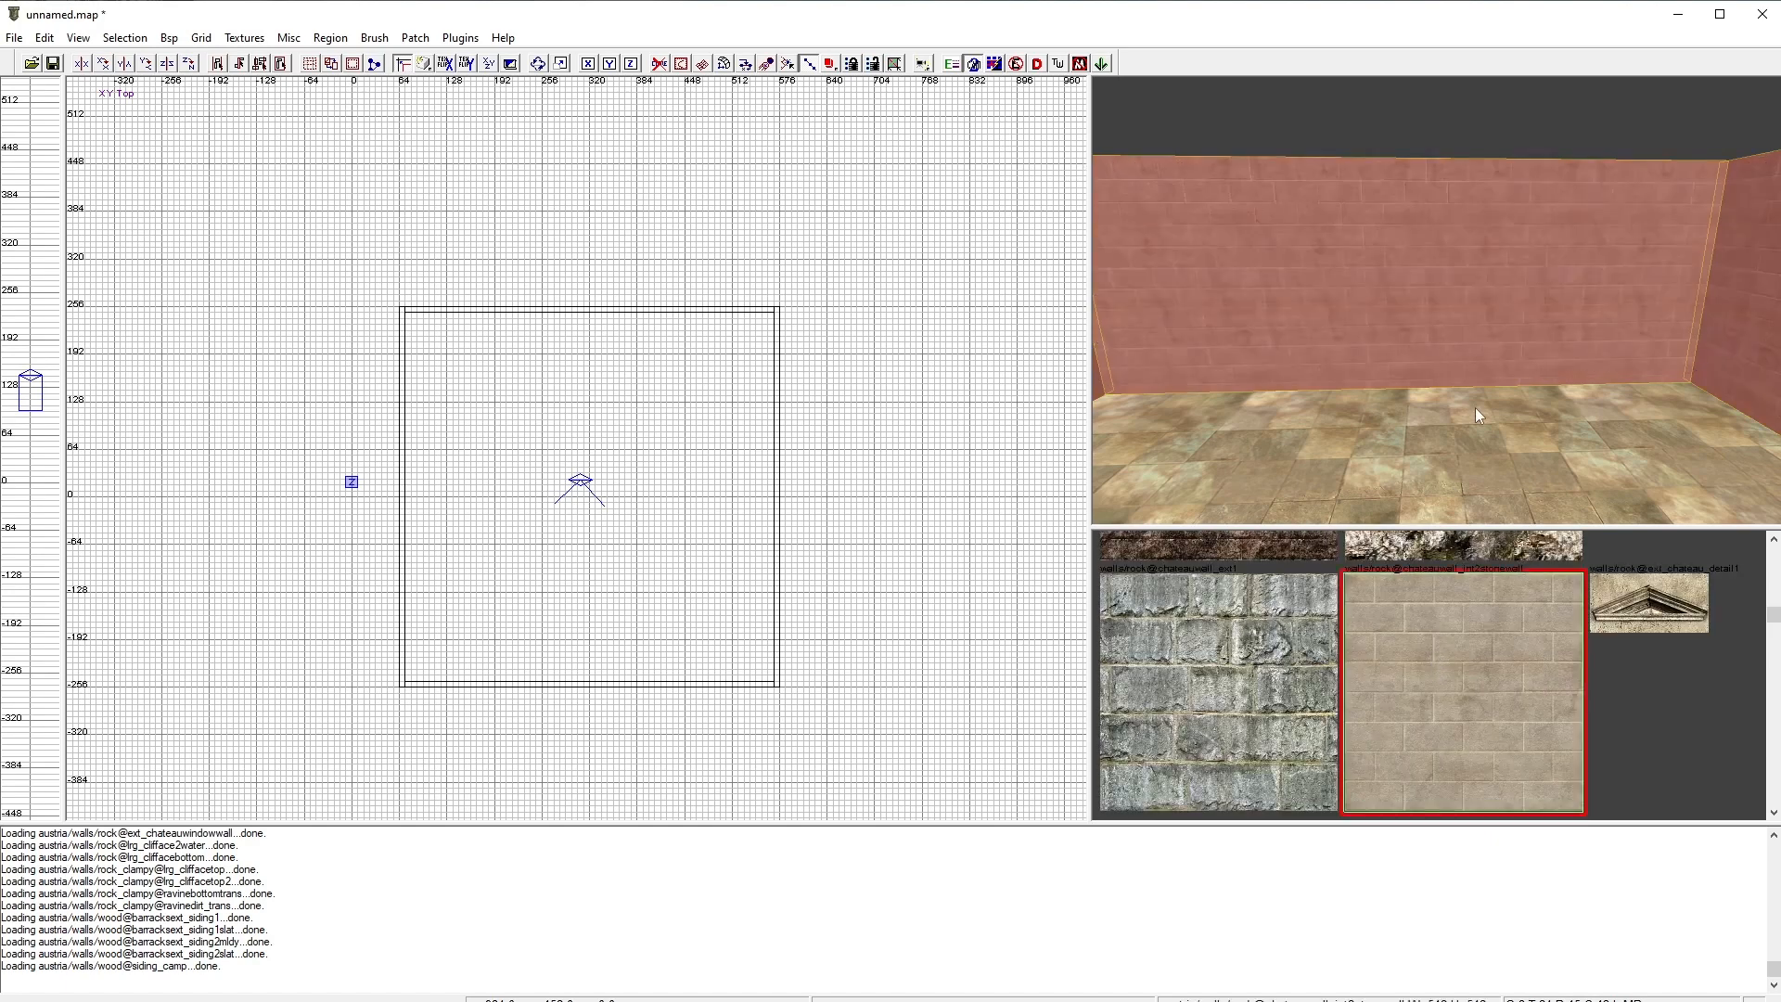
{"action": "key", "text": "Escape"}
{"action": "right_click", "coordinate": [1577, 442]}
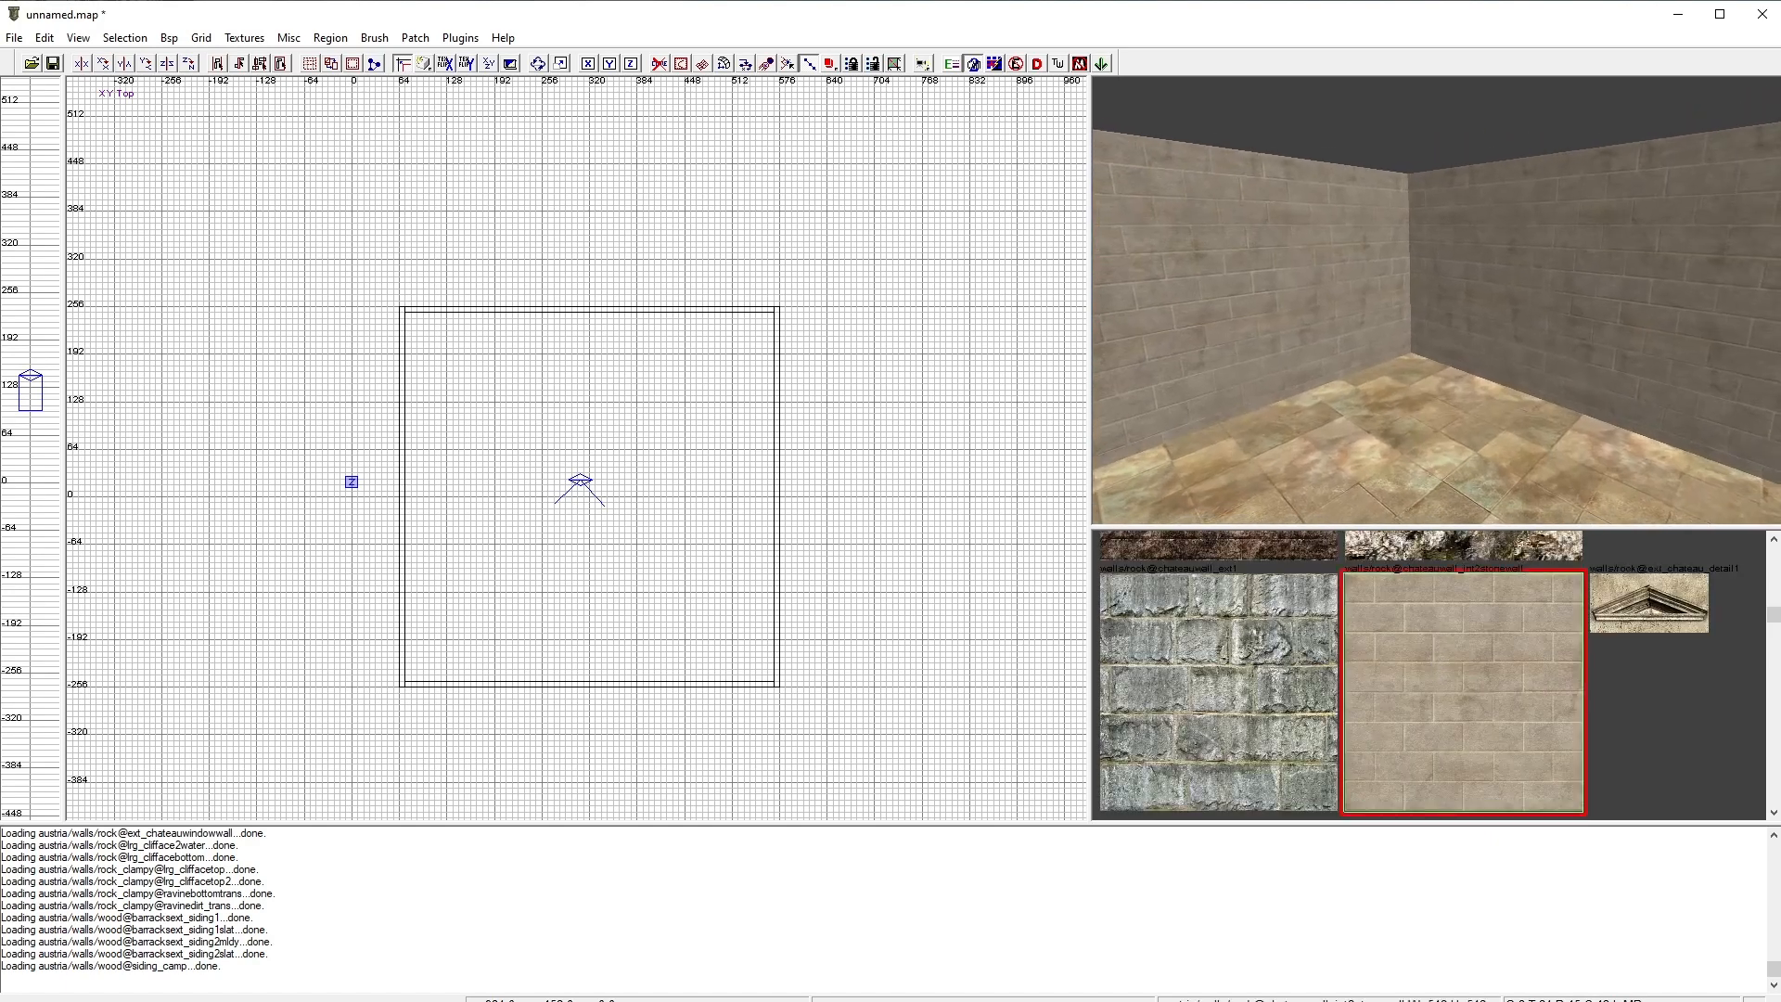
{"action": "right_click", "coordinate": [1577, 442]}
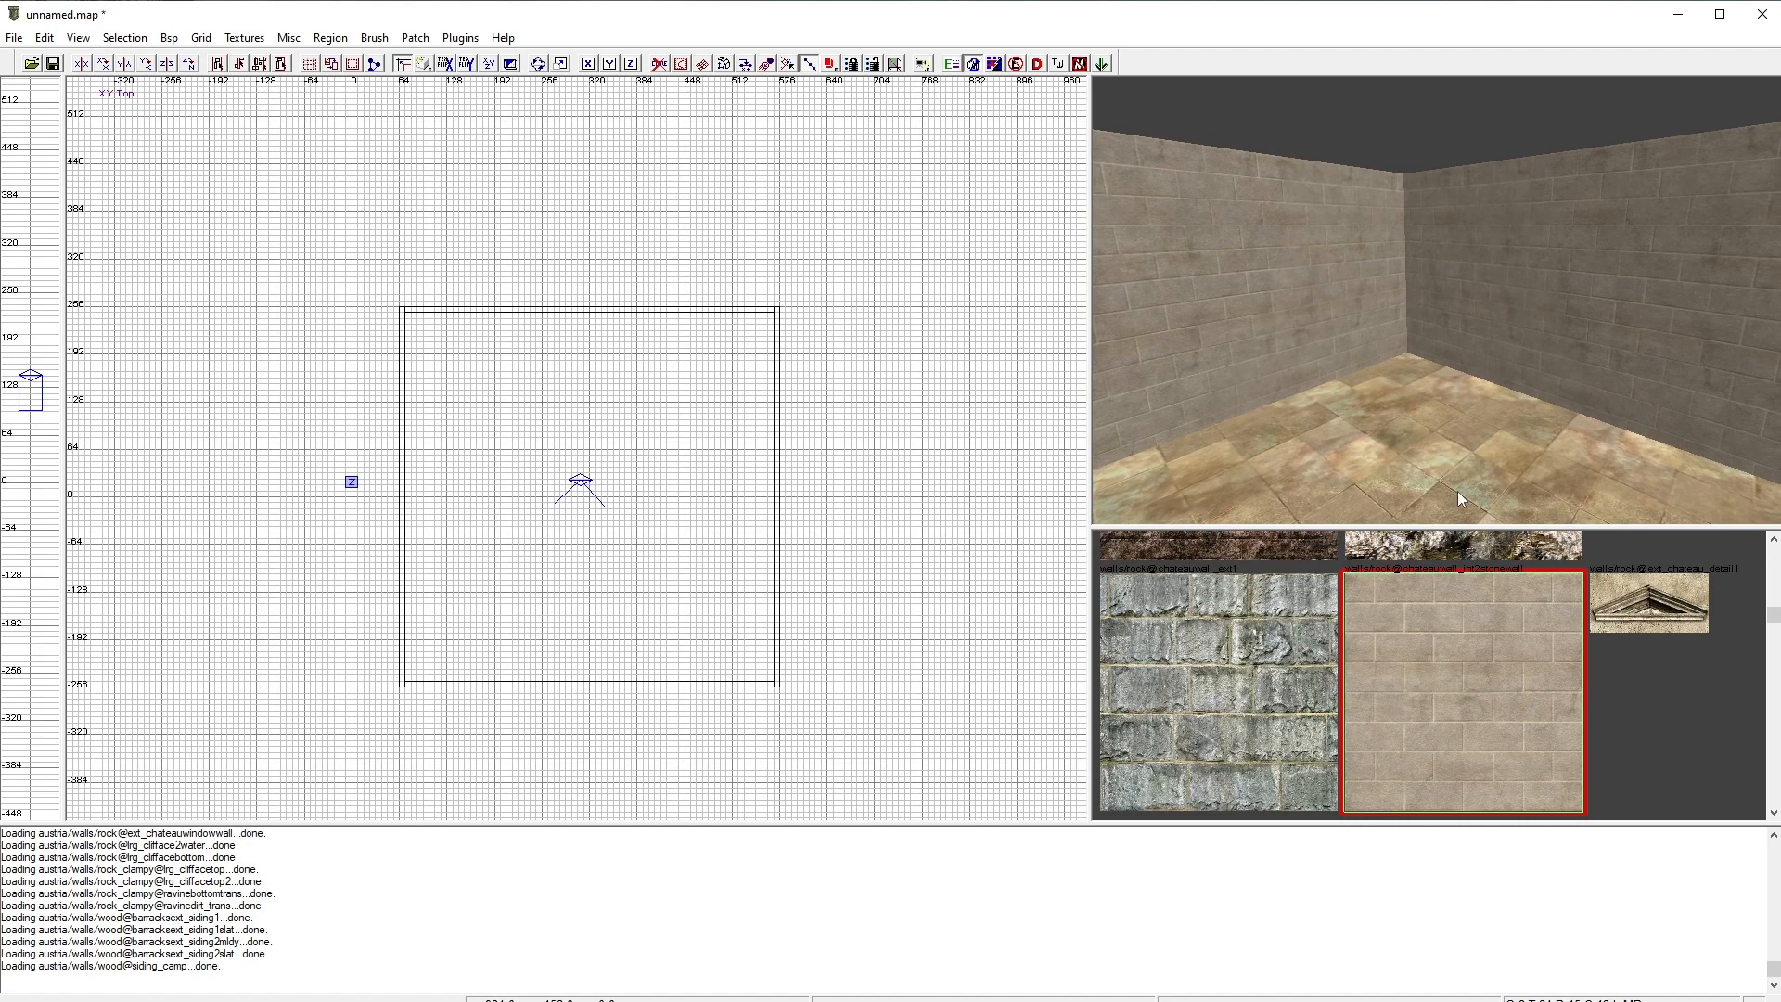
{"action": "right_click", "coordinate": [1496, 364]}
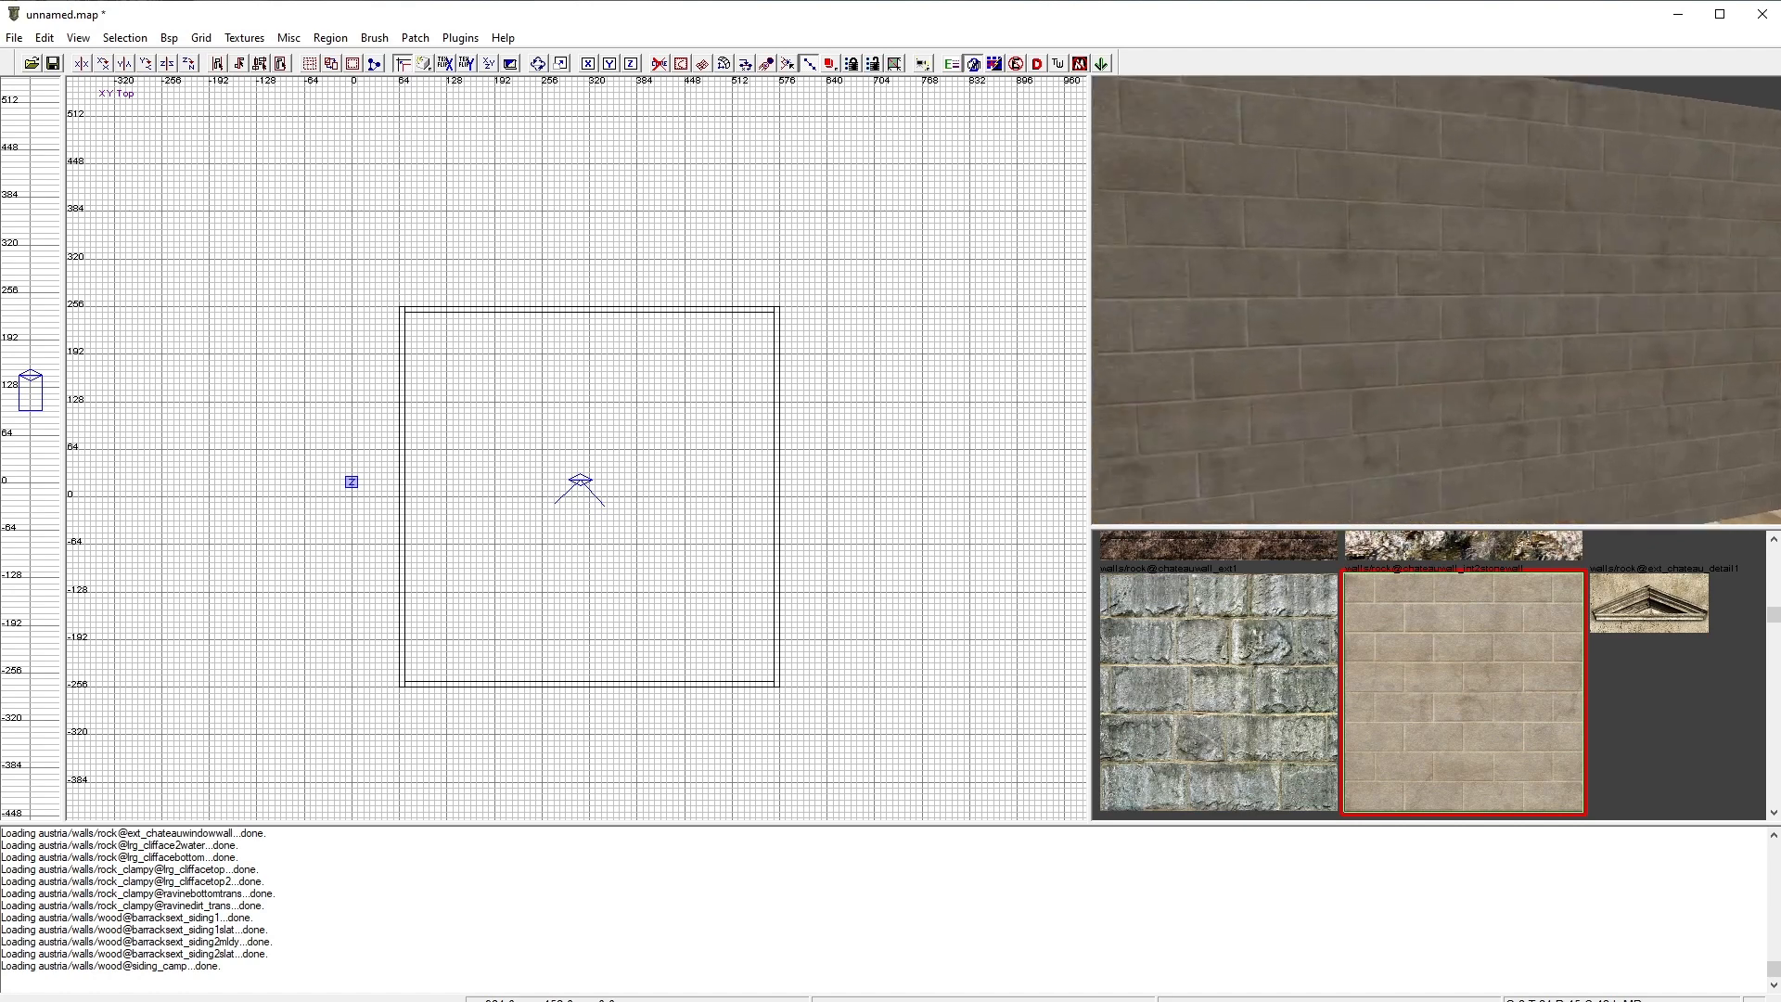
Step: Select the far wall and raise its texture's horizontal and vertical stretch to about 0.45 in the Surface inspector
{"action": "right_click", "coordinate": [1466, 318]}
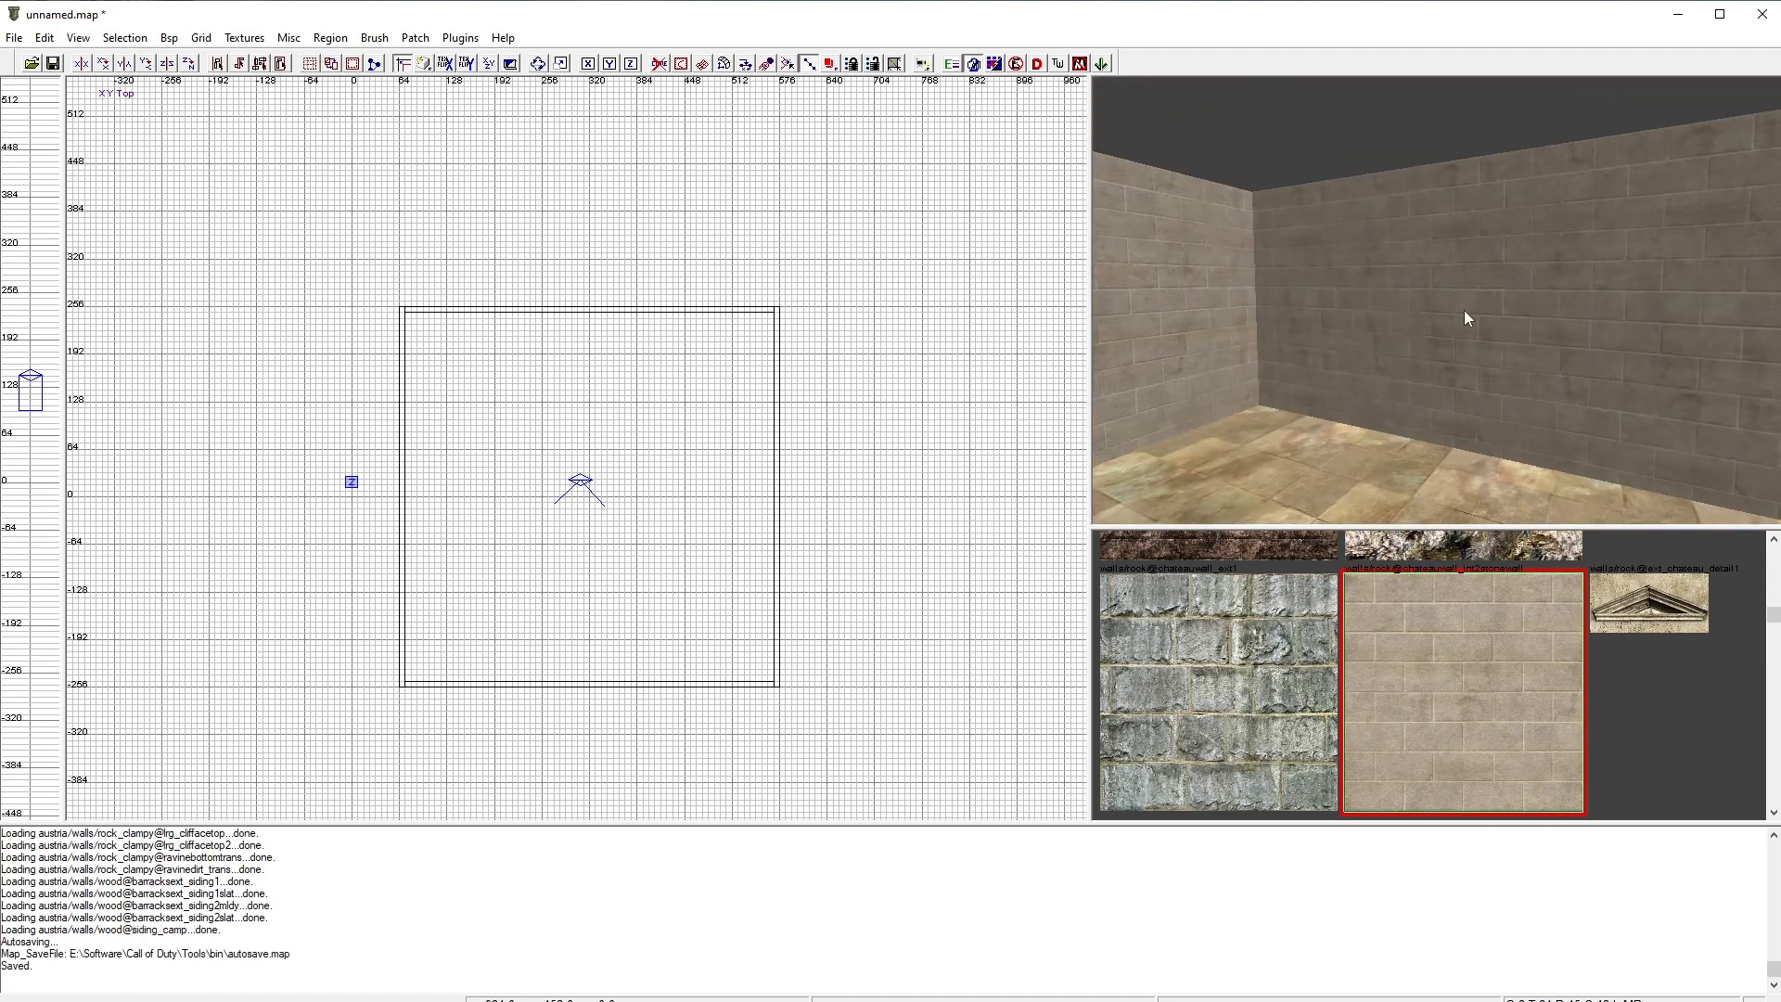
{"action": "left_click", "coordinate": [1464, 309], "text": "ctrl+shift"}
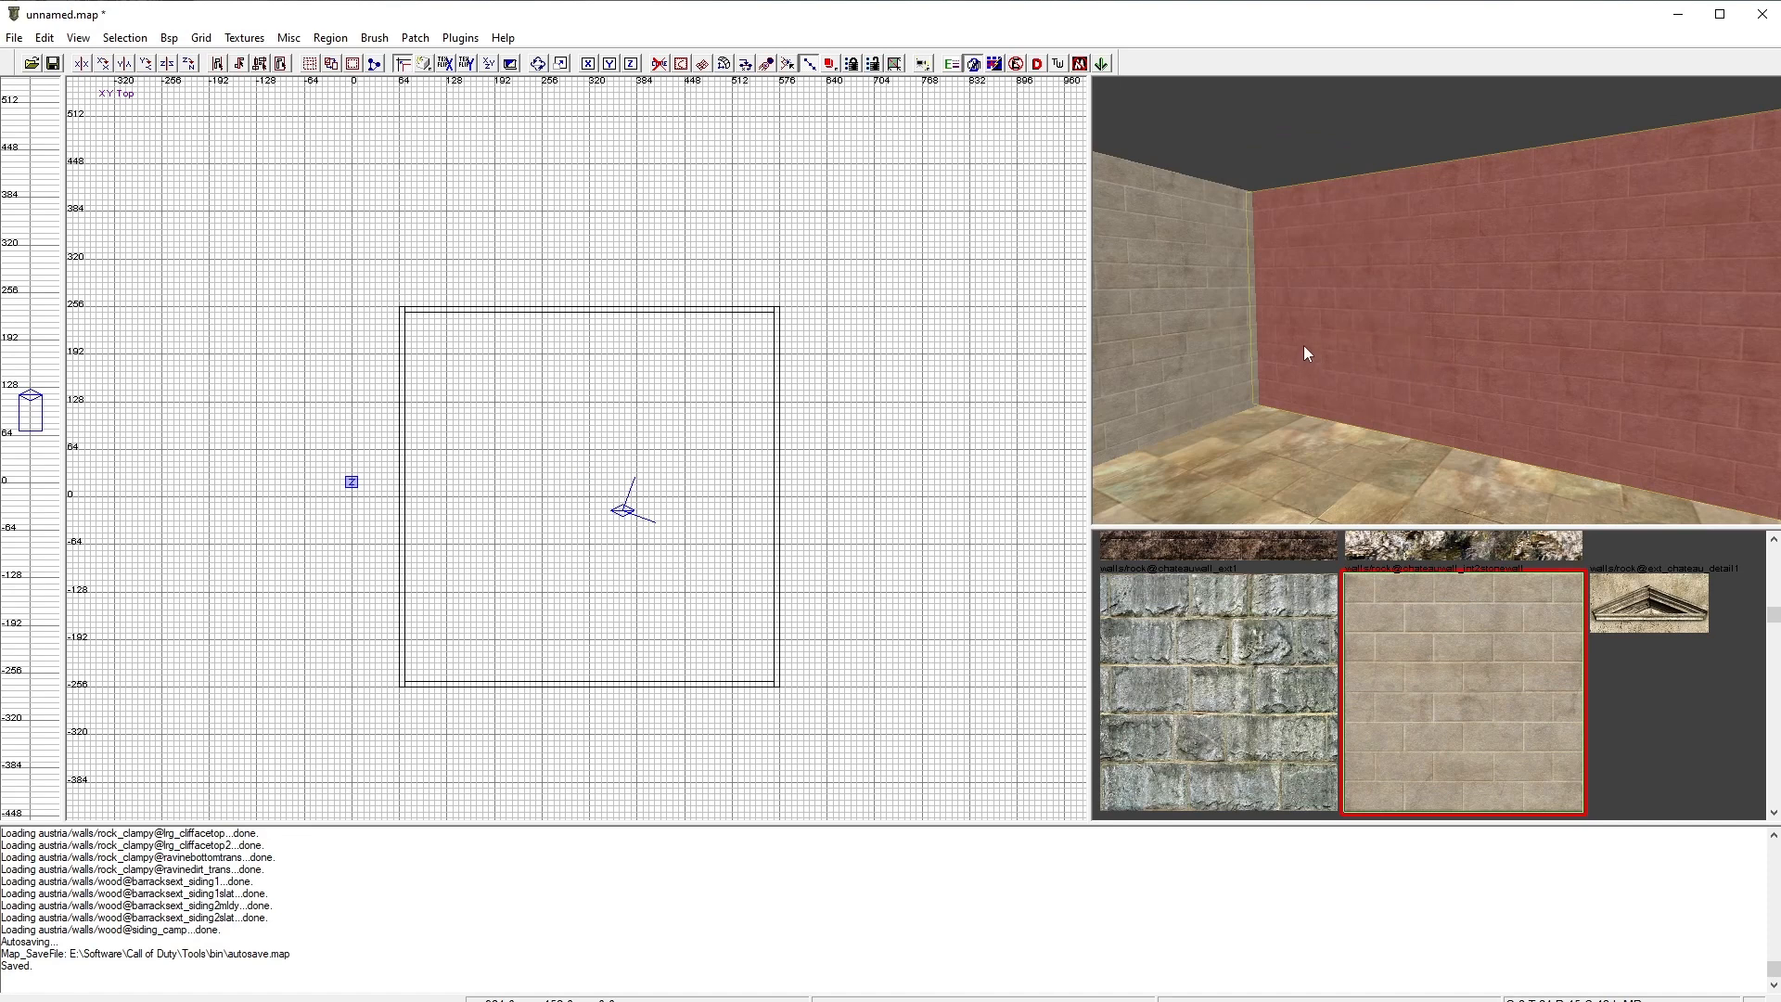
{"action": "left_click_drag", "start_coordinate": [1317, 320], "coordinate": [796, 260]}
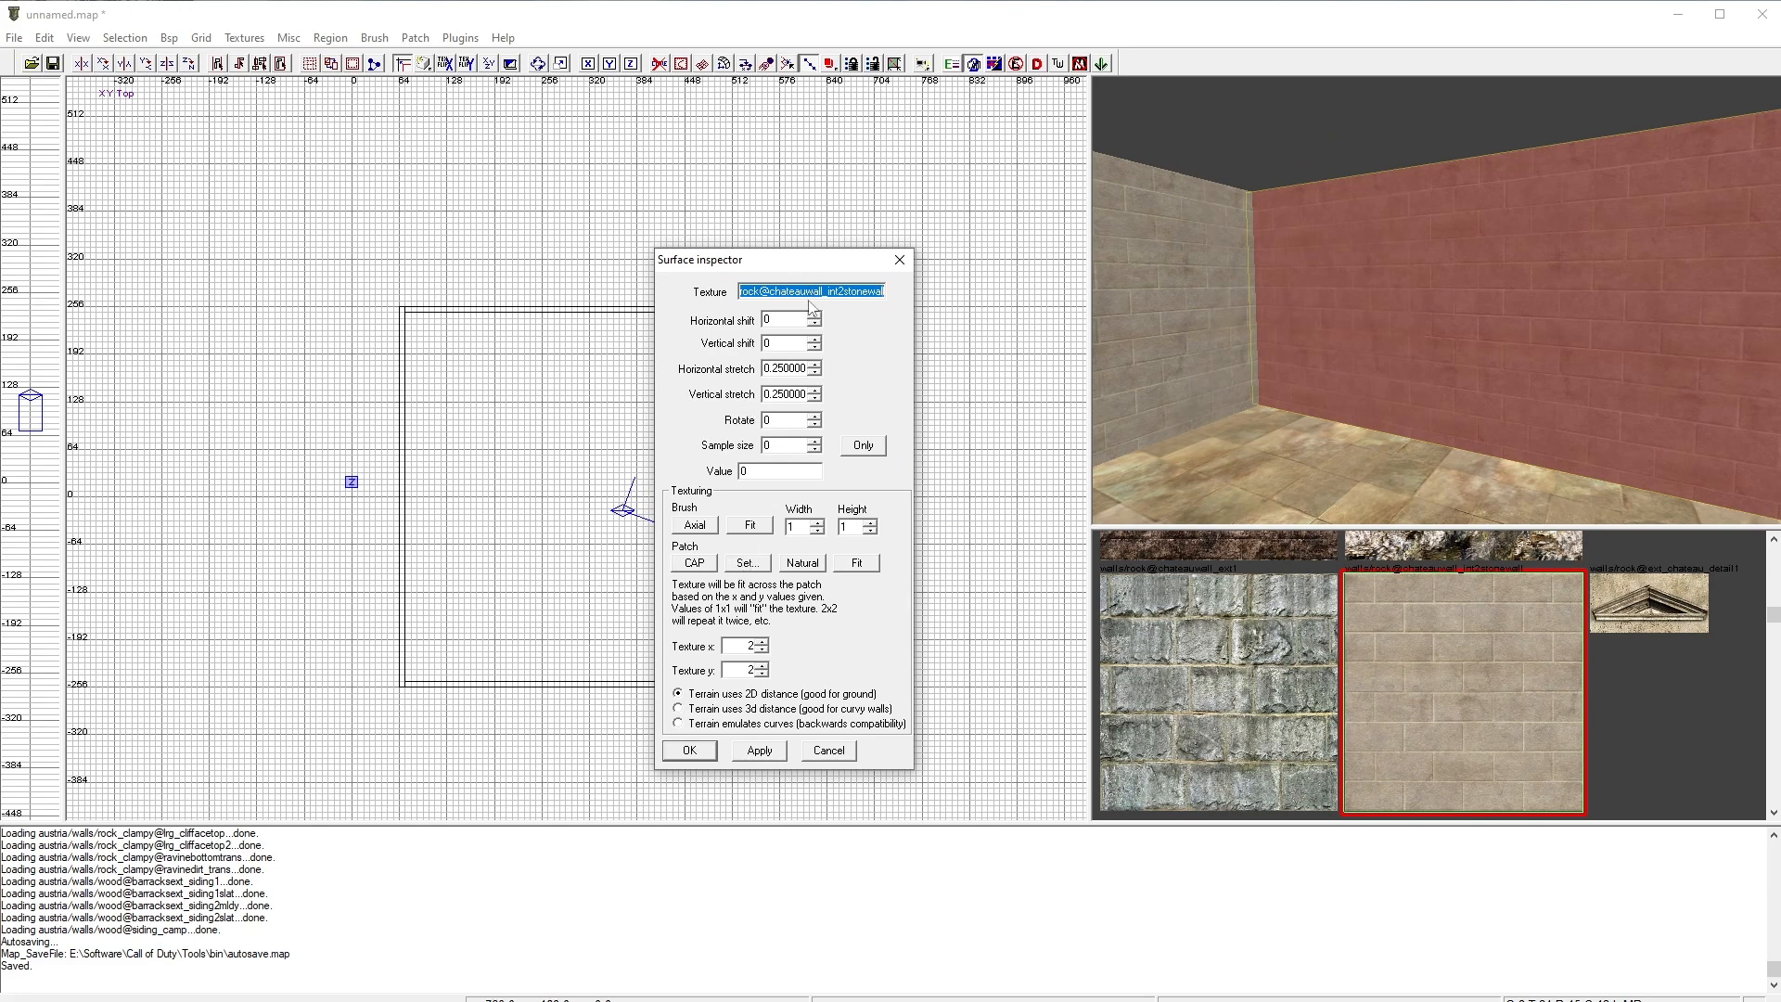
{"action": "left_click", "coordinate": [815, 317]}
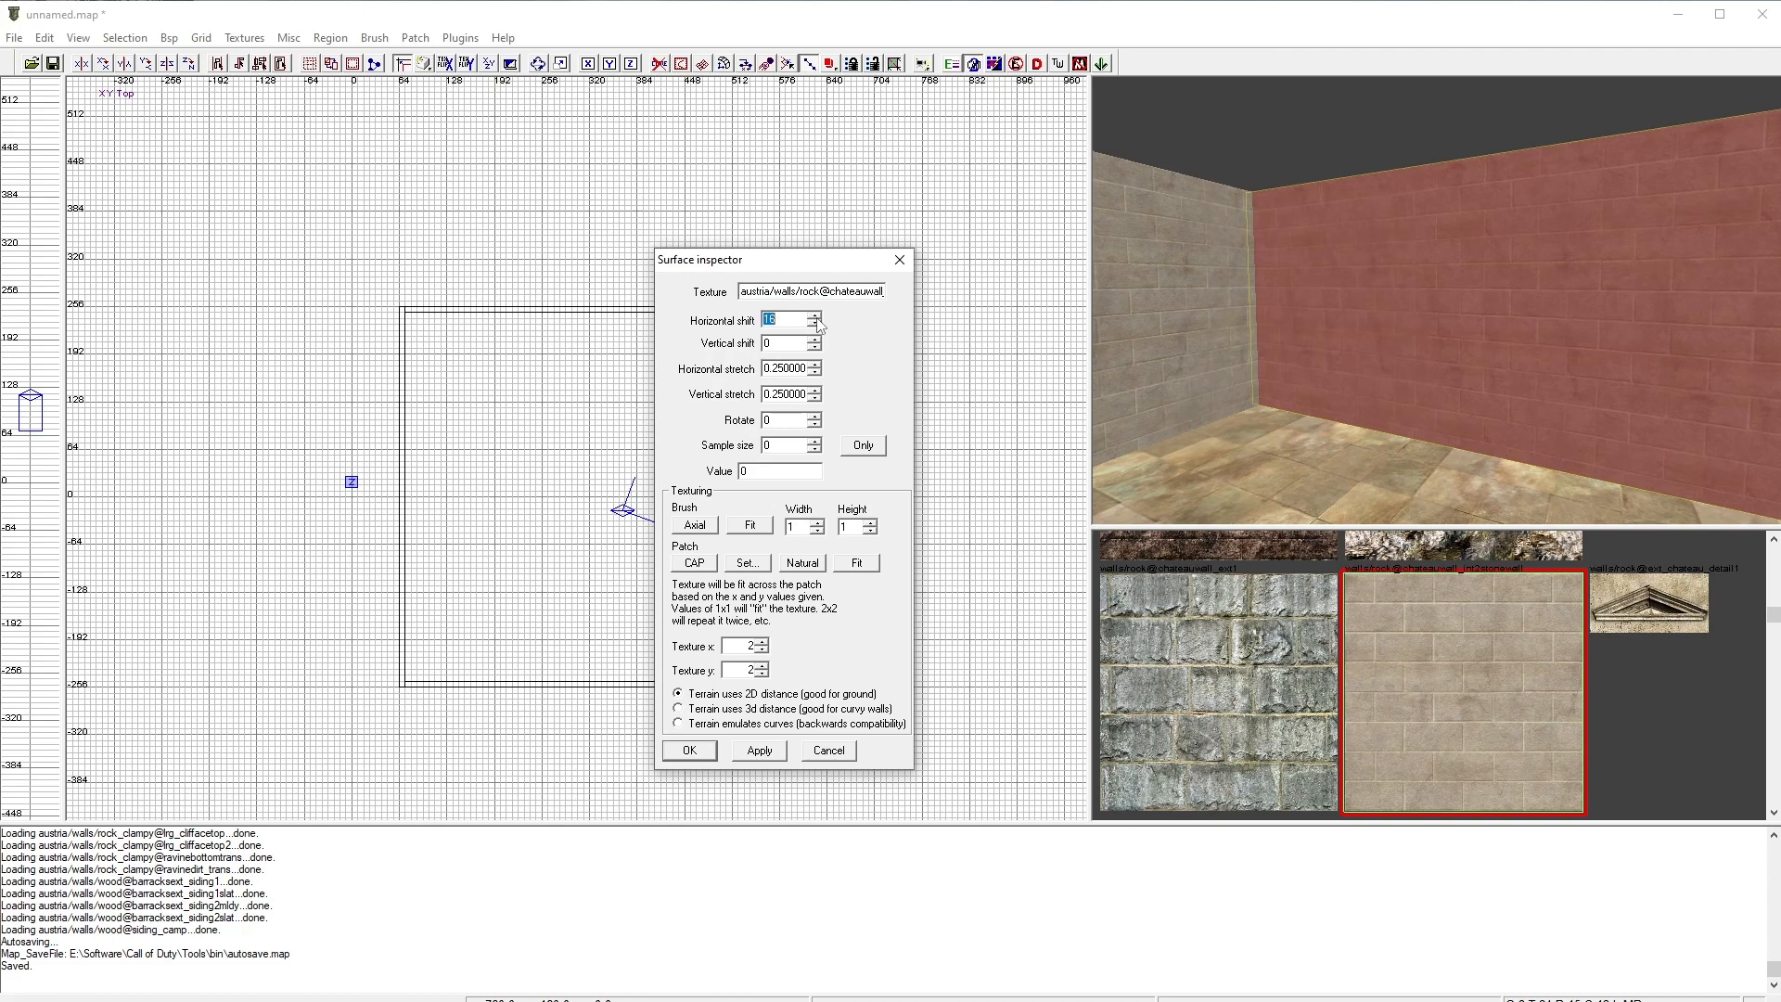
{"action": "left_click", "coordinate": [815, 316]}
{"action": "left_click", "coordinate": [814, 316]}
{"action": "left_click", "coordinate": [814, 324]}
{"action": "left_click", "coordinate": [815, 324]}
{"action": "left_click", "coordinate": [815, 365]}
{"action": "left_click", "coordinate": [815, 390]}
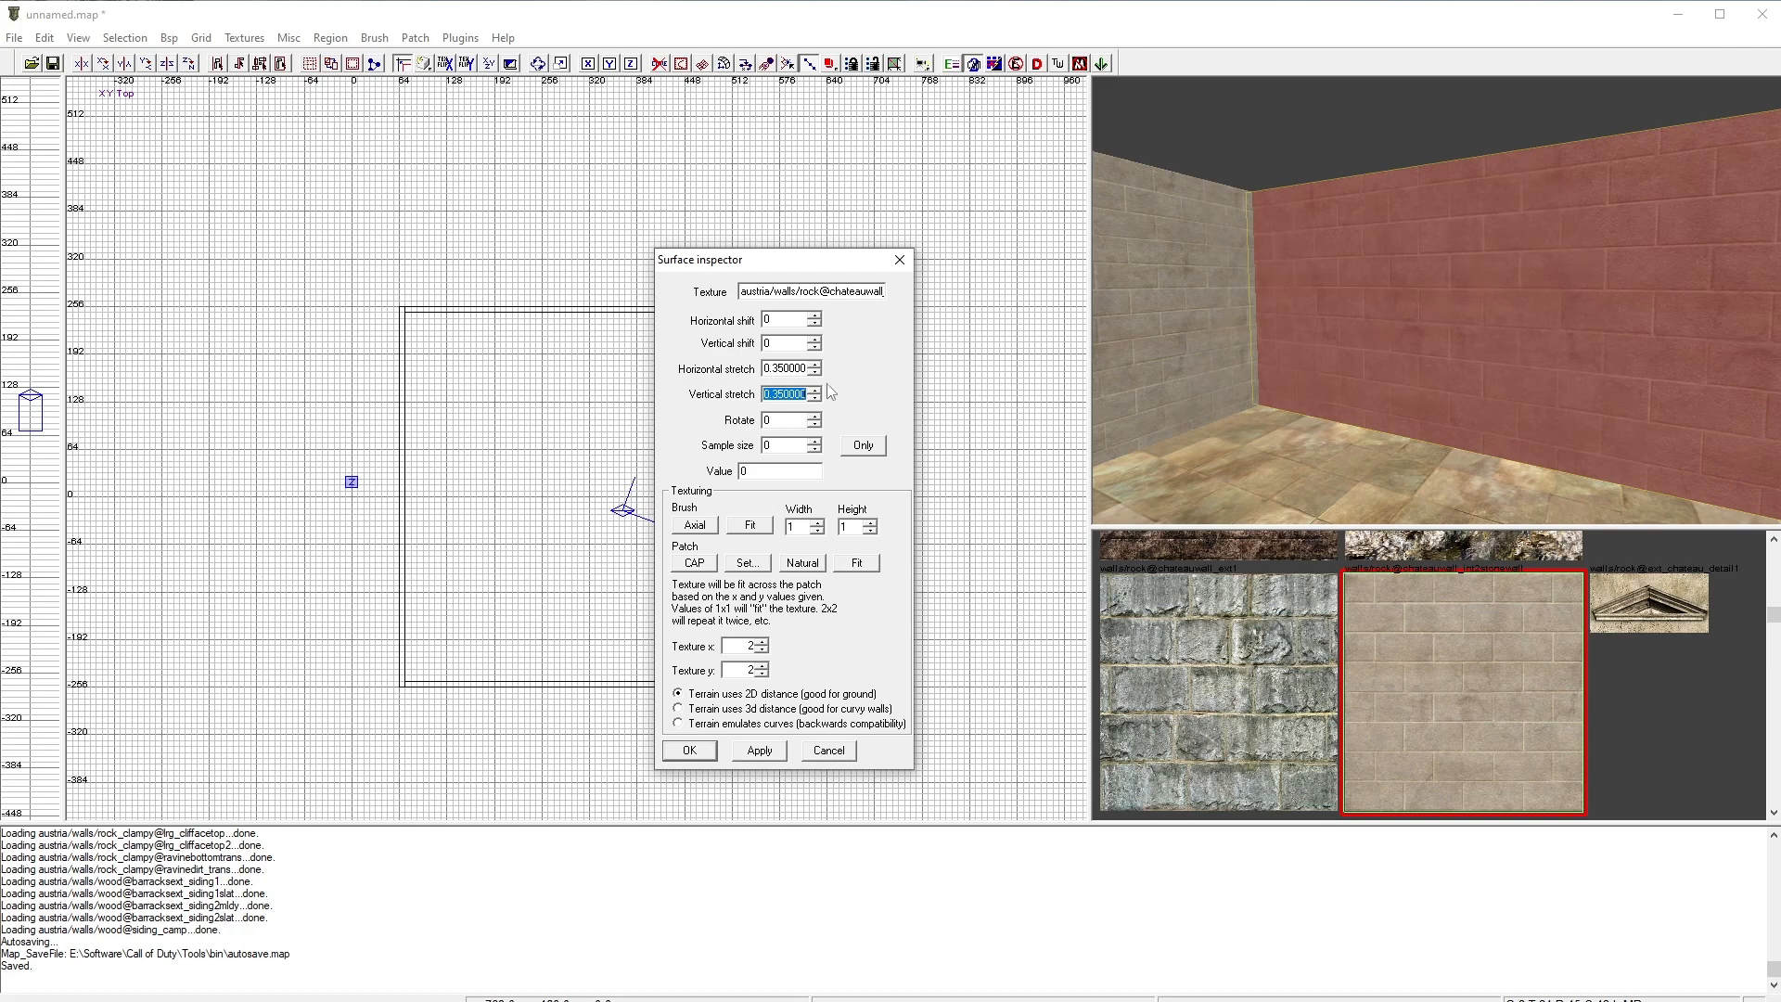
{"action": "left_click", "coordinate": [816, 389]}
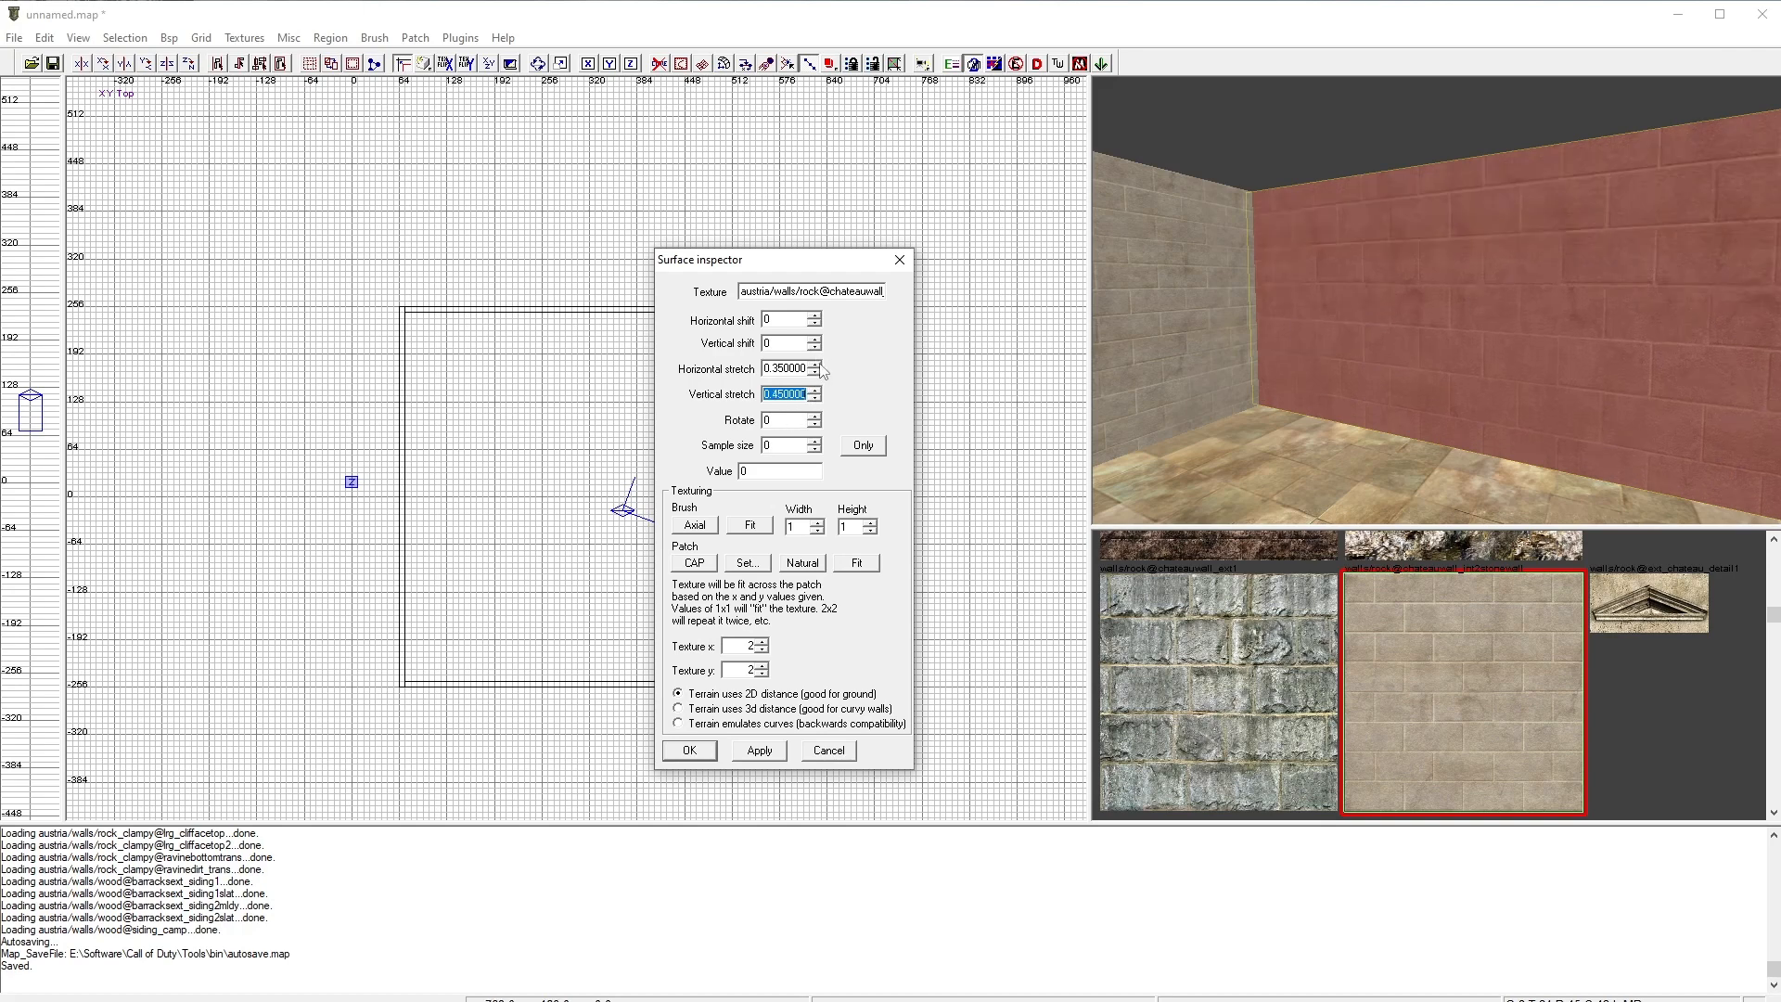
{"action": "left_click", "coordinate": [817, 365]}
{"action": "key", "text": "Escape"}
{"action": "key", "text": "Escape"}
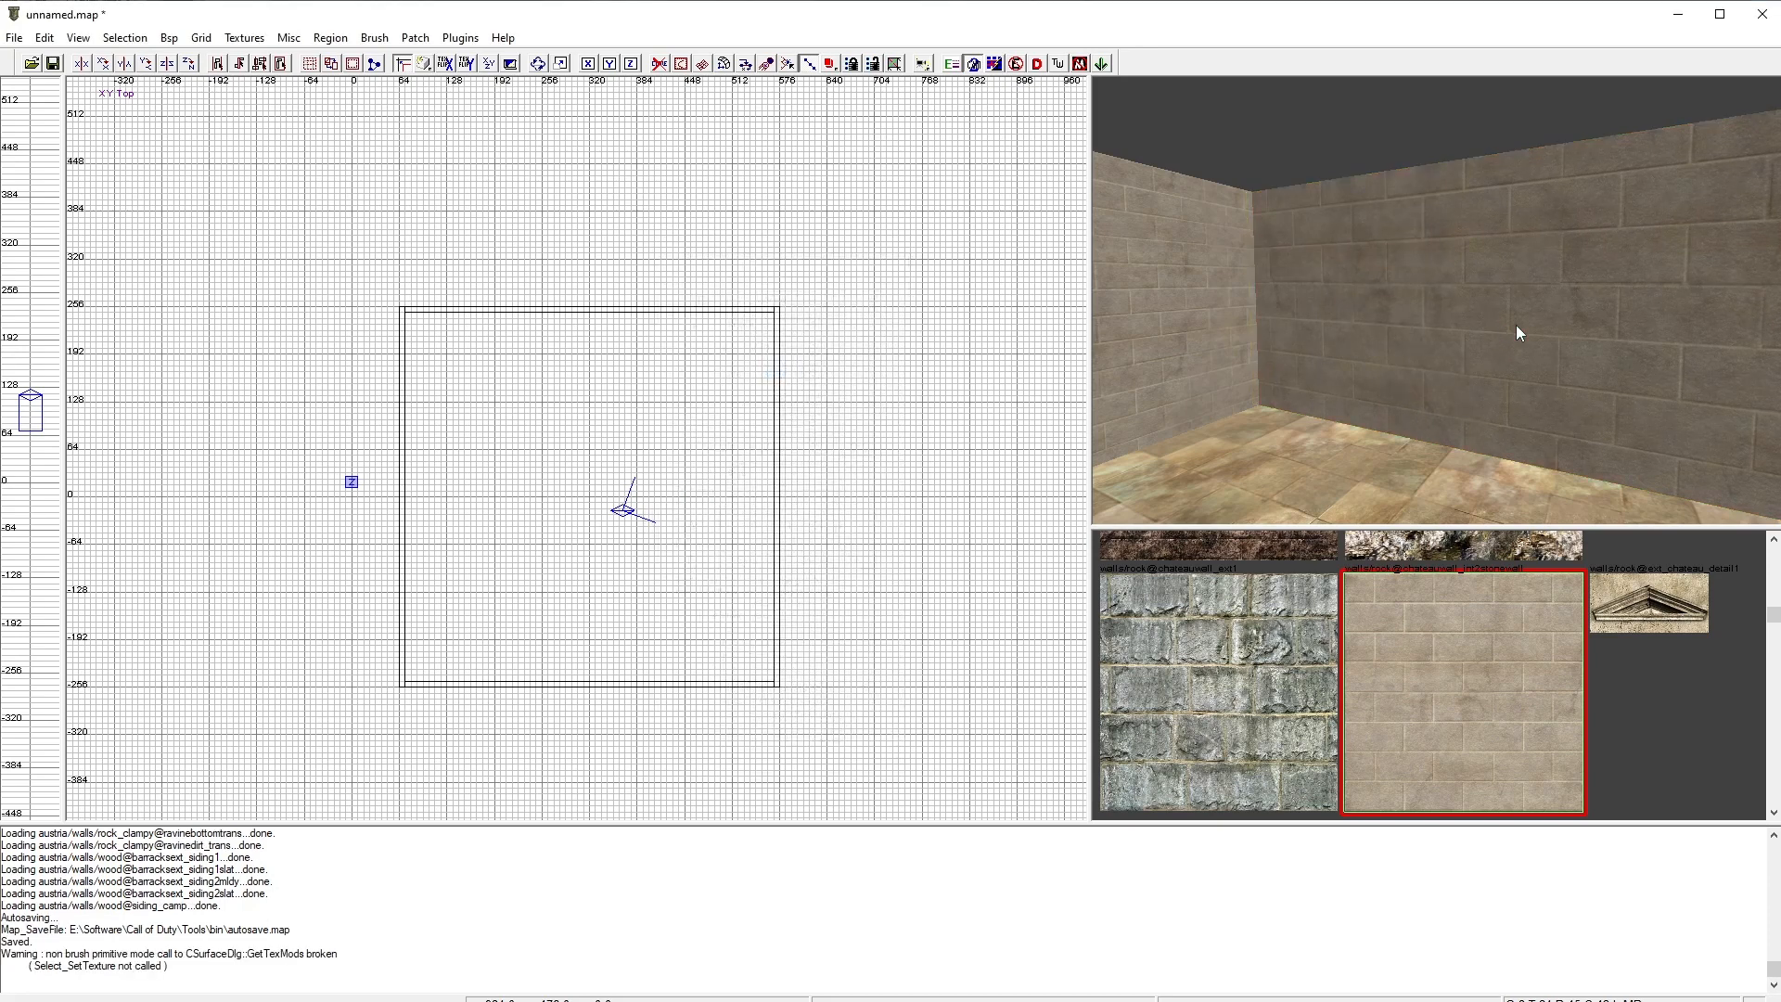
Step: Add a deathmatch_spawn entity inside the room near its centre
{"action": "mouse_move", "coordinate": [1516, 325]}
{"action": "right_mouse_down"}
{"action": "mouse_move", "coordinate": [1558, 409]}
{"action": "mouse_move", "coordinate": [1521, 371]}
{"action": "mouse_move", "coordinate": [1539, 332]}
{"action": "right_mouse_up"}
{"action": "right_click_drag", "start_coordinate": [1416, 352], "coordinate": [1368, 374]}
{"action": "right_click_drag", "start_coordinate": [638, 490], "coordinate": [537, 424]}
{"action": "scroll", "coordinate": [574, 548], "scroll_direction": "up", "scroll_amount": 3}
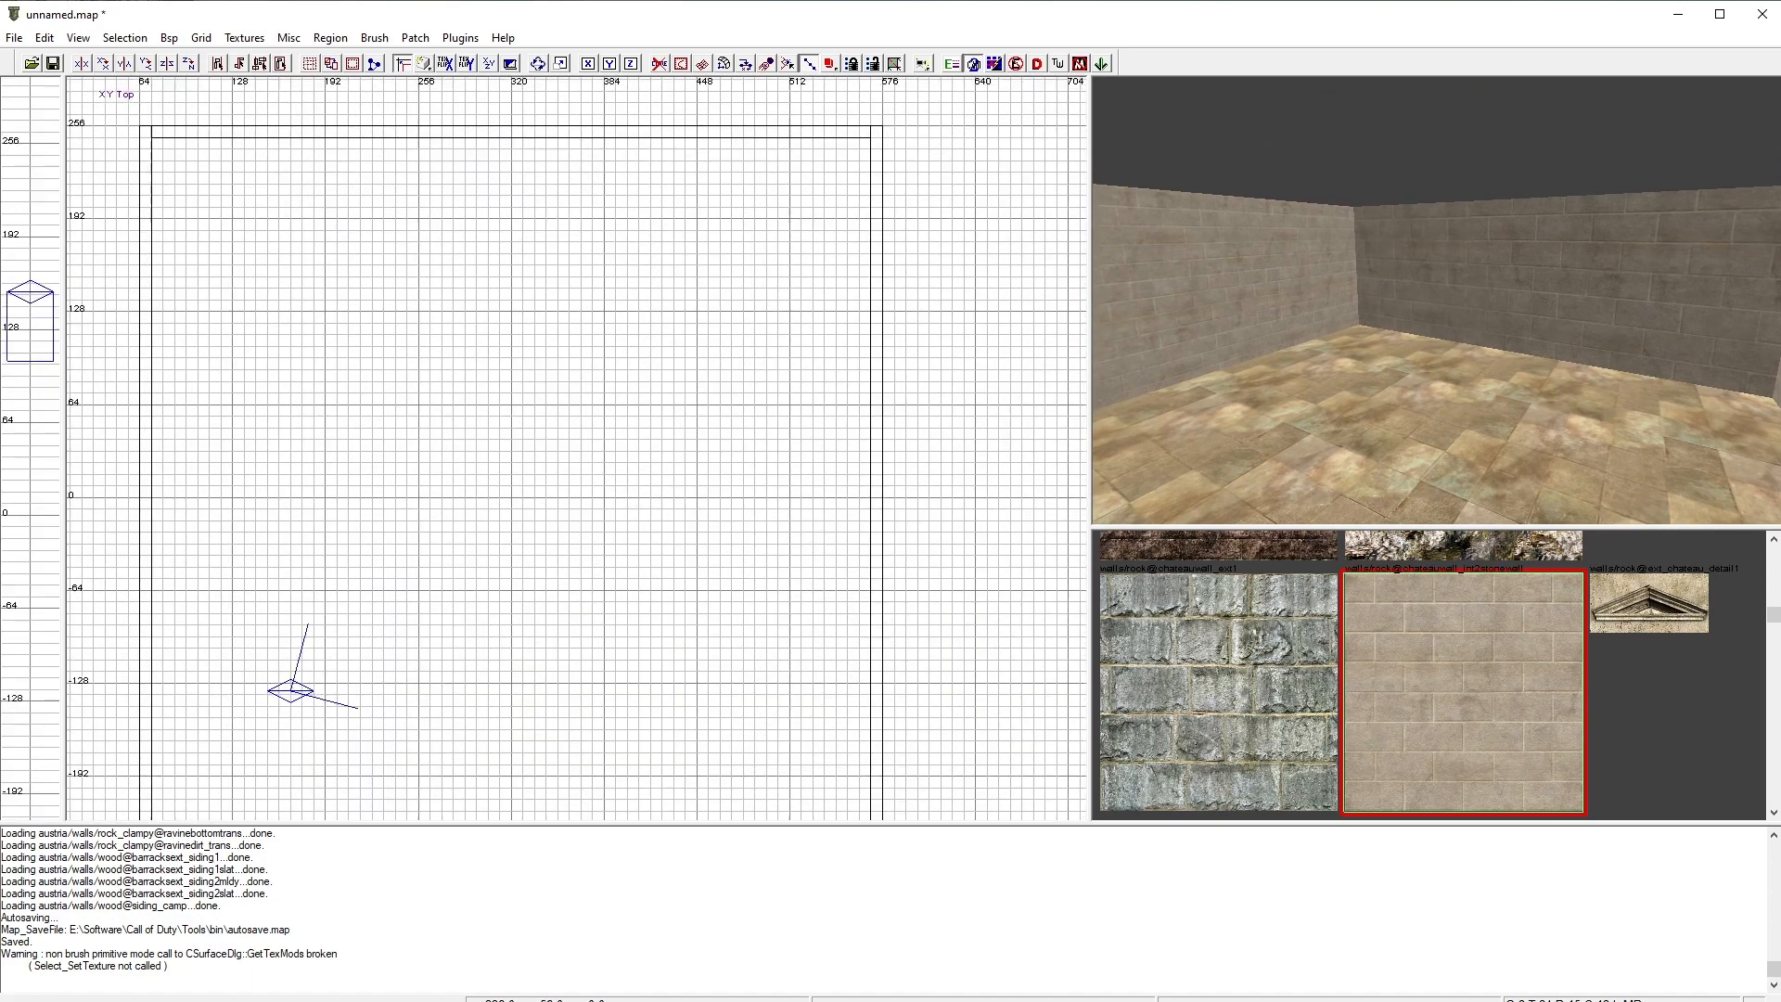
{"action": "scroll", "coordinate": [542, 425], "scroll_direction": "down", "scroll_amount": 2}
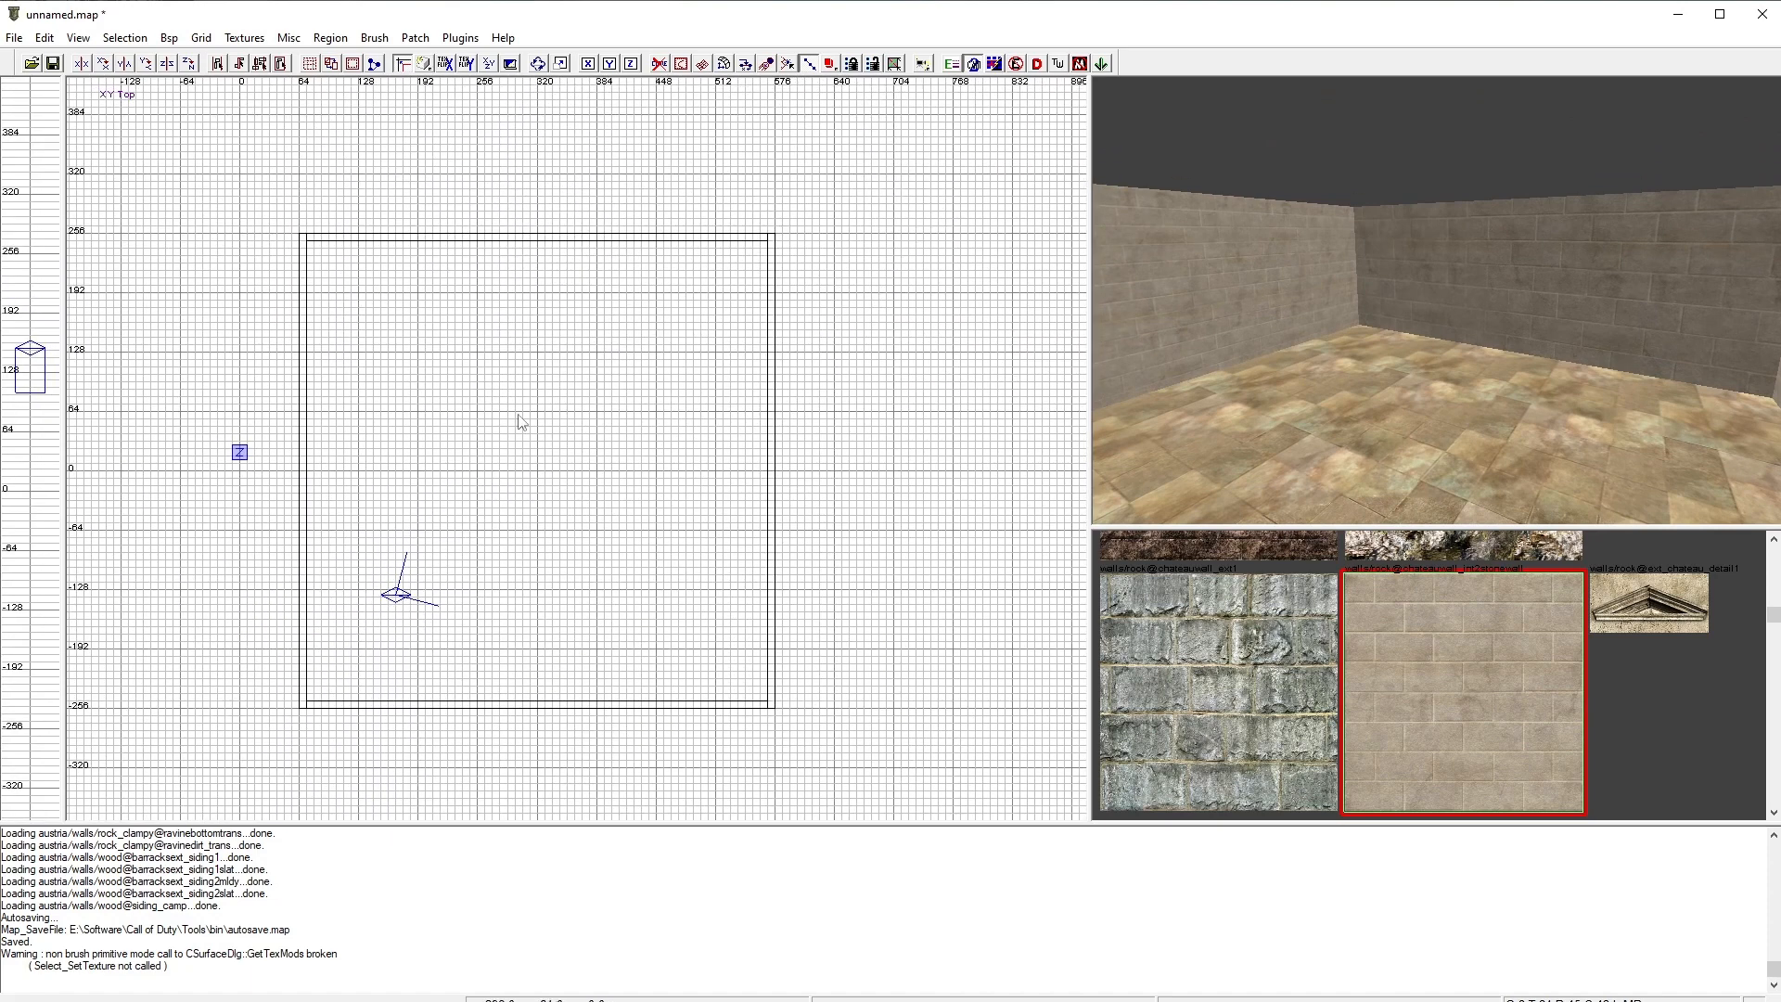
{"action": "right_click", "coordinate": [522, 417]}
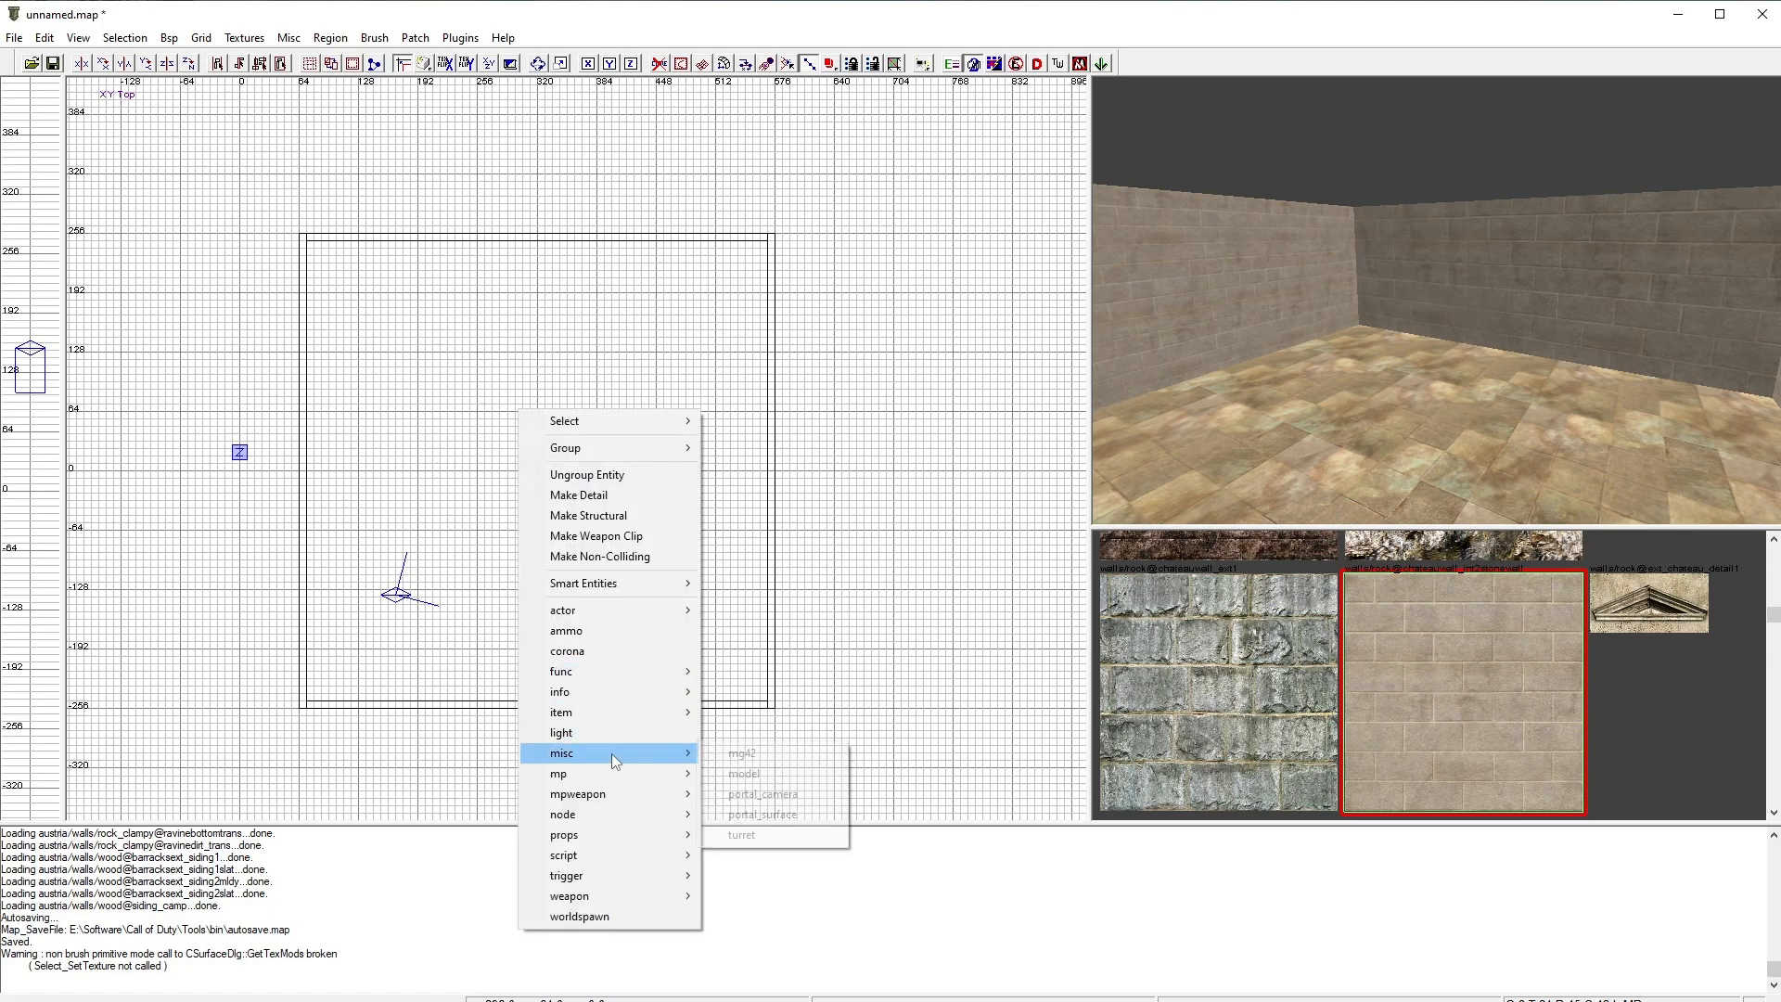
{"action": "mouse_move", "coordinate": [619, 774]}
{"action": "left_click", "coordinate": [789, 795]}
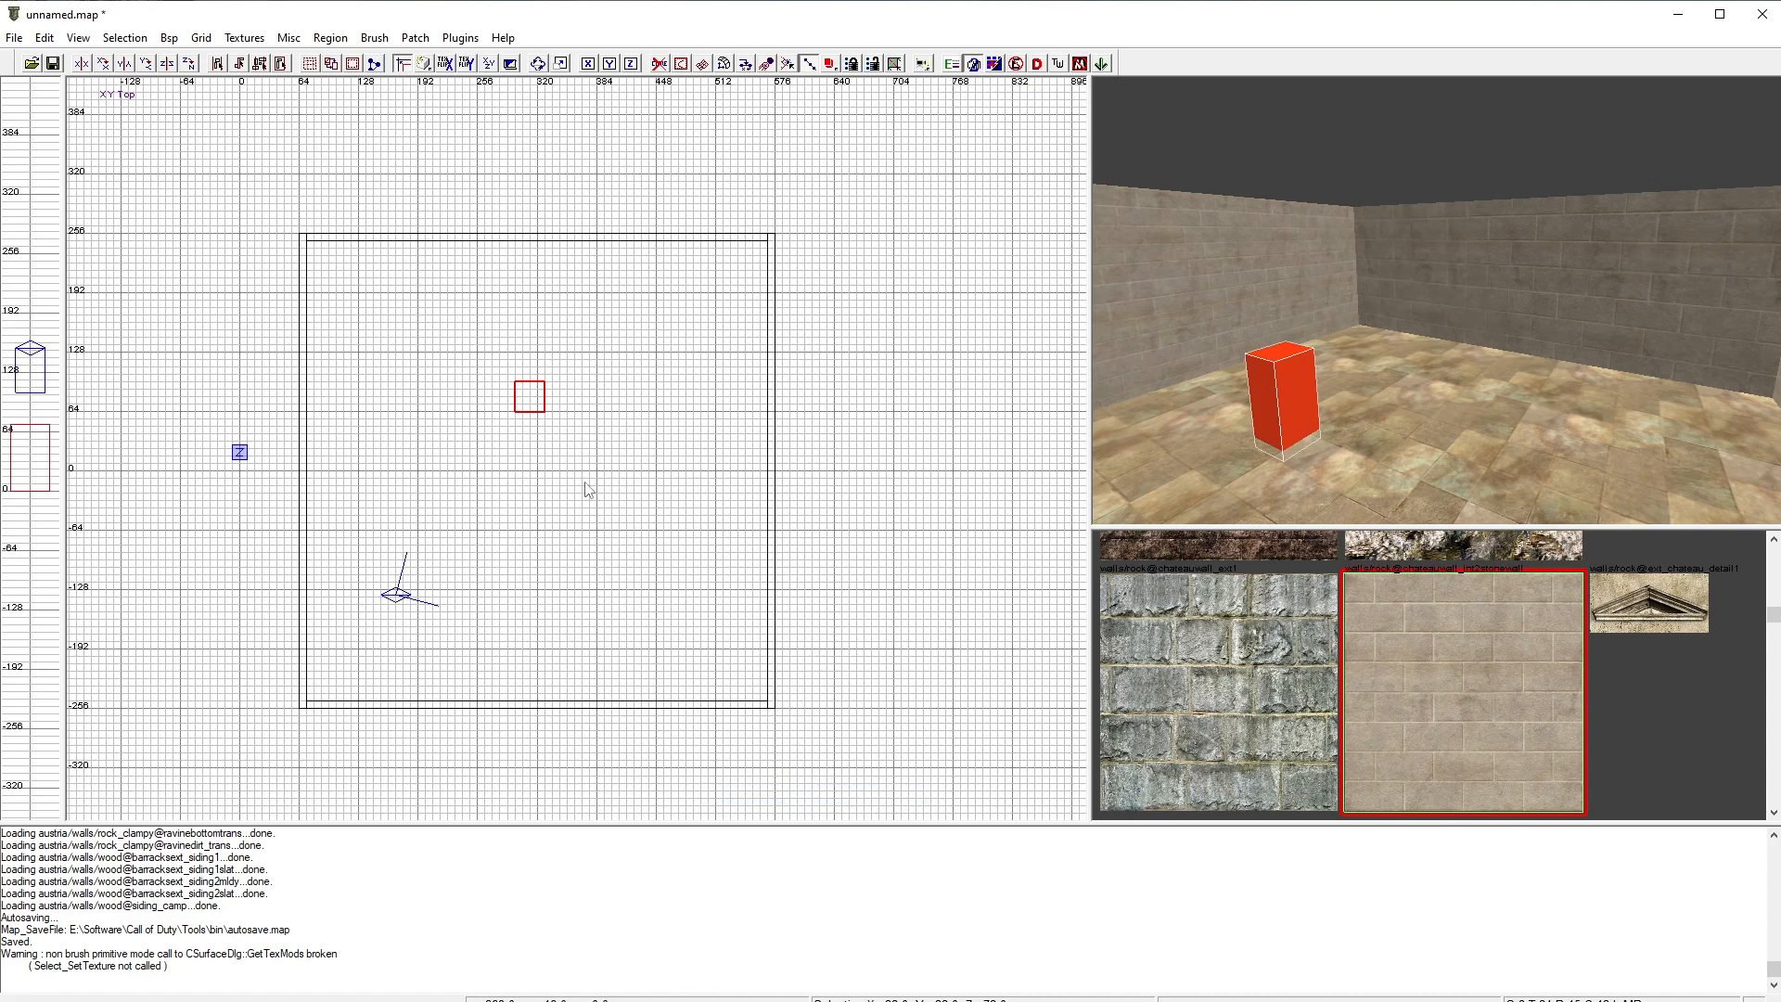
Step: Raise the spawn entity about 32 units above the floor in the front view
{"action": "key", "text": "ctrl+Tab"}
{"action": "scroll", "coordinate": [576, 519], "scroll_direction": "up", "scroll_amount": 5}
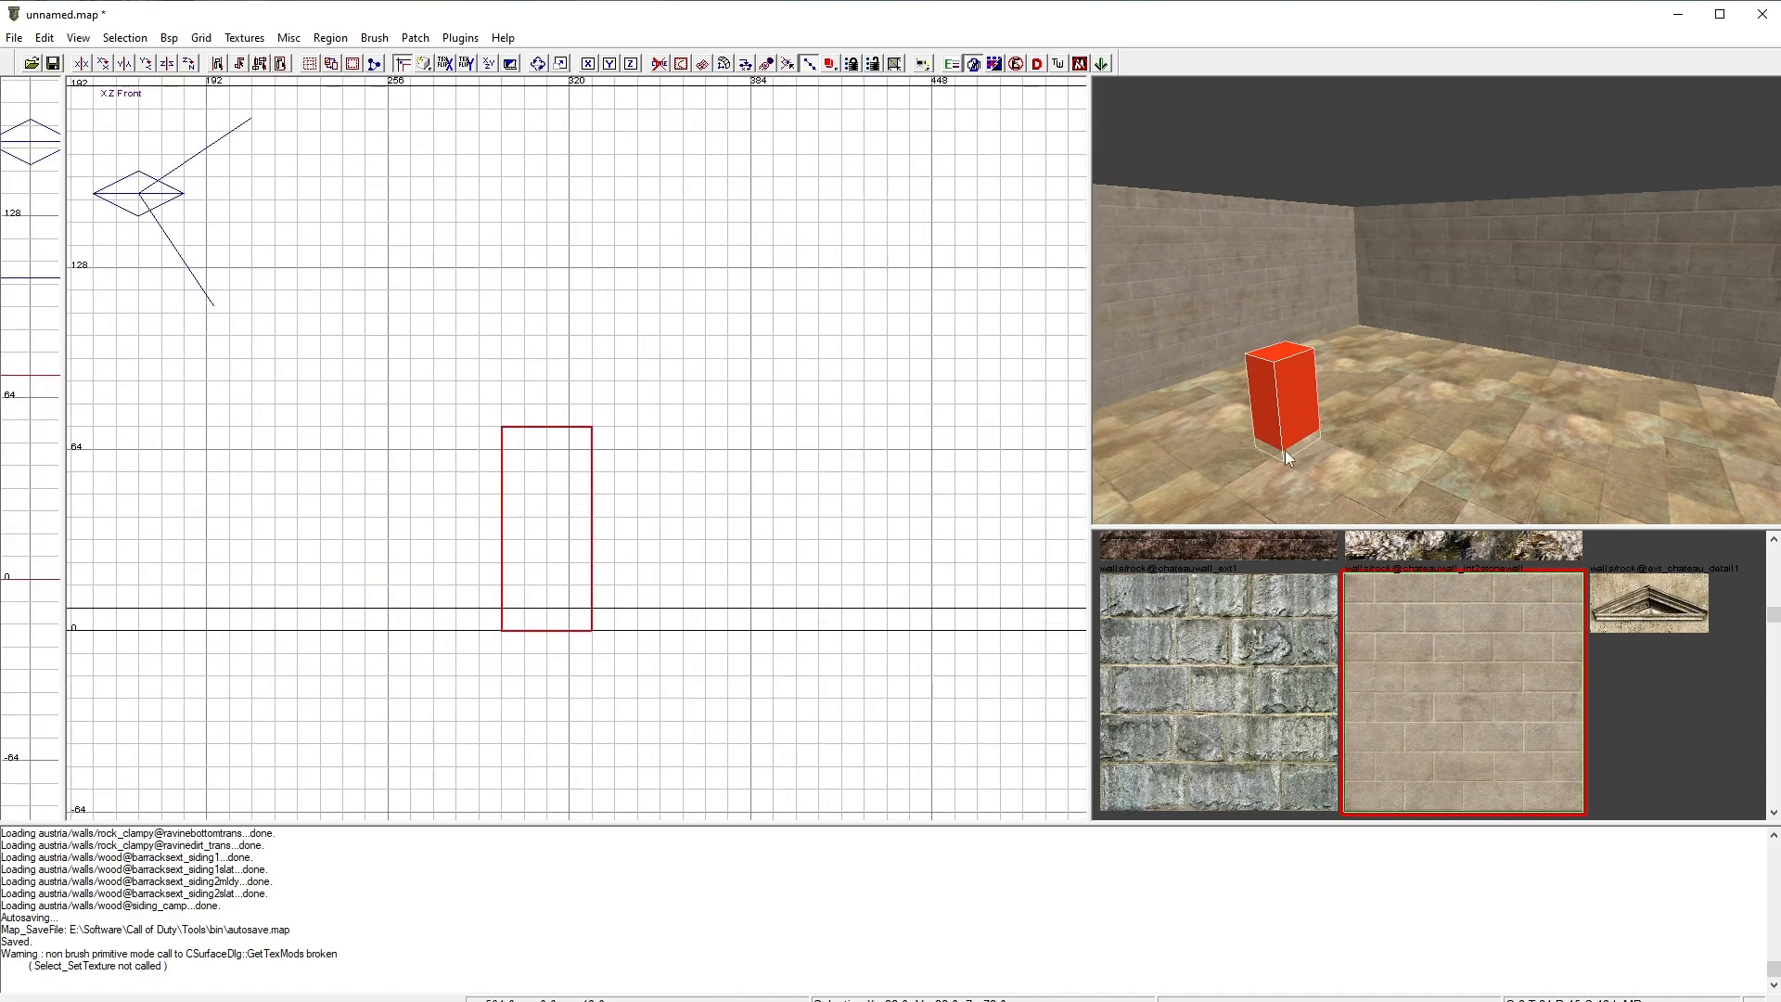
{"action": "left_click_drag", "start_coordinate": [558, 536], "coordinate": [539, 438]}
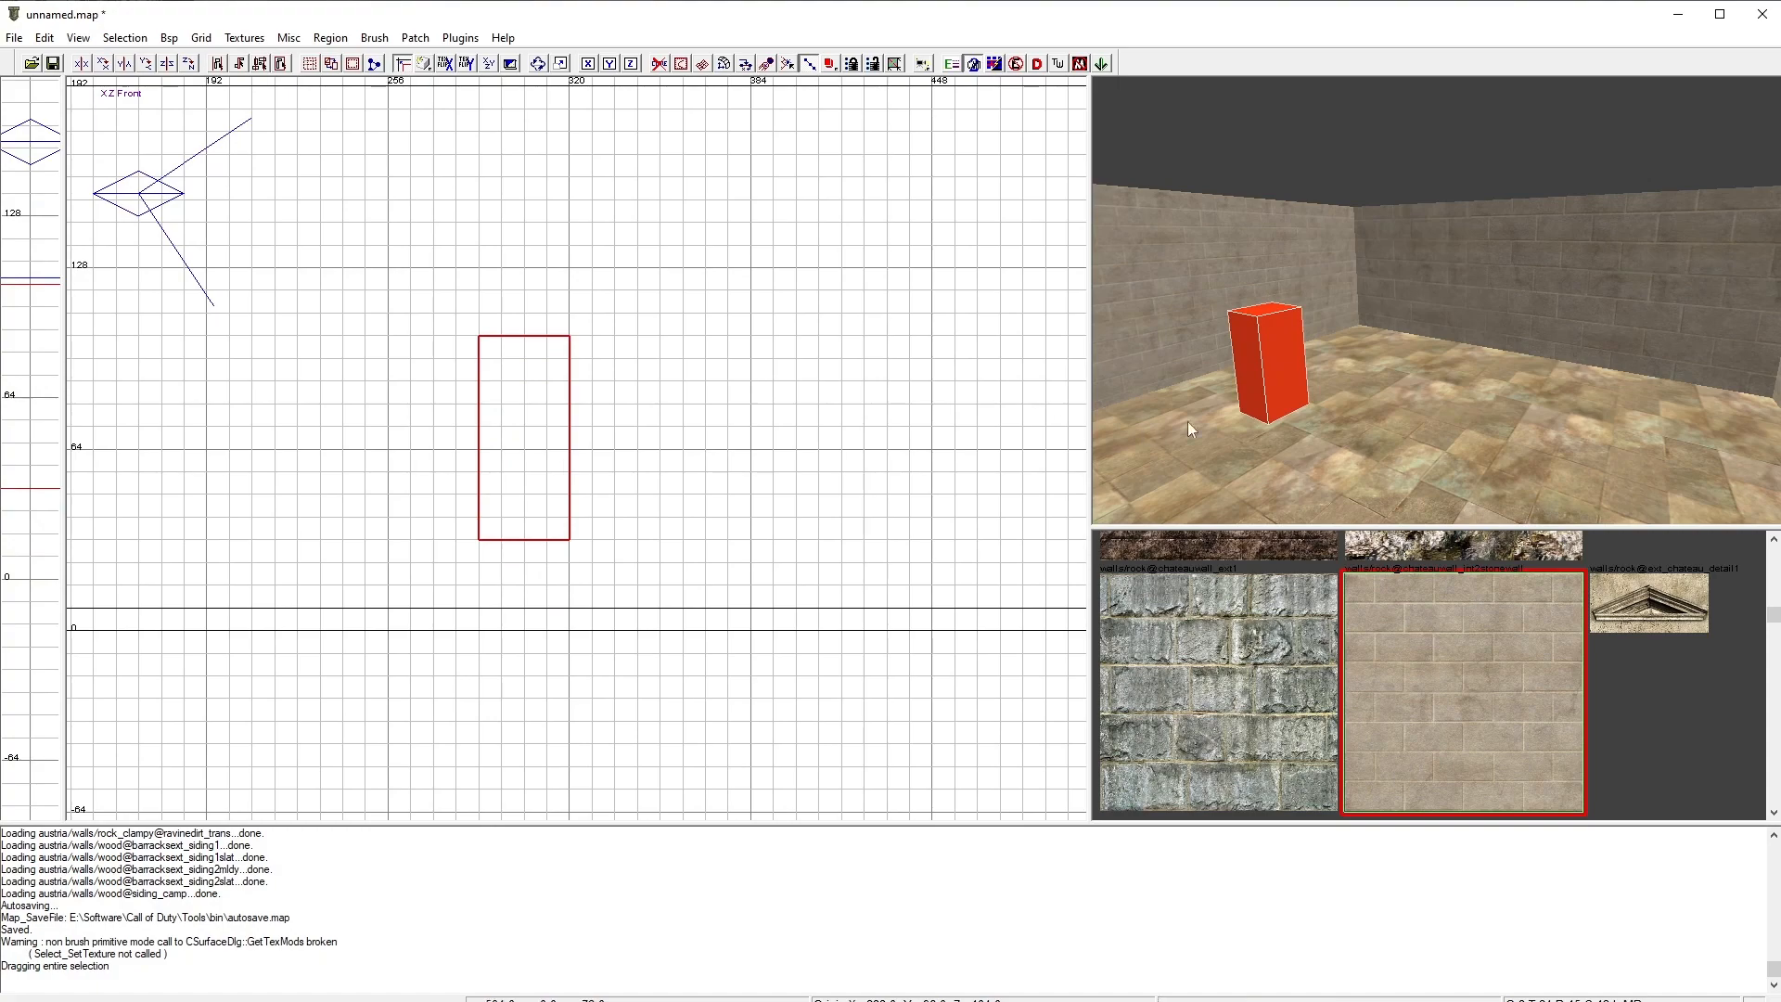
{"action": "key", "text": "ctrl+Tab"}
{"action": "key", "text": "ctrl+Tab"}
{"action": "scroll", "coordinate": [650, 473], "scroll_direction": "down", "scroll_amount": 7}
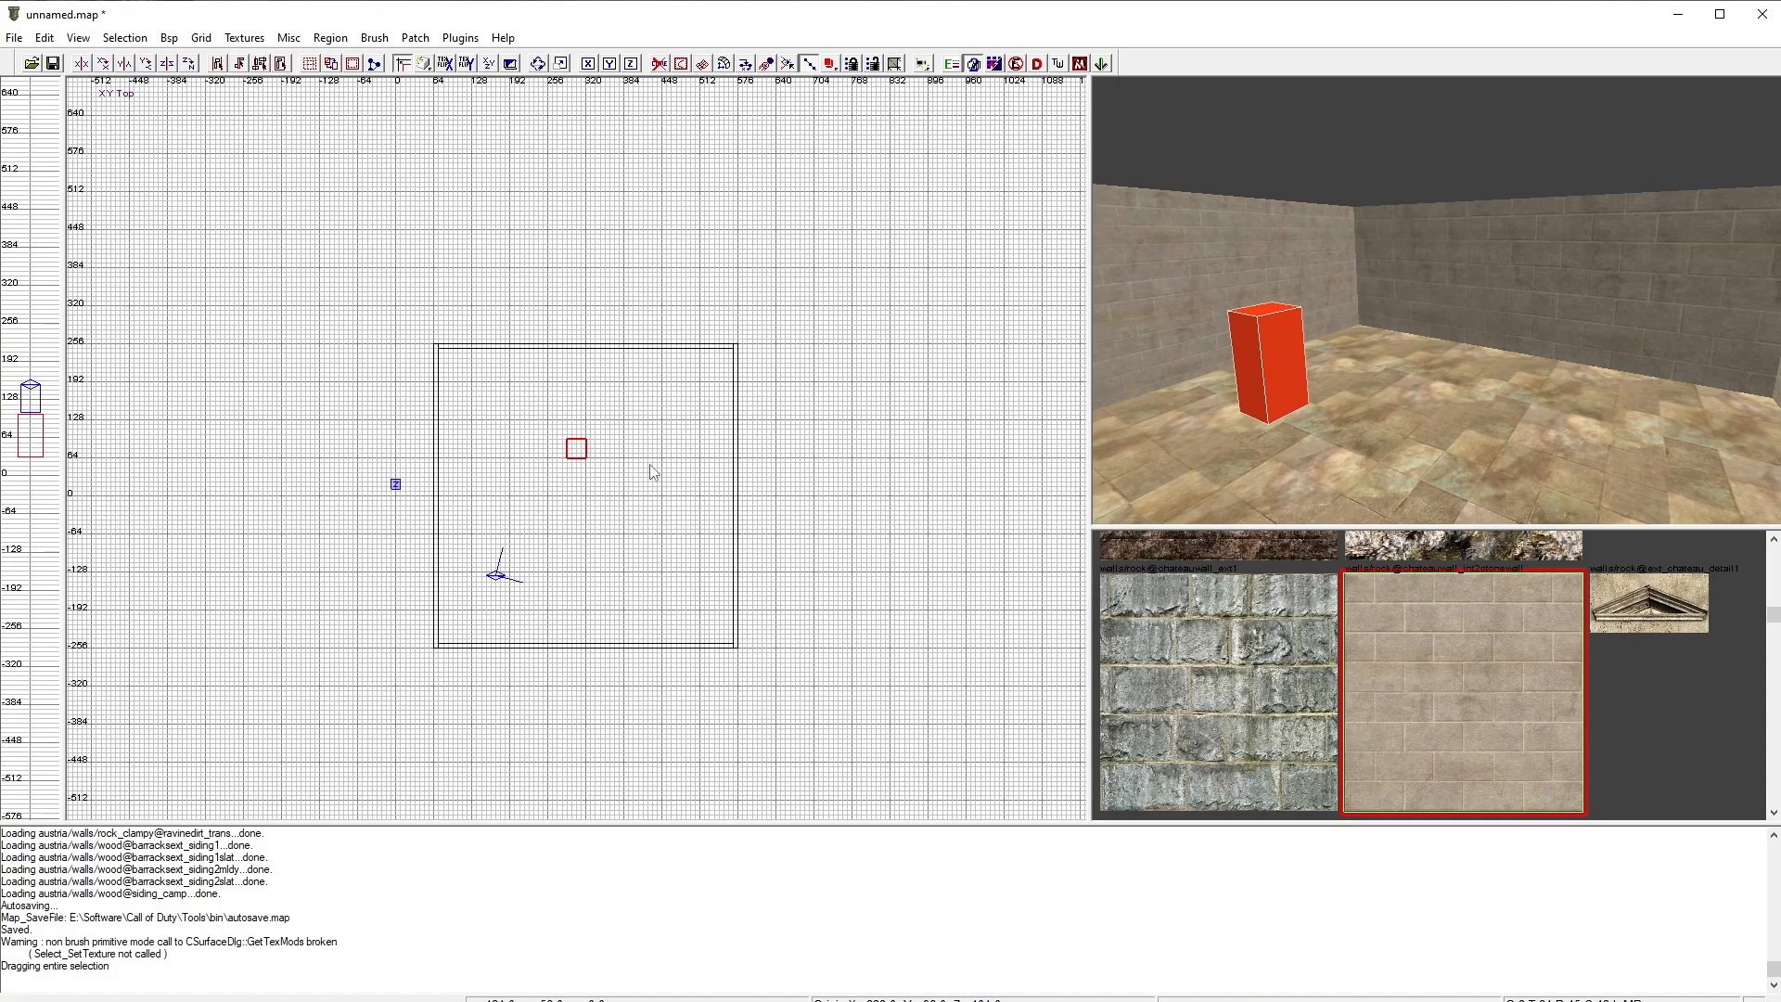
{"action": "scroll", "coordinate": [608, 467], "scroll_direction": "up", "scroll_amount": 4}
Step: Try to add a deathmatch_intermission entity while the spawn is still selected
{"action": "right_click", "coordinate": [586, 401]}
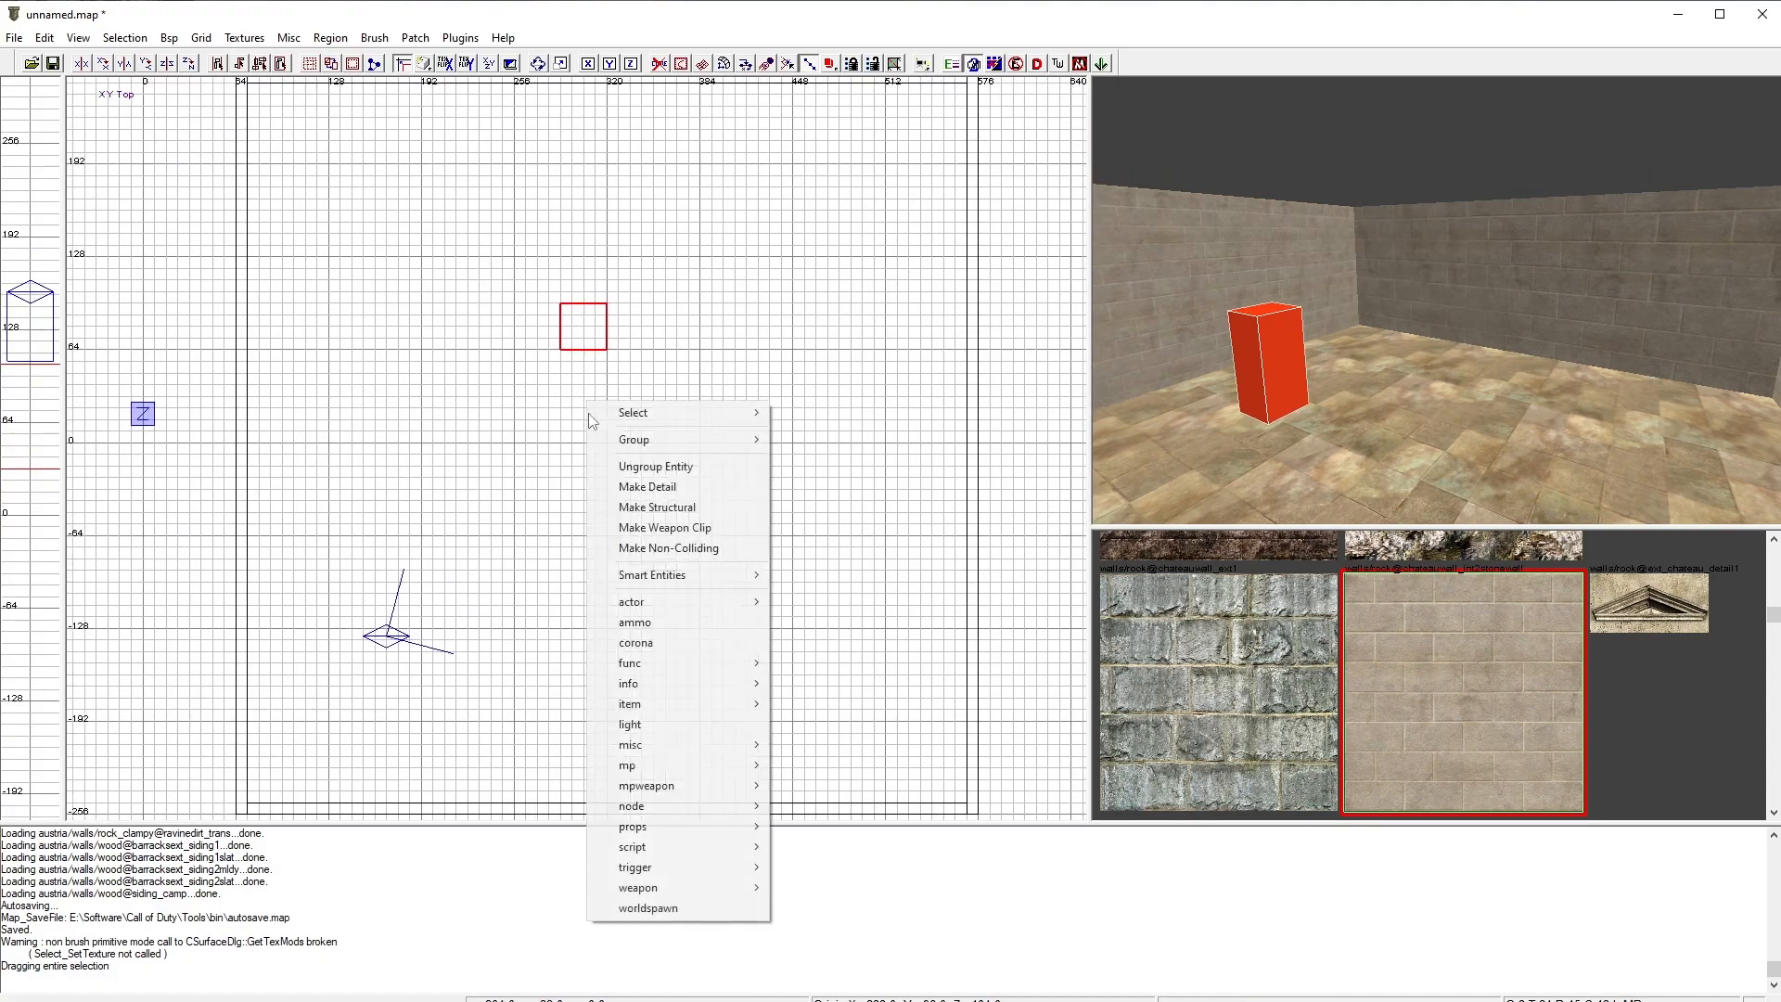
{"action": "mouse_move", "coordinate": [678, 765]}
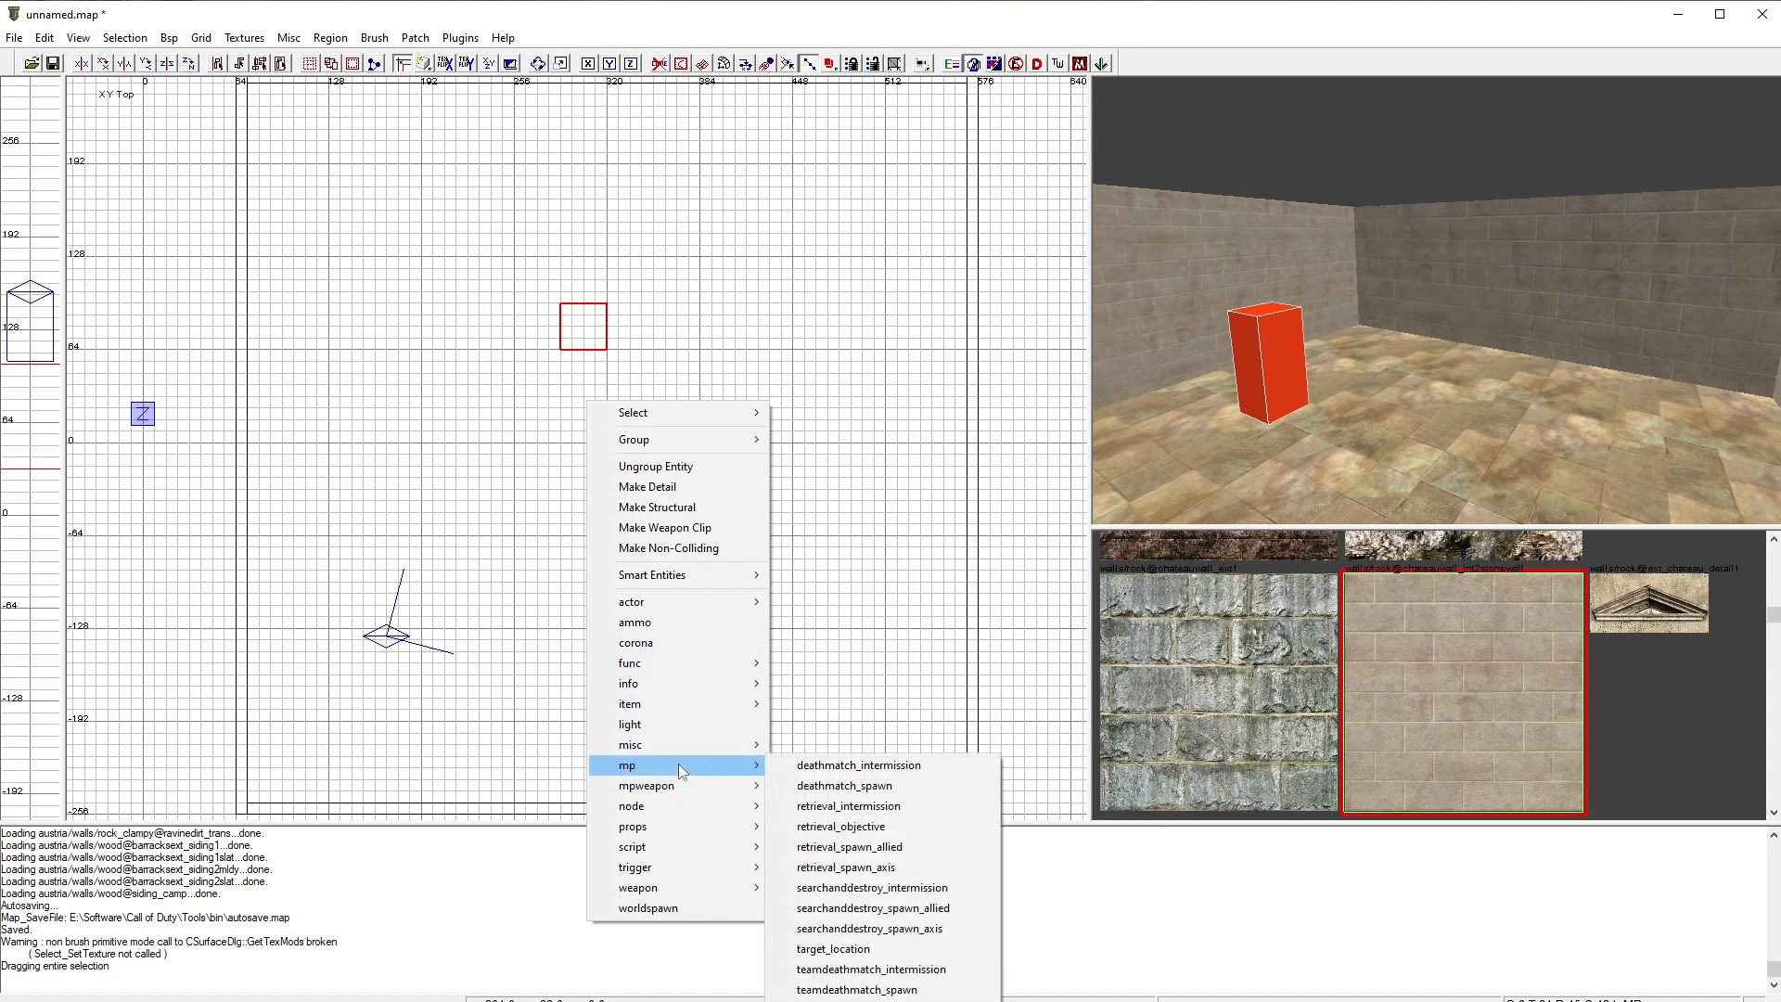
{"action": "left_click", "coordinate": [849, 766]}
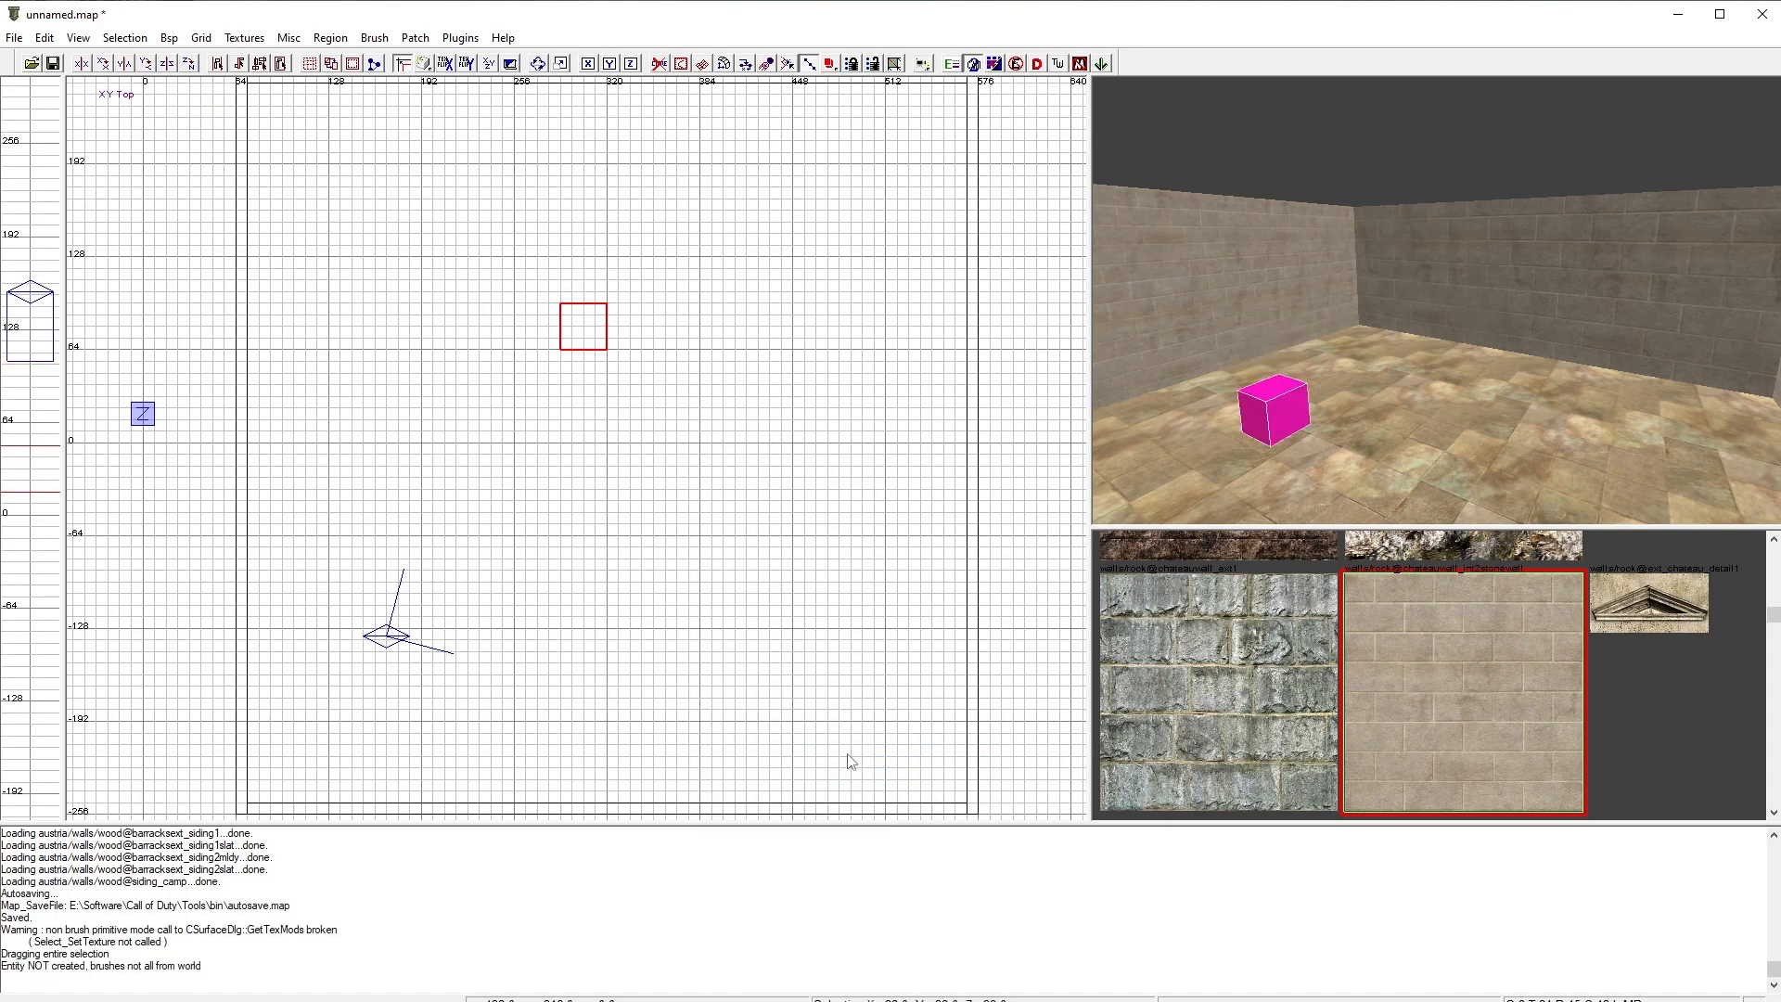
{"action": "mouse_move", "coordinate": [1273, 441]}
{"action": "right_mouse_down"}
{"action": "mouse_move", "coordinate": [1262, 454]}
{"action": "mouse_move", "coordinate": [1272, 442]}
{"action": "right_mouse_up"}
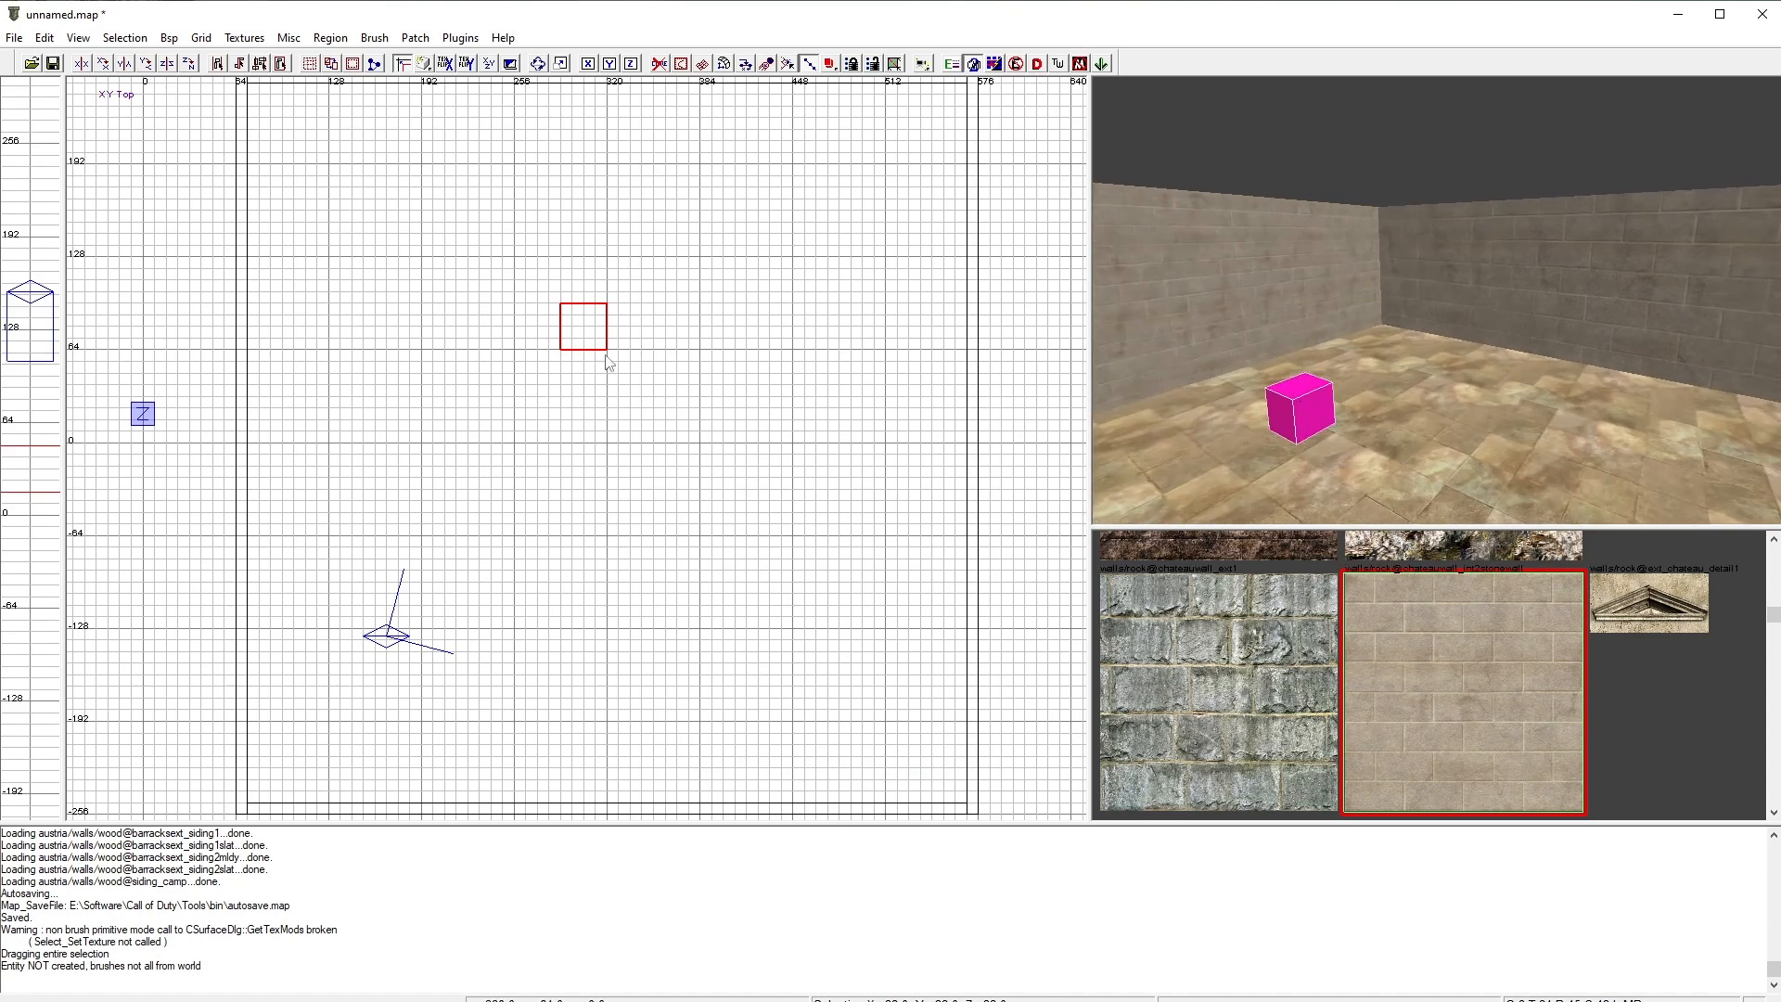
{"action": "right_click_drag", "start_coordinate": [608, 362], "coordinate": [624, 469]}
{"action": "key", "text": "Escape"}
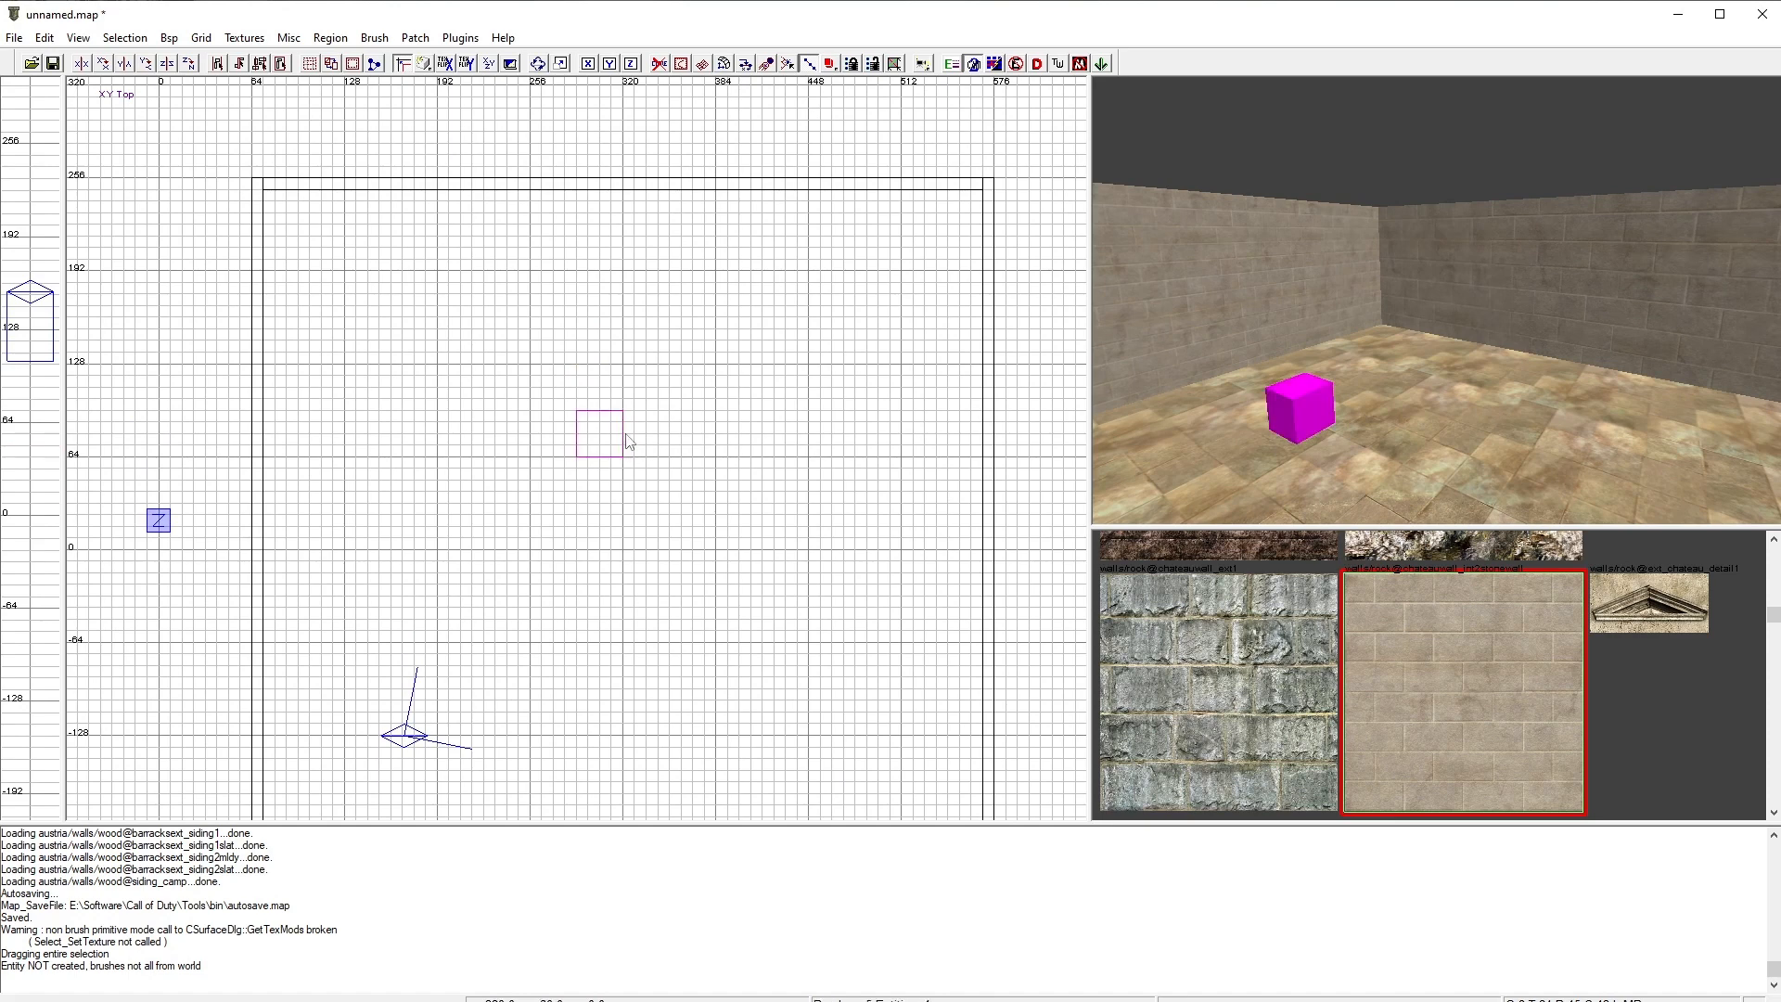
{"action": "right_click_drag", "start_coordinate": [597, 541], "coordinate": [603, 473]}
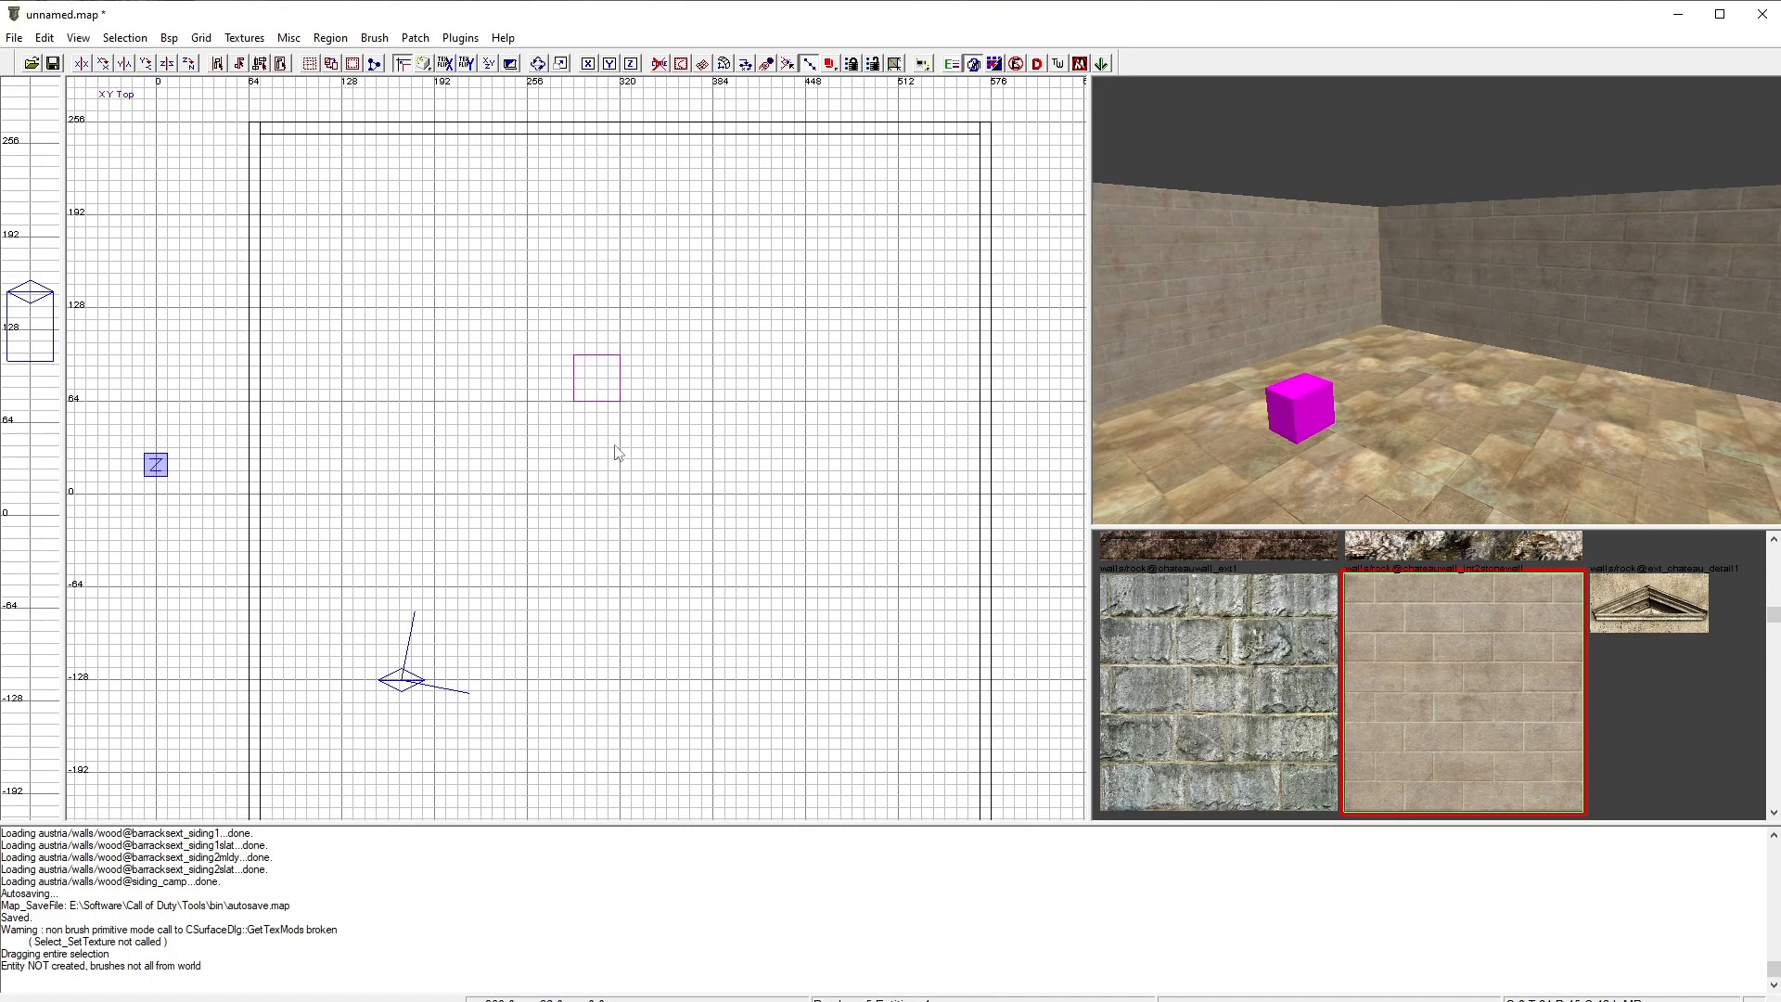
Step: Add a second deathmatch_spawn entity just beside the first one and deselect it
{"action": "right_click", "coordinate": [600, 473]}
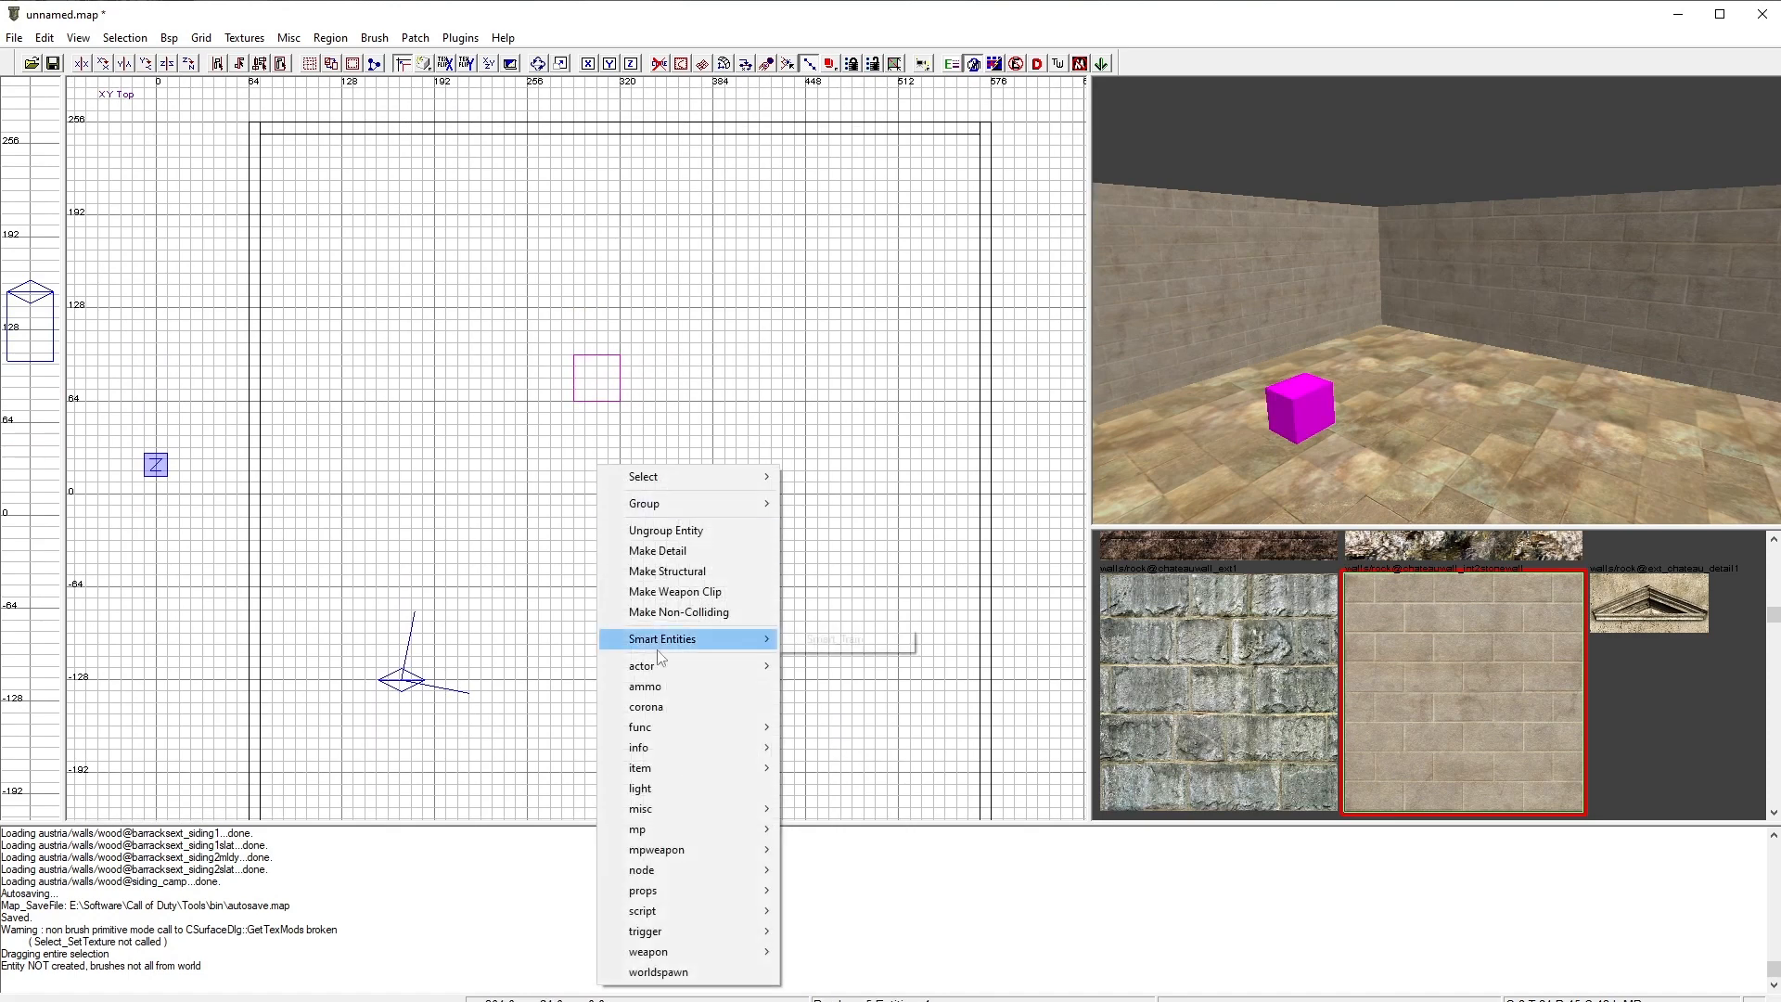
{"action": "mouse_move", "coordinate": [707, 809]}
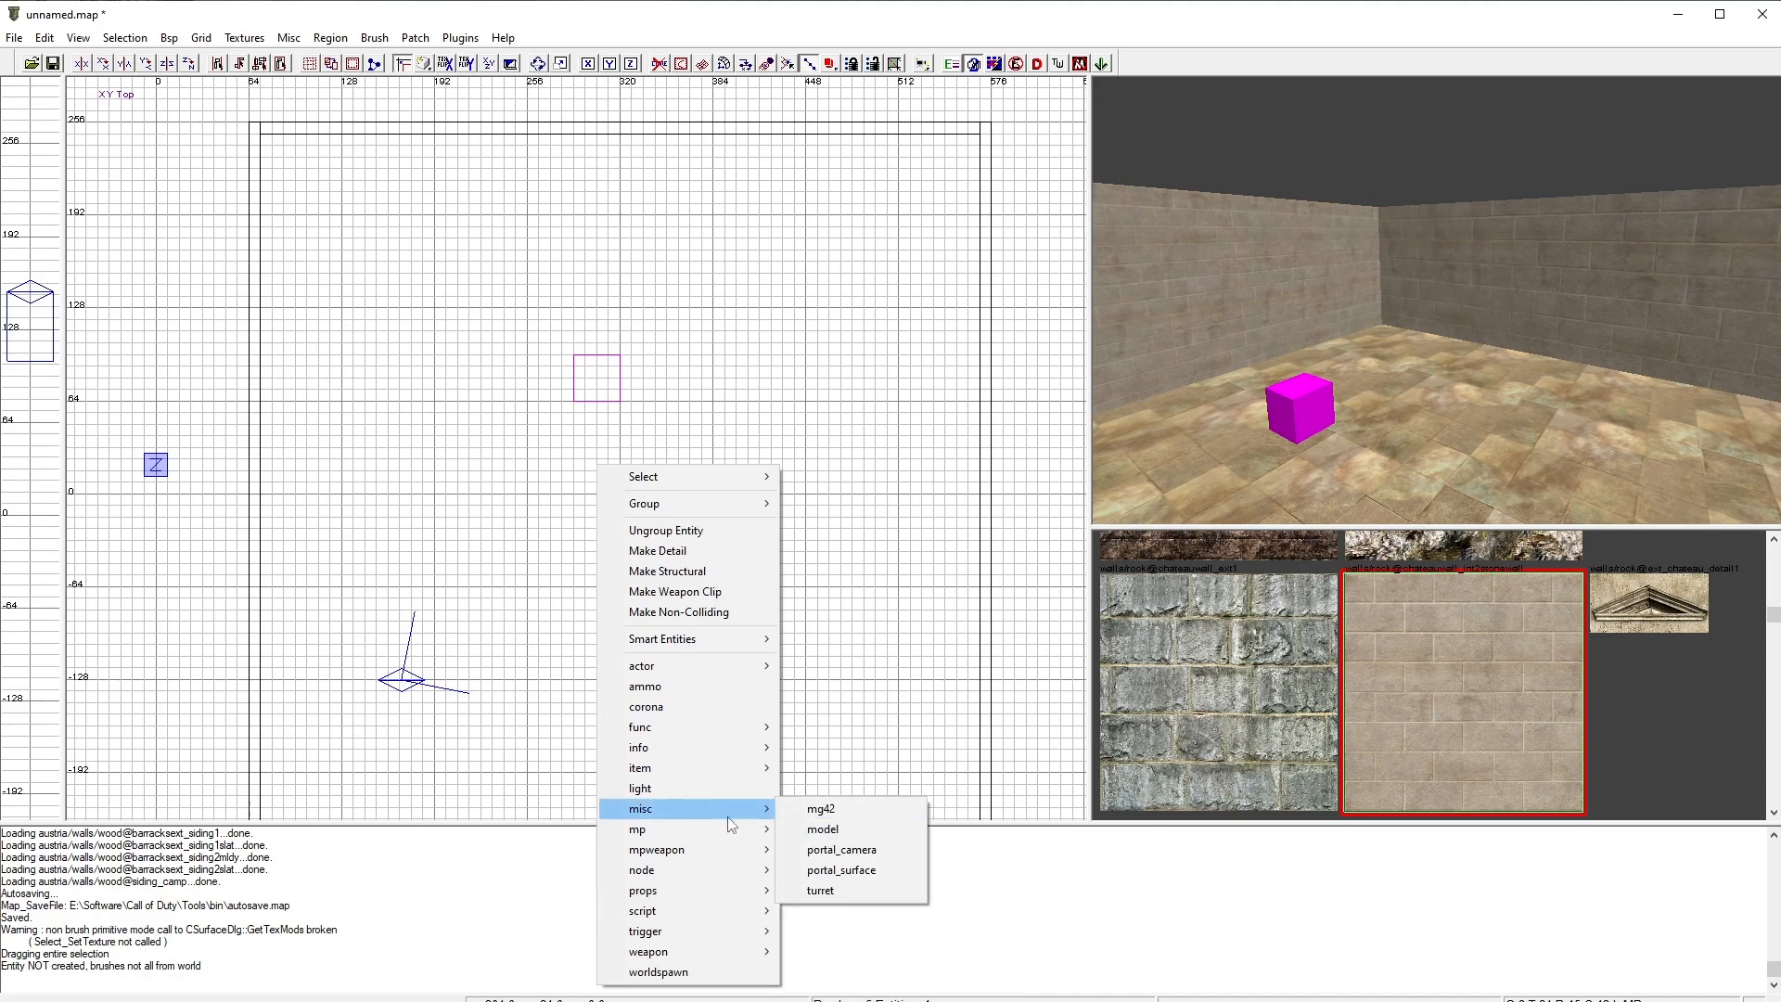
{"action": "mouse_move", "coordinate": [756, 829]}
{"action": "left_click", "coordinate": [854, 850]}
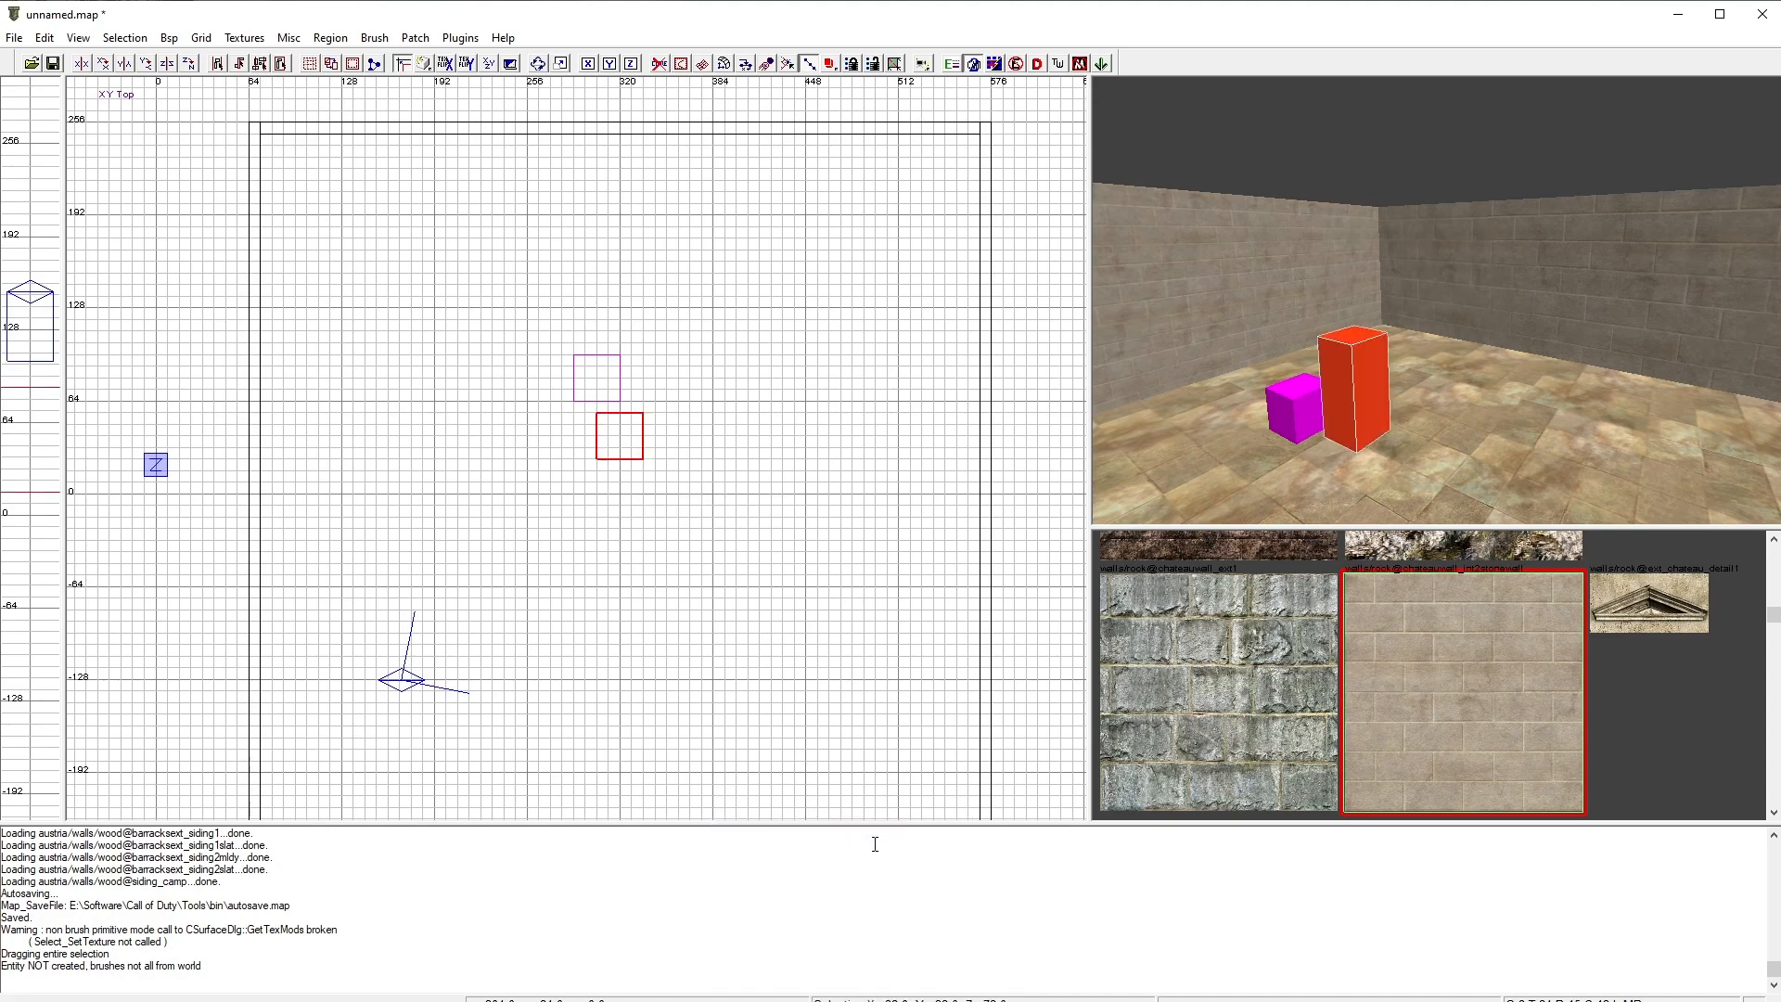
{"action": "key", "text": "Escape"}
Step: Duplicate the floor brush and move the copy up to z 200 to form a ceiling
{"action": "right_click_drag", "start_coordinate": [1373, 437], "coordinate": [1419, 418]}
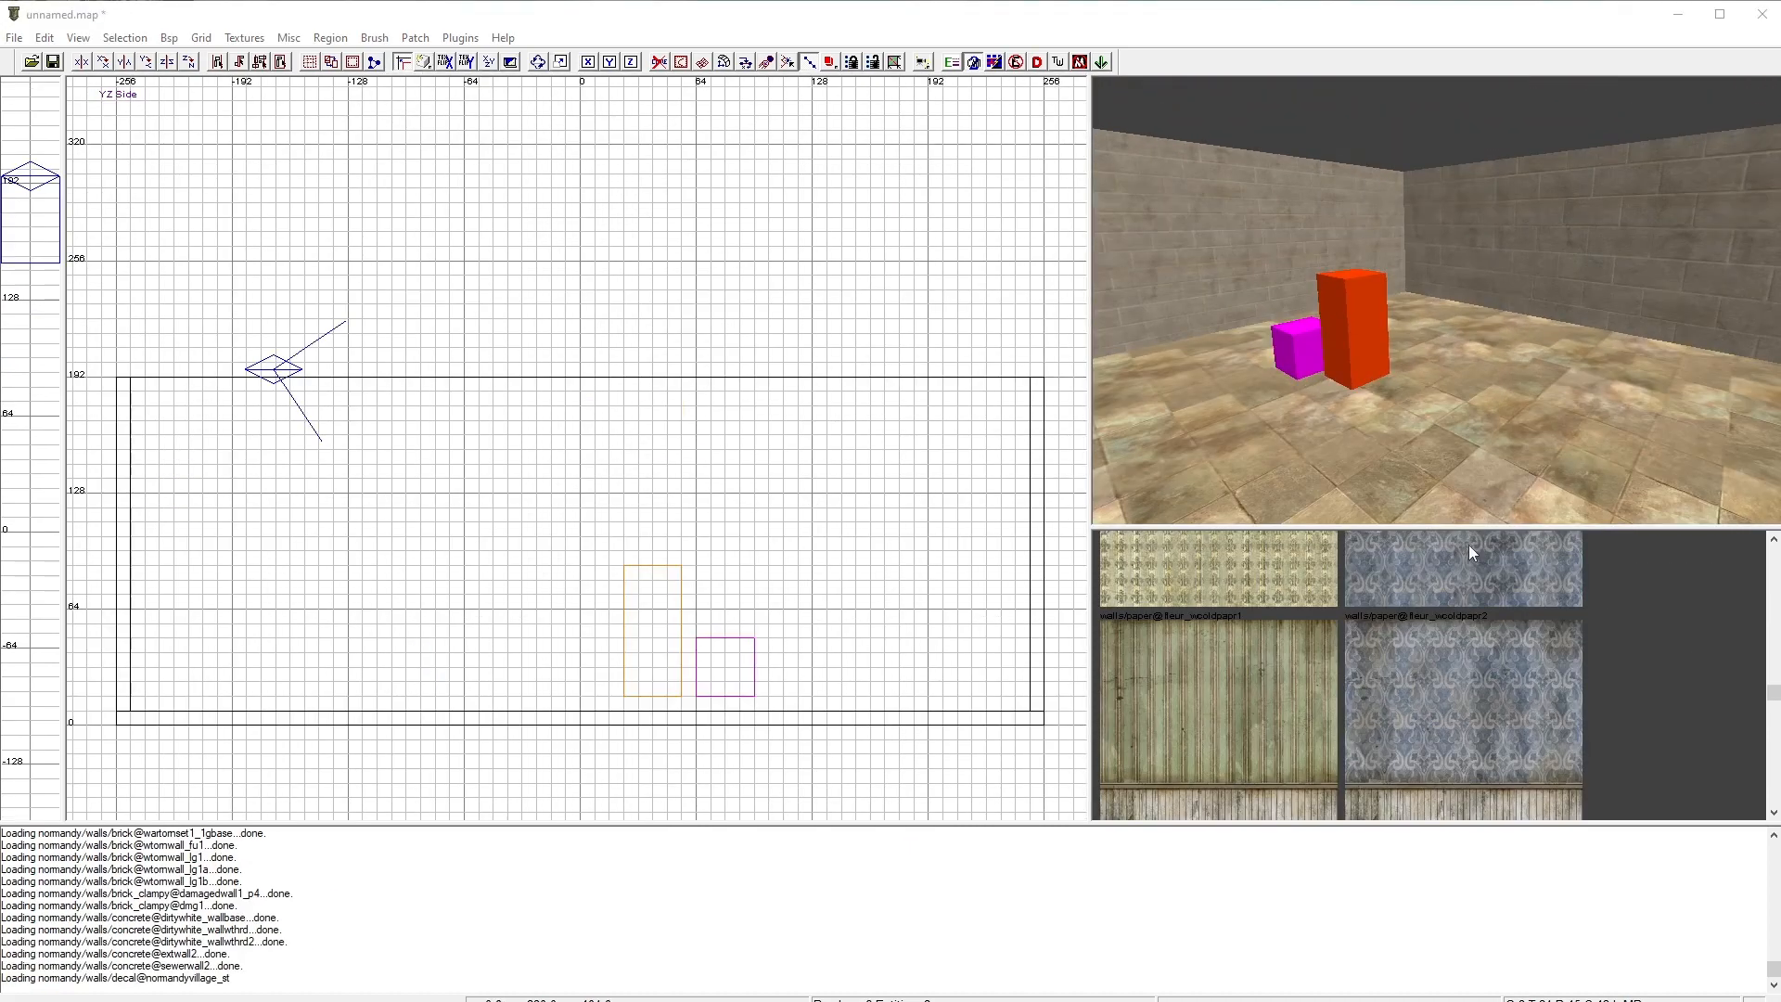
{"action": "scroll", "coordinate": [828, 464], "scroll_direction": "down", "scroll_amount": 2}
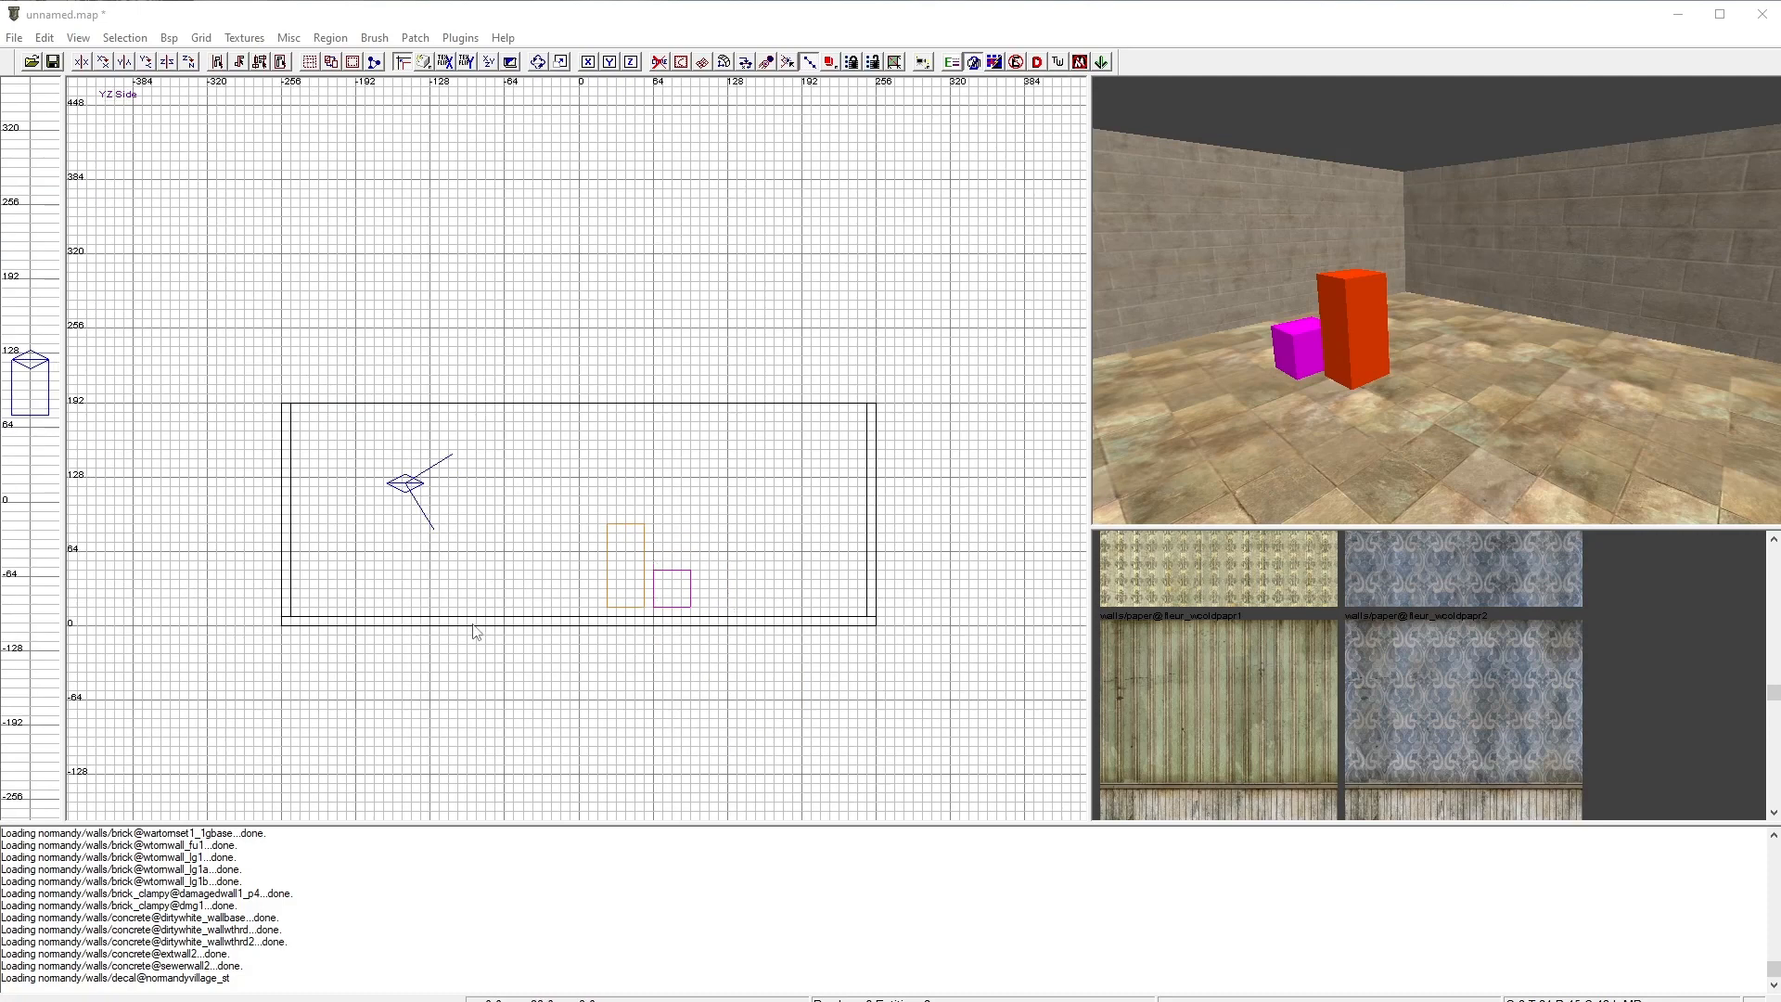
{"action": "left_click", "coordinate": [1228, 466], "text": "shift"}
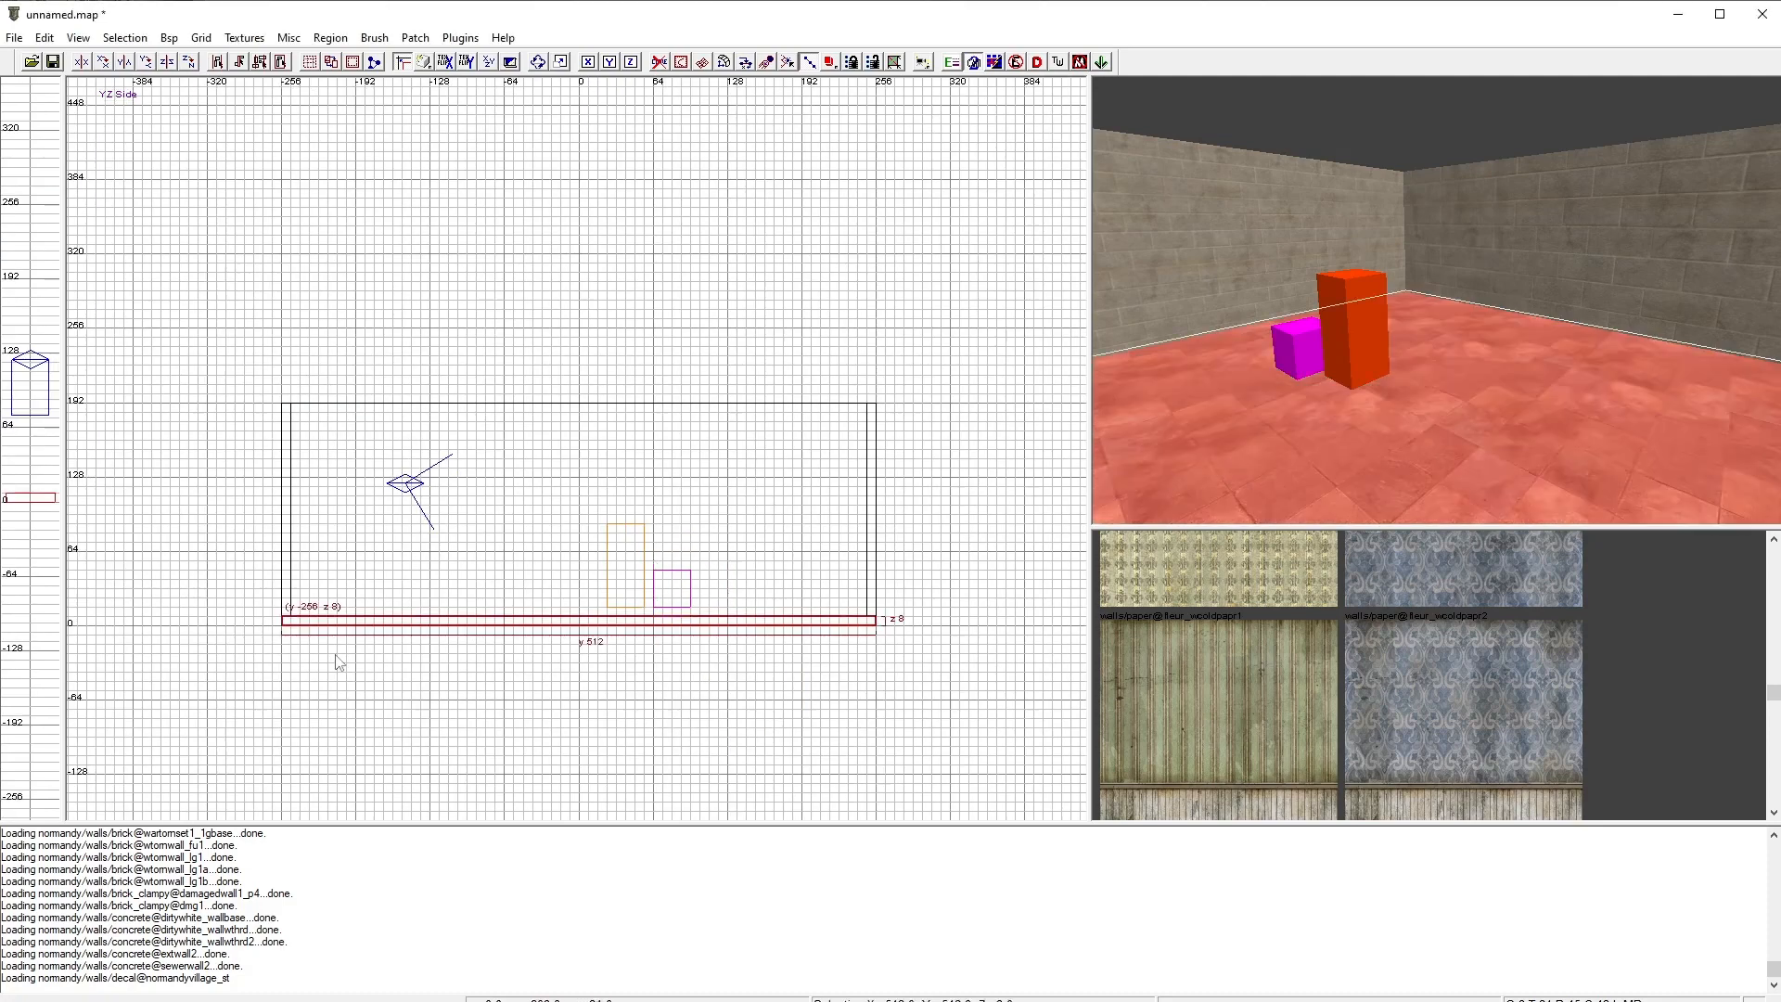
{"action": "key", "text": "space"}
{"action": "left_click_drag", "start_coordinate": [310, 640], "coordinate": [300, 411]}
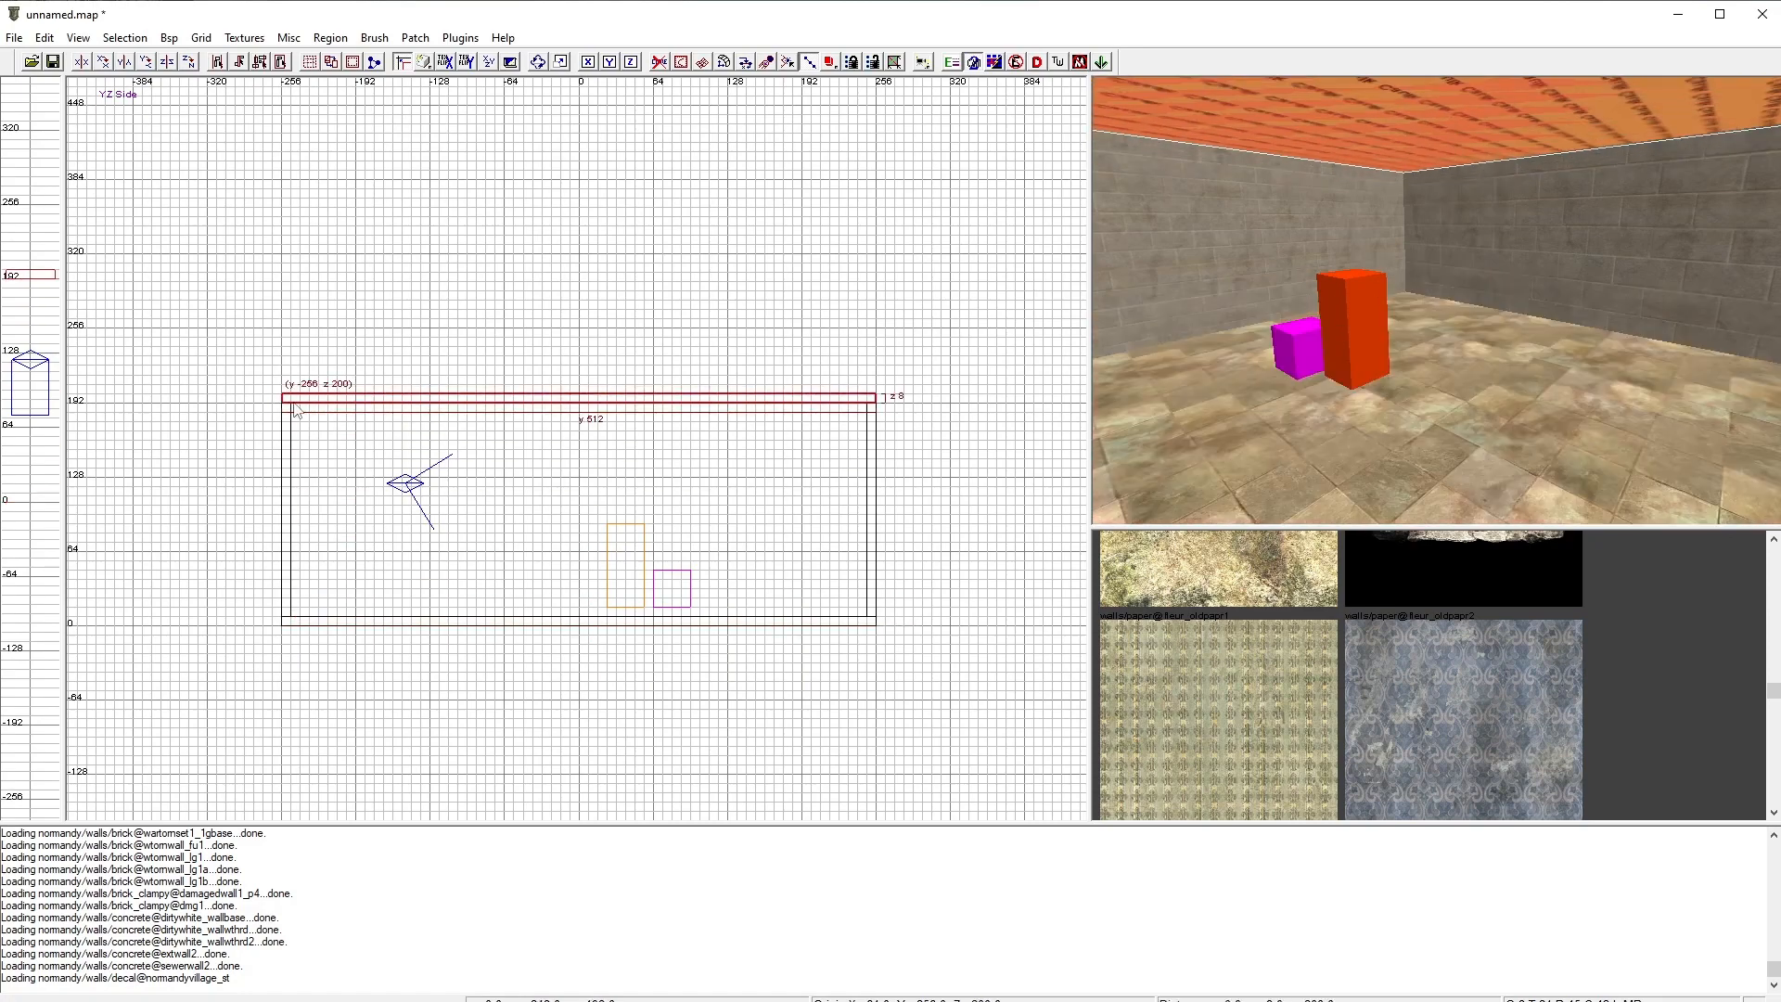
{"action": "right_click_drag", "start_coordinate": [1365, 332], "coordinate": [1341, 265], "text": "ctrl"}
{"action": "key", "text": "Escape"}
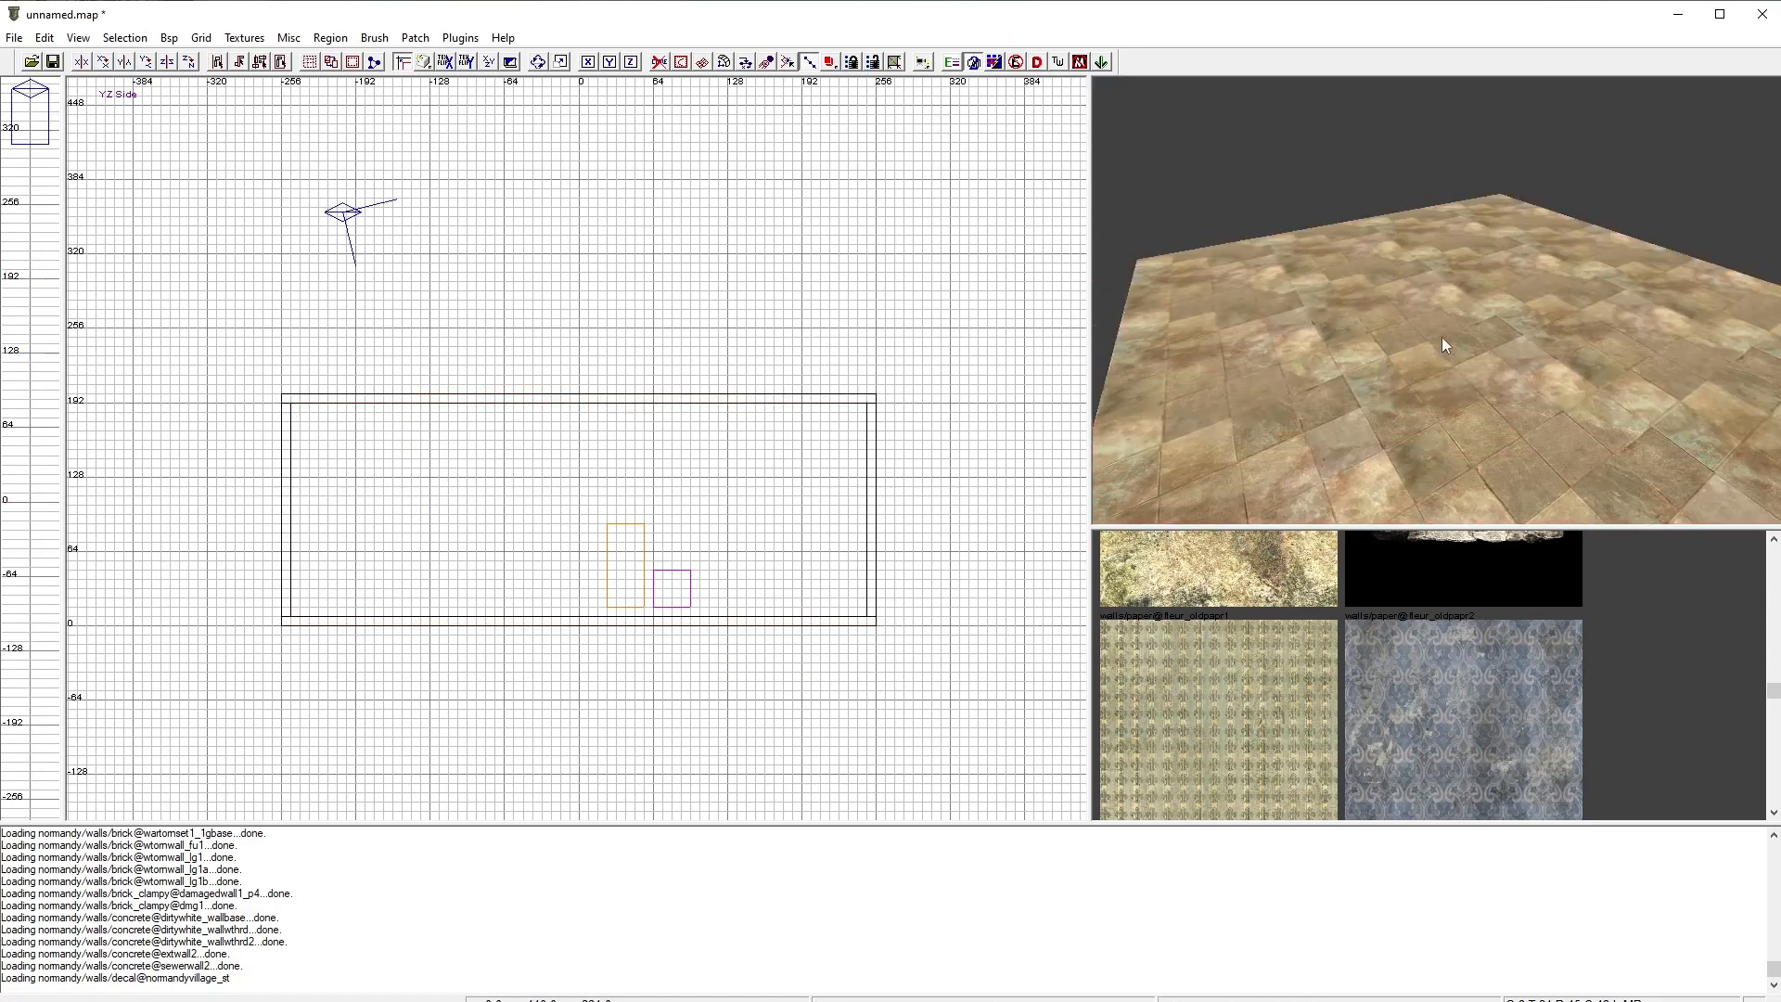
Step: Select the ceiling brush and apply the Caulk texture to it
{"action": "mouse_move", "coordinate": [1419, 358]}
{"action": "right_mouse_down", "text": "ctrl"}
{"action": "mouse_move", "coordinate": [1521, 371]}
{"action": "mouse_move", "coordinate": [1540, 427]}
{"action": "mouse_move", "coordinate": [1531, 371]}
{"action": "mouse_move", "coordinate": [1418, 338]}
{"action": "mouse_move", "coordinate": [1466, 445]}
{"action": "mouse_move", "coordinate": [1447, 492]}
{"action": "mouse_move", "coordinate": [1412, 313]}
{"action": "right_mouse_up", "text": "ctrl"}
{"action": "left_click", "coordinate": [1412, 314], "text": "shift"}
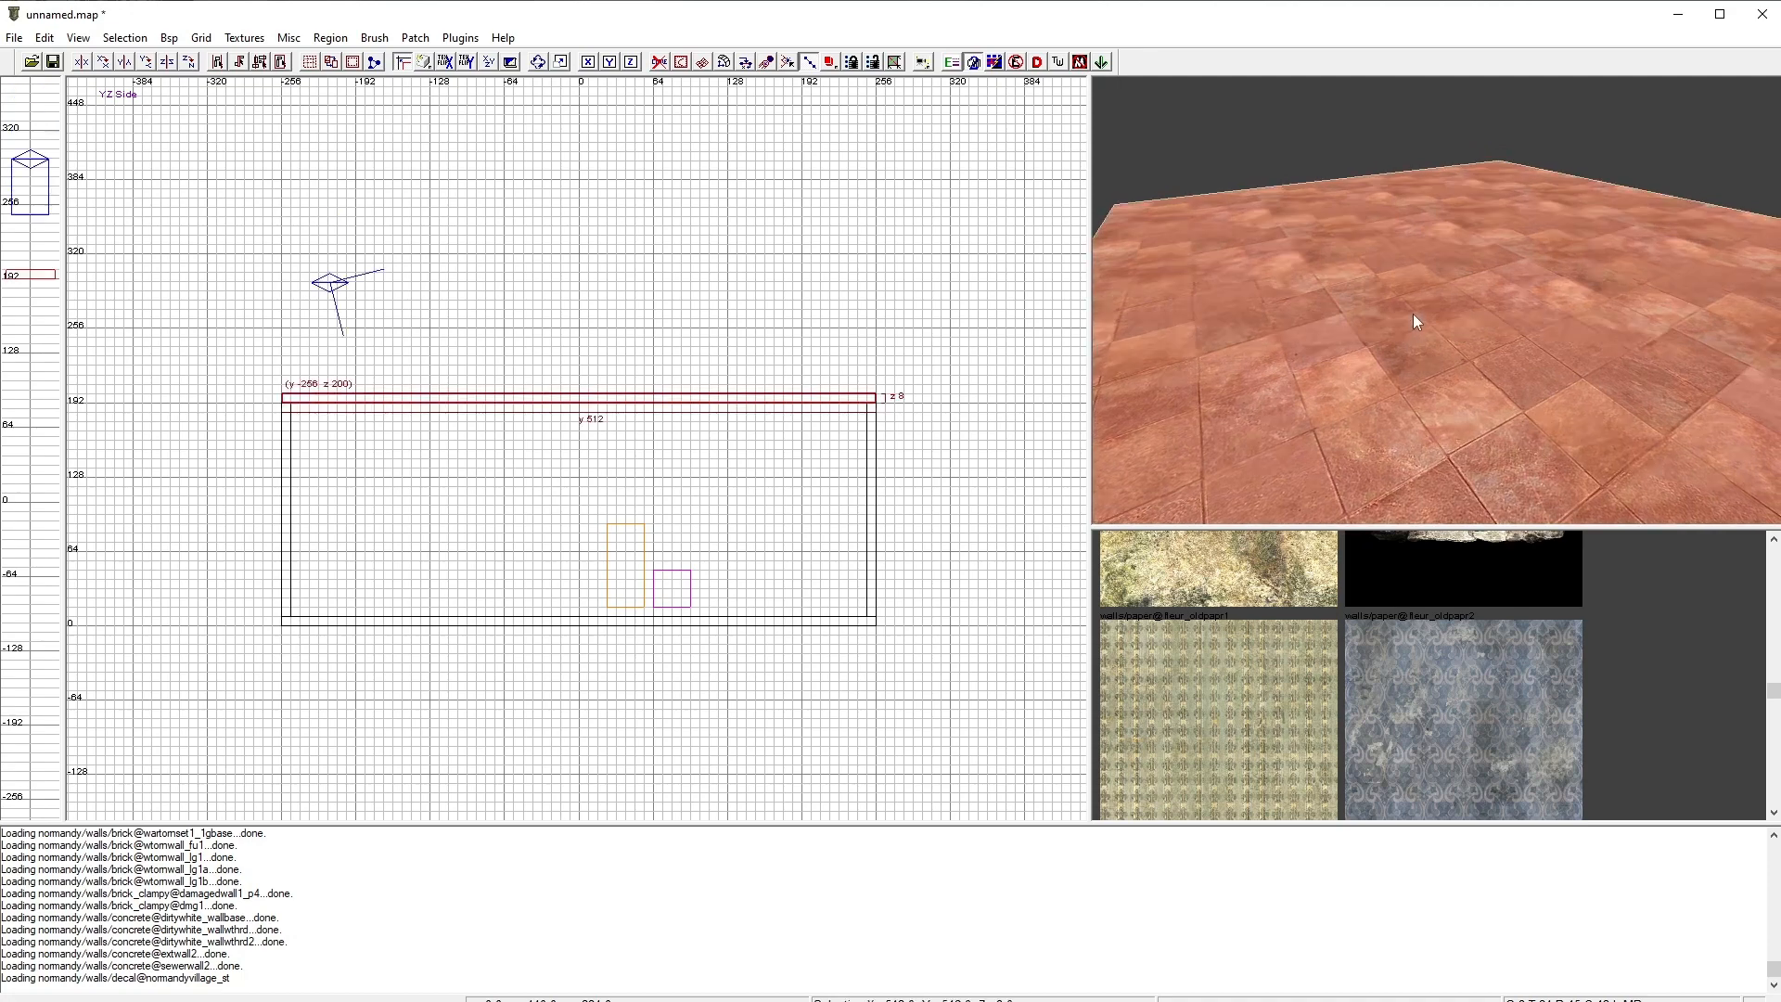
{"action": "scroll", "coordinate": [1394, 670], "scroll_direction": "down", "scroll_amount": 3}
{"action": "scroll", "coordinate": [1394, 669], "scroll_direction": "down", "scroll_amount": 6}
{"action": "left_click", "coordinate": [1451, 631]}
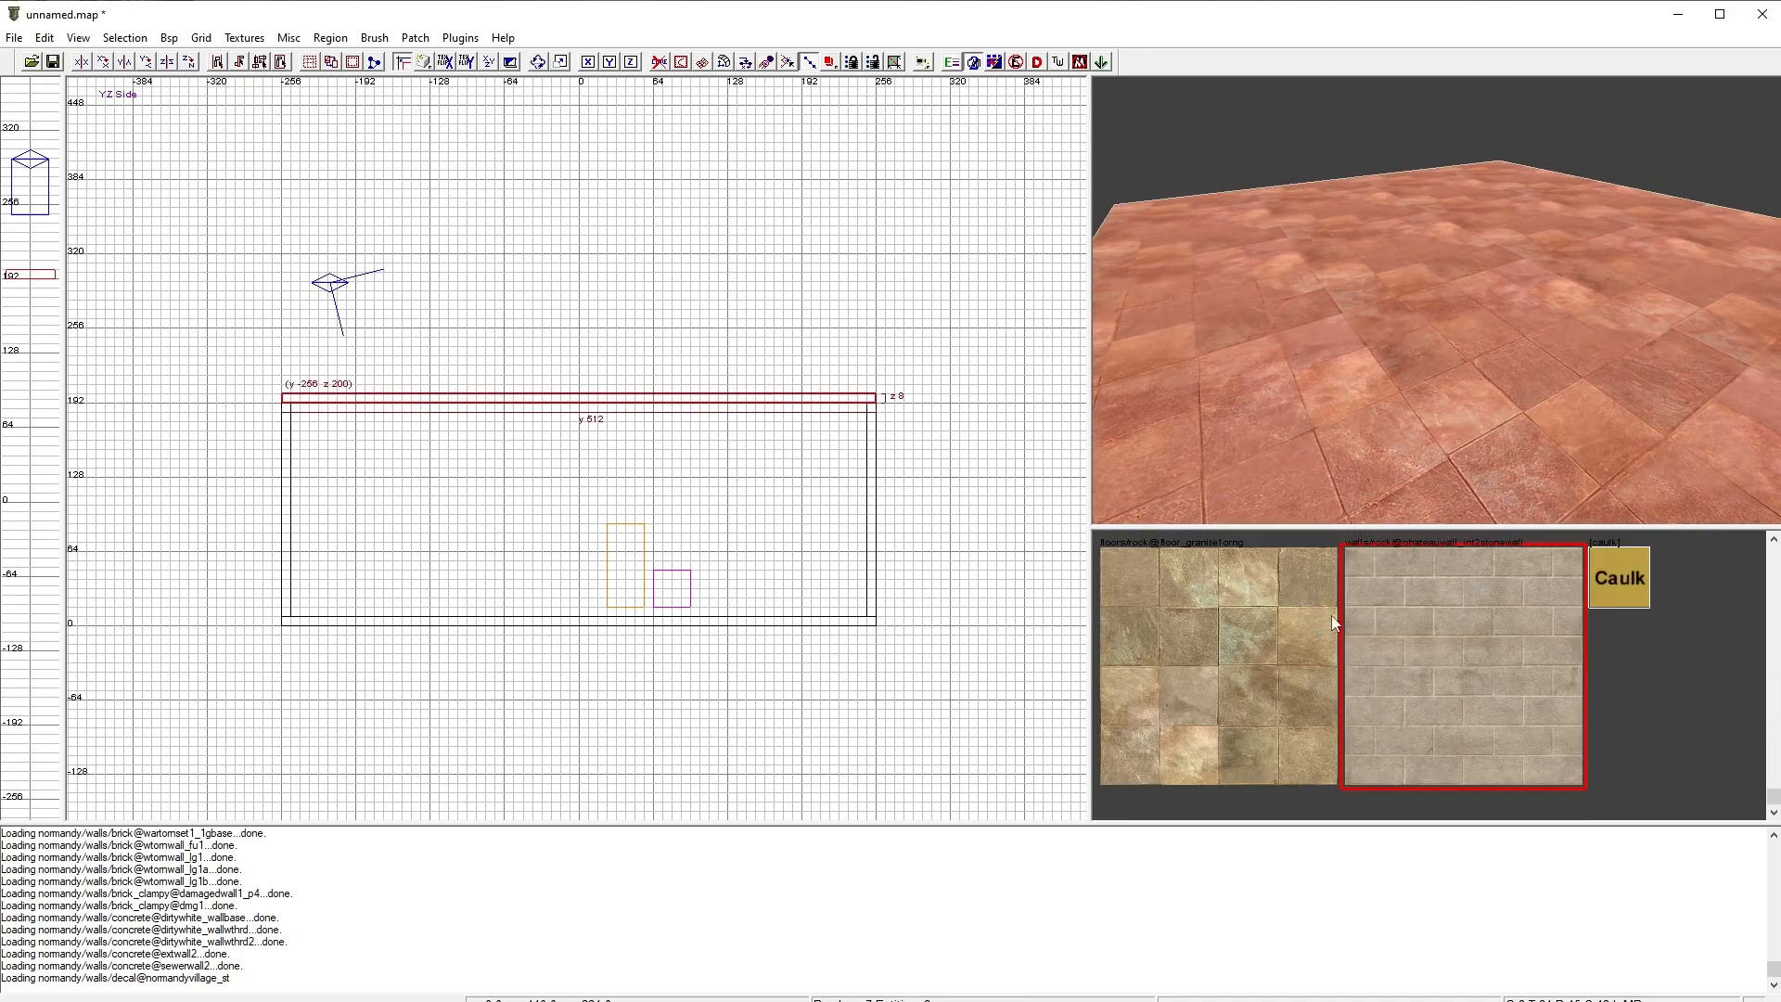
{"action": "left_click", "coordinate": [1623, 585]}
{"action": "key", "text": "Escape"}
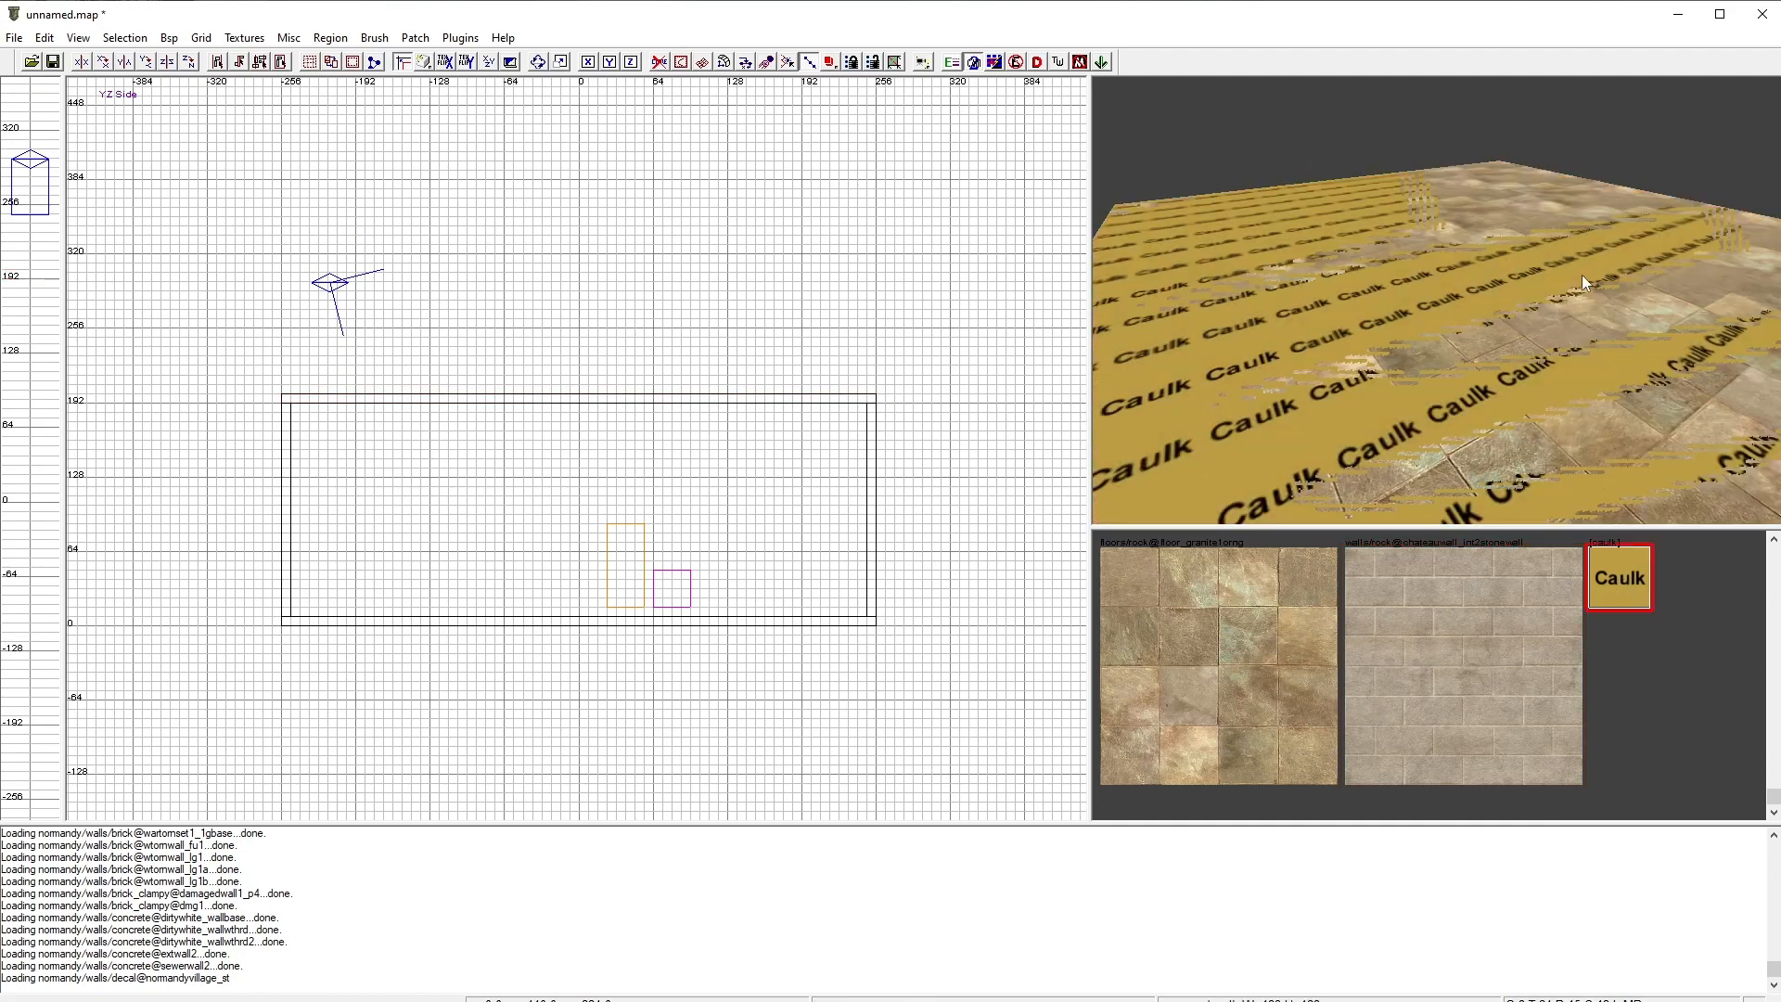
Step: Reselect the ceiling brush from above and apply Caulk to all of it again
{"action": "mouse_move", "coordinate": [1583, 274]}
{"action": "right_mouse_down"}
{"action": "mouse_move", "coordinate": [1521, 259]}
{"action": "mouse_move", "coordinate": [1568, 265]}
{"action": "mouse_move", "coordinate": [1540, 241]}
{"action": "mouse_move", "coordinate": [1575, 284]}
{"action": "right_mouse_up"}
{"action": "left_click", "coordinate": [1528, 298], "text": "shift"}
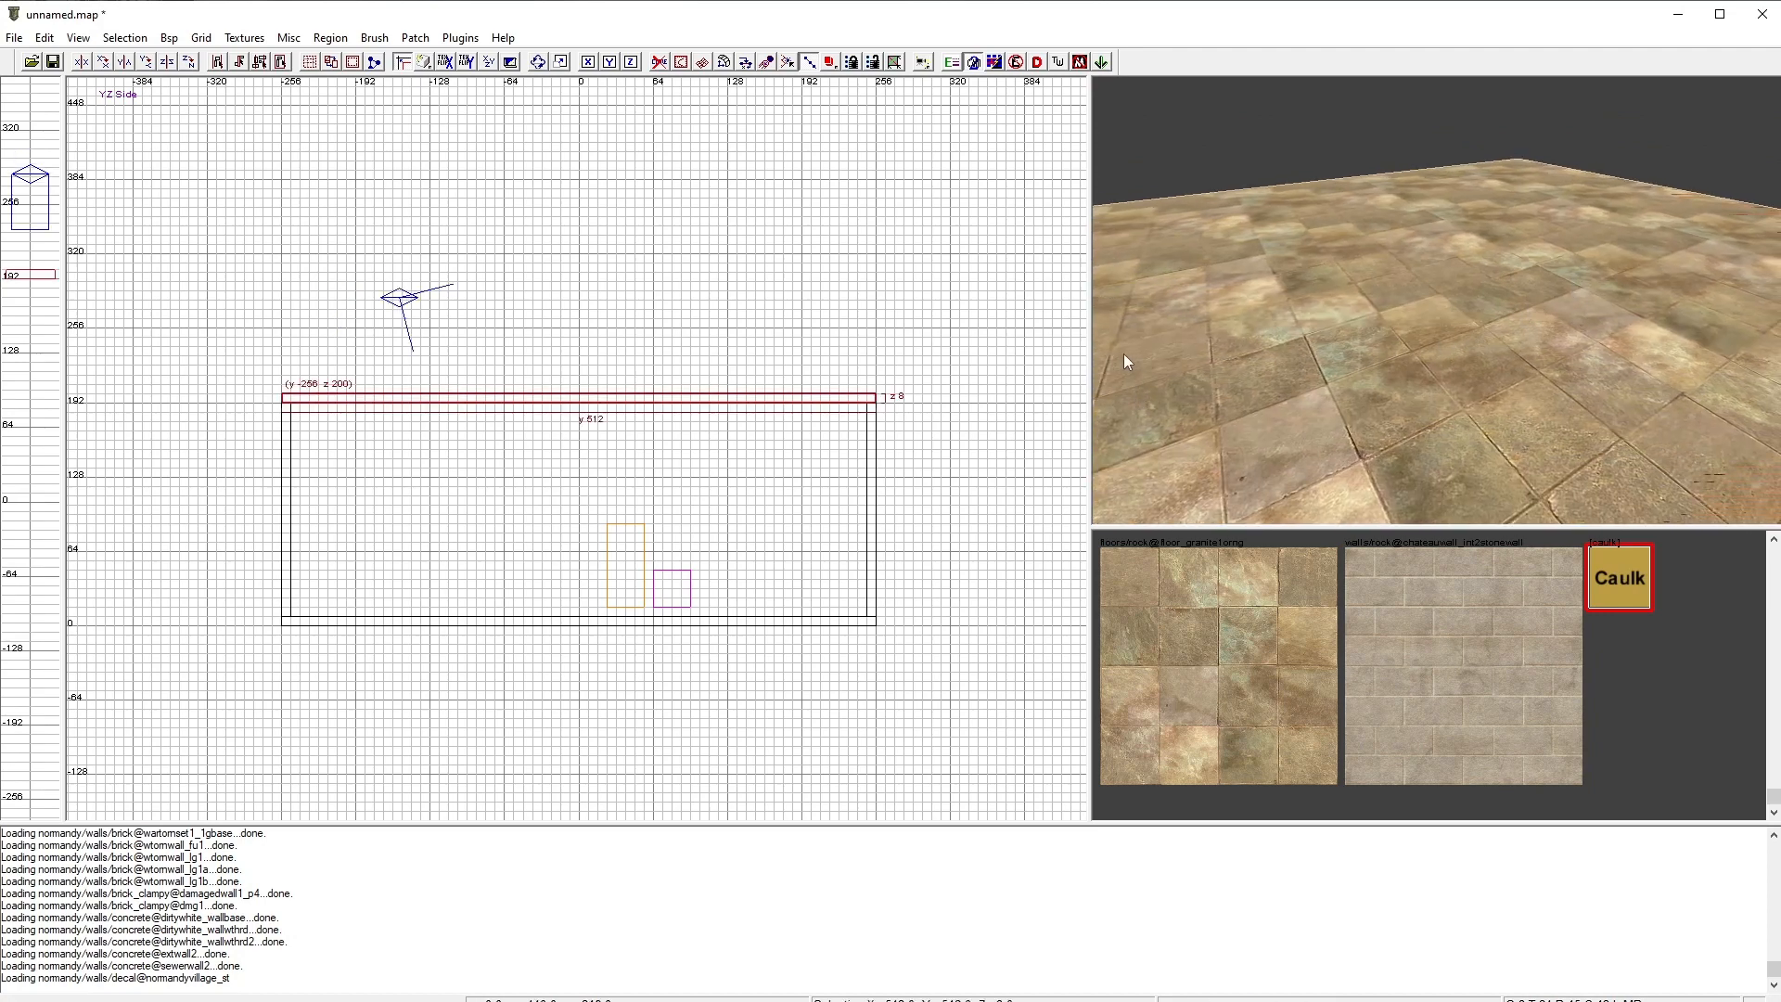
{"action": "key", "text": "Escape"}
{"action": "right_click_drag", "start_coordinate": [1464, 310], "coordinate": [1468, 298]}
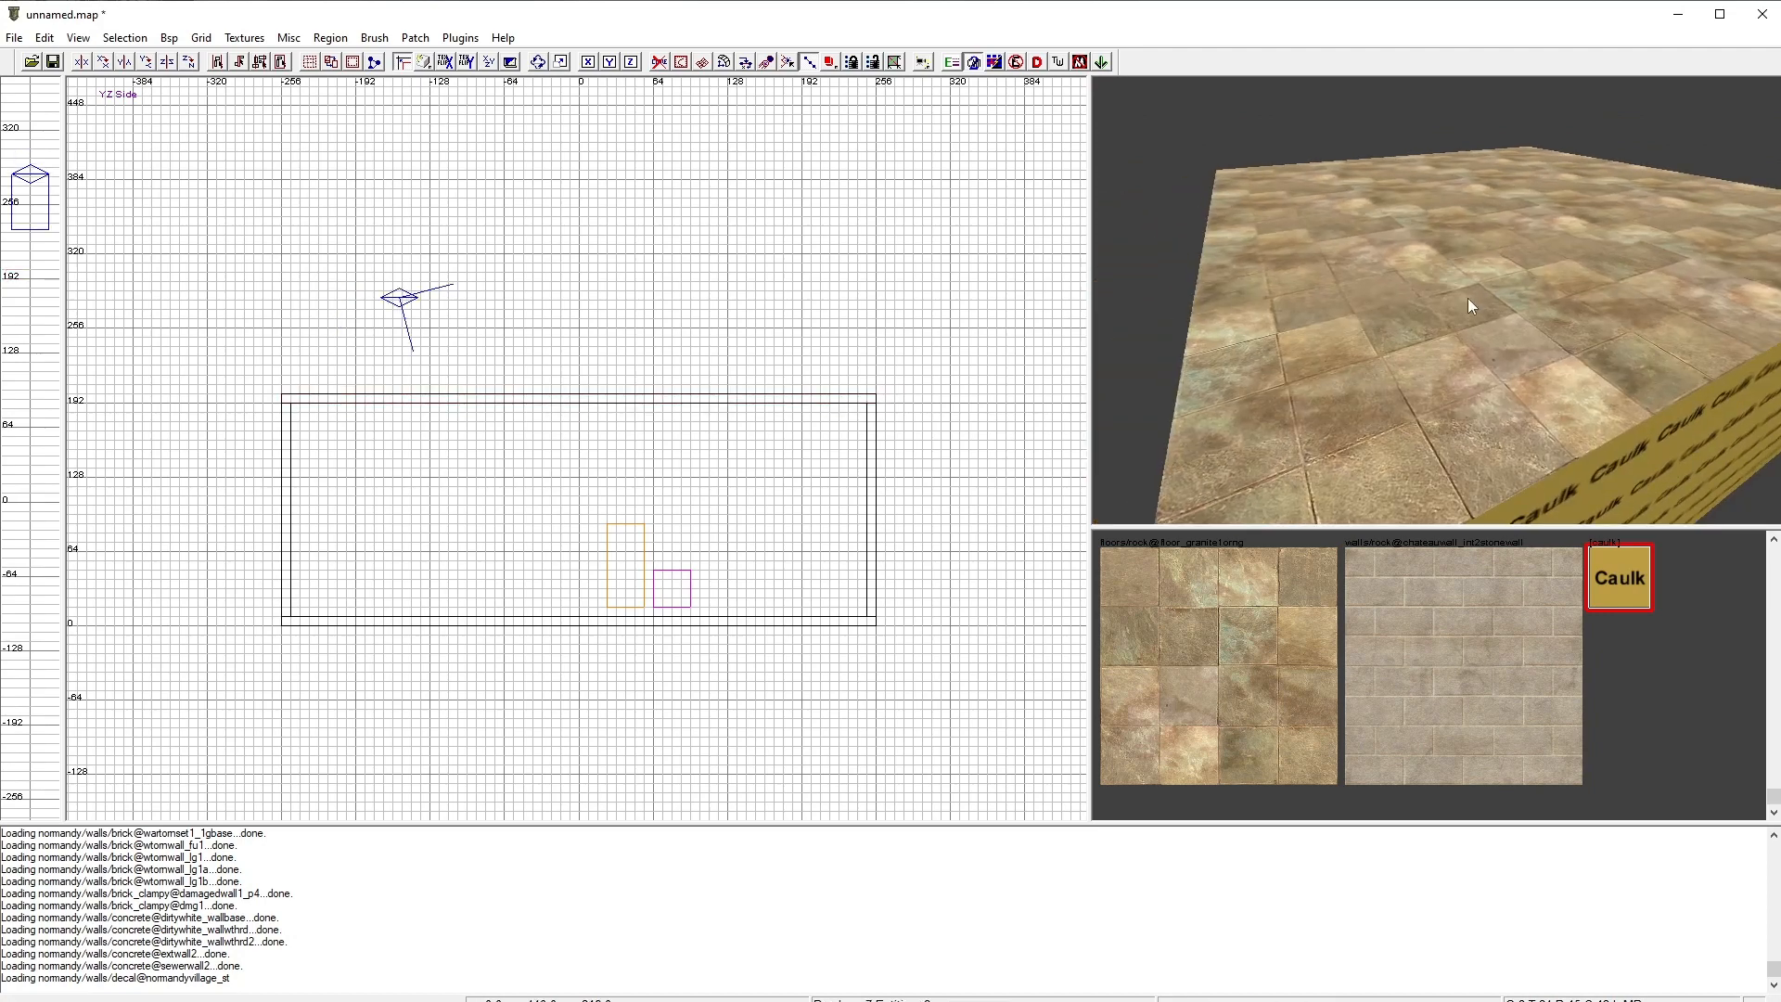
{"action": "left_click", "coordinate": [1469, 285], "text": "shift"}
{"action": "left_click", "coordinate": [1623, 561]}
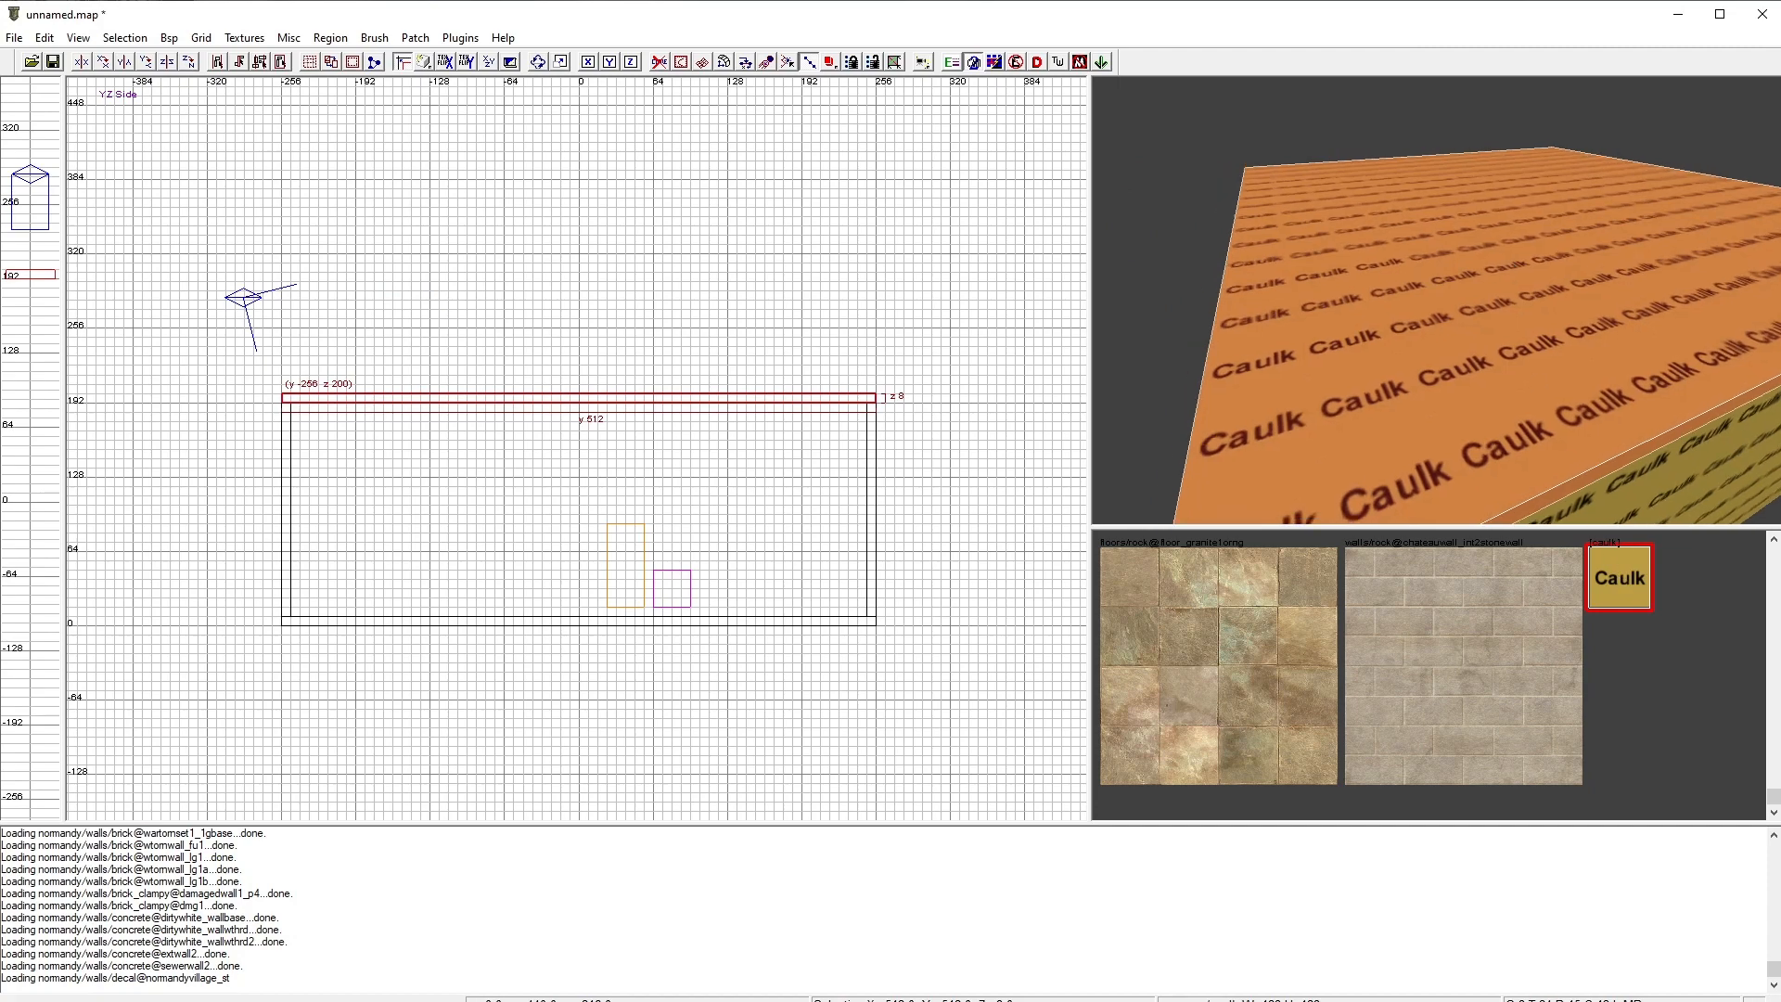
{"action": "key", "text": "Escape"}
{"action": "right_click_drag", "start_coordinate": [1578, 408], "coordinate": [1586, 380]}
{"action": "left_click", "coordinate": [1501, 375], "text": "ctrl+shift"}
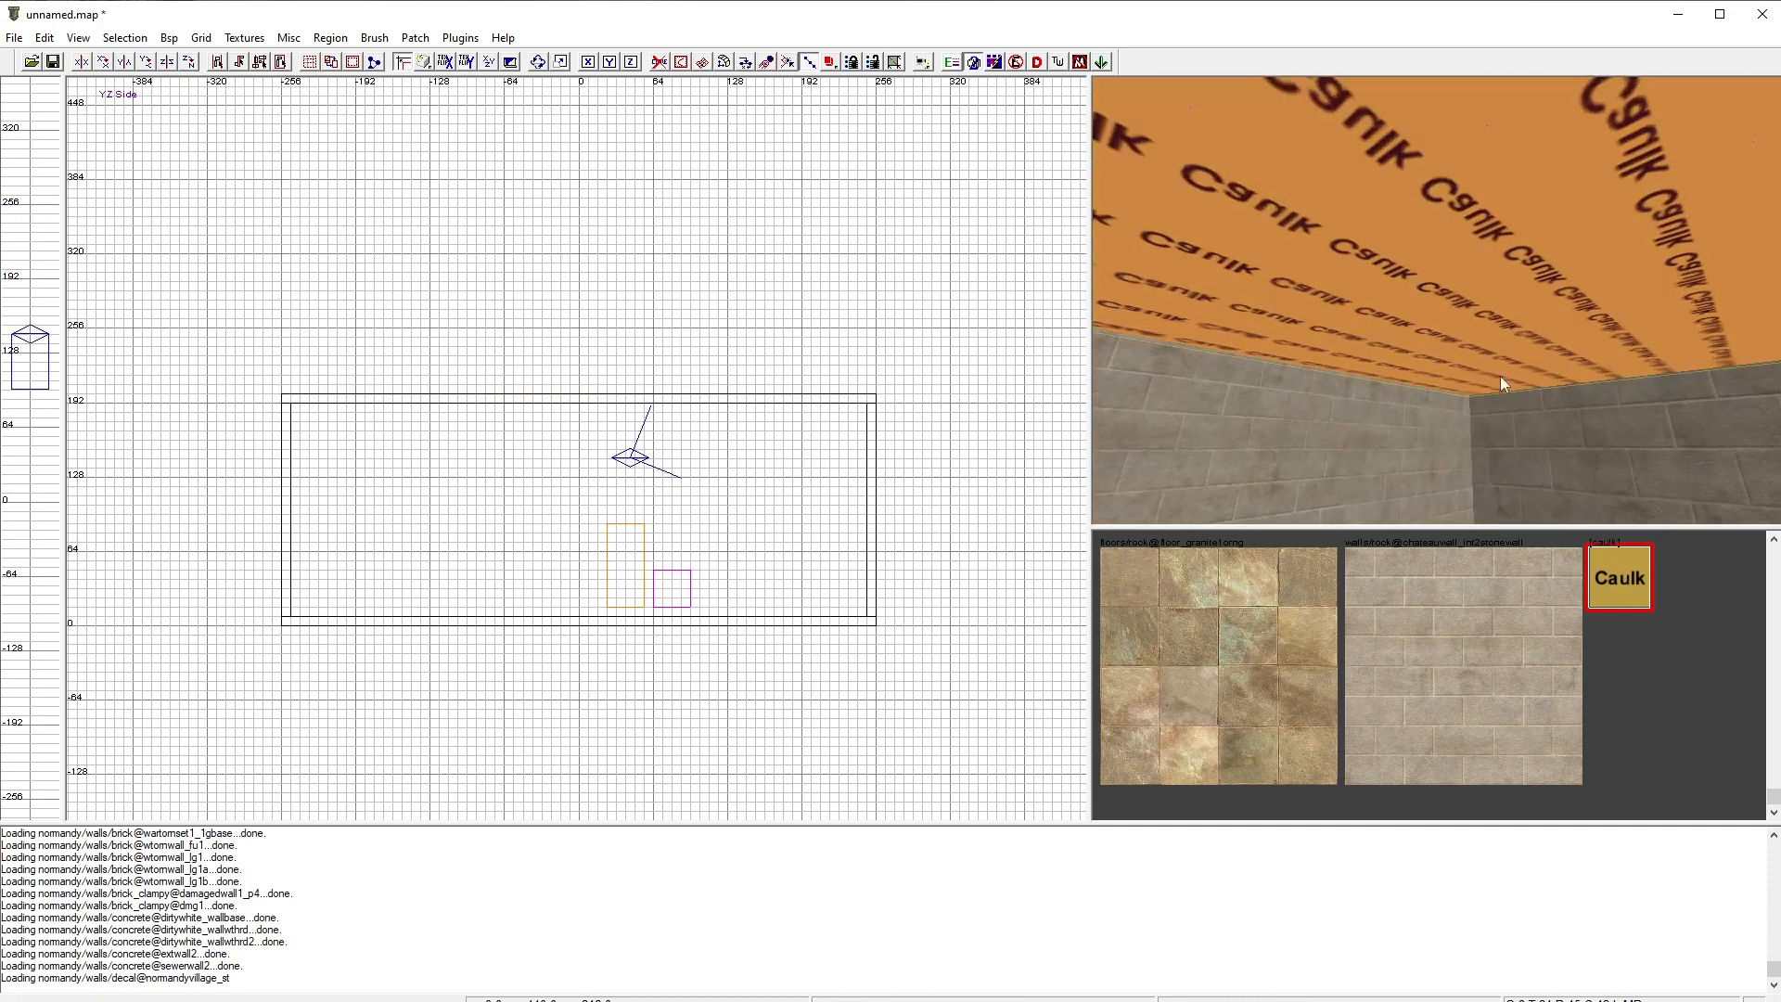
Step: Apply the floor tile texture to the selected ceiling brush and deselect it
{"action": "left_click", "coordinate": [1295, 642]}
{"action": "key", "text": "Escape"}
{"action": "right_click_drag", "start_coordinate": [1512, 408], "coordinate": [1502, 449]}
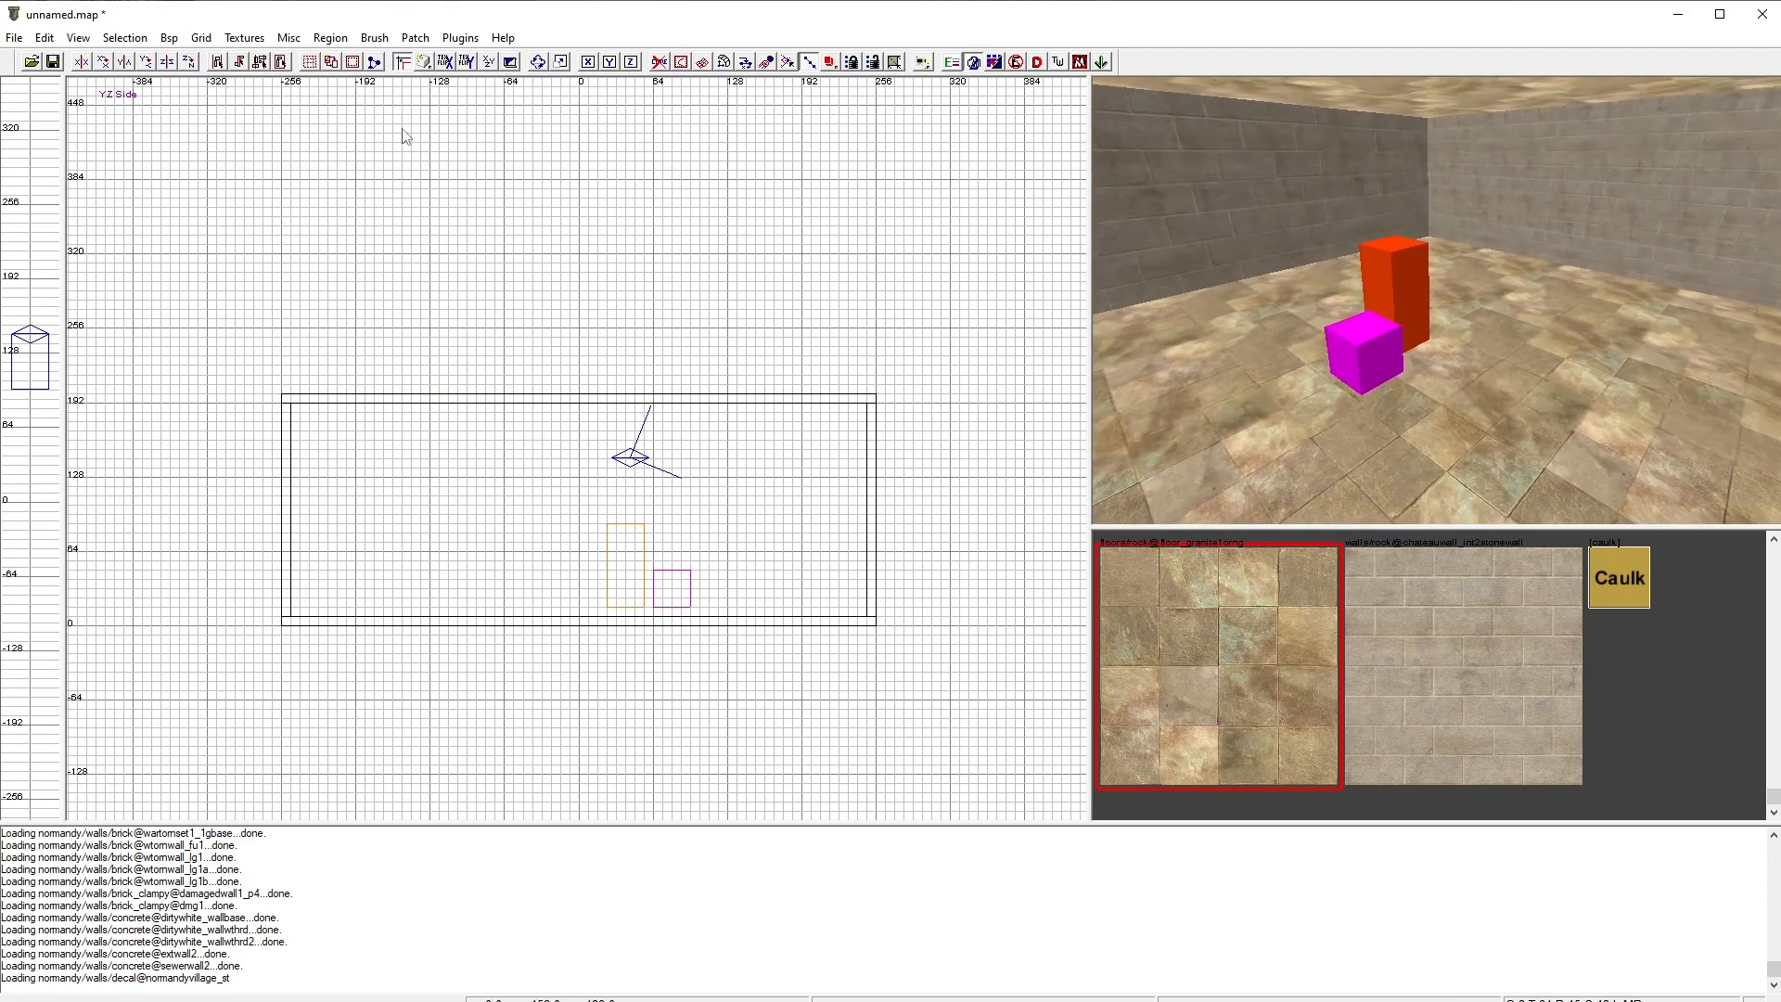
Step: Save the map as test in the Call of Duty main maps folder
{"action": "left_click", "coordinate": [20, 41]}
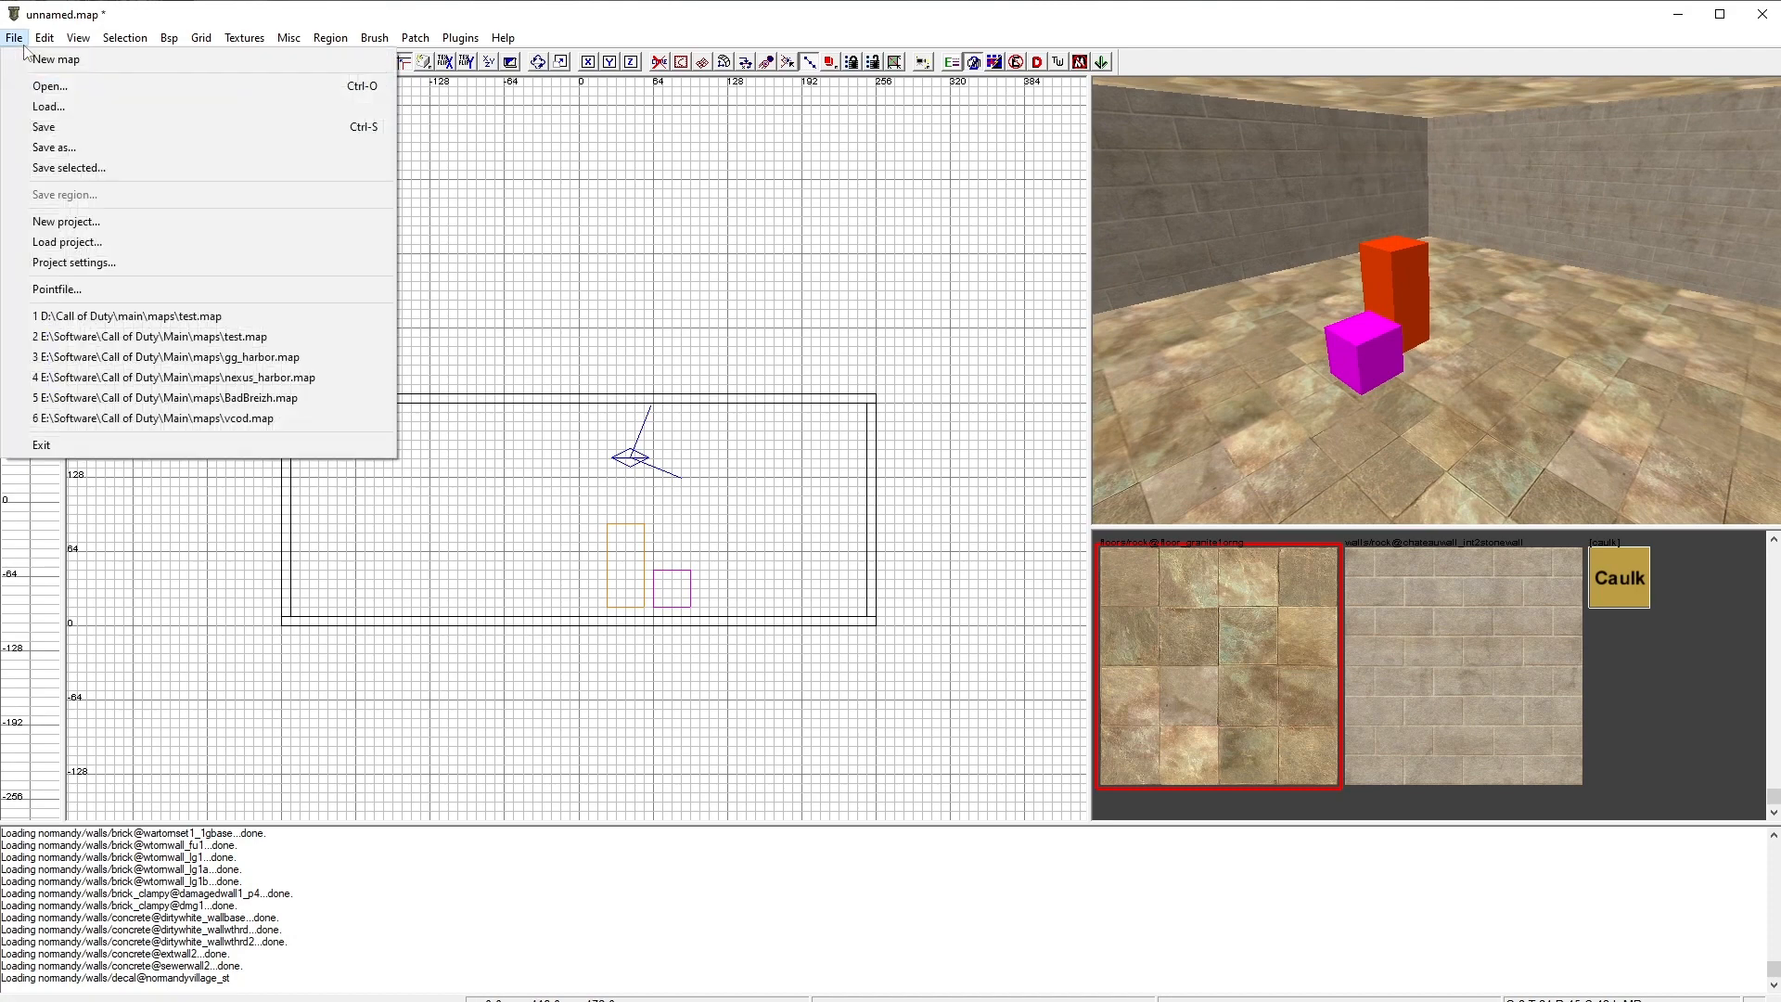
{"action": "left_click", "coordinate": [76, 148]}
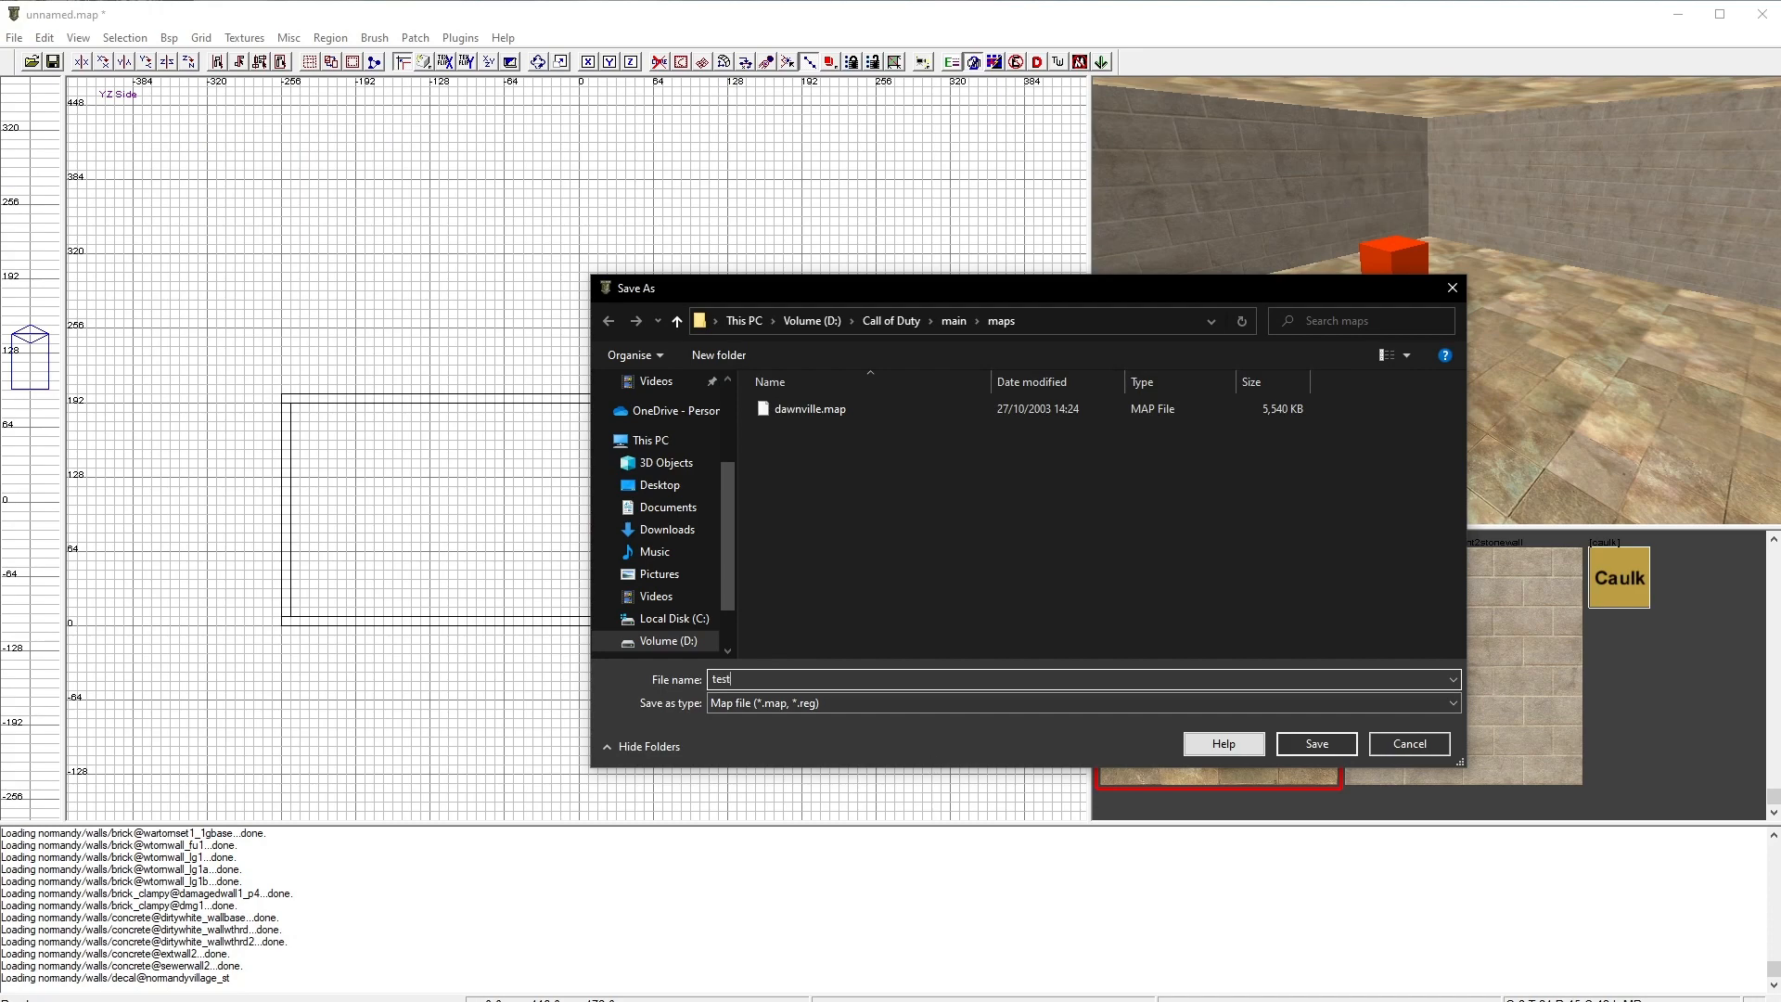
{"action": "left_click", "coordinate": [1327, 750]}
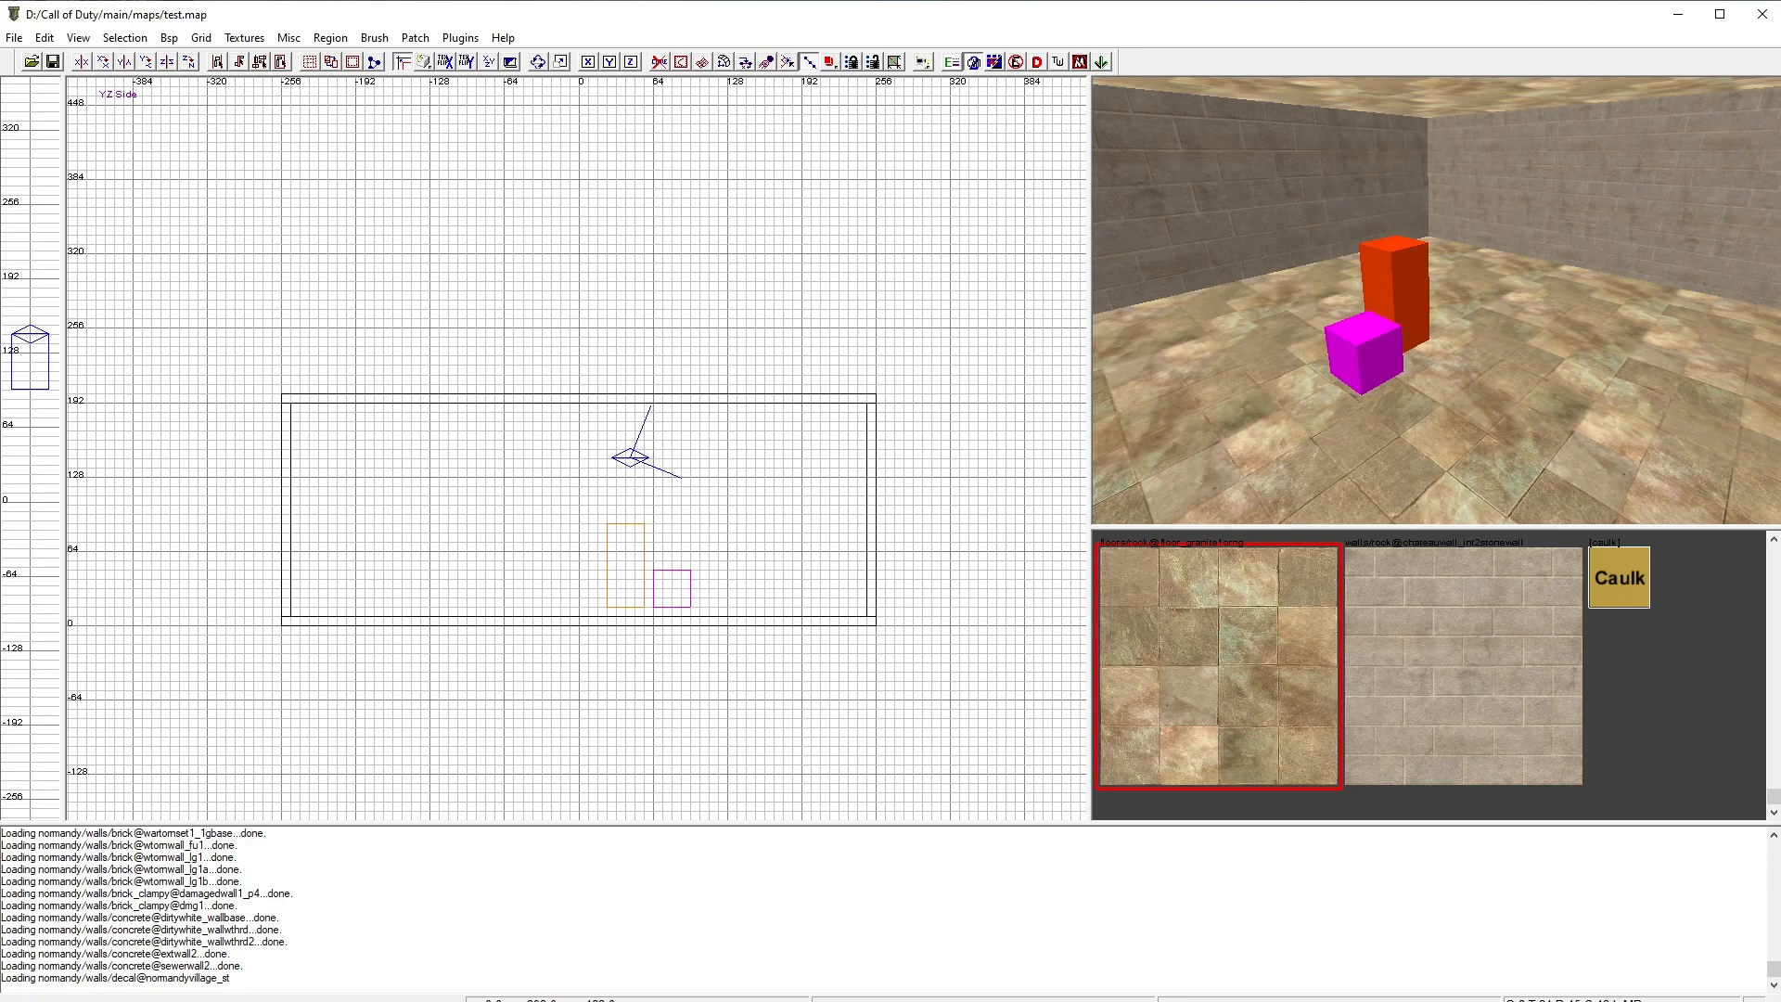
Step: In the D:\Call of Duty\main\maps folder, duplicate dawnville.bat and rename the copy test.bat
{"action": "key", "text": "alt+Tab"}
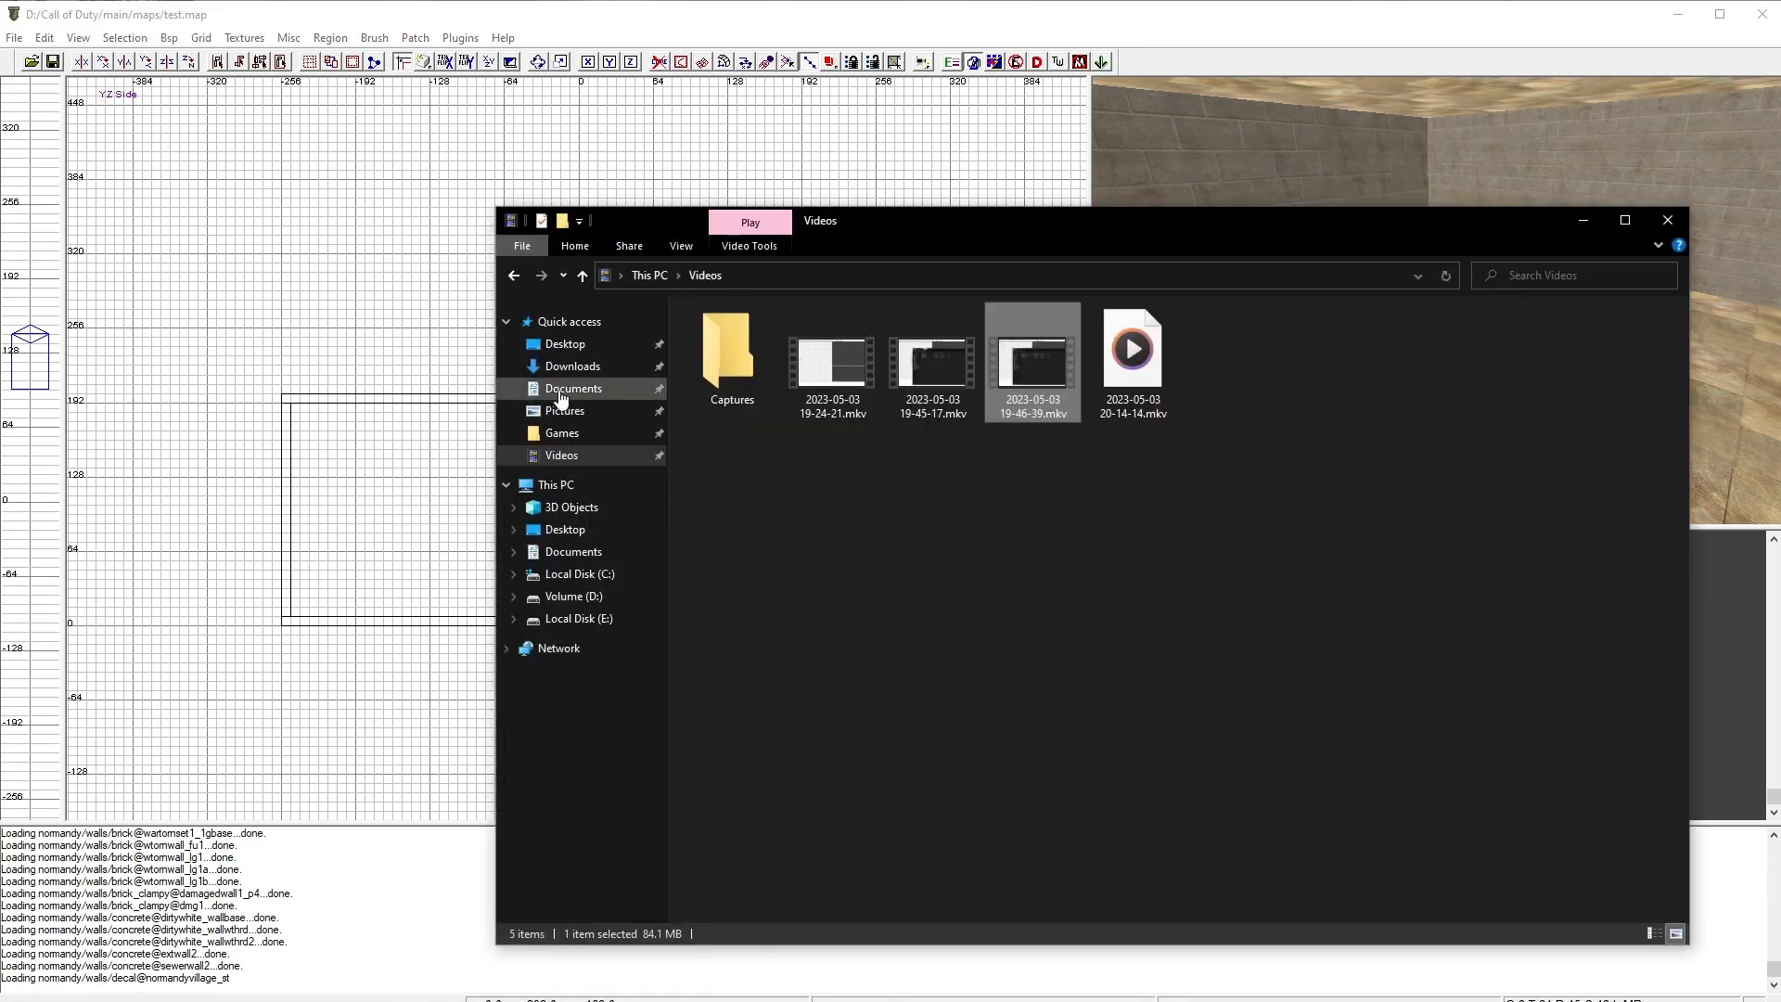
{"action": "left_click", "coordinate": [571, 597]}
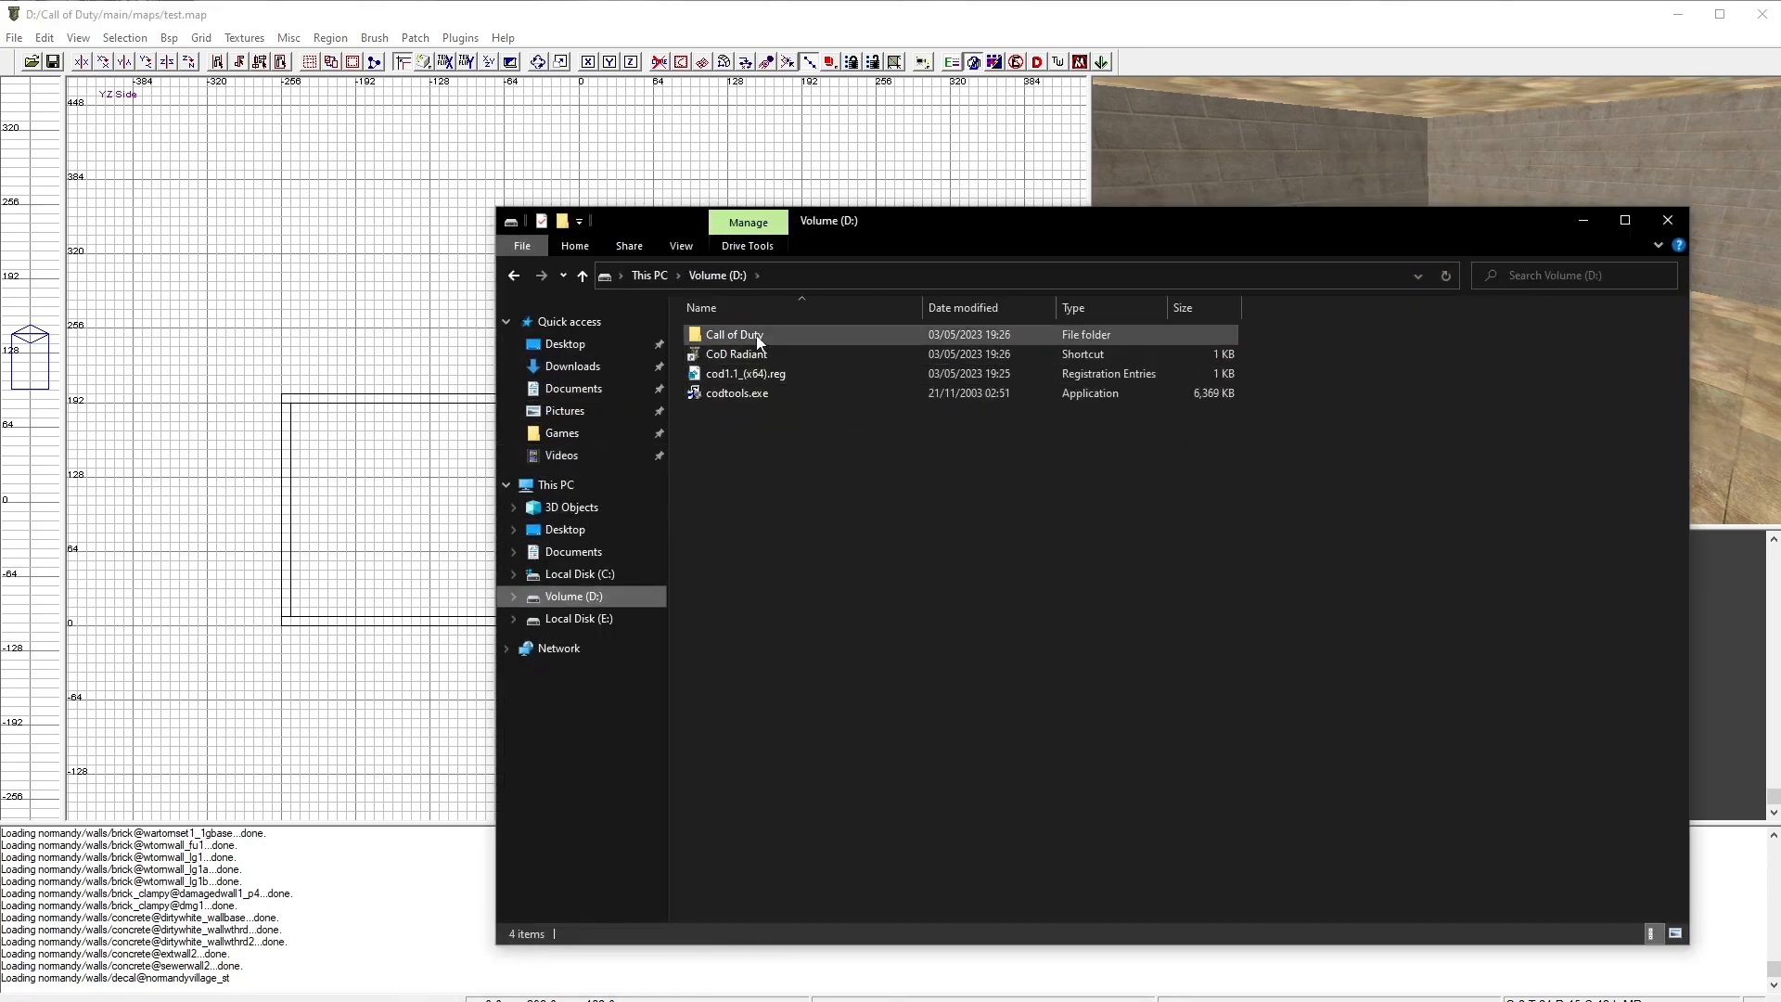
{"action": "double_click", "coordinate": [755, 336]}
{"action": "double_click", "coordinate": [725, 350]}
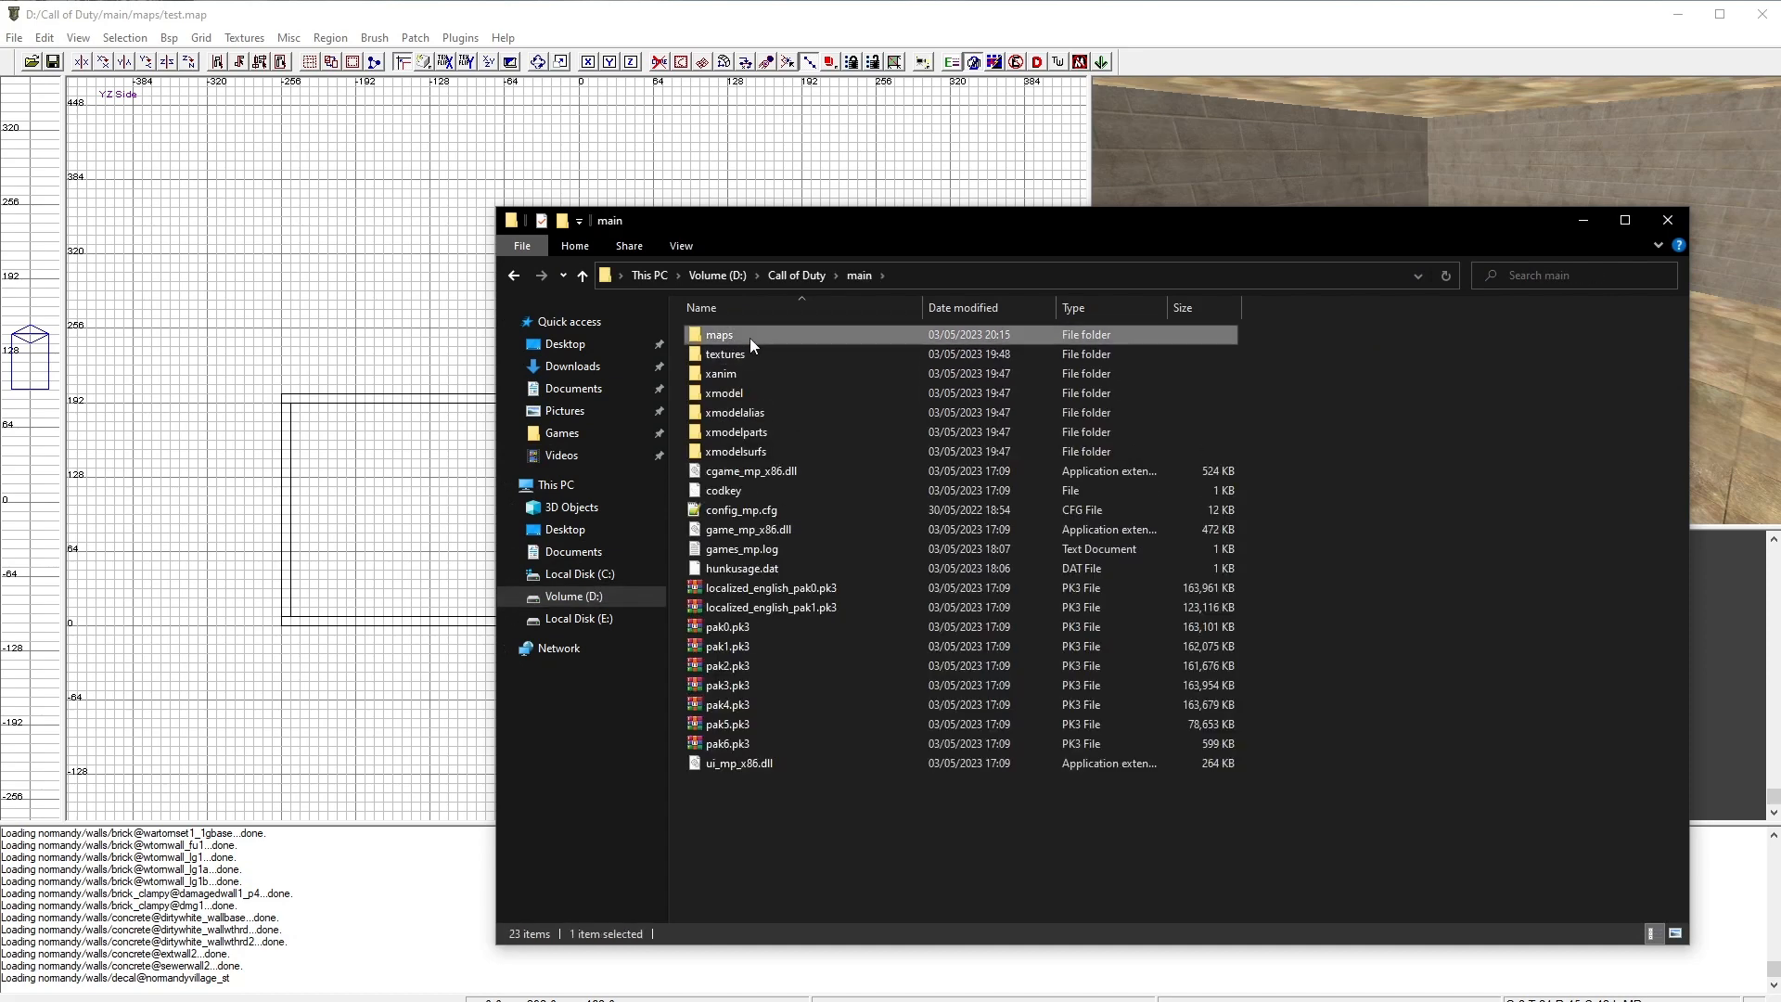
{"action": "double_click", "coordinate": [749, 336]}
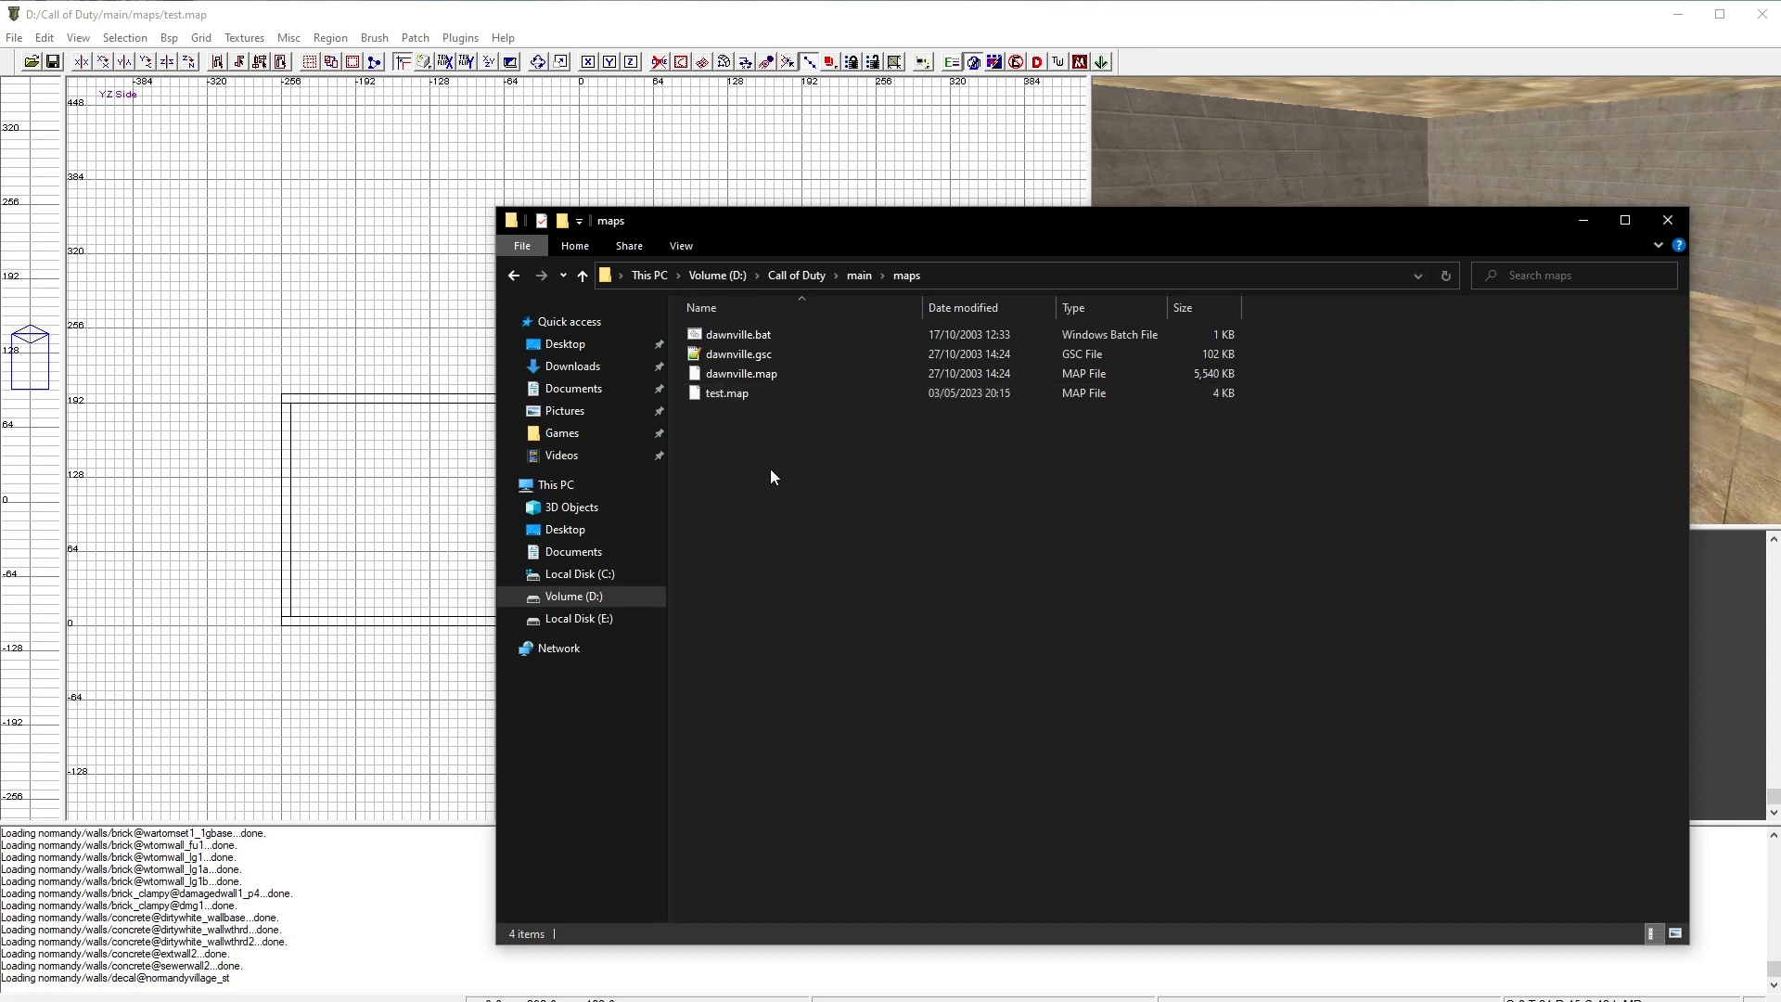
{"action": "right_click_drag", "start_coordinate": [725, 334], "coordinate": [760, 521]}
{"action": "left_click", "coordinate": [837, 598]}
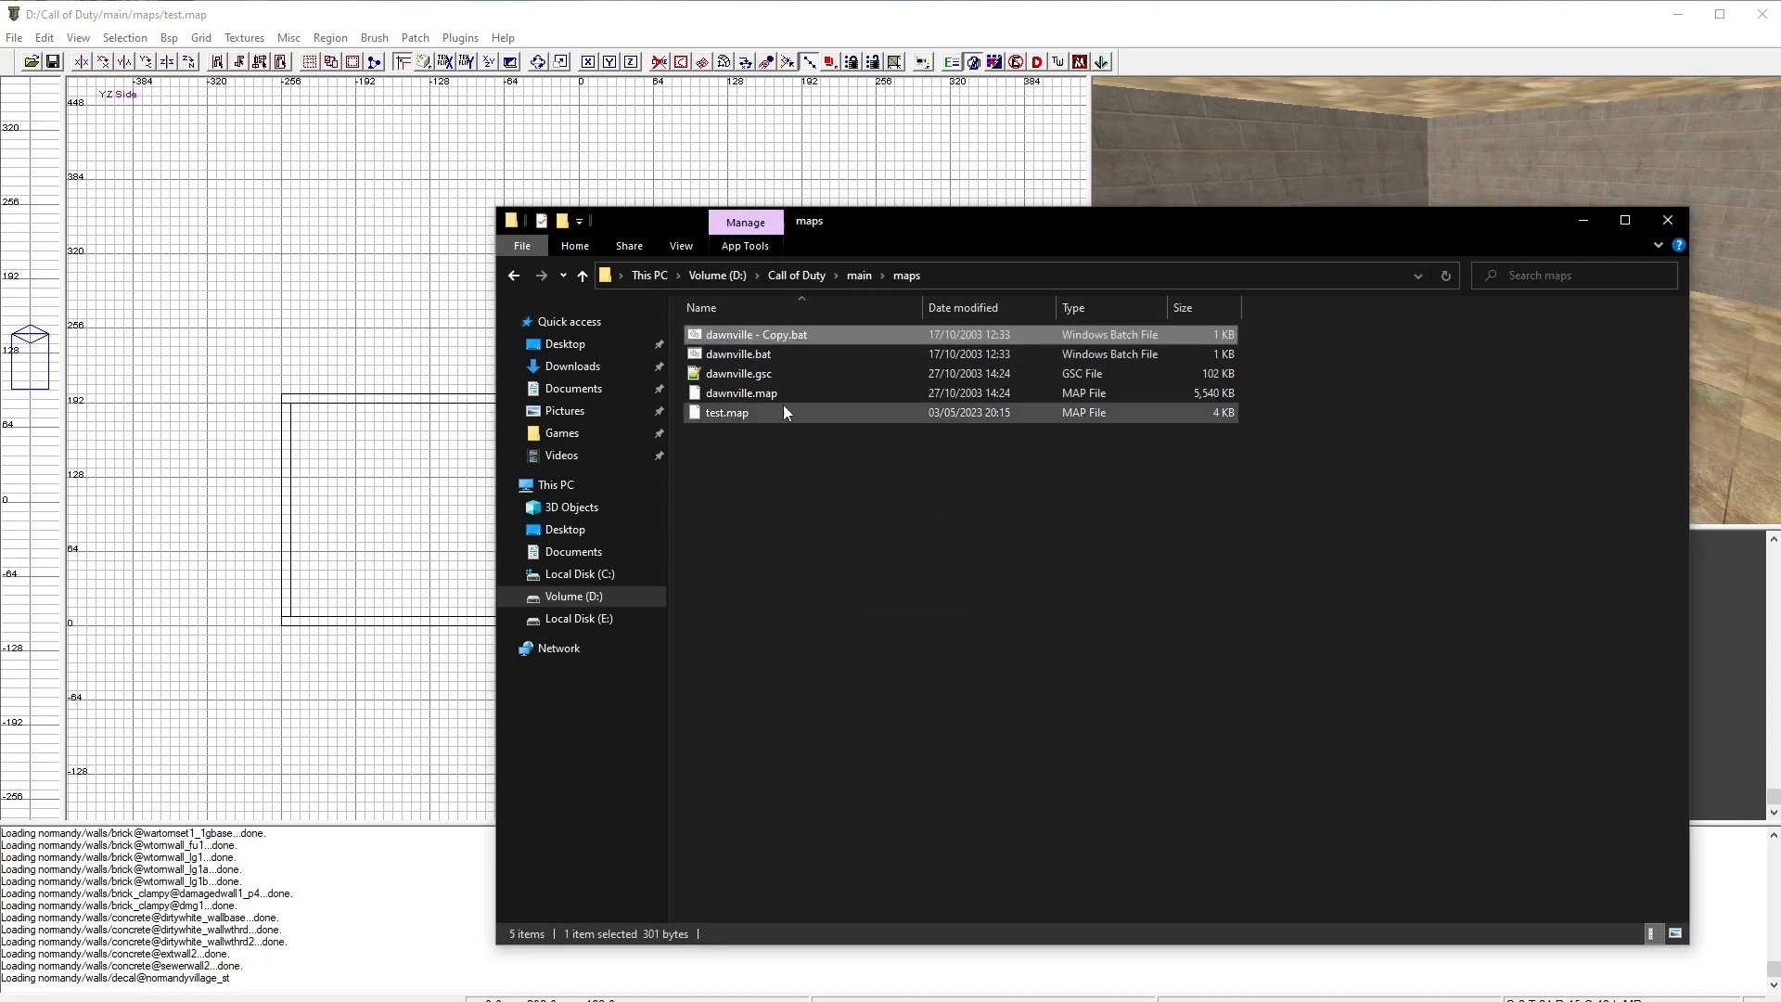
{"action": "key", "text": "F2"}
{"action": "type", "text": "test"}
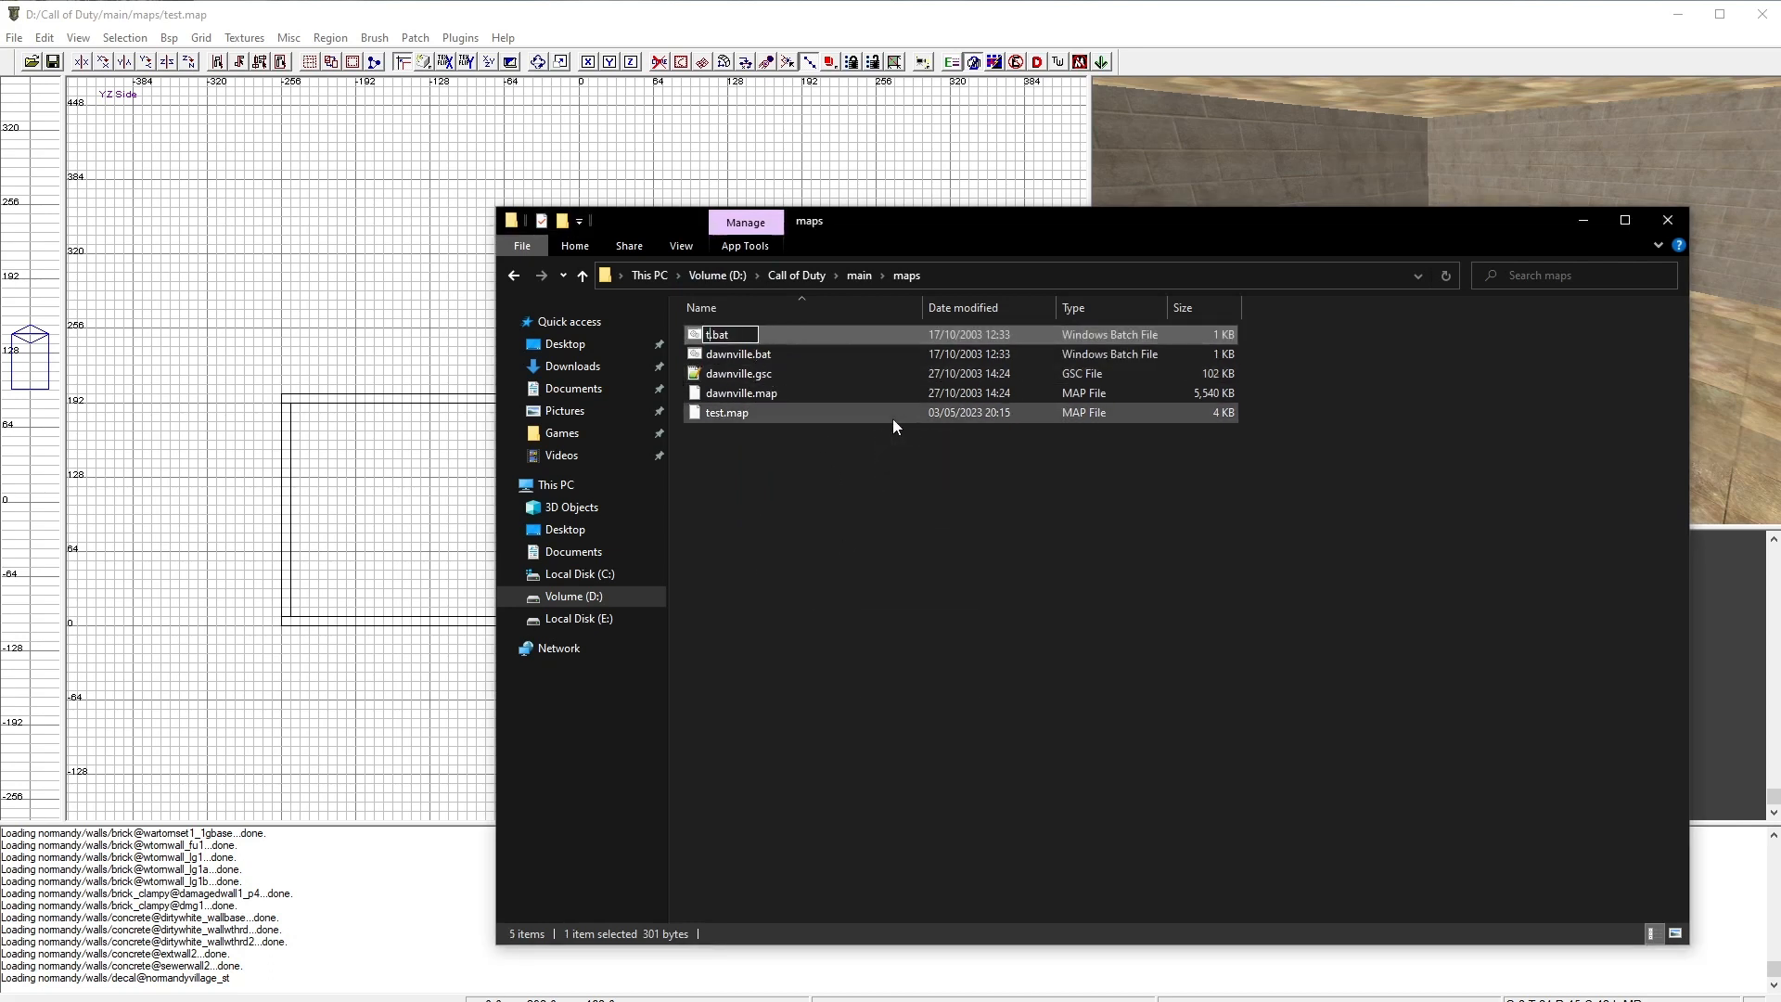
{"action": "key", "text": "Return"}
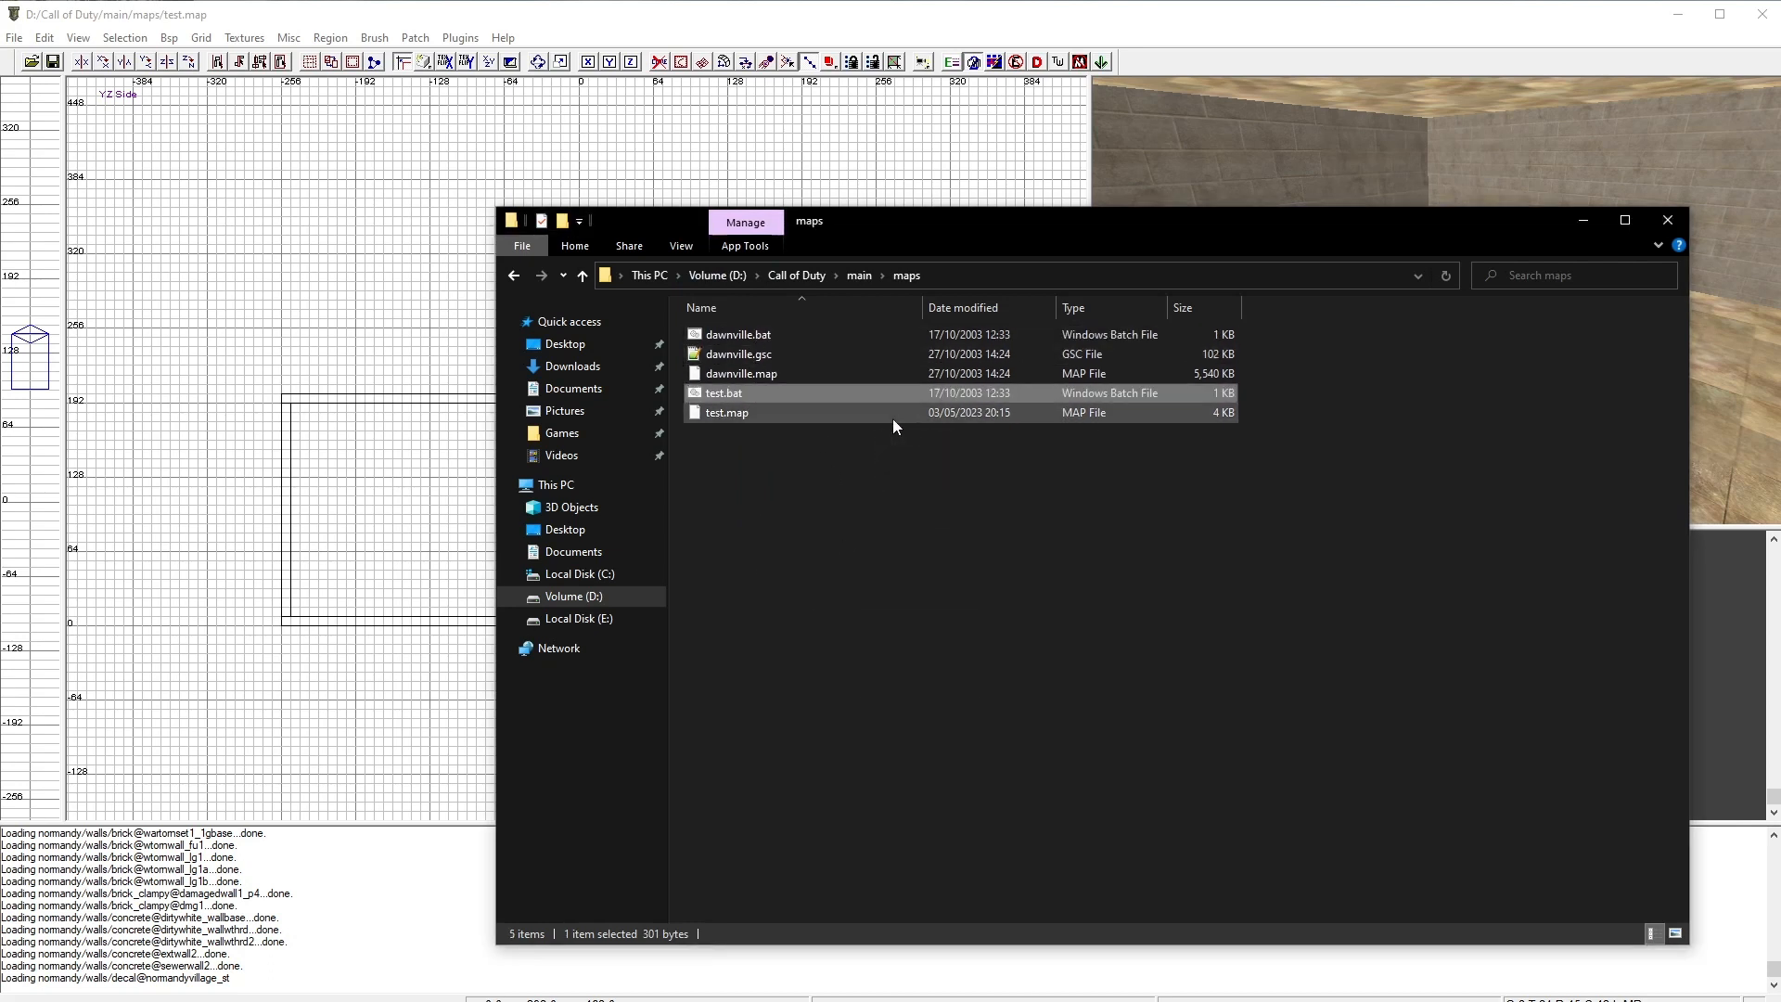
Step: Open test.bat for editing and delete the q3map -vis, flare and CodSP launch lines
{"action": "right_click", "coordinate": [733, 387]}
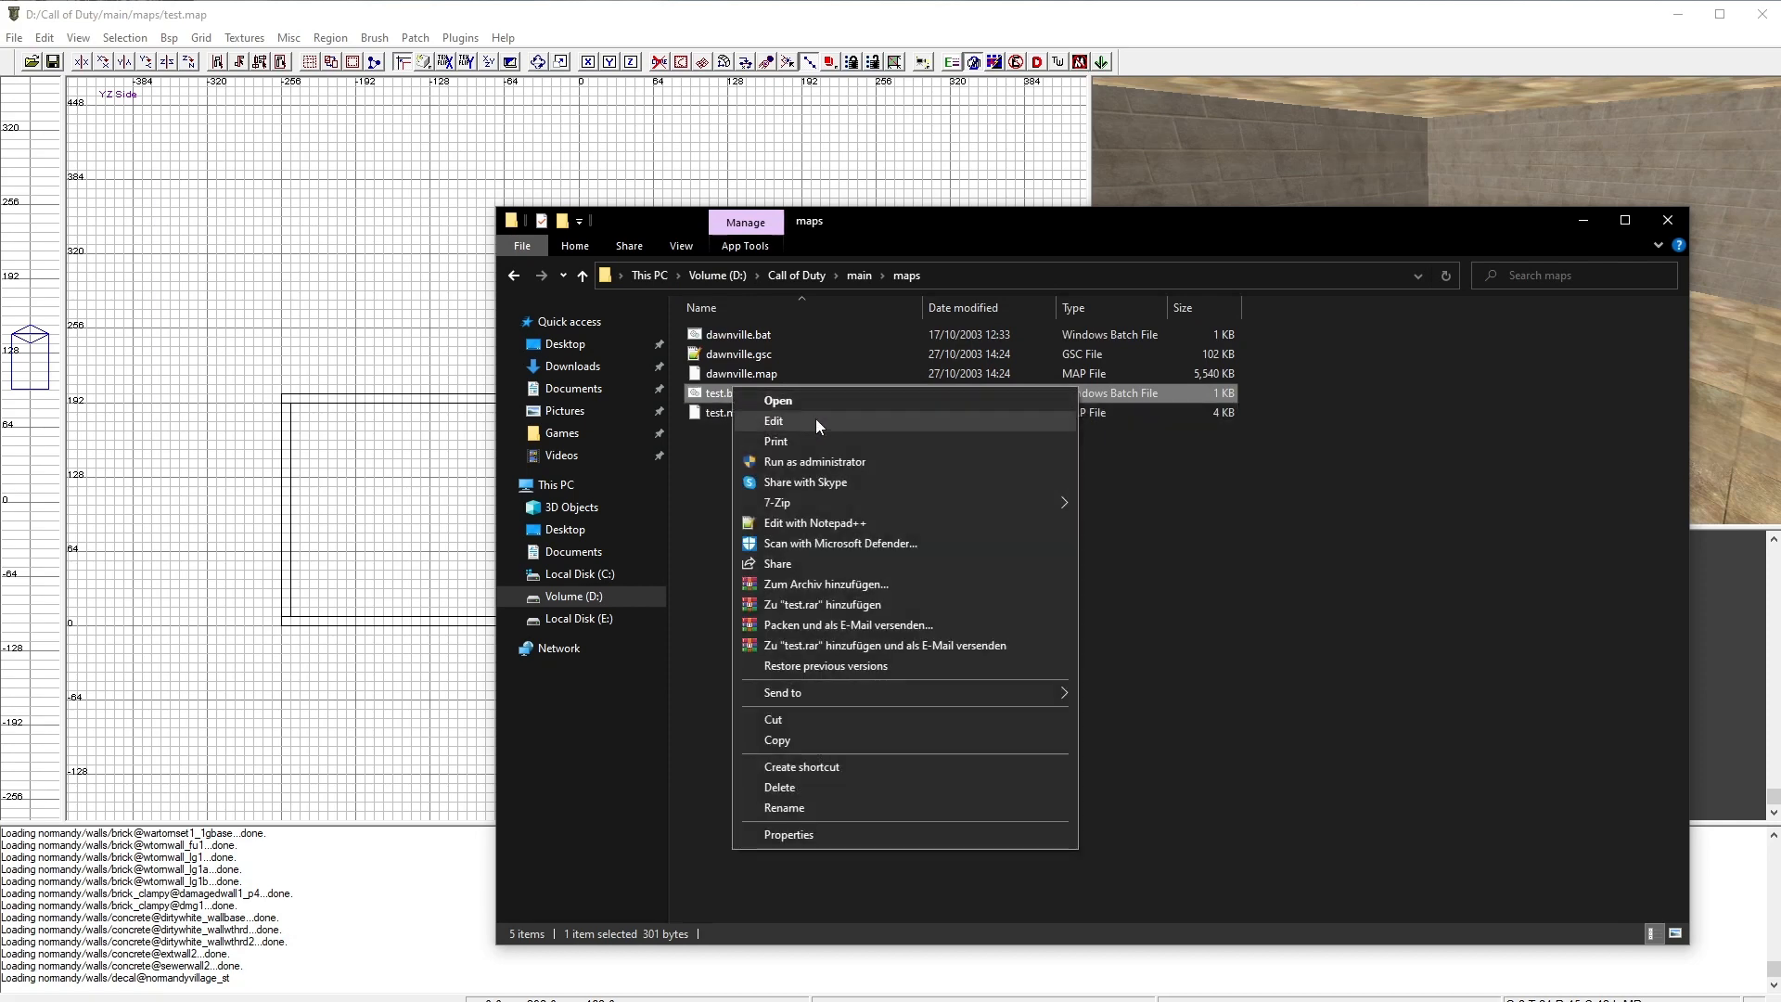
{"action": "left_click", "coordinate": [792, 419]}
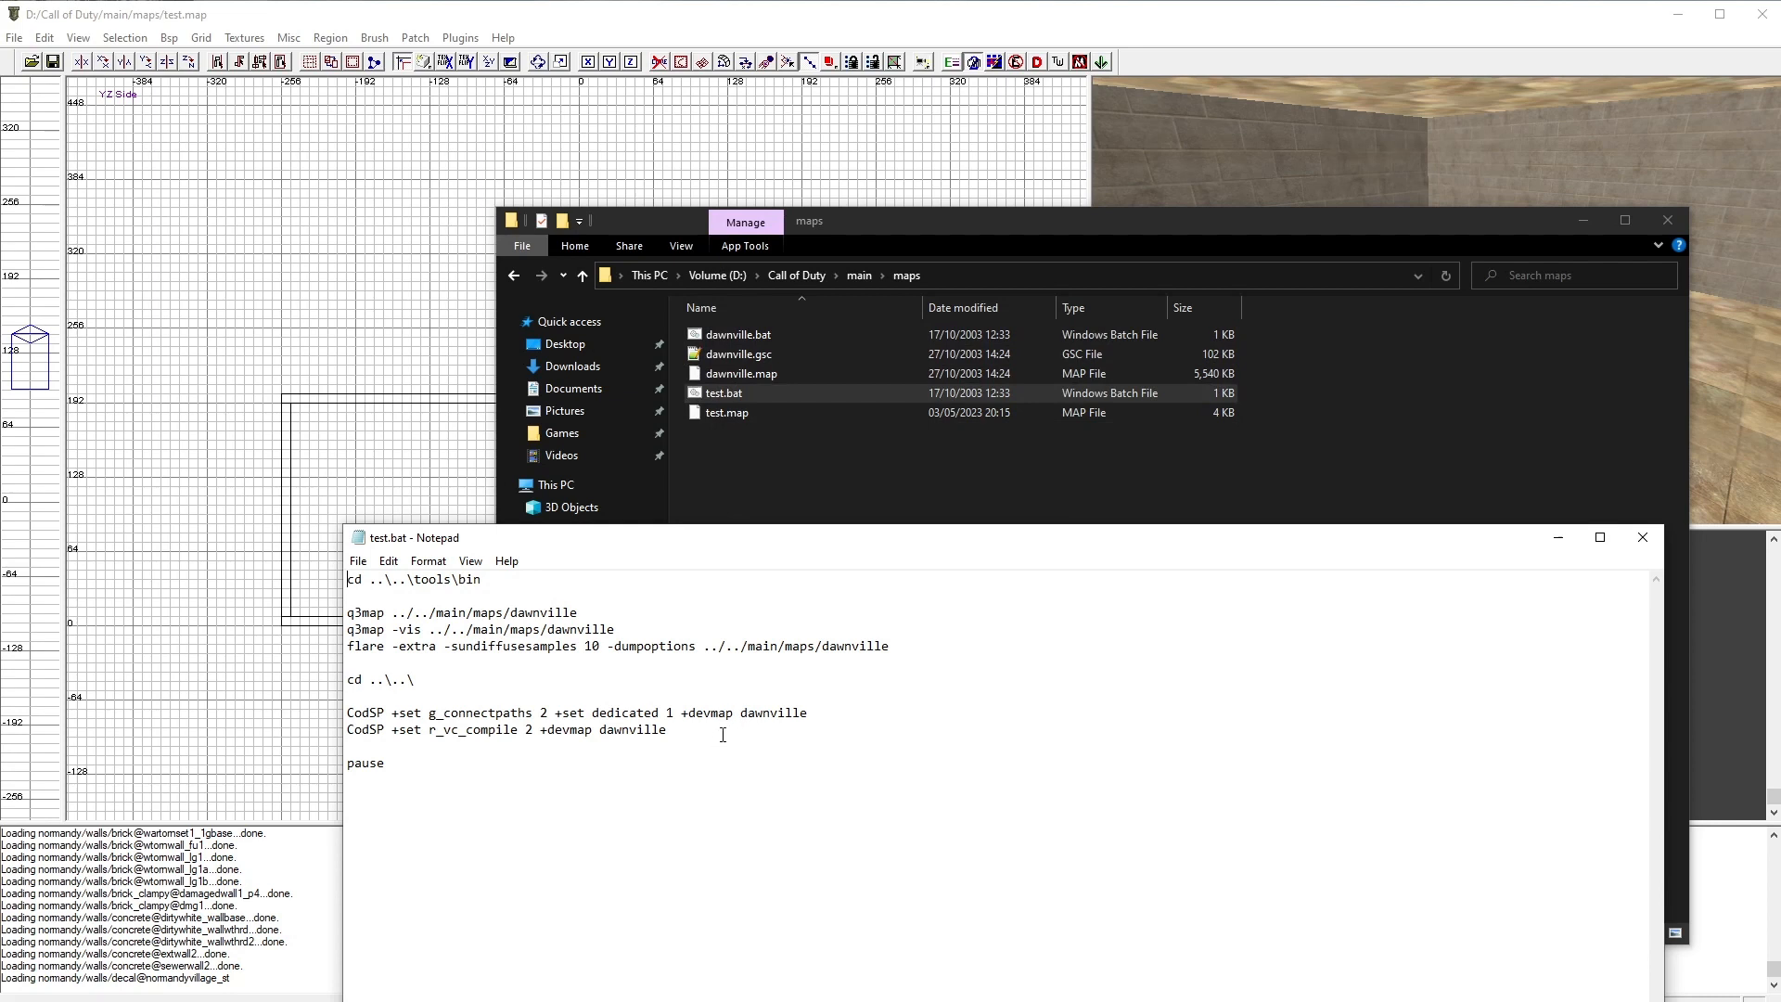
{"action": "left_click_drag", "start_coordinate": [719, 736], "coordinate": [334, 708]}
{"action": "key", "text": "Delete"}
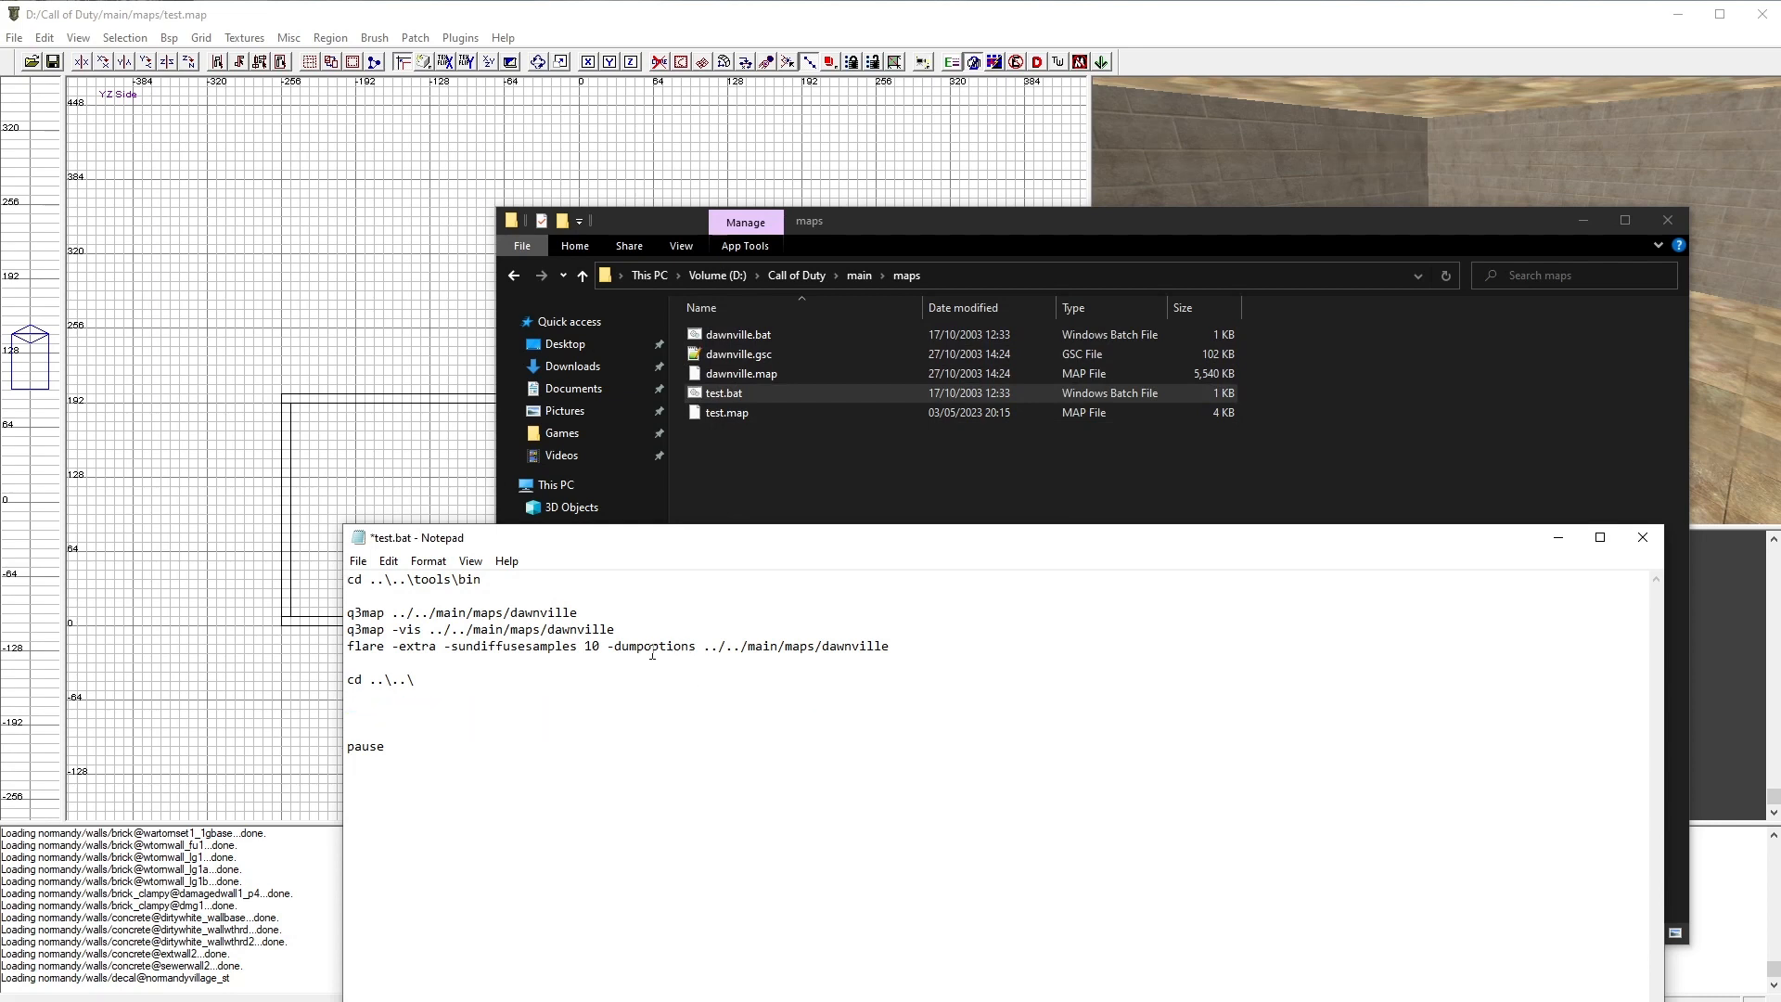
{"action": "left_click_drag", "start_coordinate": [926, 641], "coordinate": [345, 627]}
{"action": "key", "text": "Delete"}
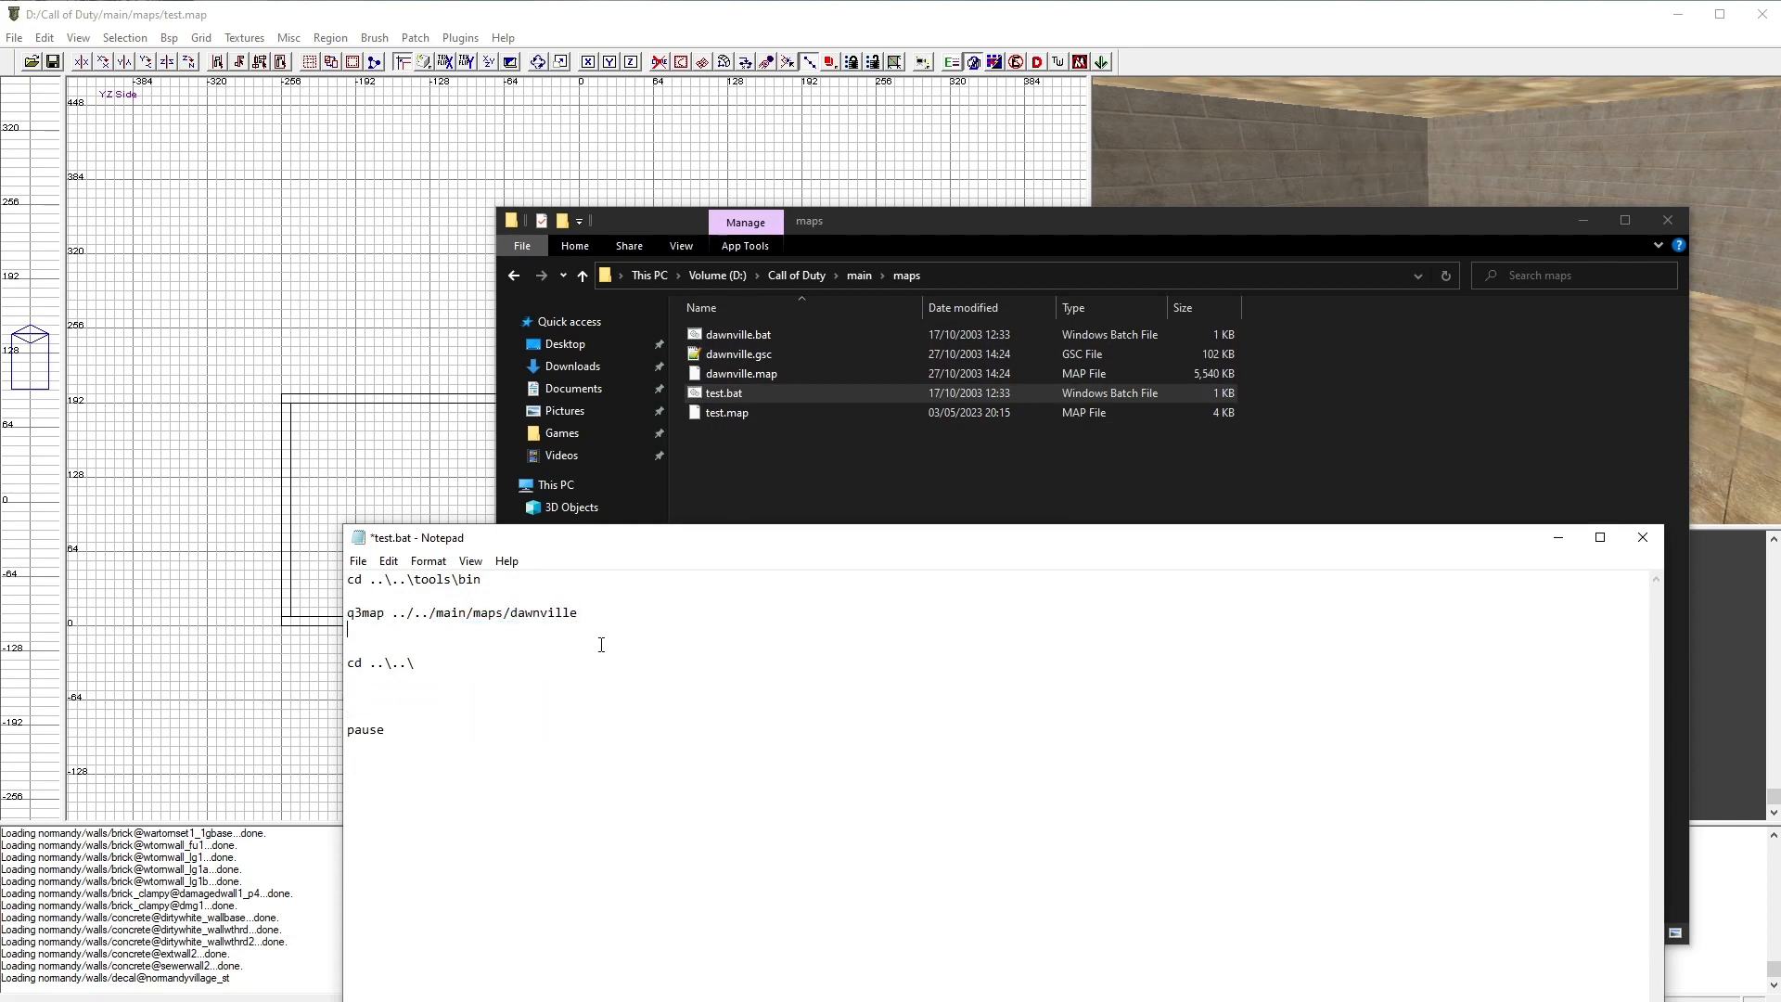
Step: Change the q3map target from dawnville to test, then save and close the batch file
{"action": "left_click_drag", "start_coordinate": [577, 612], "coordinate": [513, 616]}
{"action": "type", "text": "test"}
{"action": "left_click", "coordinate": [358, 561]}
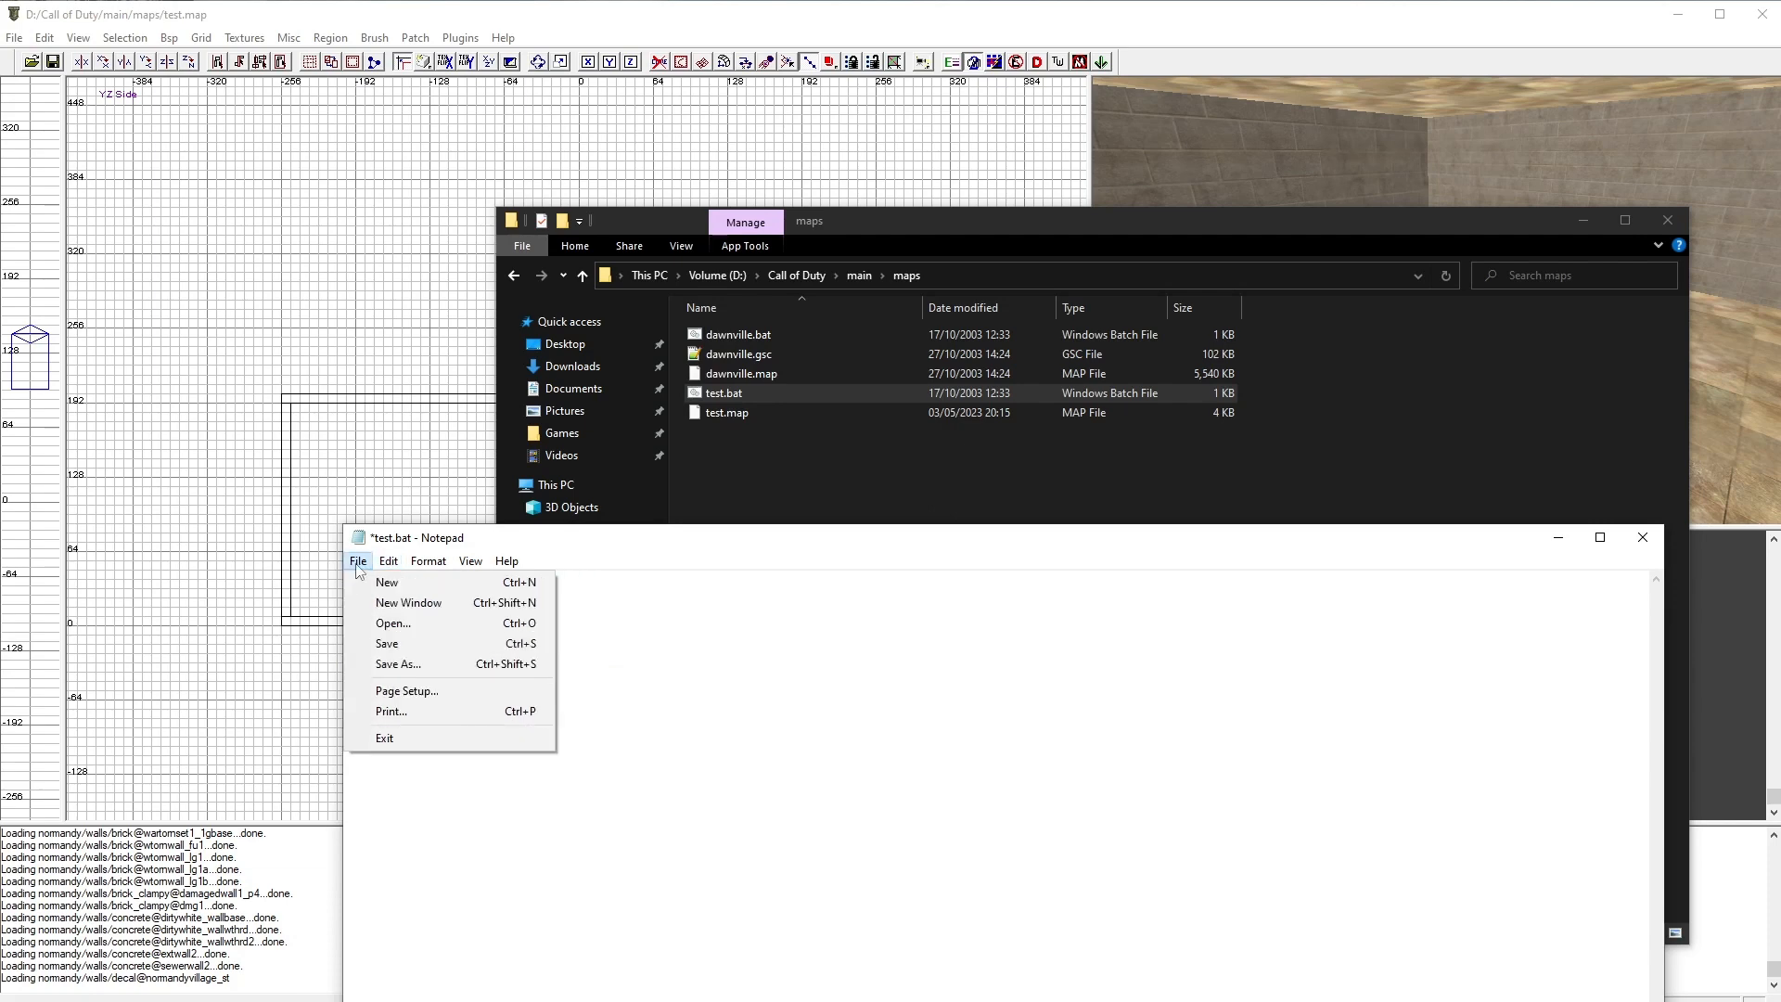
{"action": "left_click", "coordinate": [387, 644]}
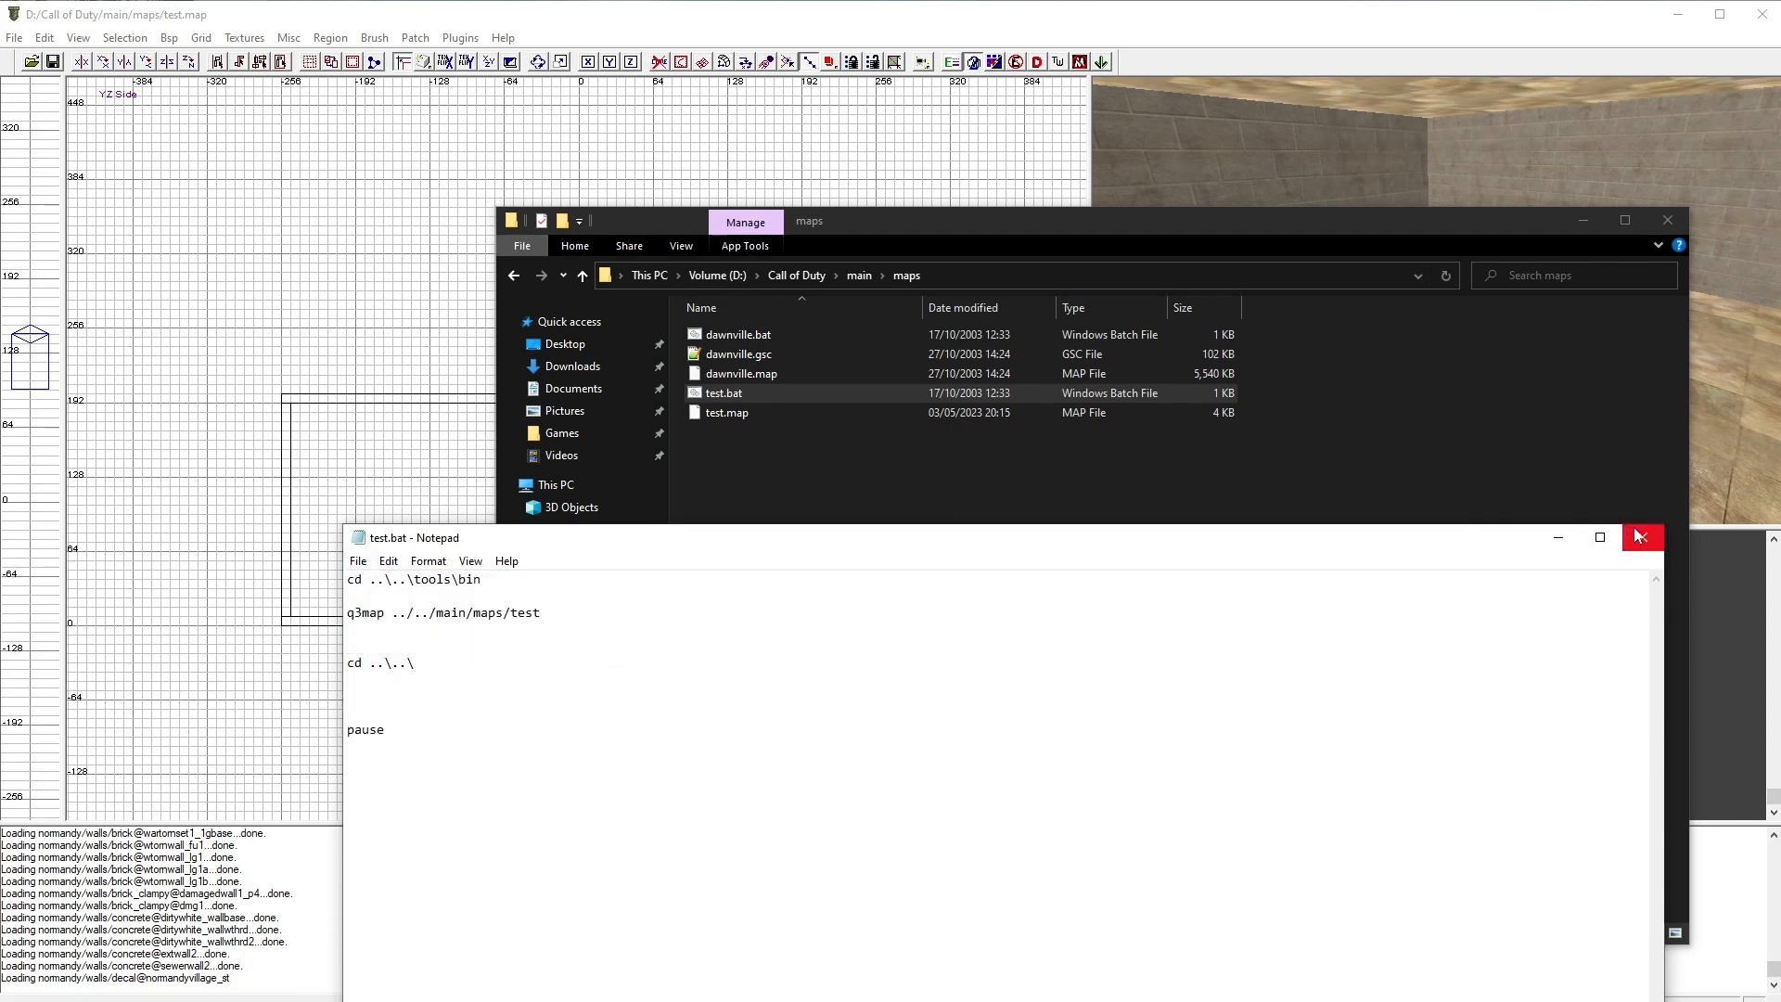
{"action": "left_click", "coordinate": [1639, 537]}
Step: Run test.bat to compile the map and dismiss the finished console window
{"action": "double_click", "coordinate": [737, 393]}
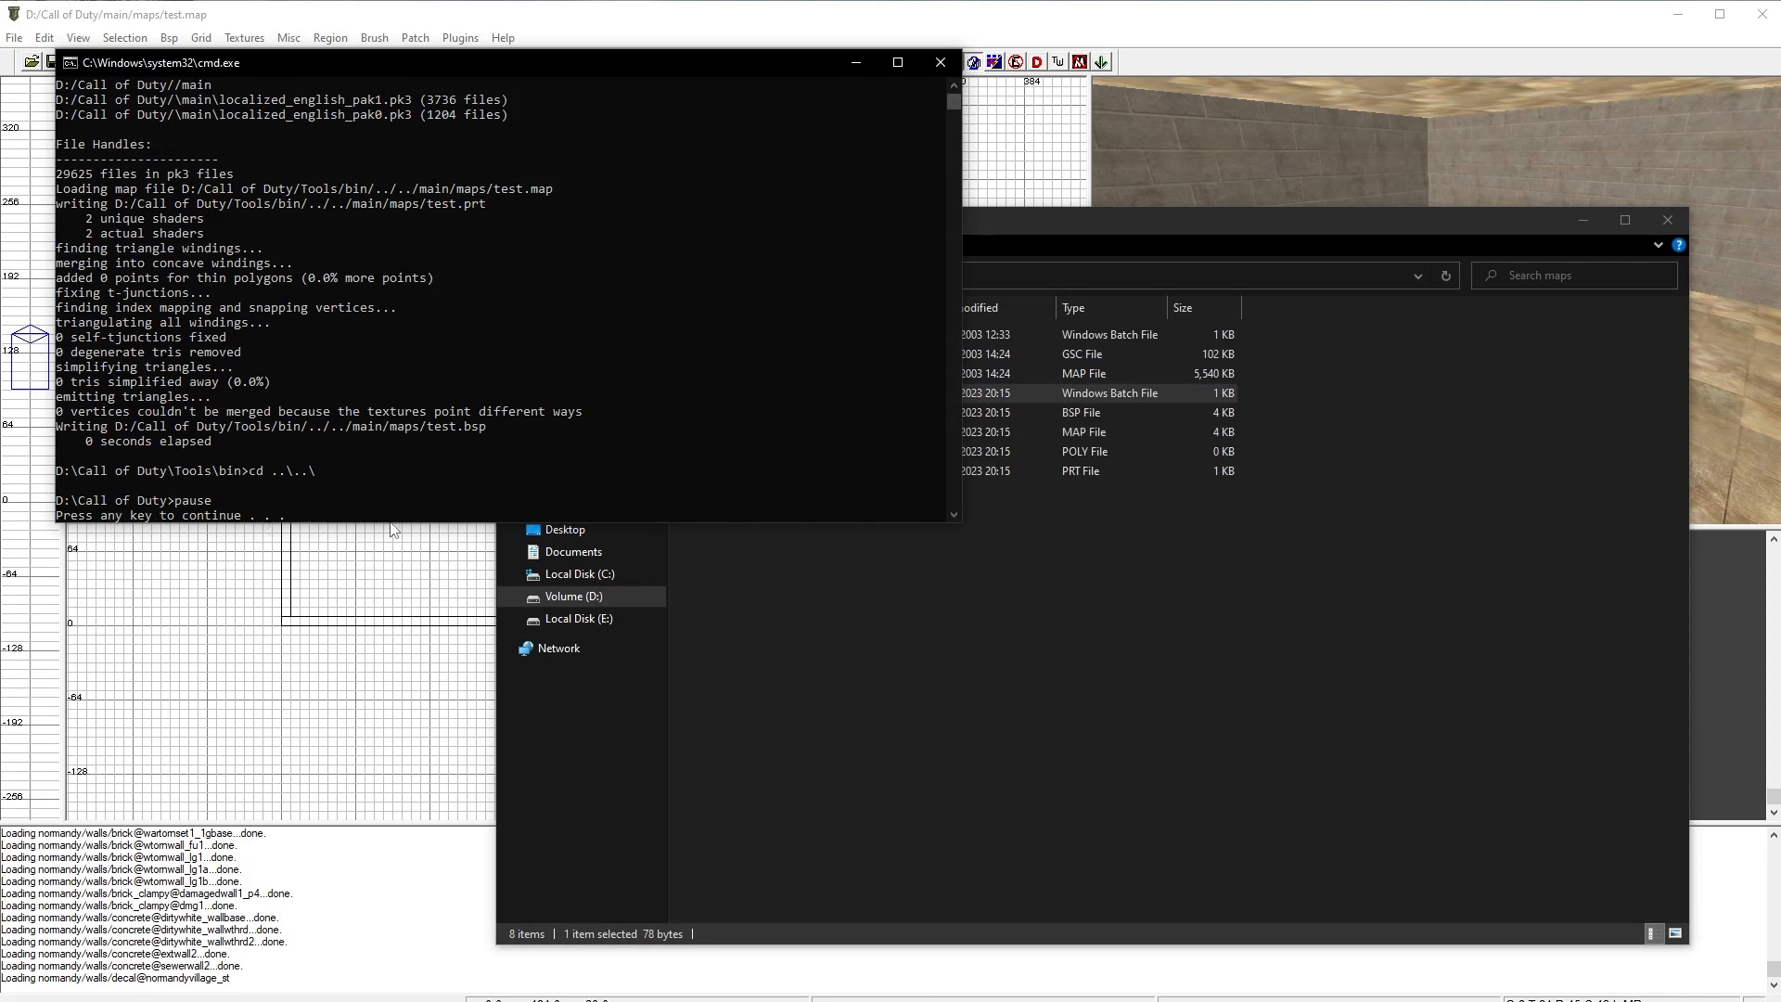
{"action": "key", "text": "Return"}
{"action": "left_click", "coordinate": [872, 559]}
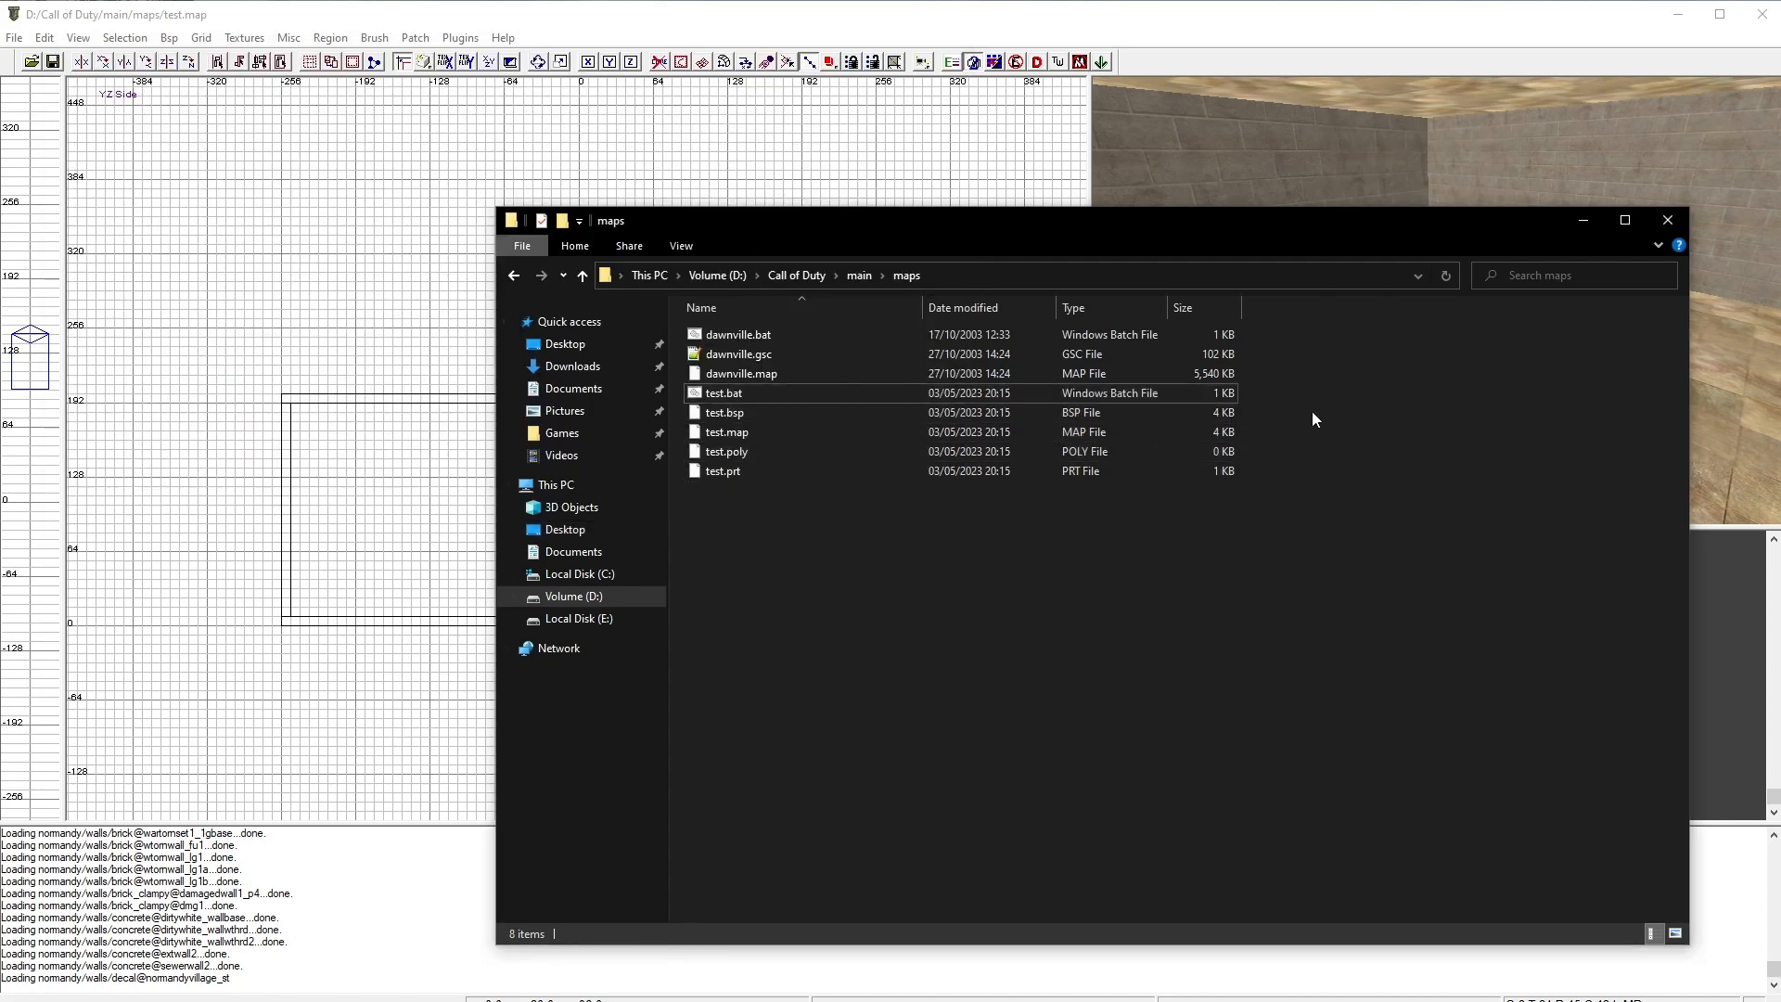
Step: Create a folder named mp in the maps folder and move test.bsp into it
{"action": "left_click_drag", "start_coordinate": [1312, 410], "coordinate": [877, 475]}
{"action": "left_click", "coordinate": [768, 529]}
{"action": "left_click", "coordinate": [737, 415]}
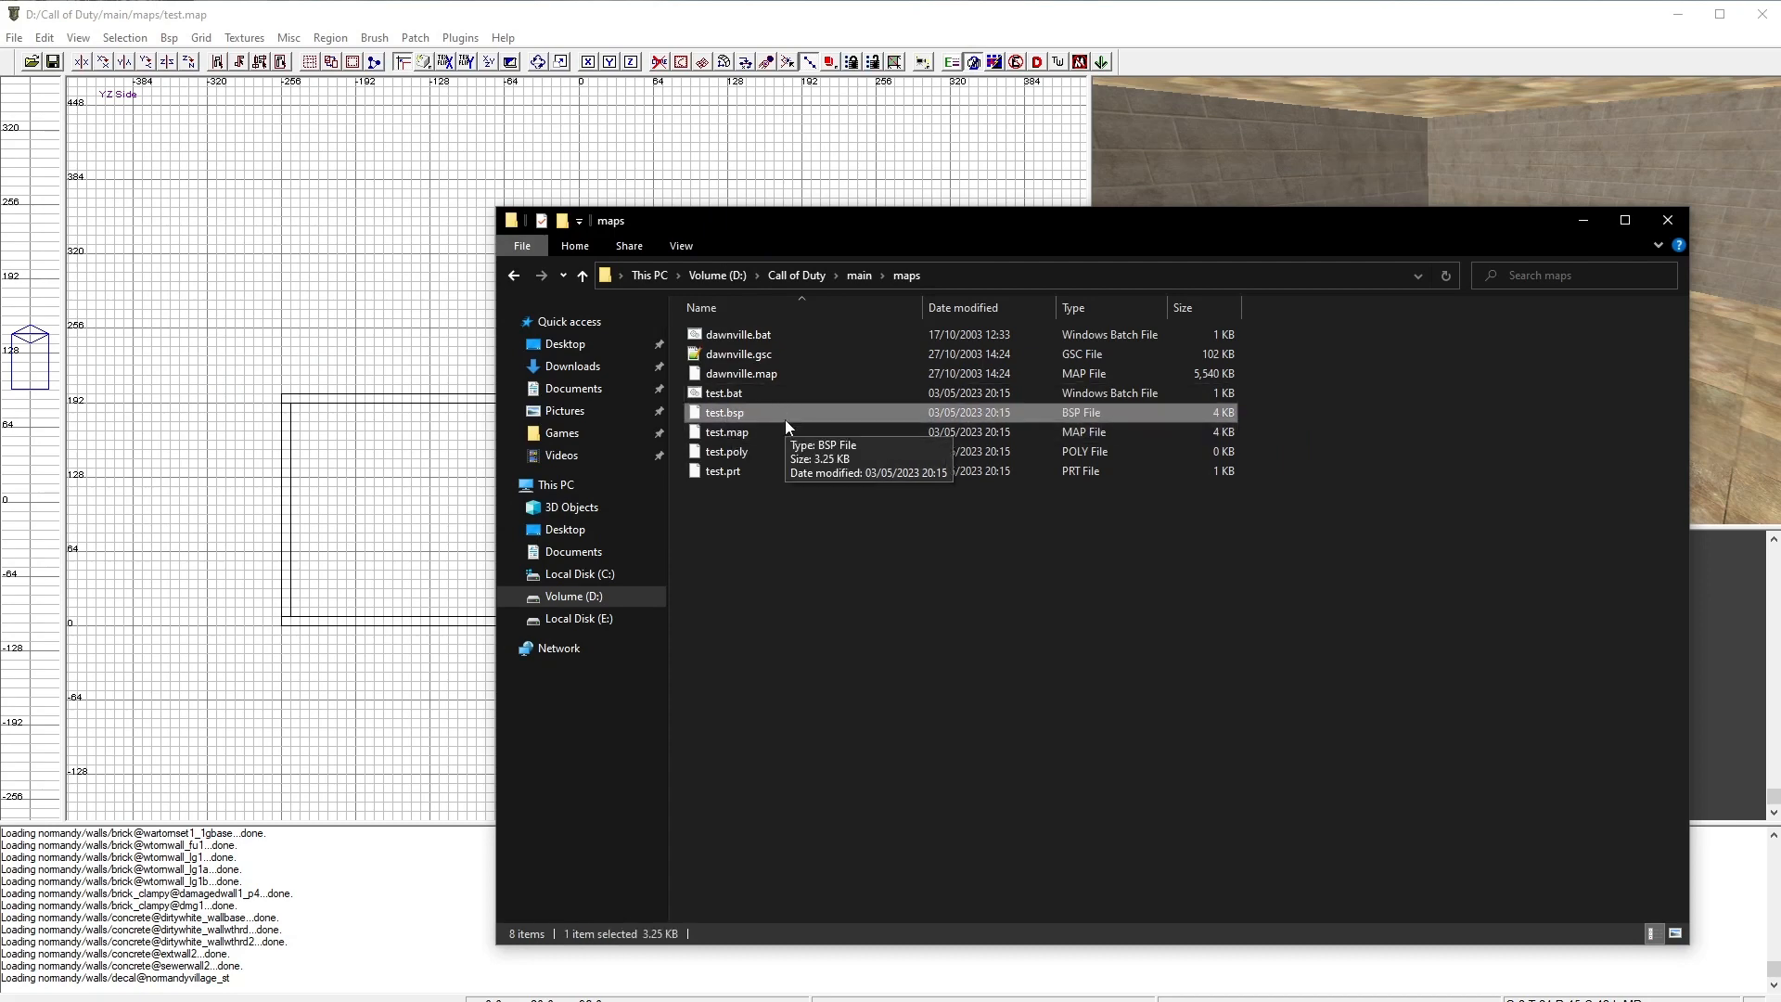
{"action": "left_click", "coordinate": [790, 538]}
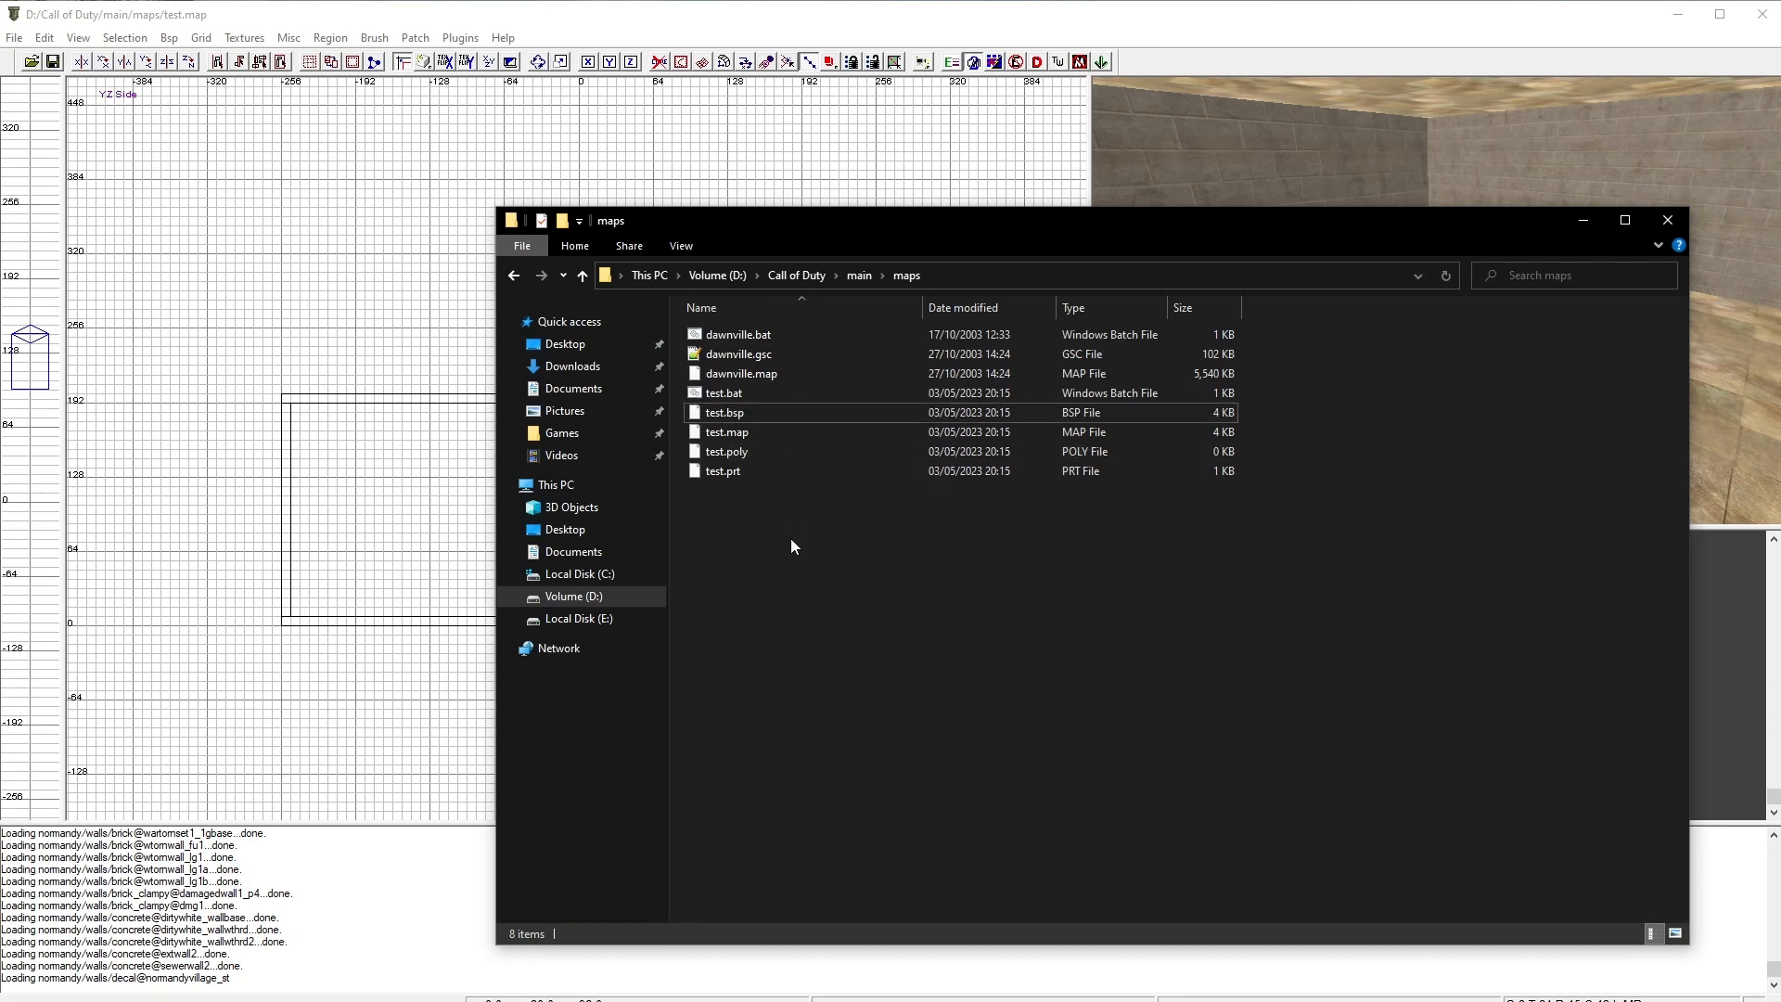
{"action": "right_click", "coordinate": [739, 511]}
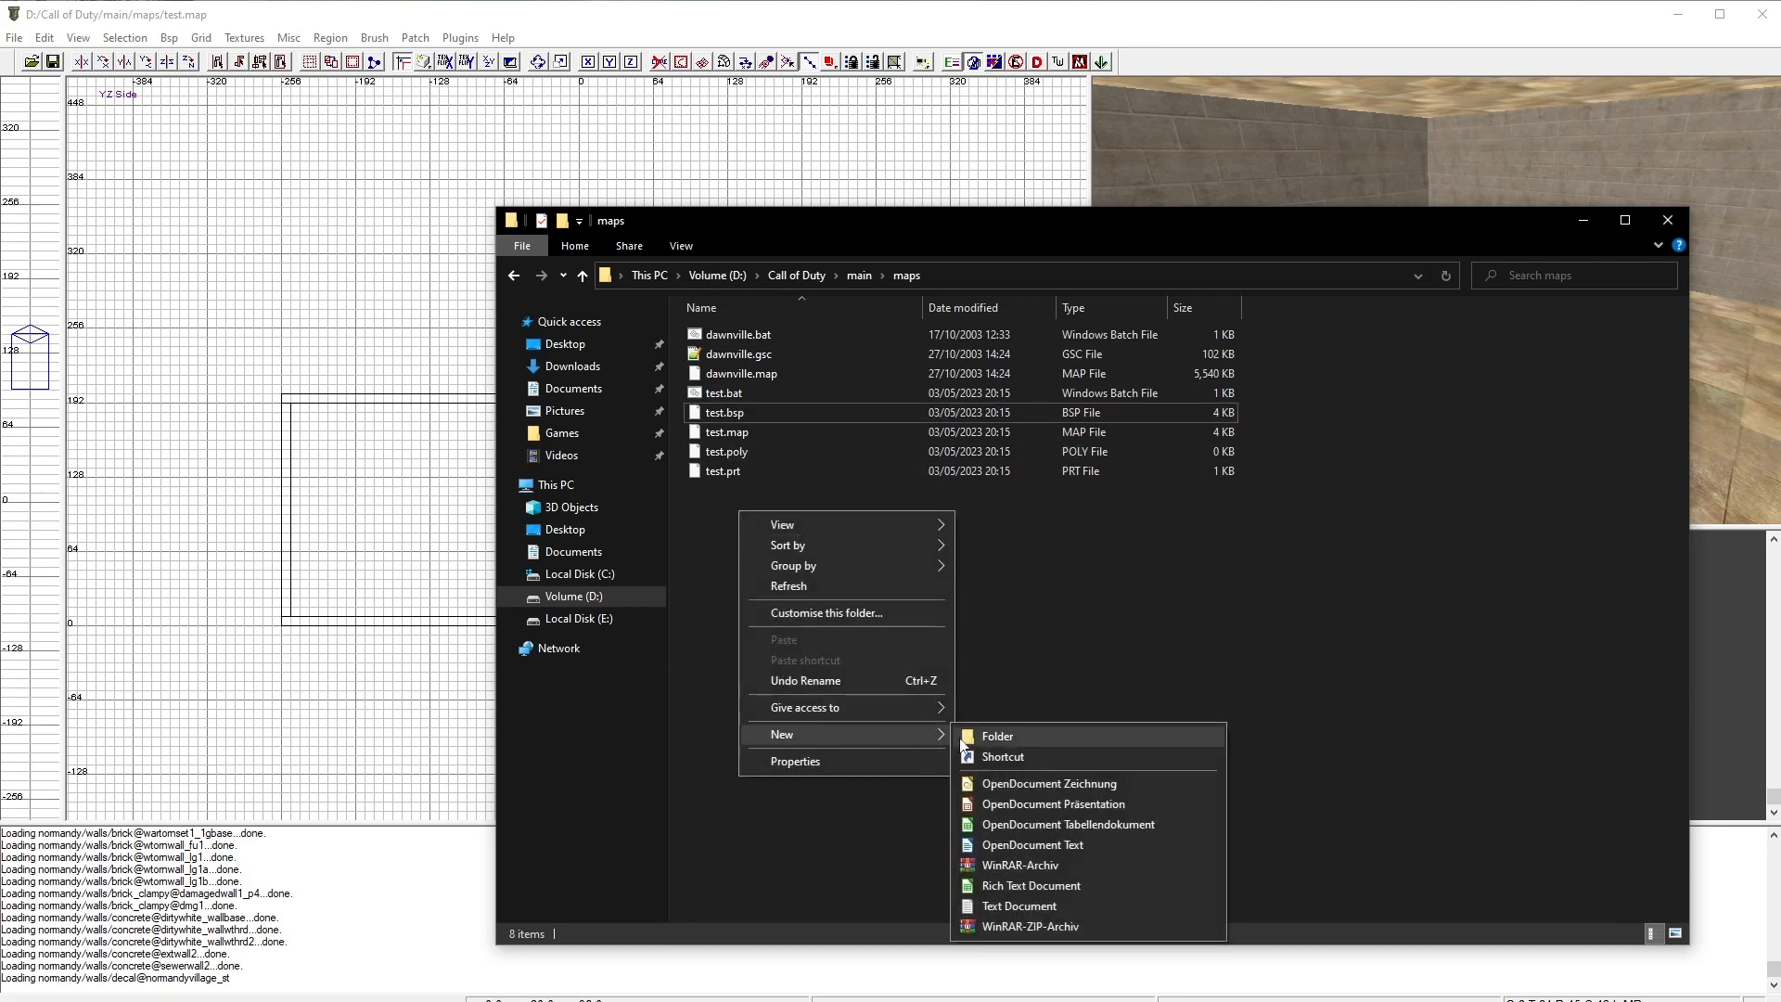
{"action": "left_click", "coordinate": [1016, 733]}
{"action": "left_click", "coordinate": [816, 609]}
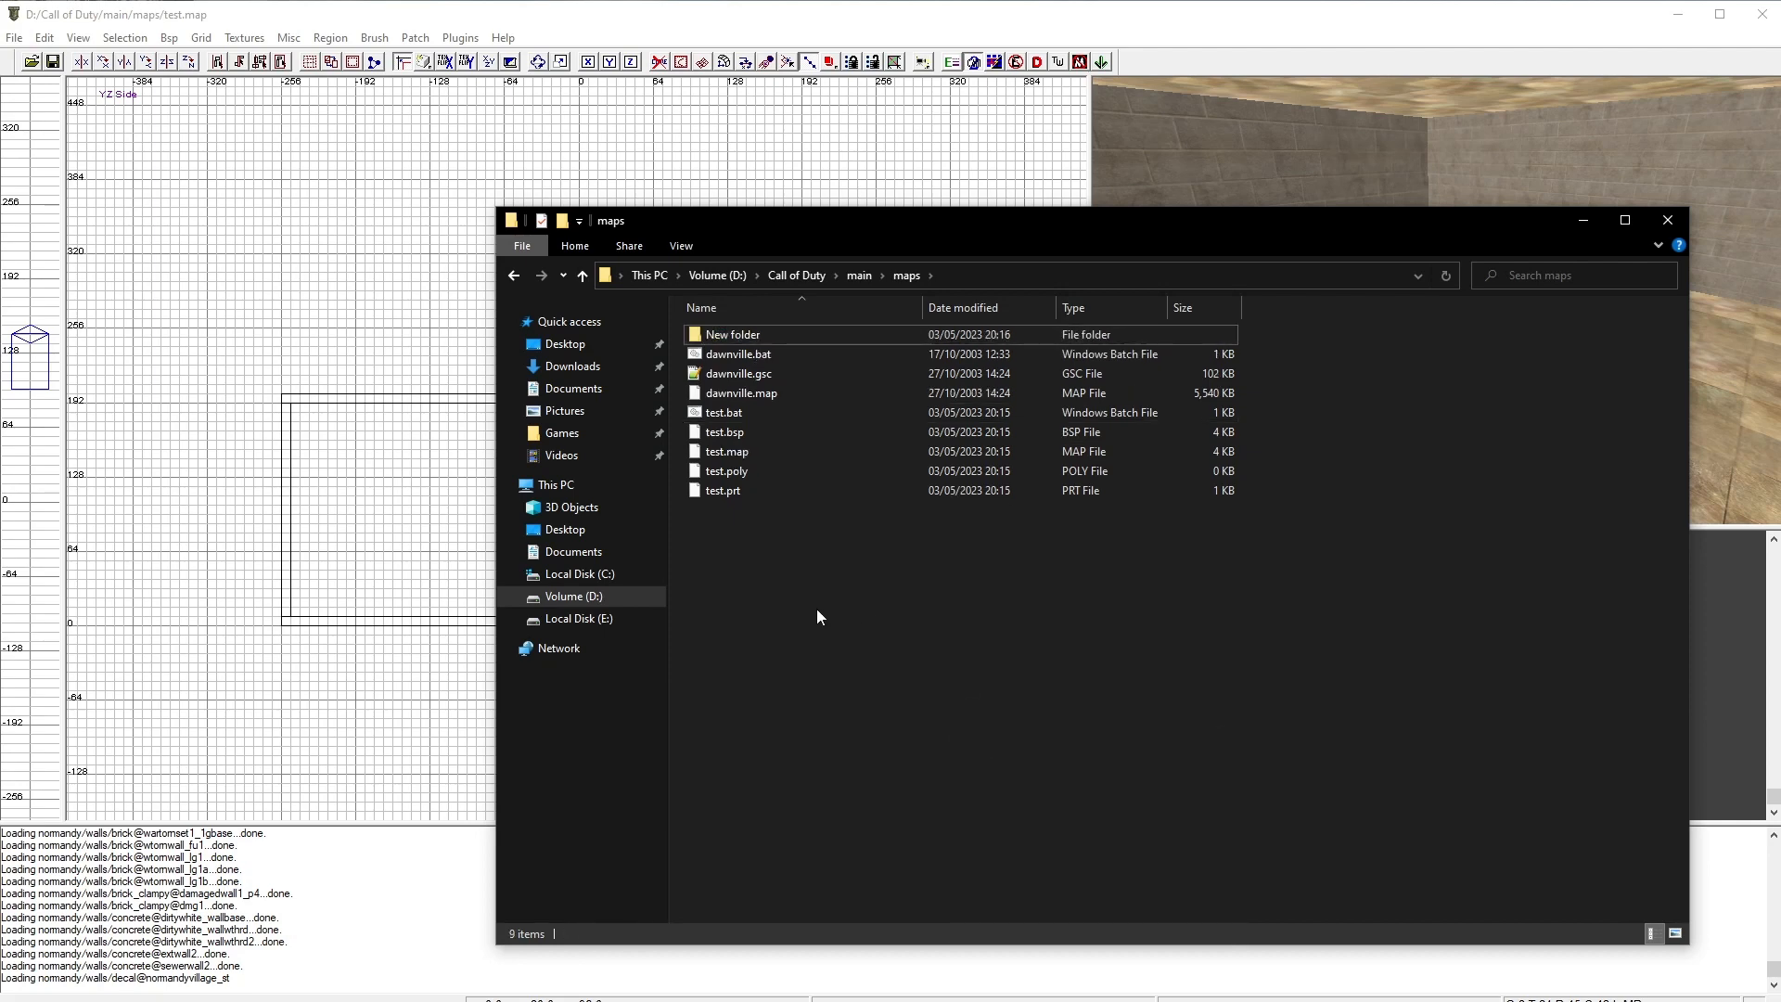
{"action": "left_click", "coordinate": [766, 332]}
{"action": "key", "text": "F2"}
{"action": "type", "text": "mp"}
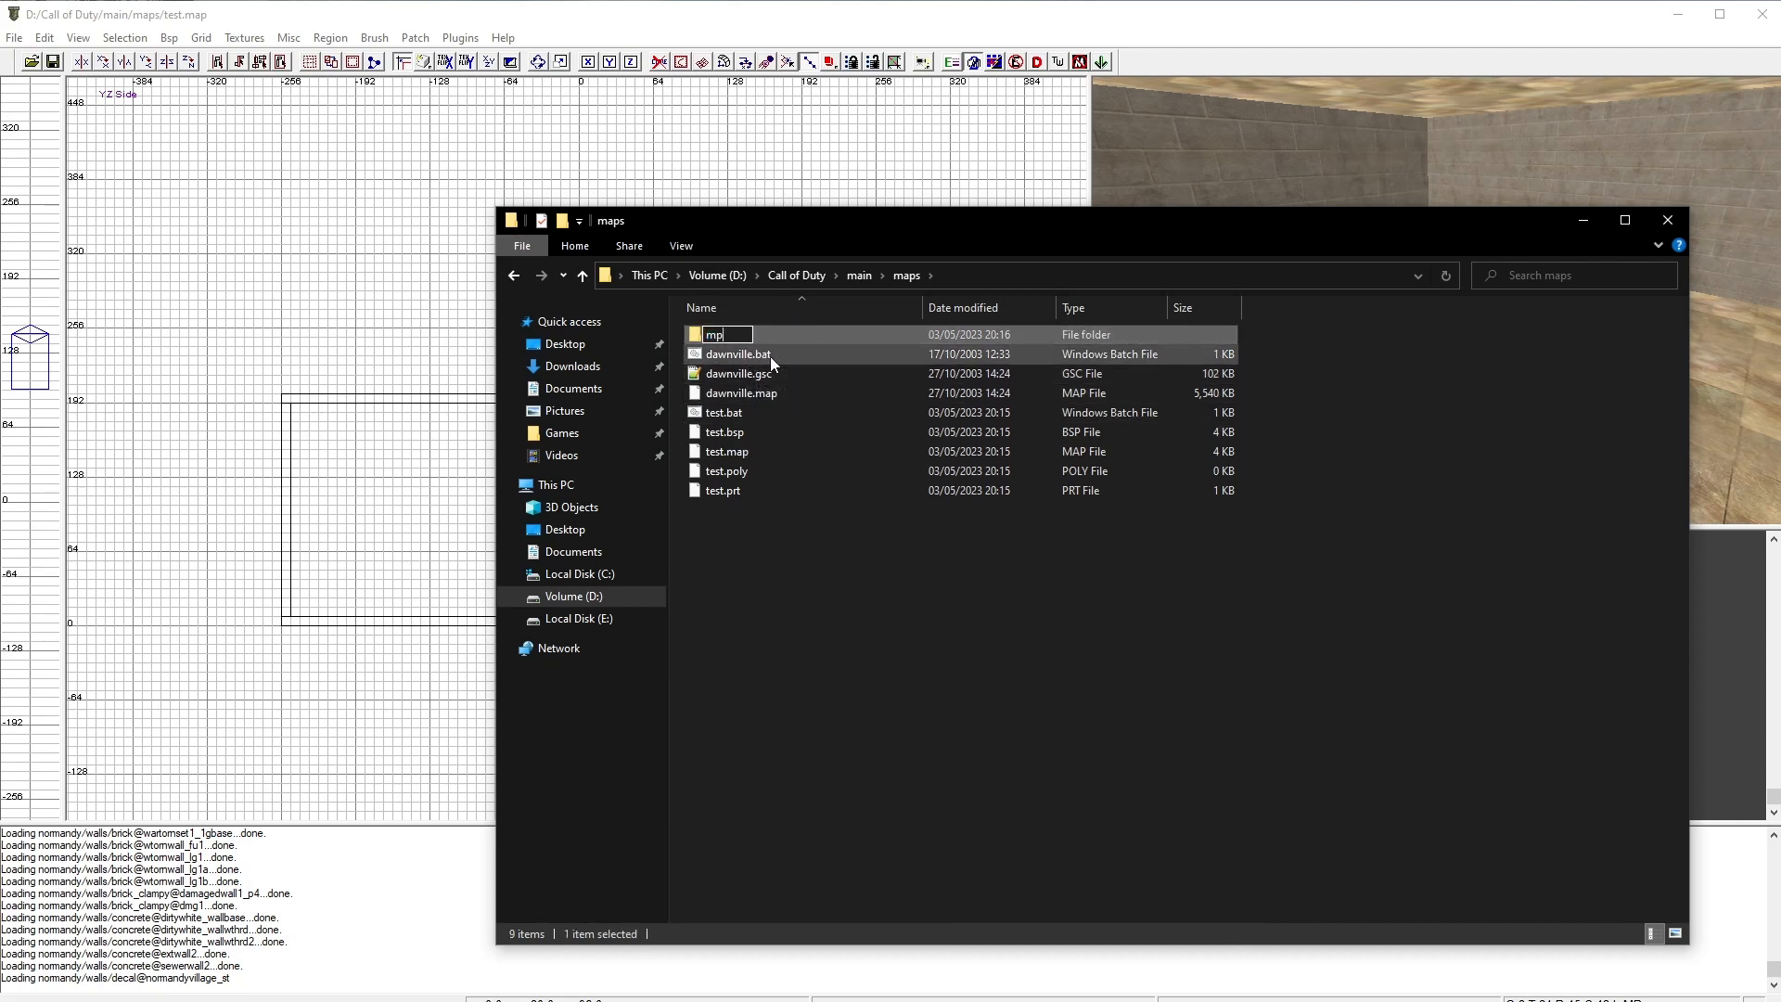
{"action": "key", "text": "Return"}
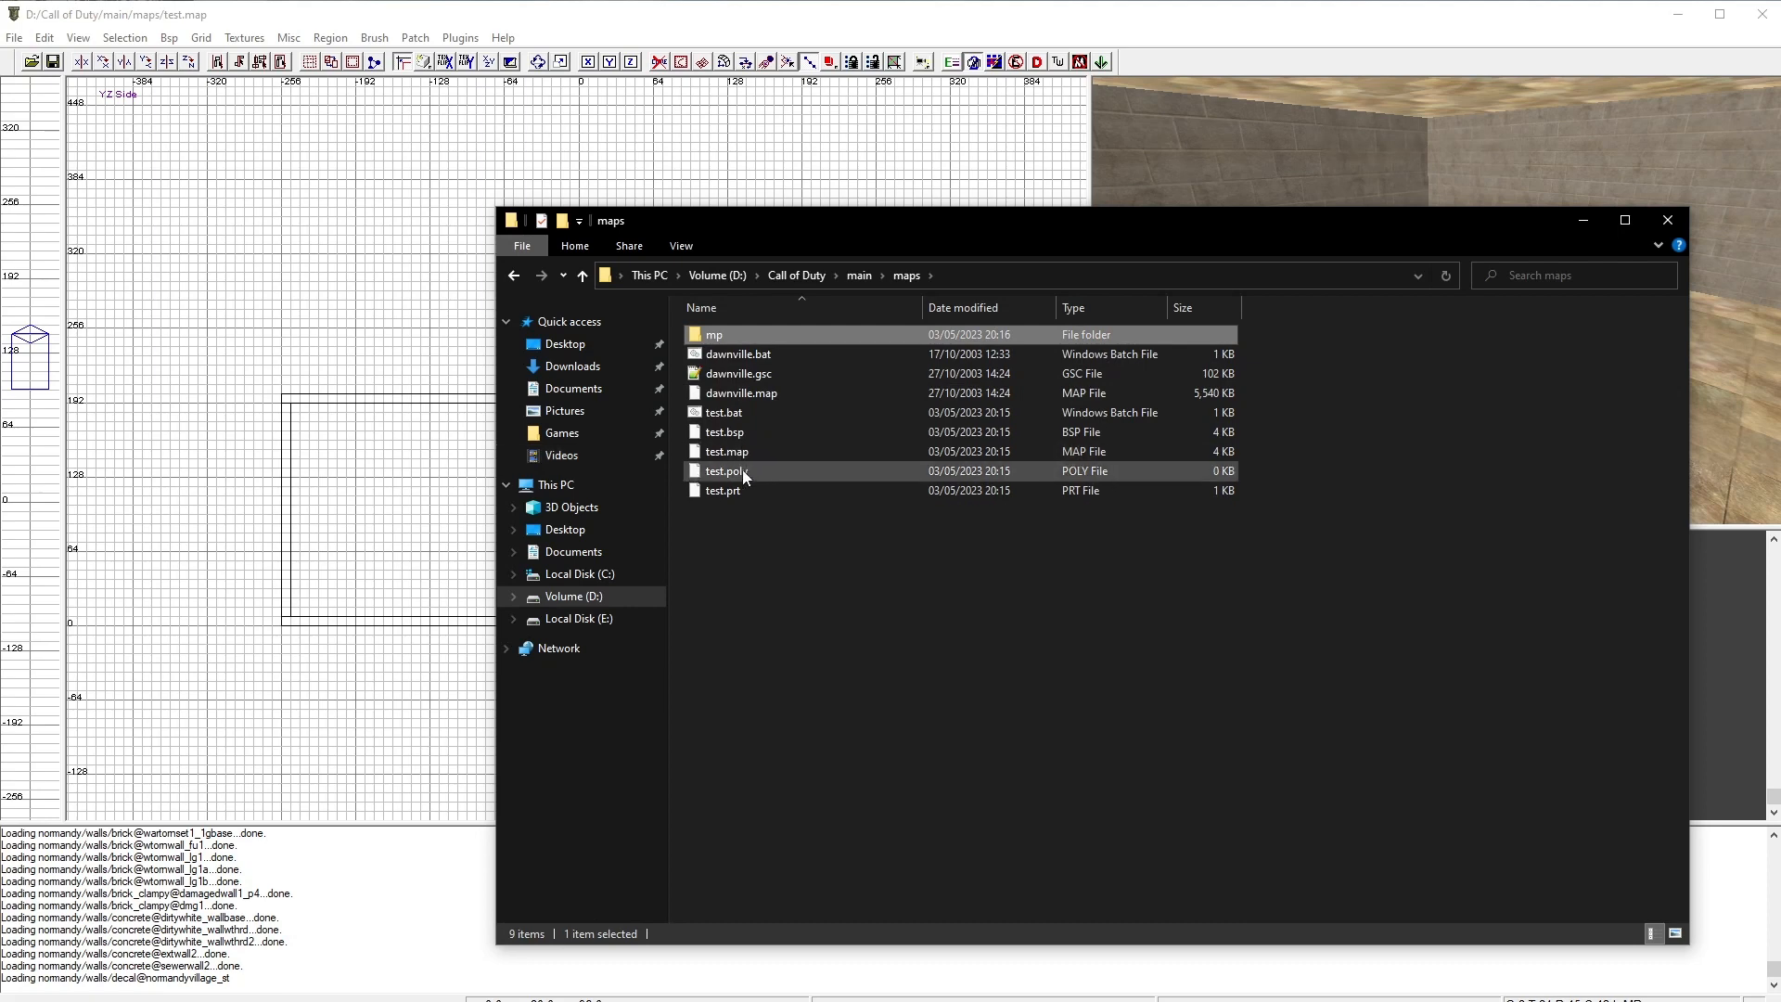
{"action": "left_click_drag", "start_coordinate": [736, 433], "coordinate": [740, 336]}
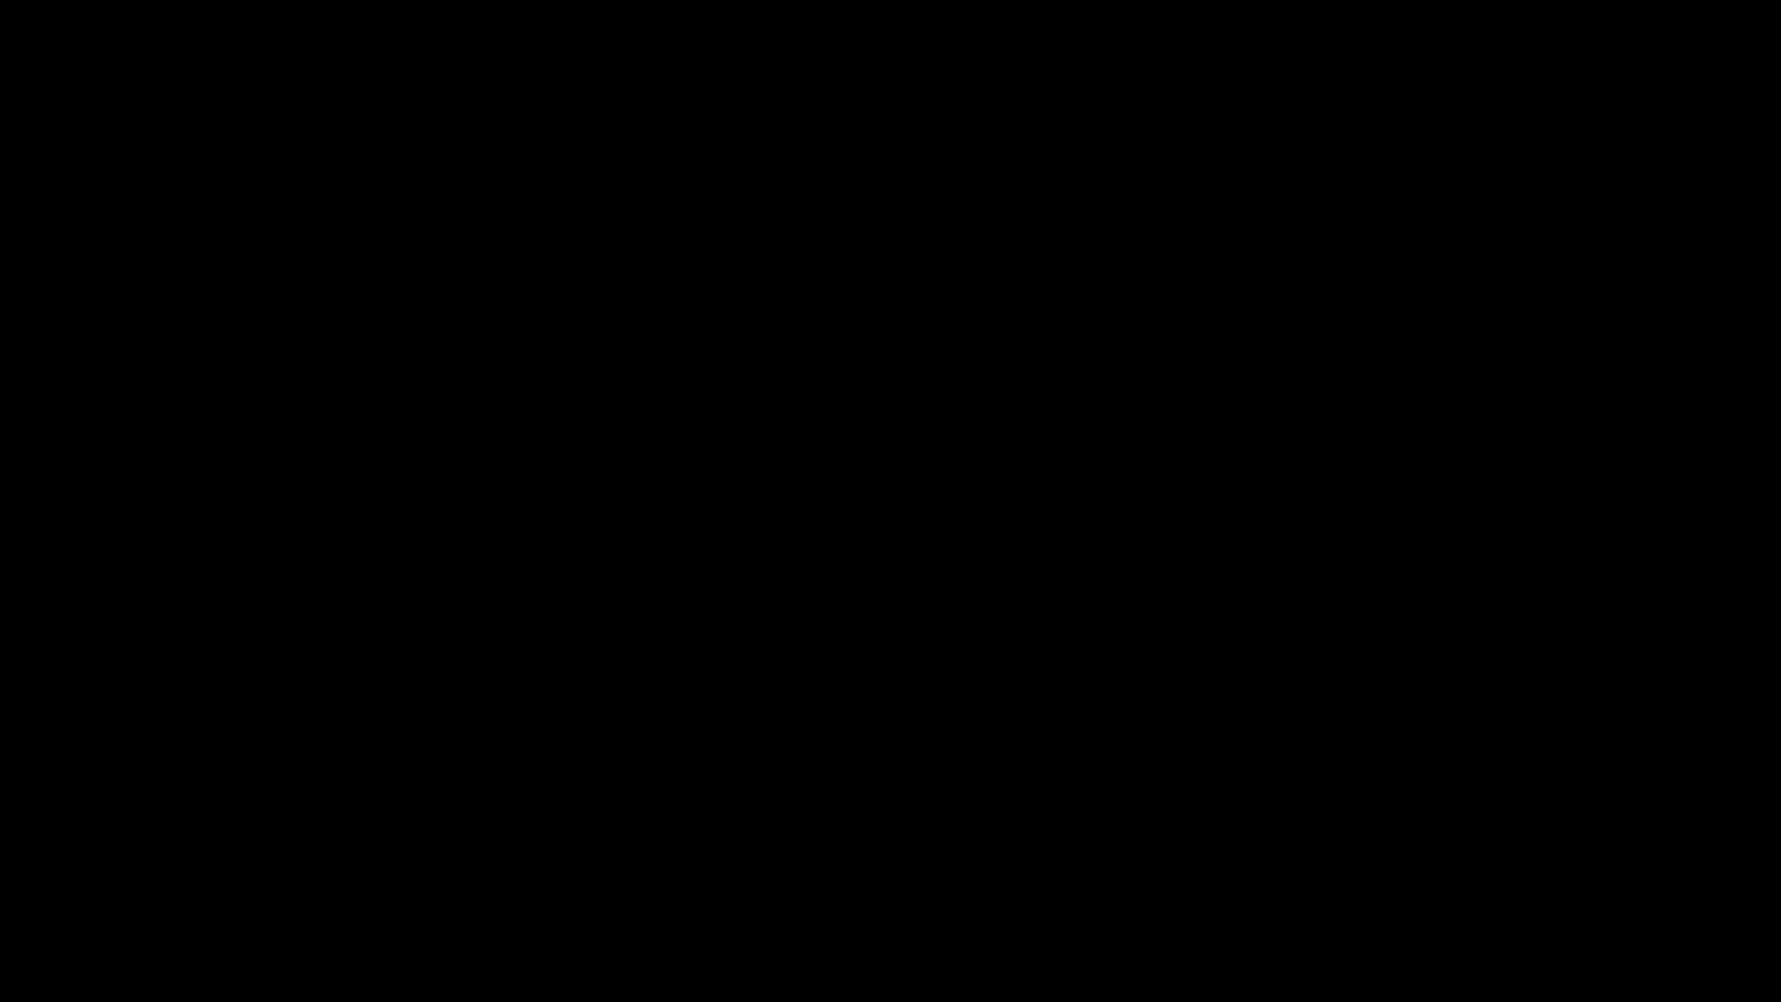
Step: Quit the running game and launch CoDMP.exe from the Call of Duty folder
{"action": "left_click", "coordinate": [1076, 770]}
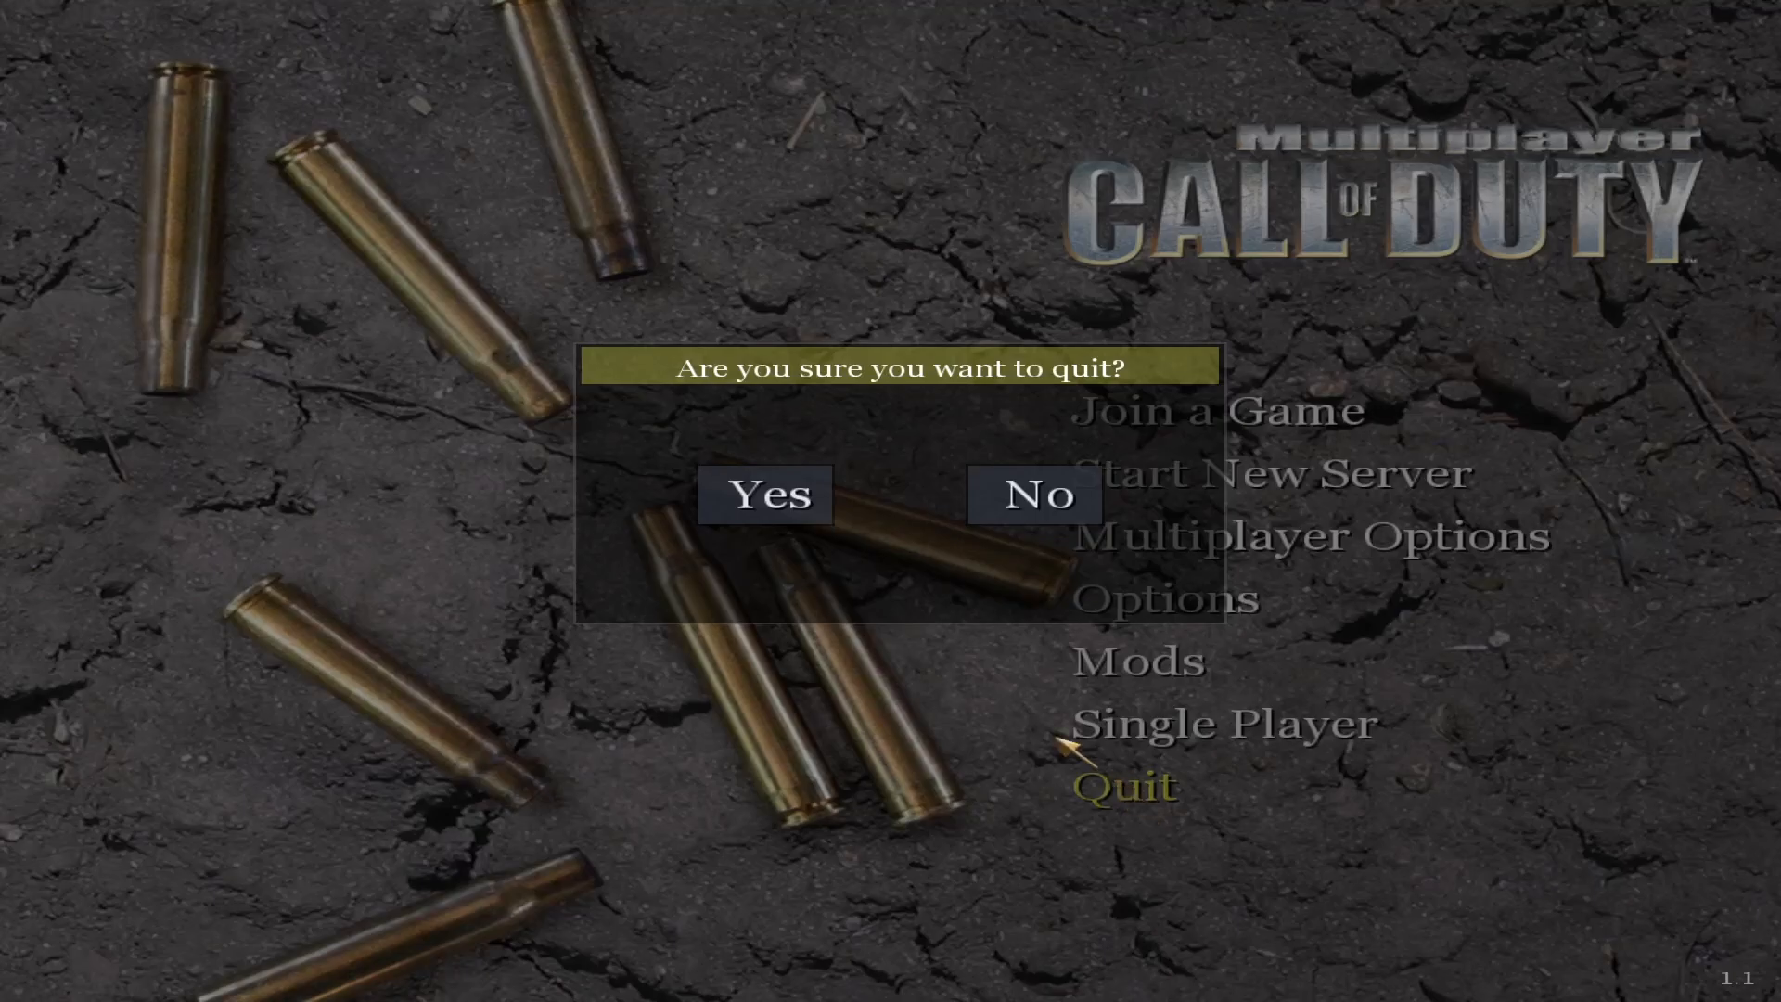
{"action": "left_click", "coordinate": [767, 496]}
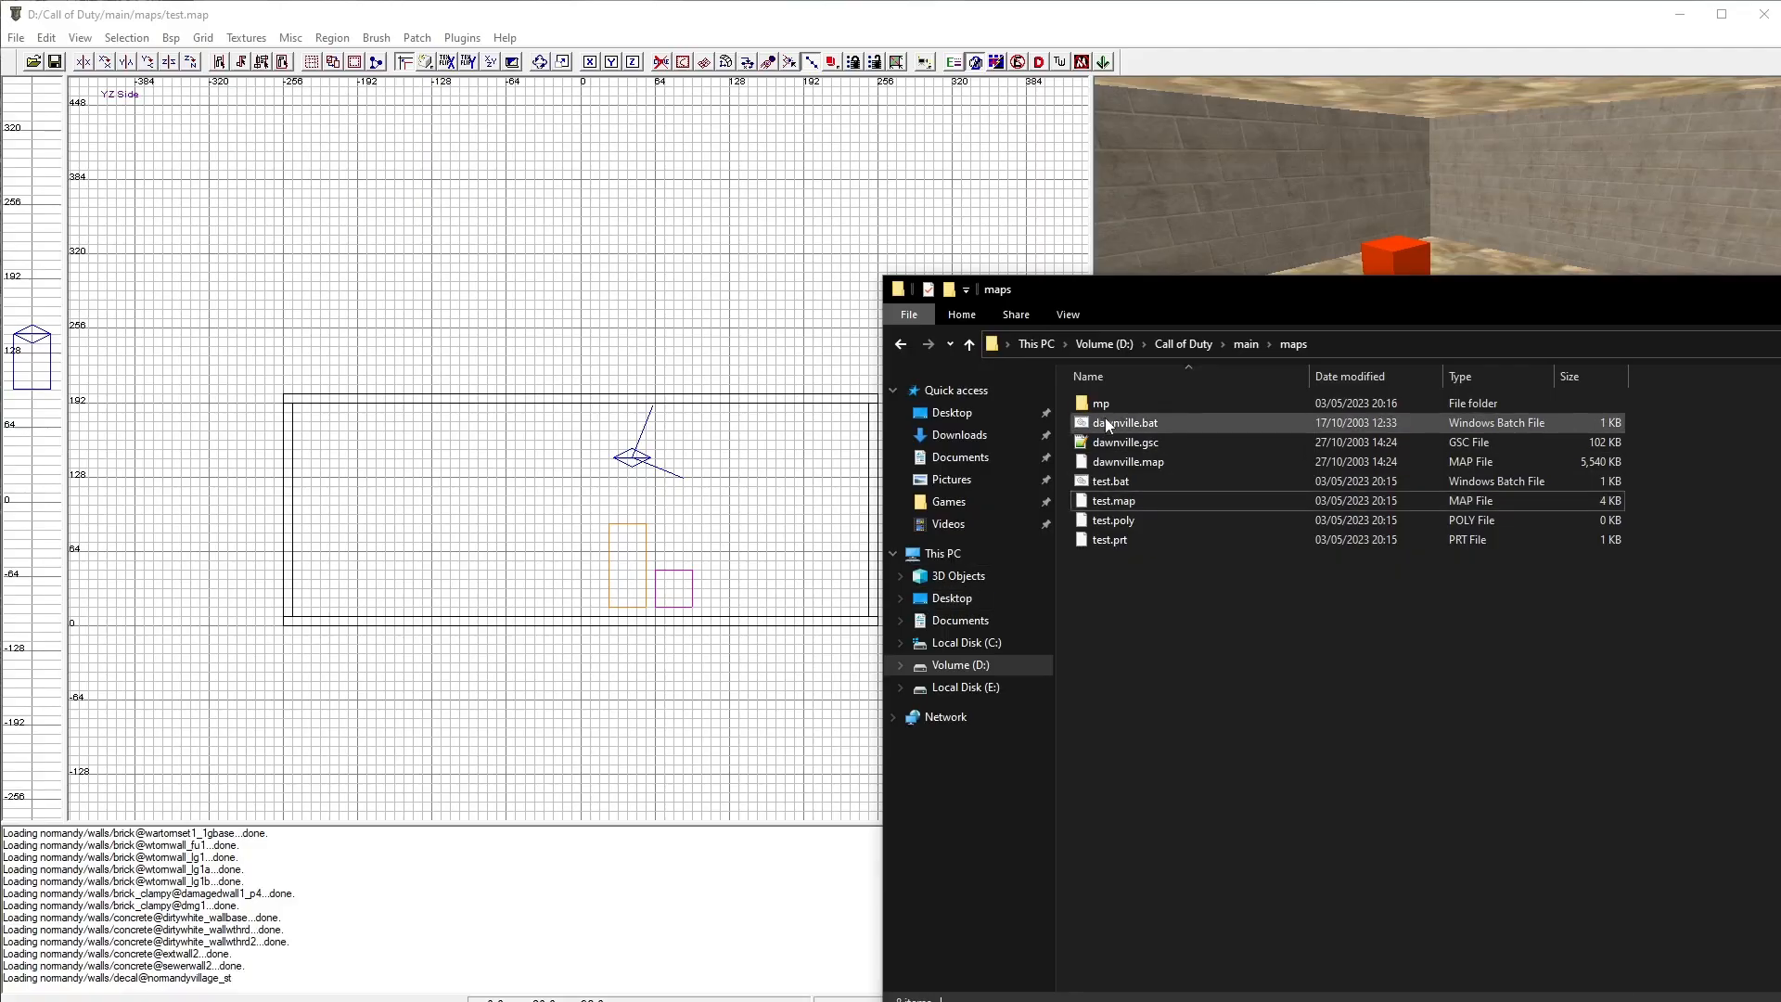
{"action": "left_click", "coordinate": [1185, 344]}
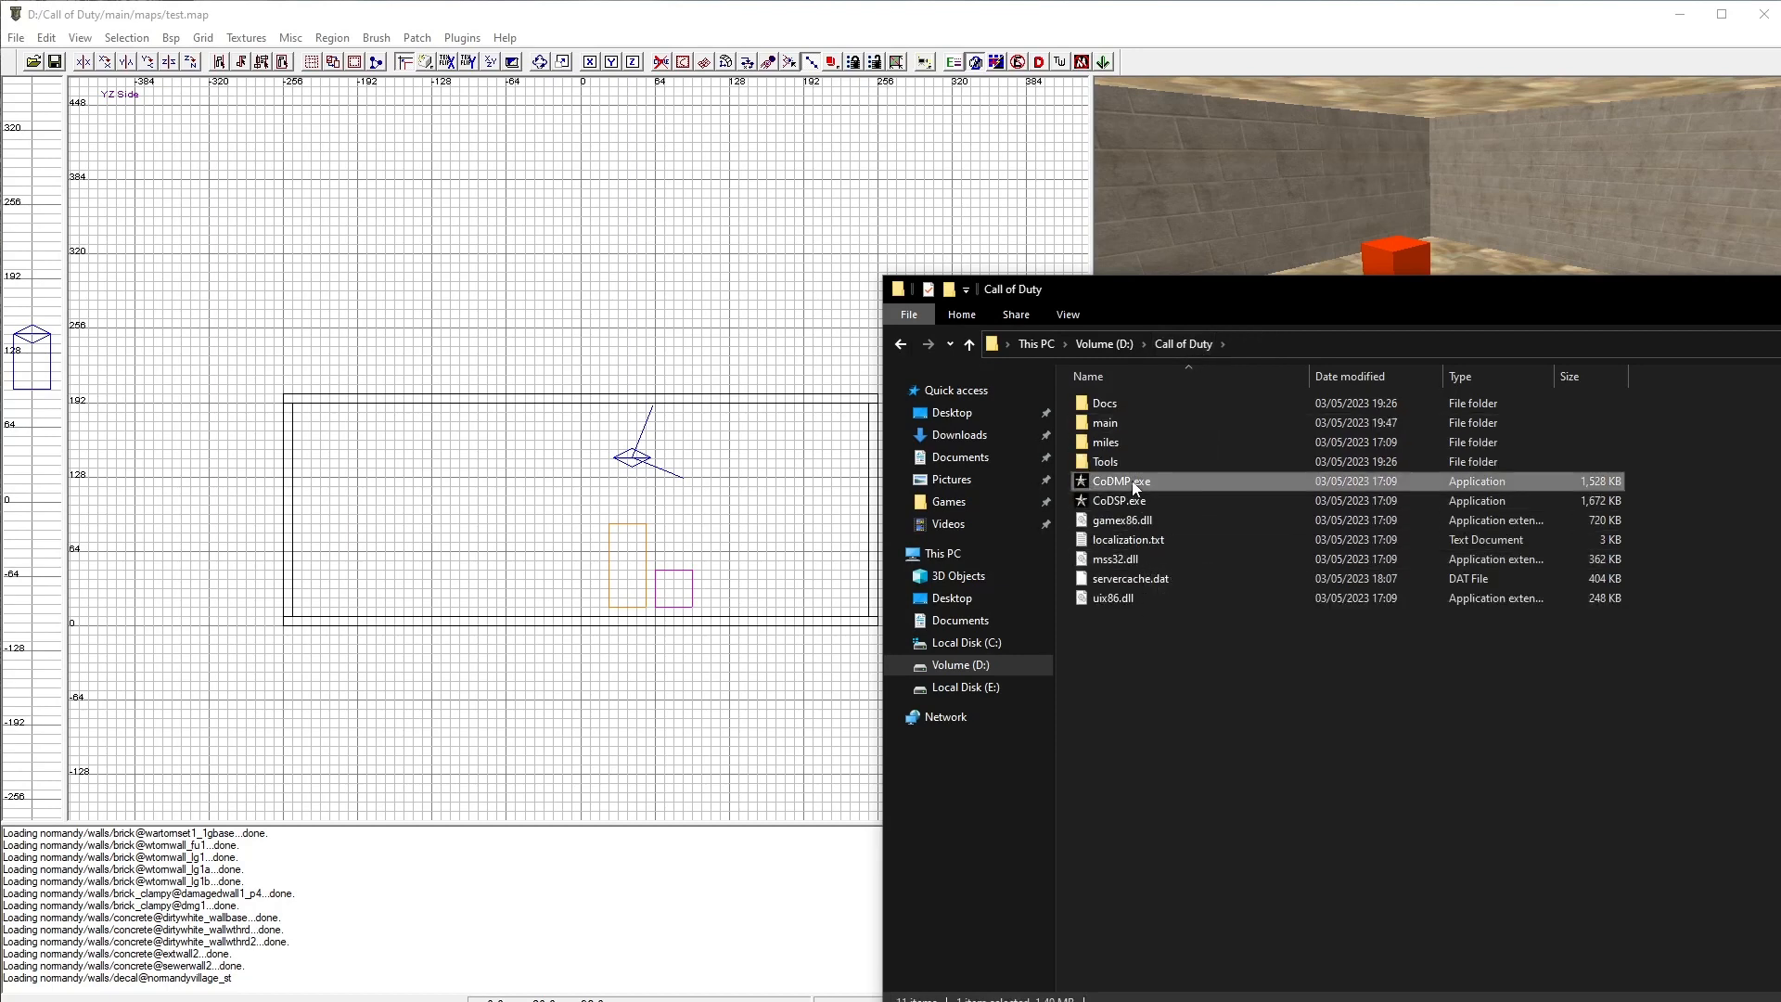
{"action": "left_click", "coordinate": [1136, 499]}
{"action": "left_click", "coordinate": [1154, 481]}
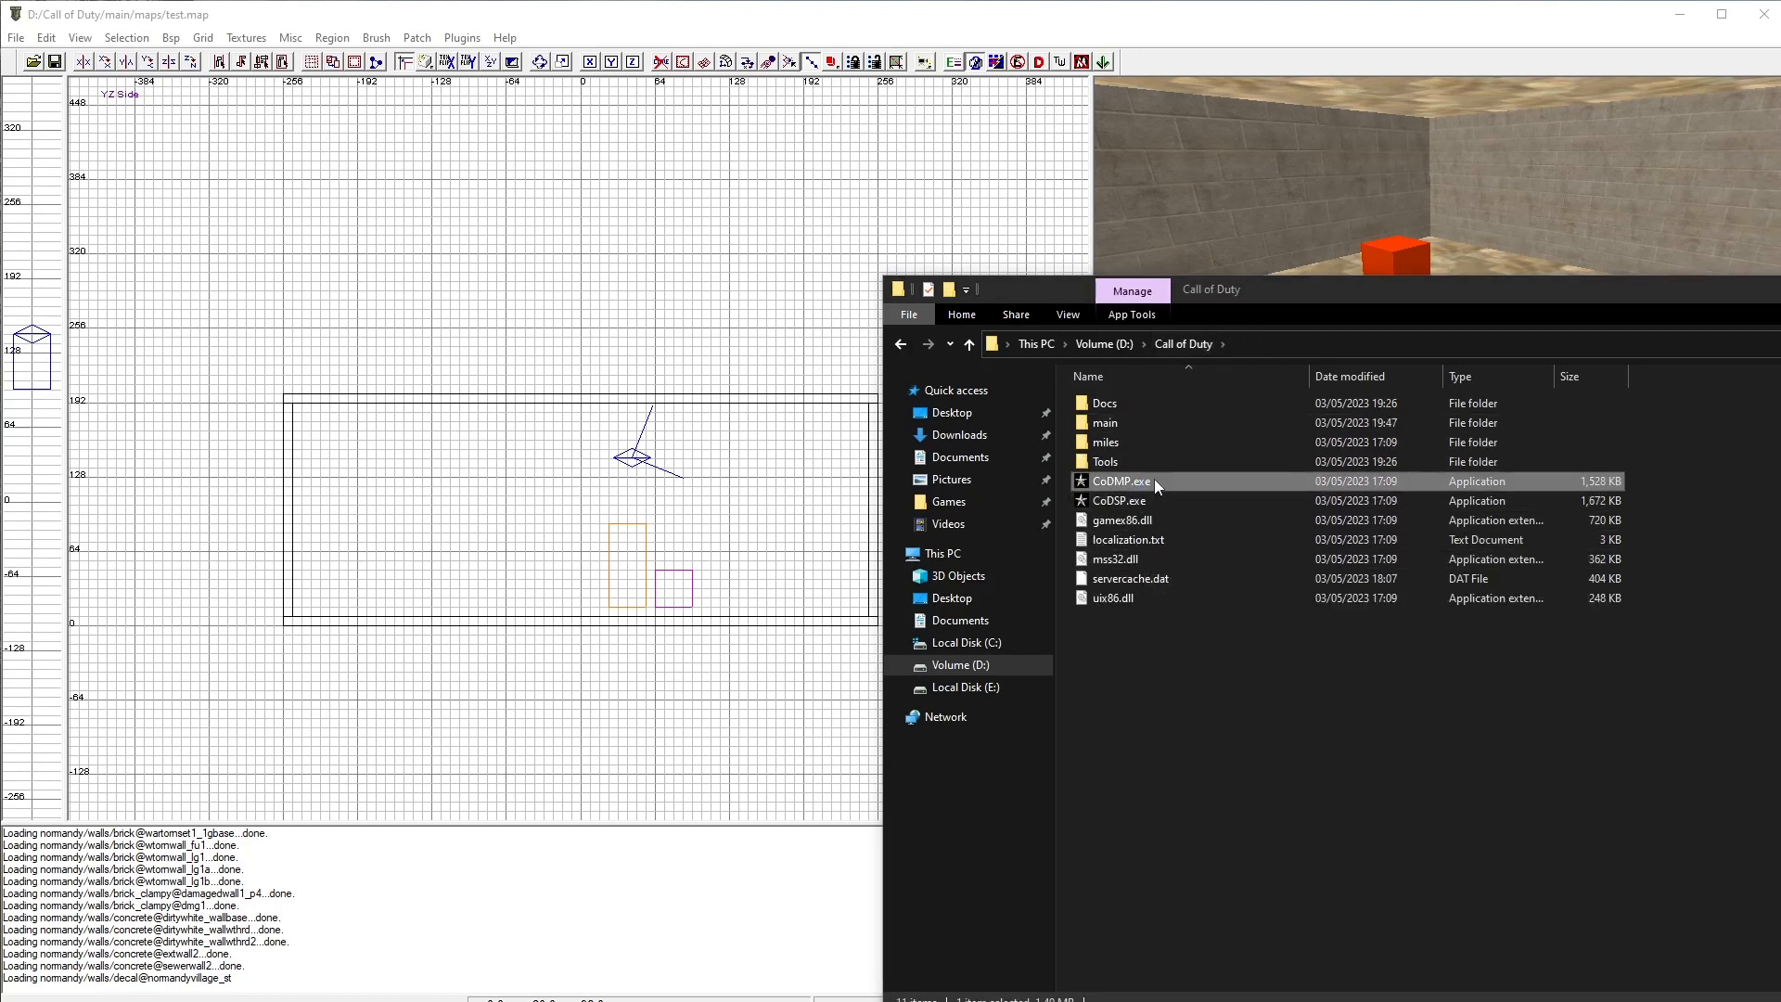
{"action": "double_click", "coordinate": [1155, 480]}
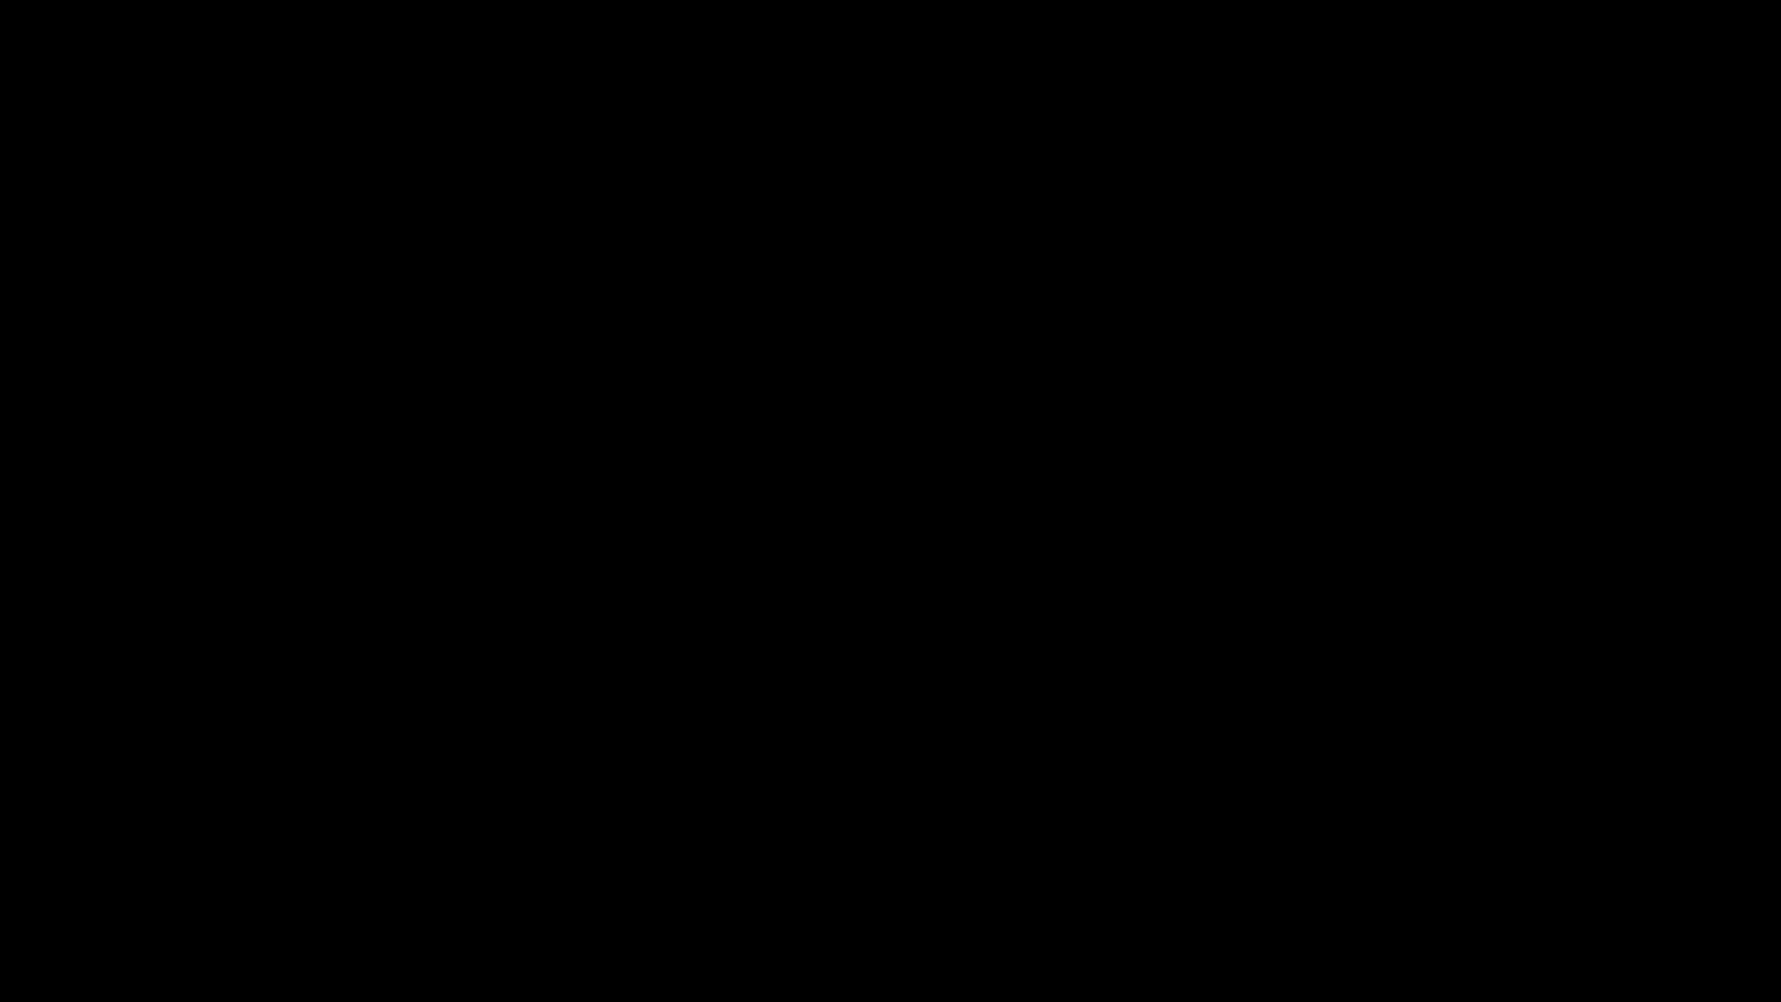
Step: Open the game console, load the map with /devmap test and join the match
{"action": "key", "text": "grave"}
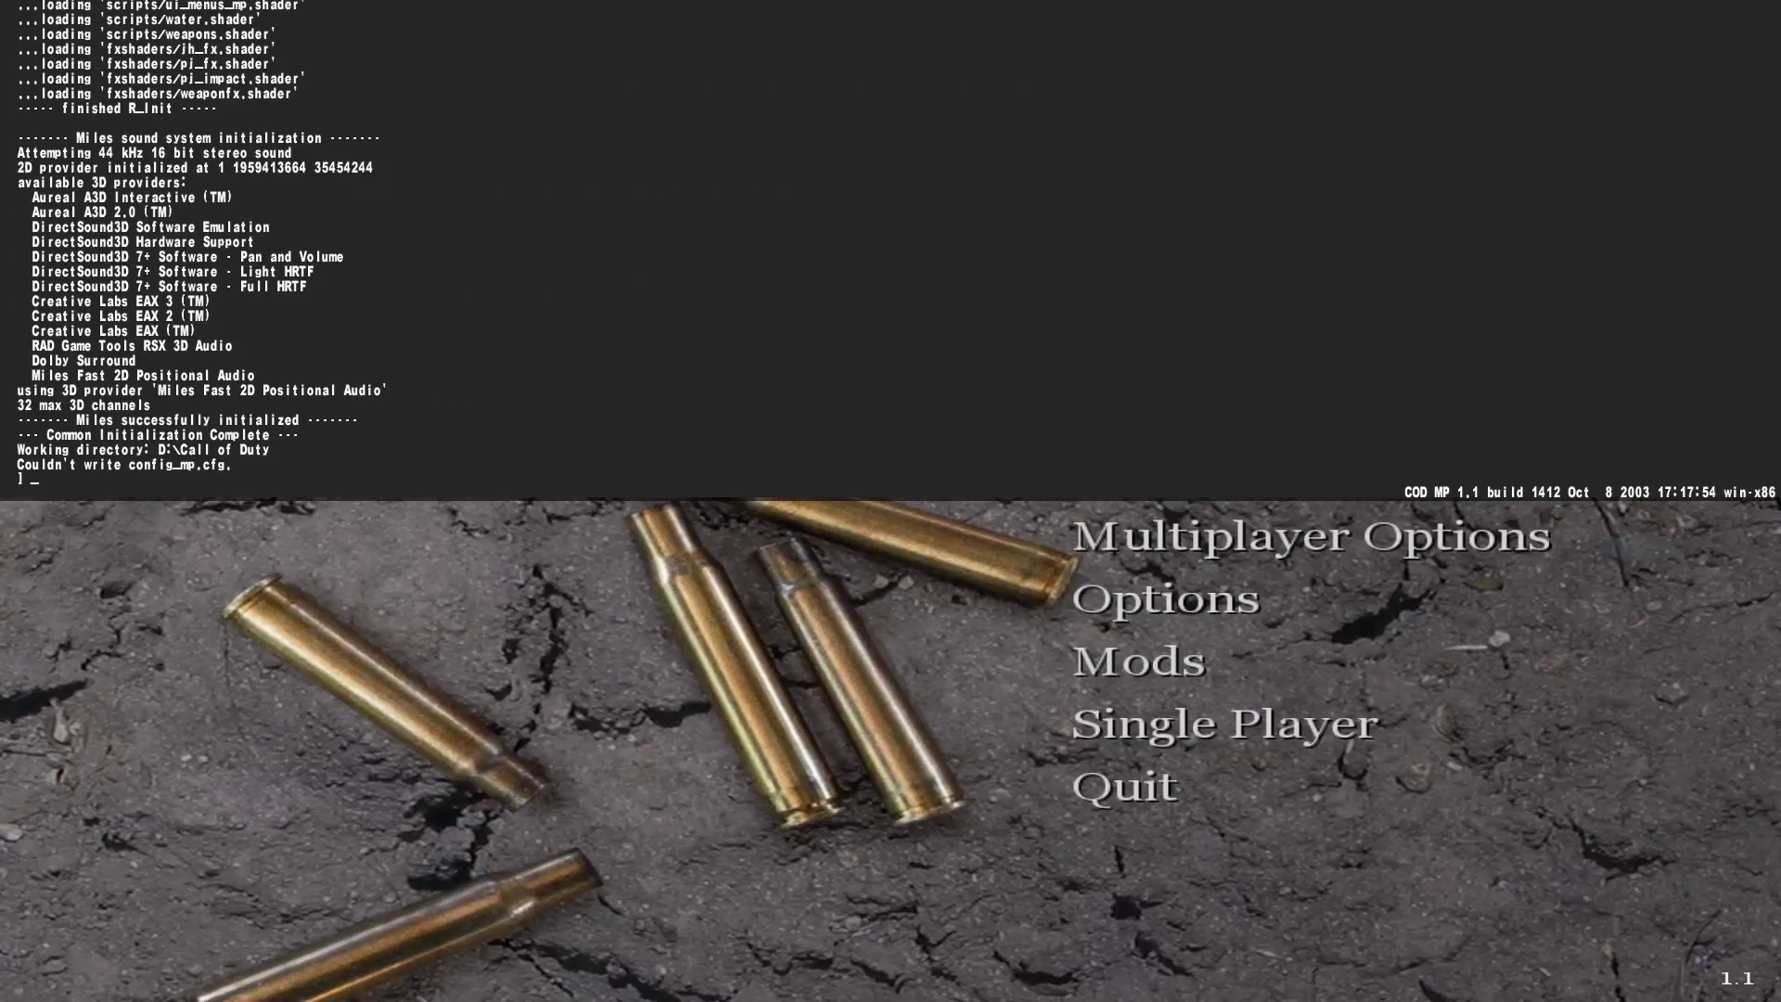
{"action": "type", "text": "/devmap test"}
{"action": "key", "text": "Return"}
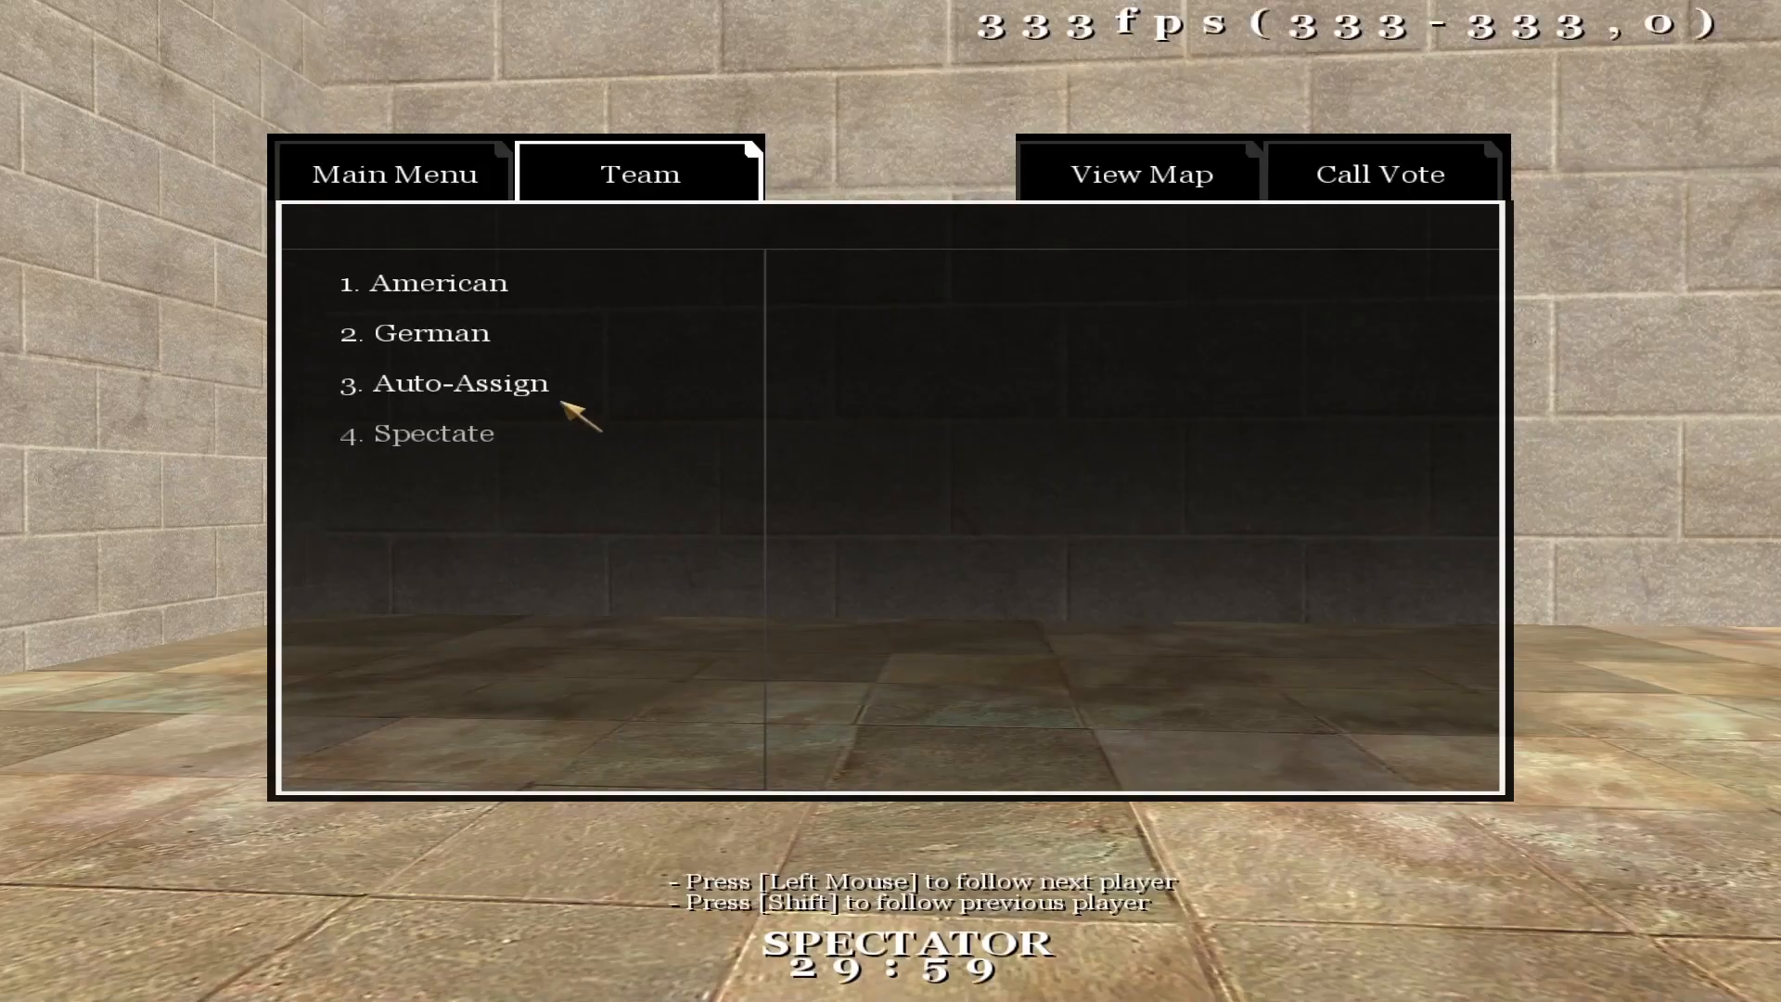
{"action": "left_click", "coordinate": [569, 394]}
{"action": "left_click", "coordinate": [508, 463]}
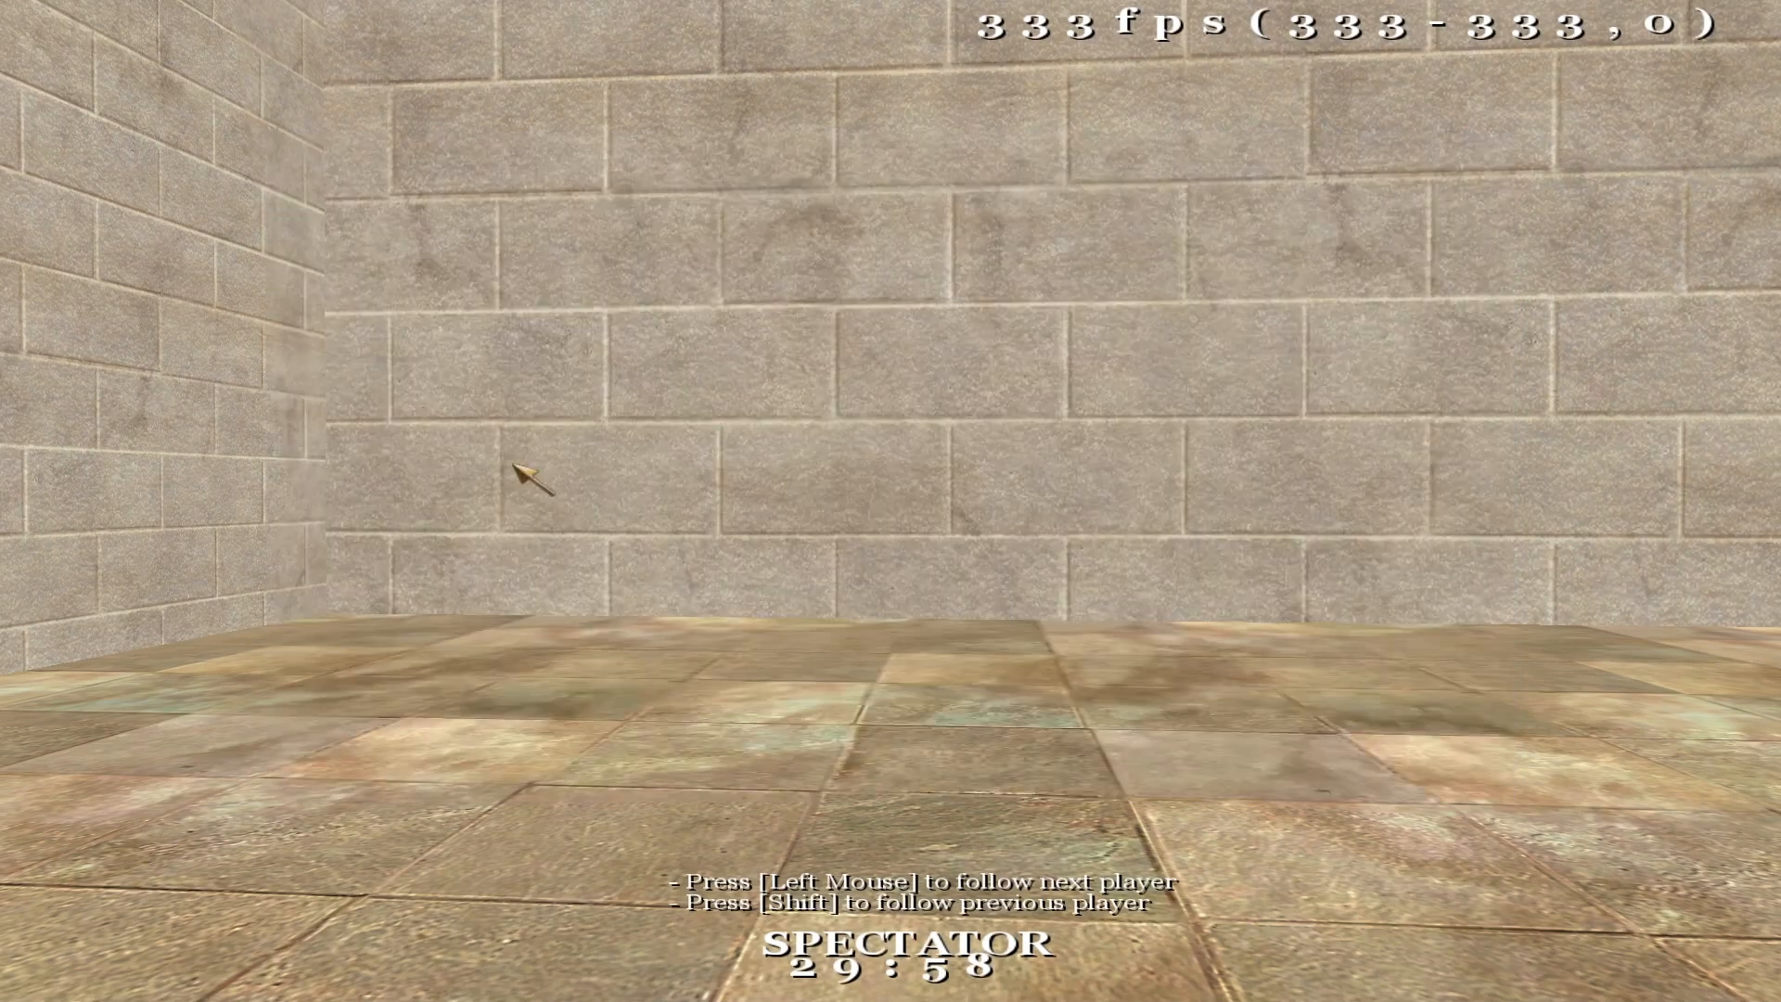
Step: Walk around the compiled room in game and fire at the walls to test it
{"action": "scroll", "coordinate": [891, 501], "scroll_direction": "down", "scroll_amount": 1}
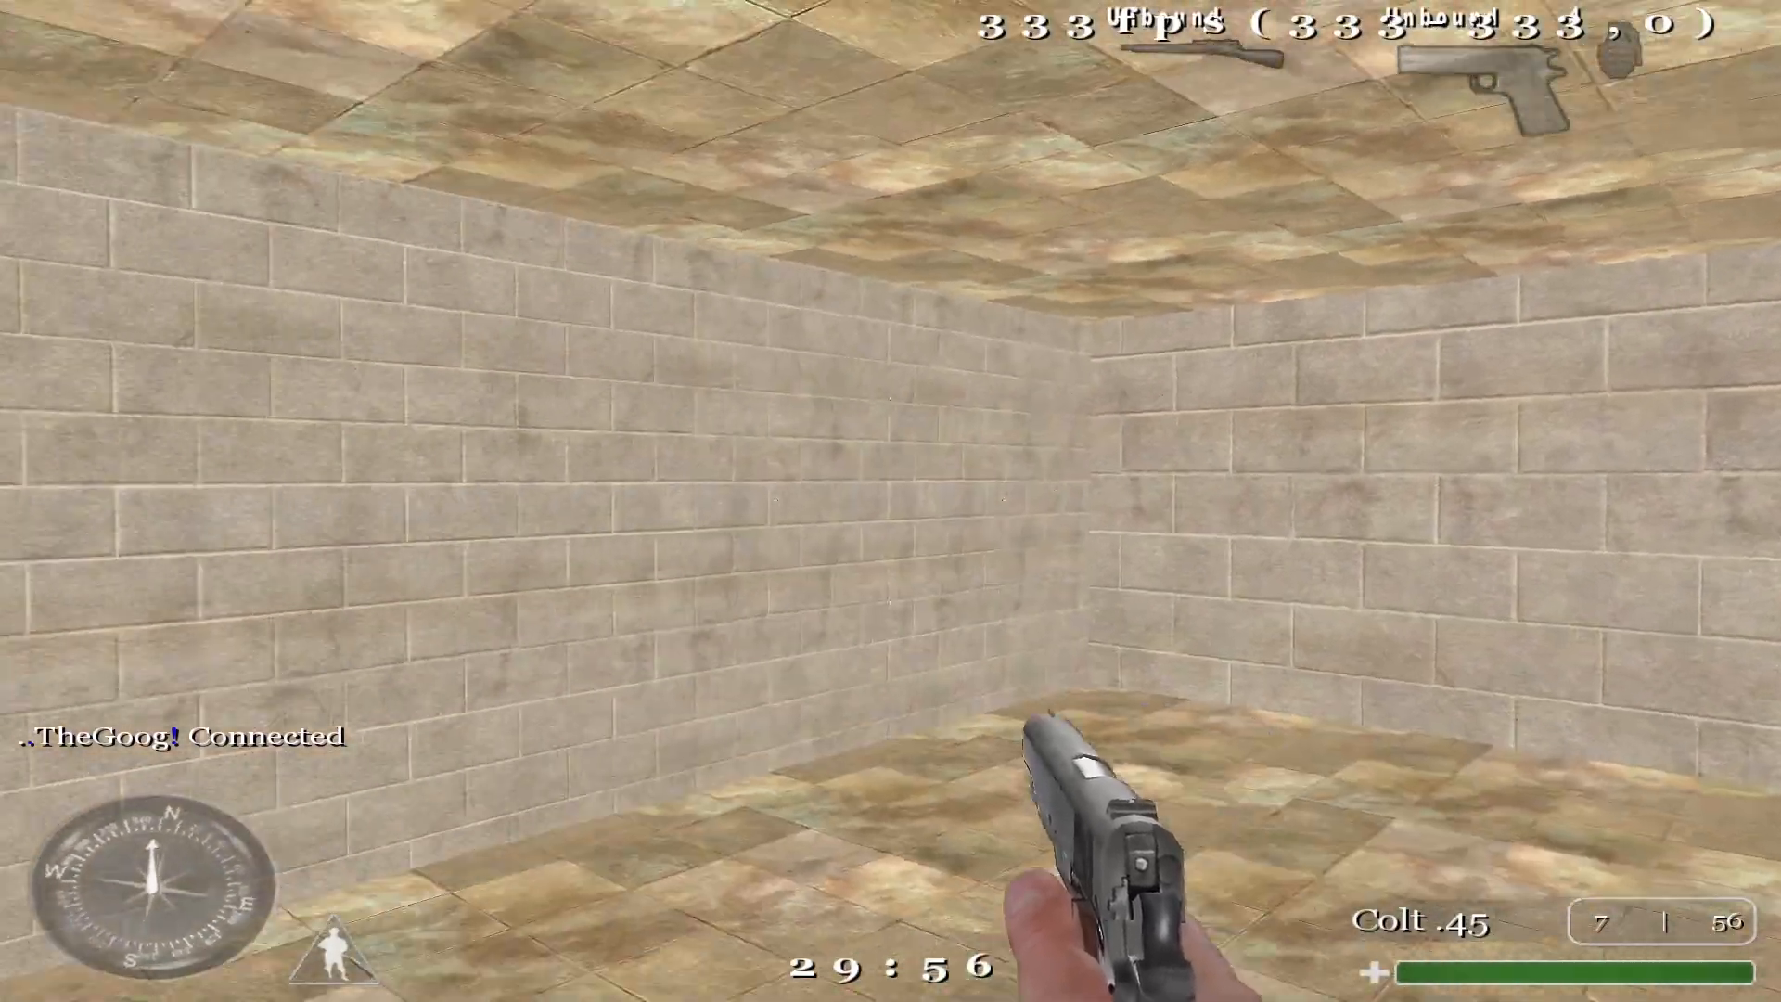
{"action": "left_click", "coordinate": [891, 501]}
{"action": "left_click", "coordinate": [890, 501]}
{"action": "left_click", "coordinate": [891, 501]}
{"action": "left_click", "coordinate": [890, 501]}
{"action": "left_click", "coordinate": [890, 501]}
{"action": "left_click", "coordinate": [891, 501]}
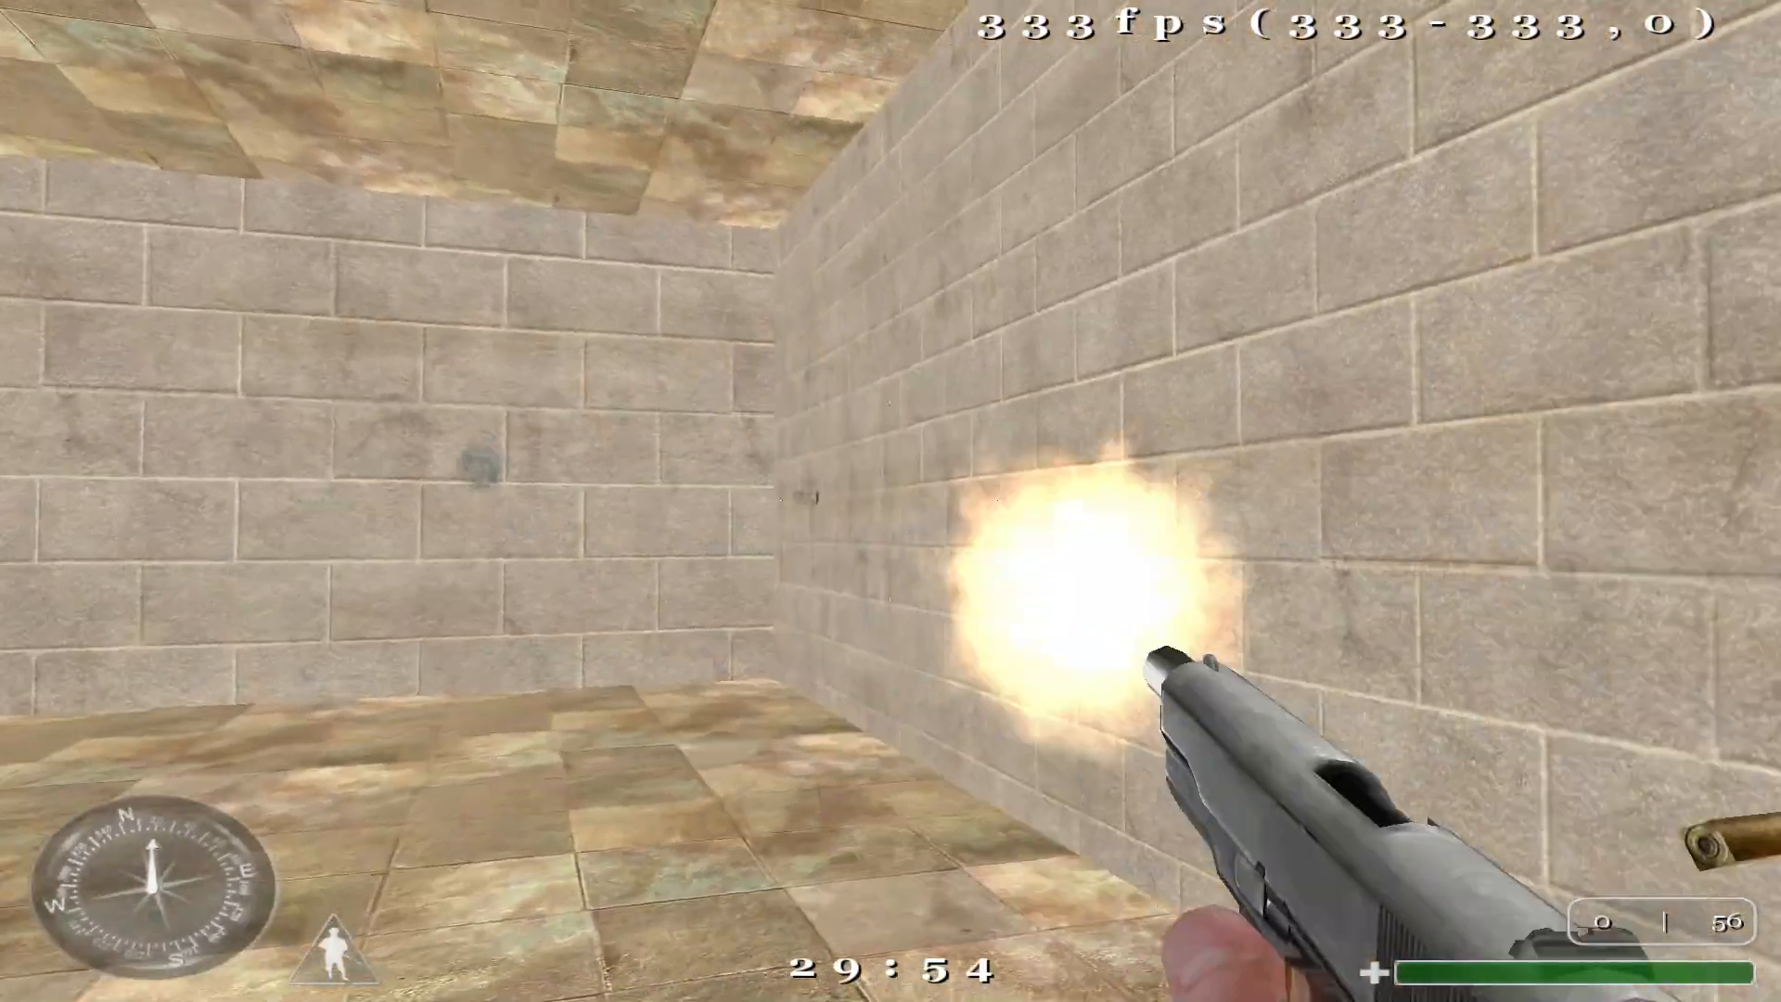
{"action": "left_click", "coordinate": [890, 501]}
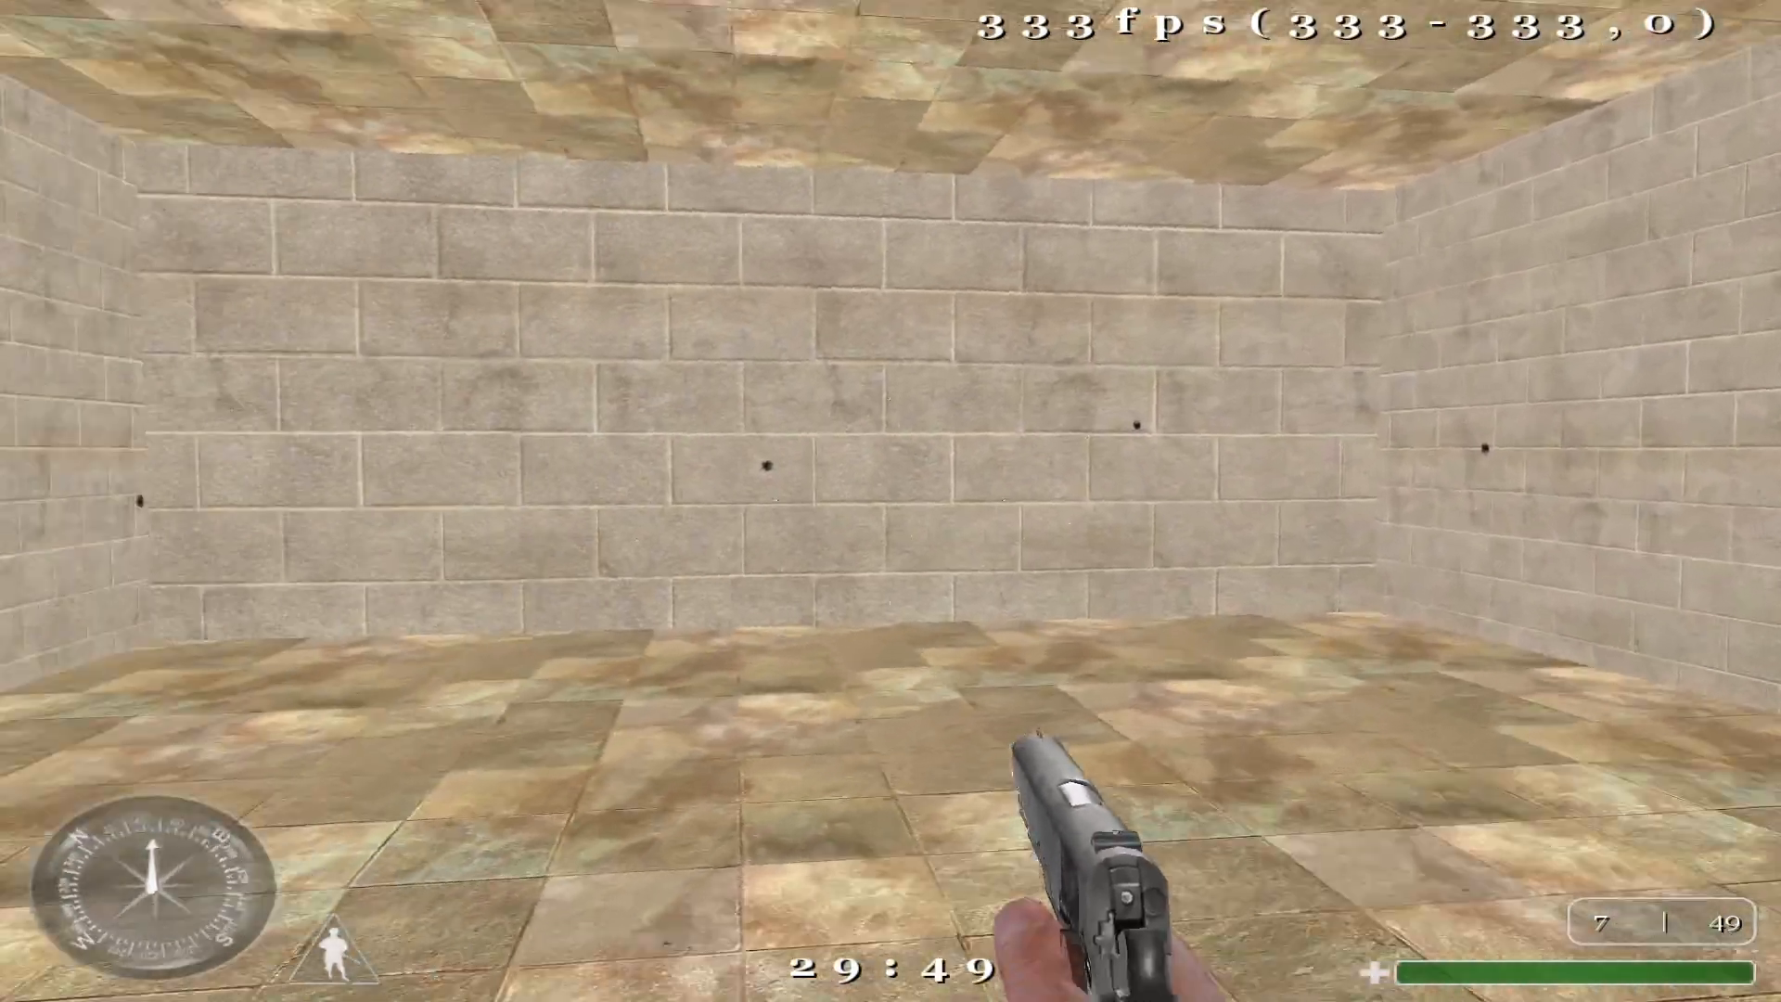
{"action": "left_click", "coordinate": [890, 501]}
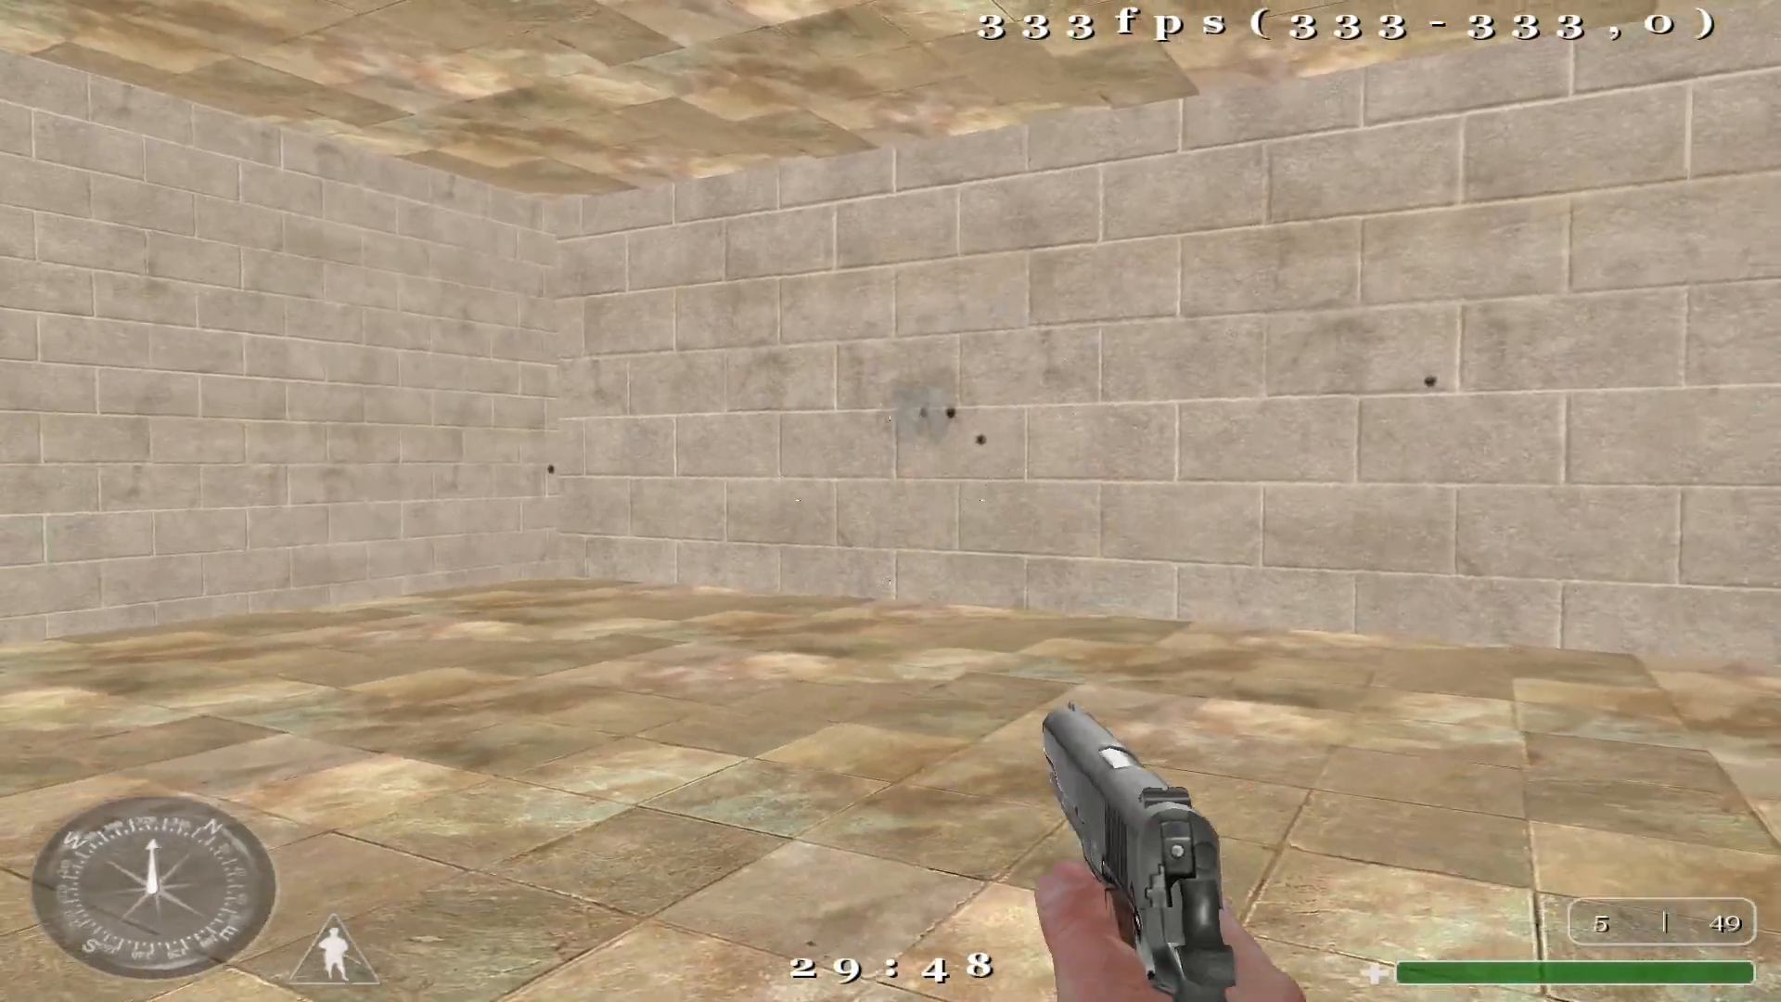